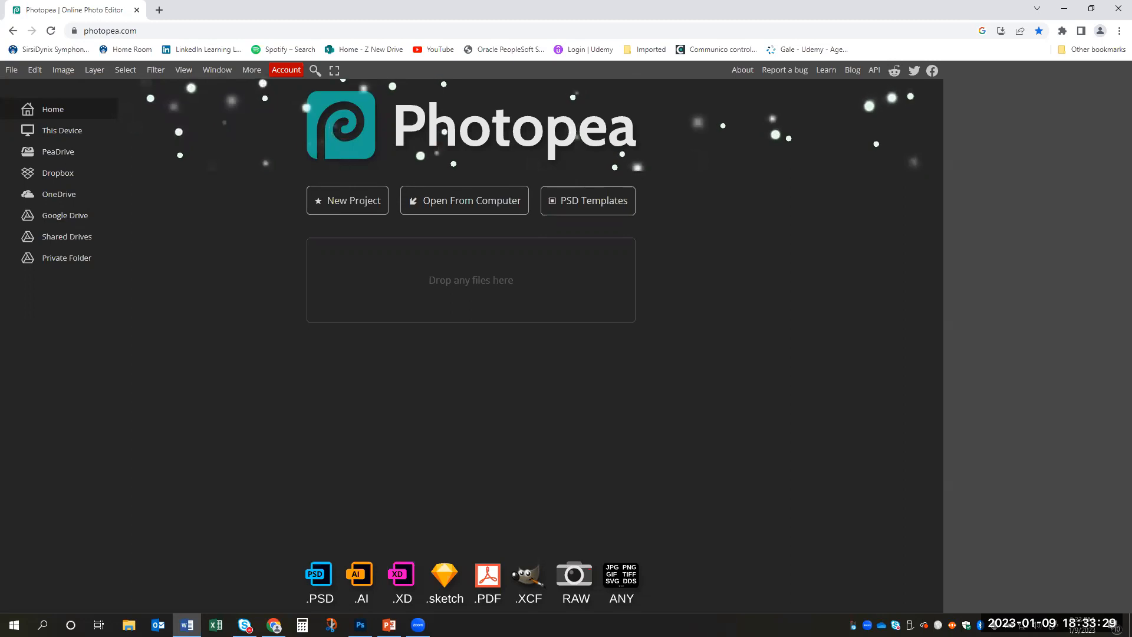
- Open the Pexels website (pexels.com) in a new browser tab
{"action": "left_click", "coordinate": [159, 12]}
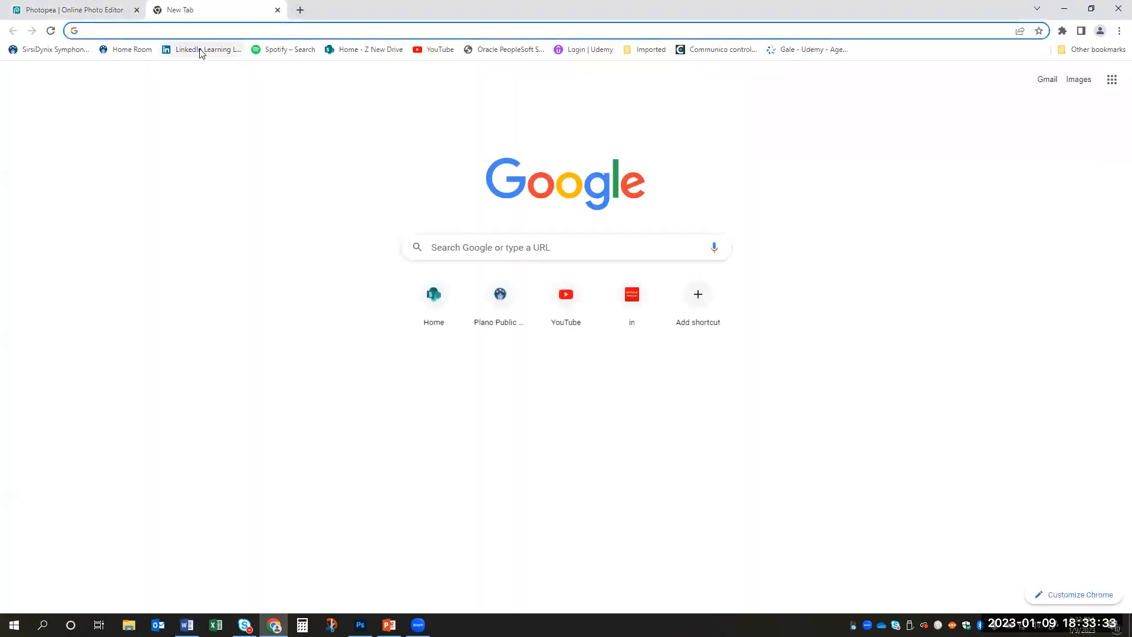
{"action": "type", "text": "pexels.com"}
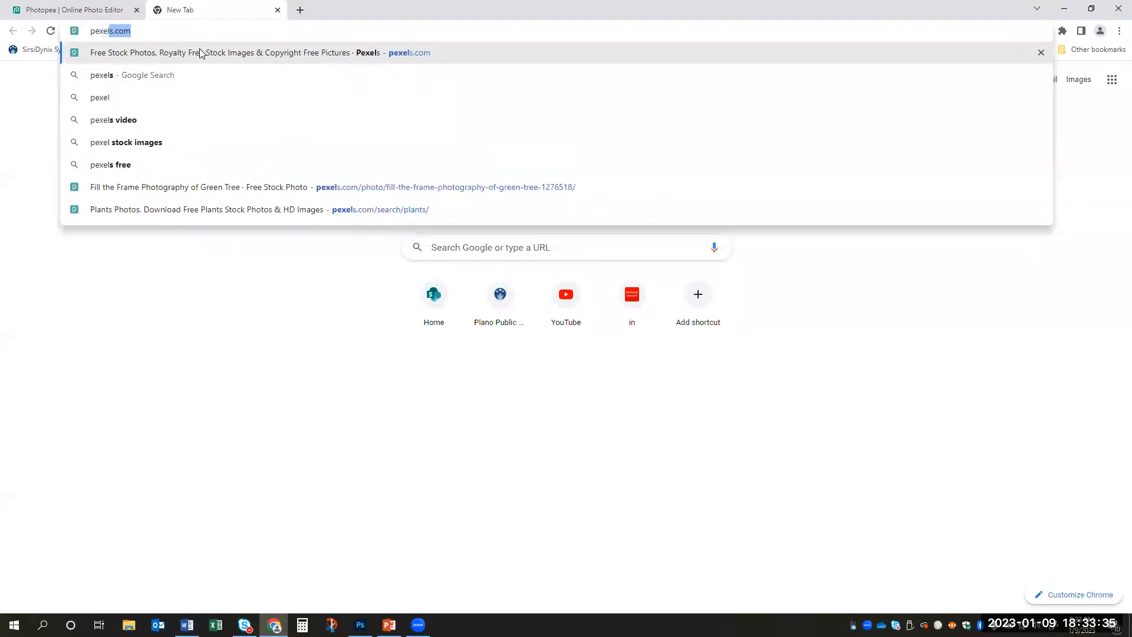
{"action": "left_click", "coordinate": [200, 53]}
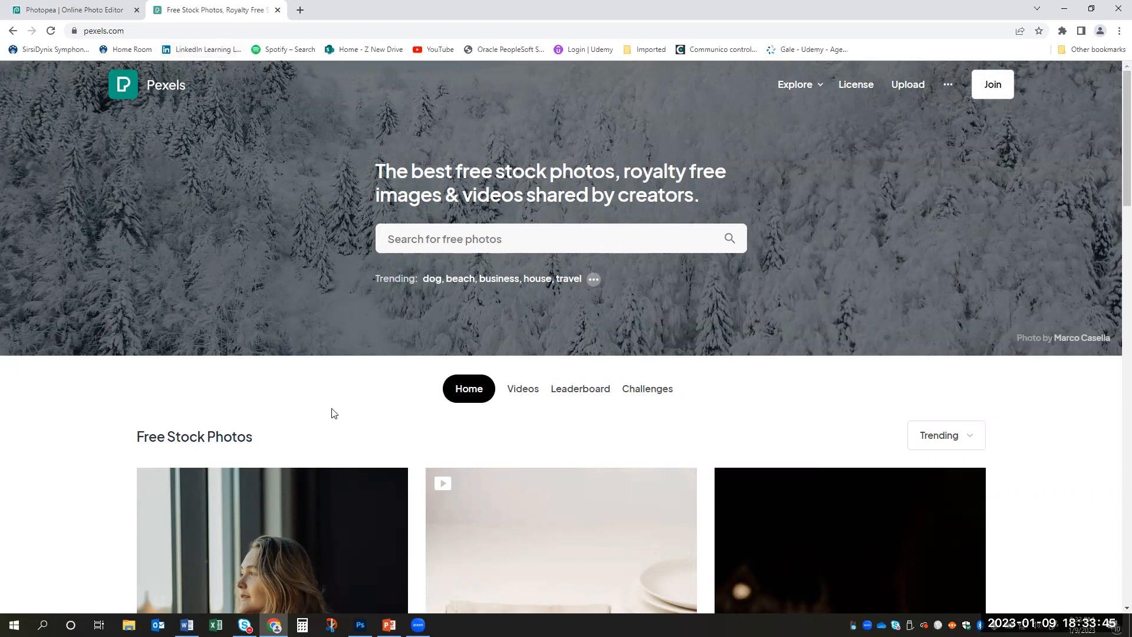
- Search the Pexels stock photo library for "lighthouse"
{"action": "scroll", "coordinate": [197, 397], "scroll_direction": "down", "scroll_amount": 3}
{"action": "scroll", "coordinate": [65, 356], "scroll_direction": "down", "scroll_amount": 3}
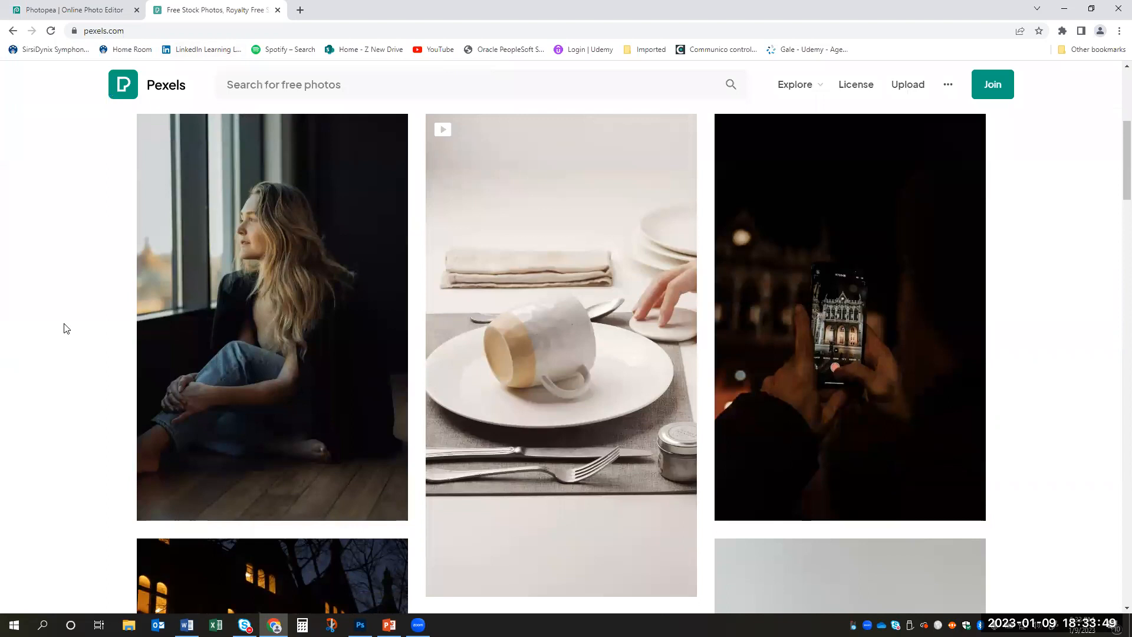
{"action": "scroll", "coordinate": [66, 329], "scroll_direction": "up", "scroll_amount": 3}
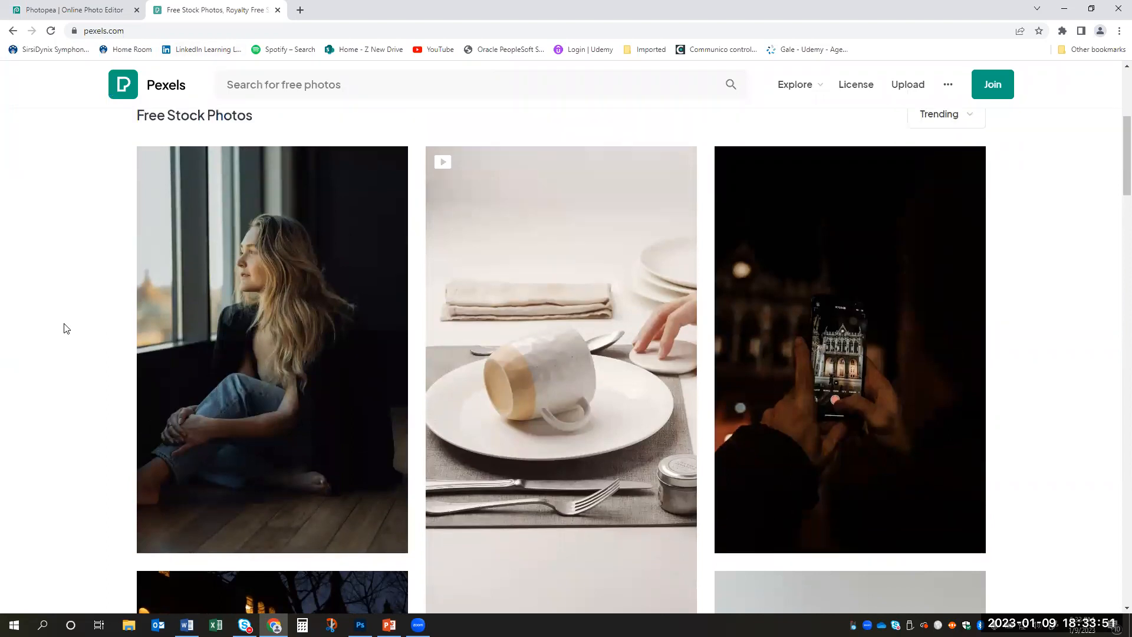
{"action": "scroll", "coordinate": [293, 450], "scroll_direction": "down", "scroll_amount": 2}
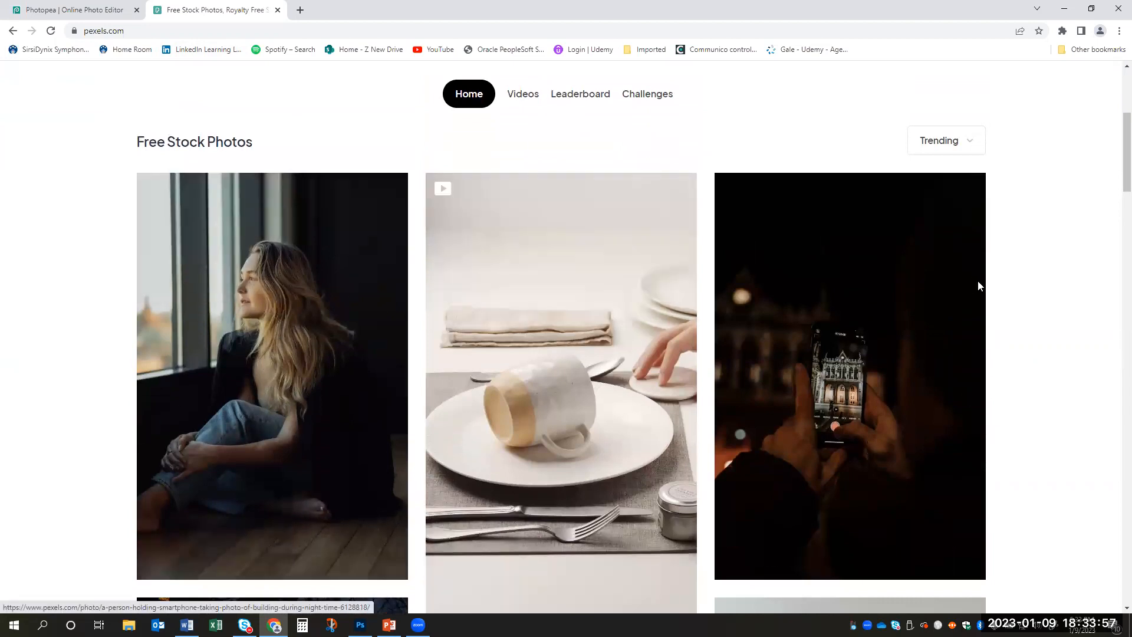
{"action": "scroll", "coordinate": [1062, 356], "scroll_direction": "up", "scroll_amount": 4}
{"action": "scroll", "coordinate": [966, 537], "scroll_direction": "up", "scroll_amount": 1}
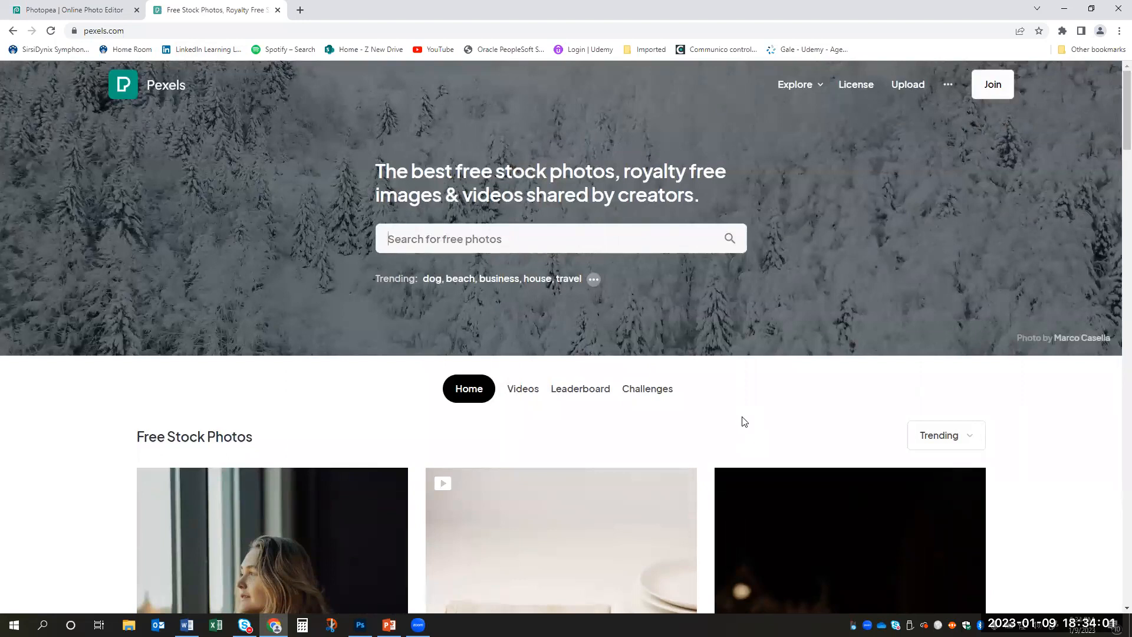
{"action": "left_click", "coordinate": [568, 240]}
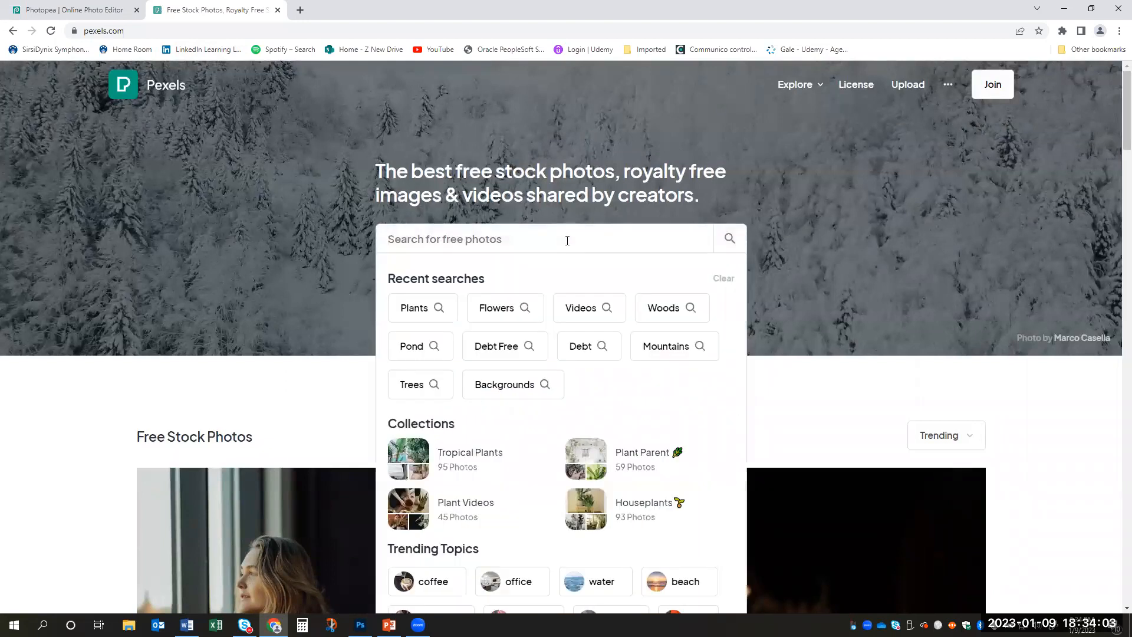
{"action": "type", "text": "lighthouse"}
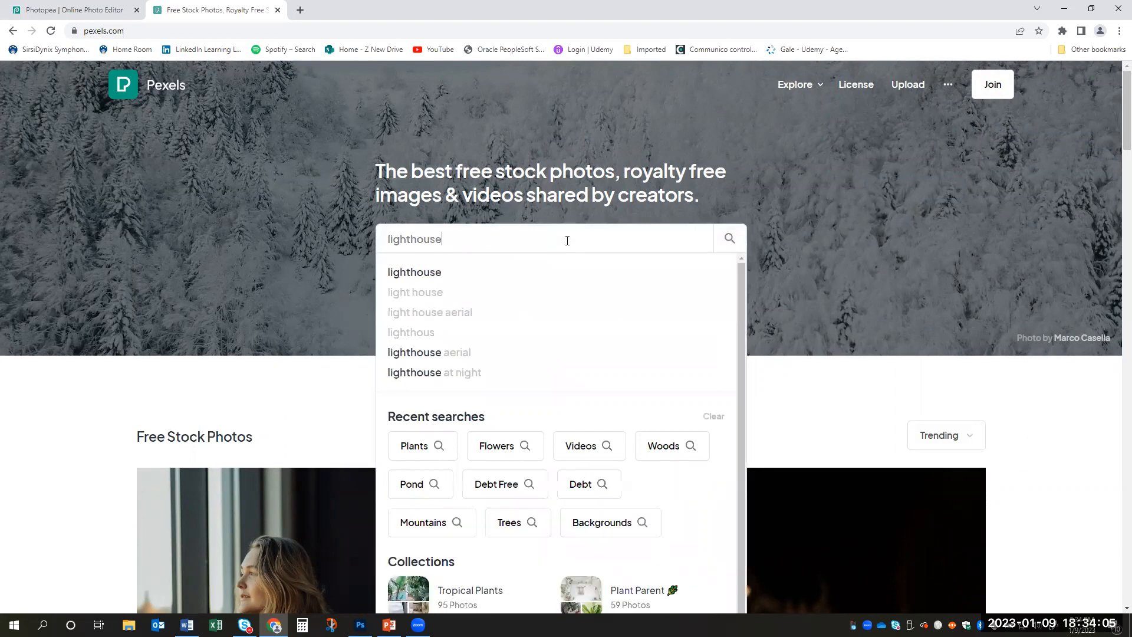
{"action": "key", "text": "Return"}
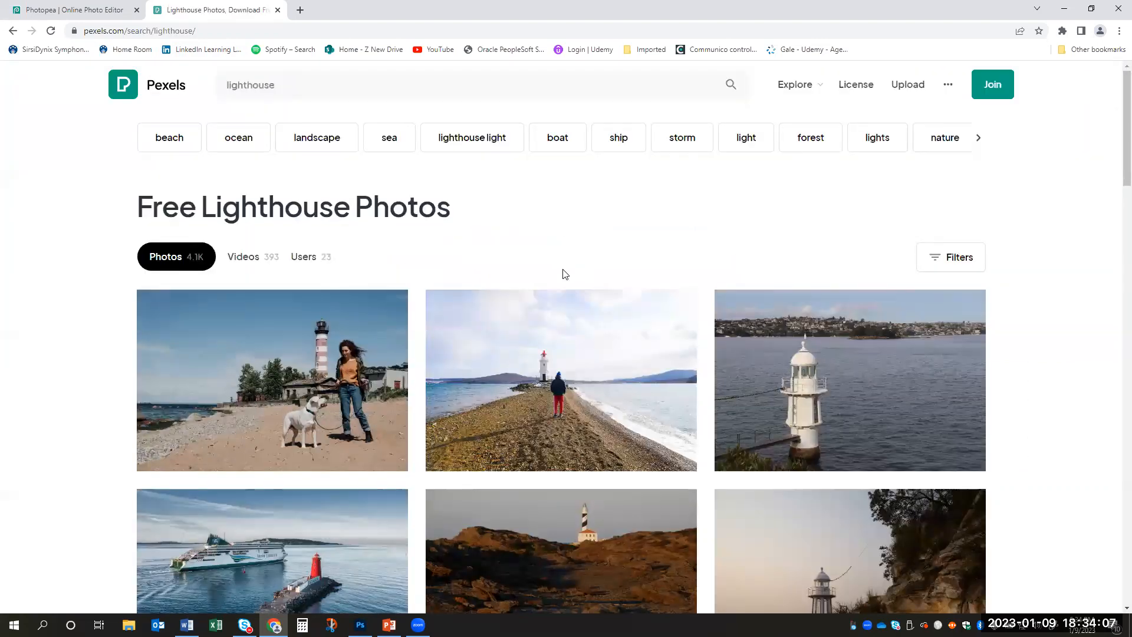
- Download the photo of the white lighthouse standing in dark water with a town along the far shore
{"action": "scroll", "coordinate": [562, 274], "scroll_direction": "down", "scroll_amount": 3}
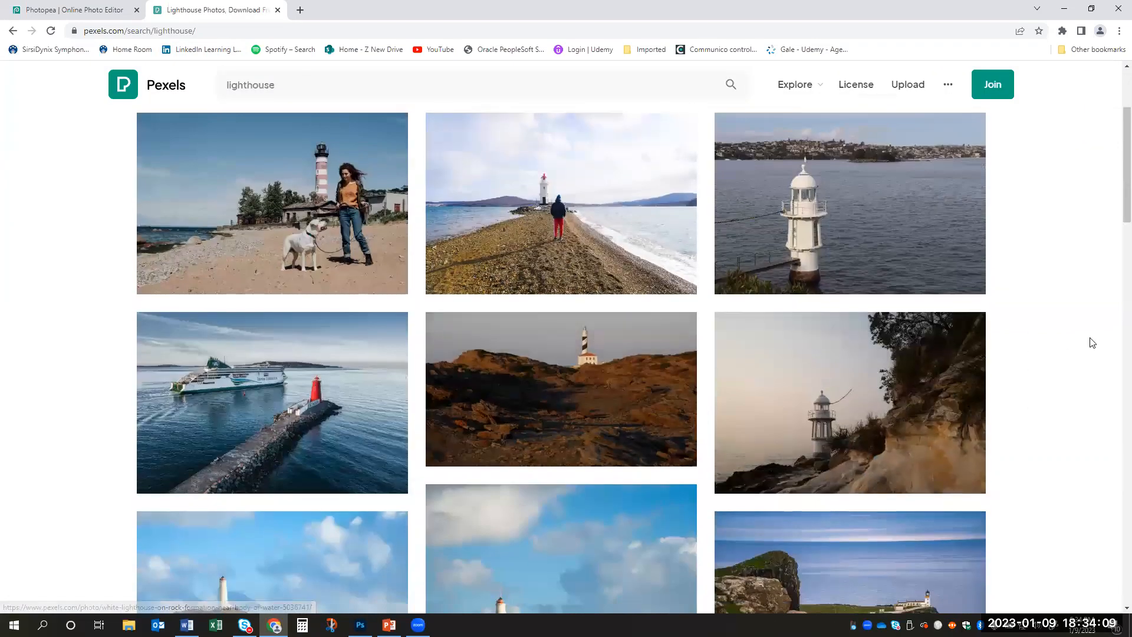
{"action": "mouse_move", "coordinate": [887, 204]}
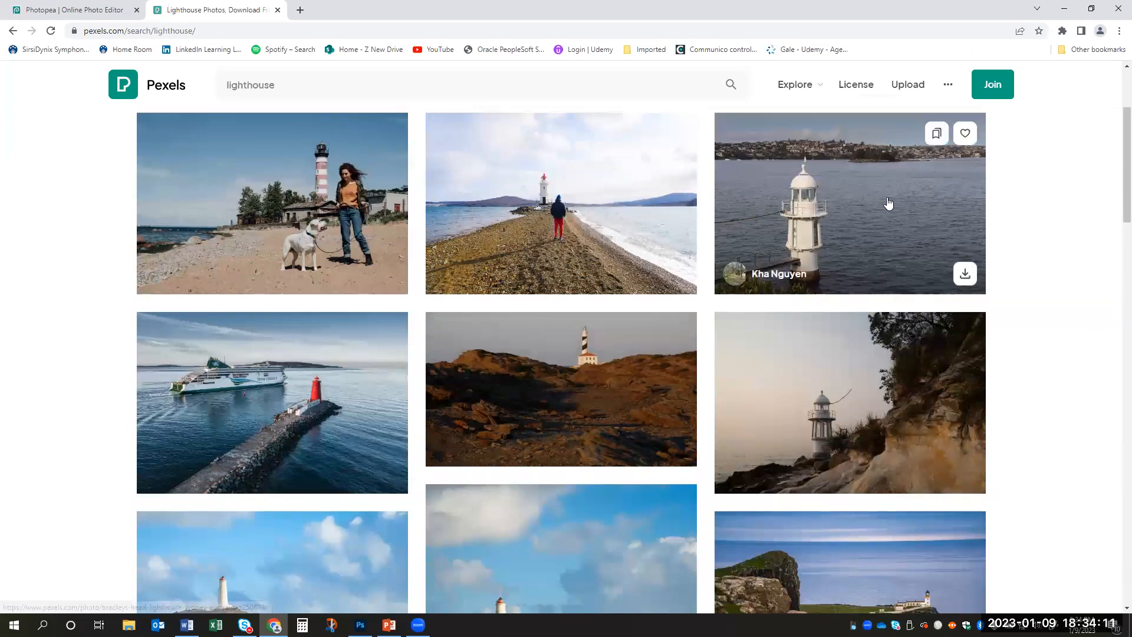
{"action": "left_click", "coordinate": [966, 275]}
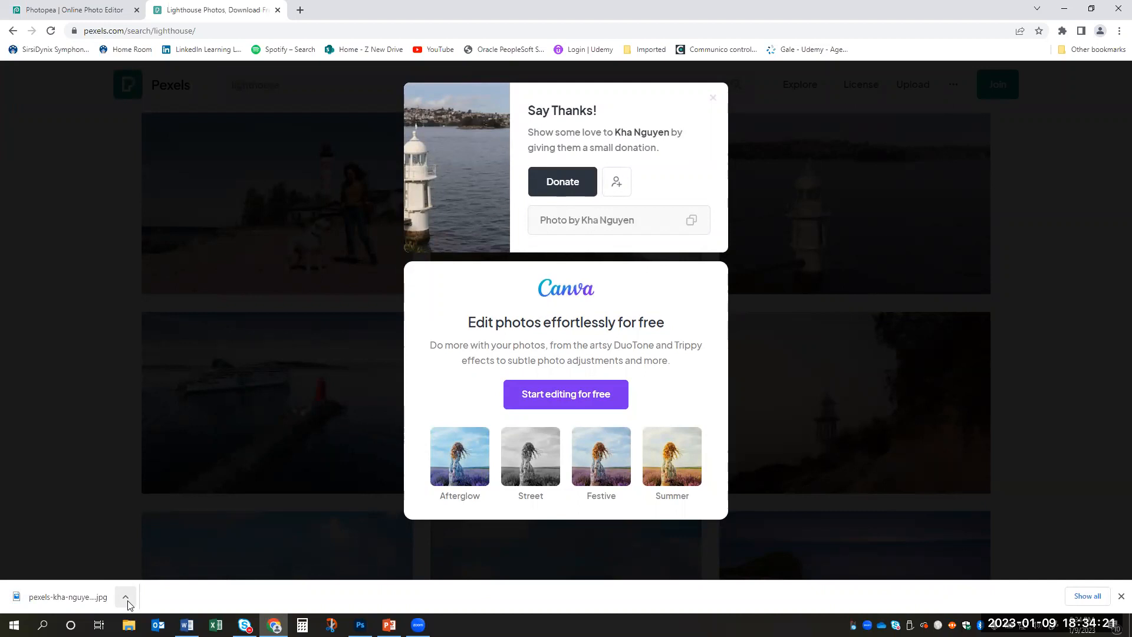
- Switch to Photopea, open the downloaded lighthouse JPG from the Downloads folder, and dismiss the browser's download bar
{"action": "left_click", "coordinate": [77, 10]}
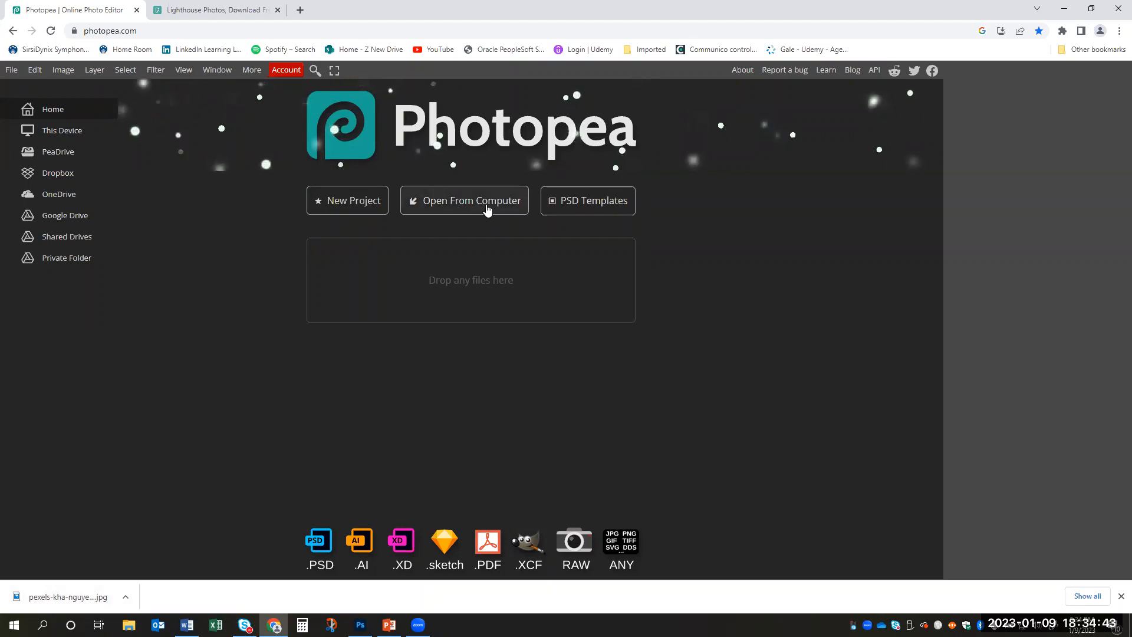
{"action": "left_click", "coordinate": [11, 72]}
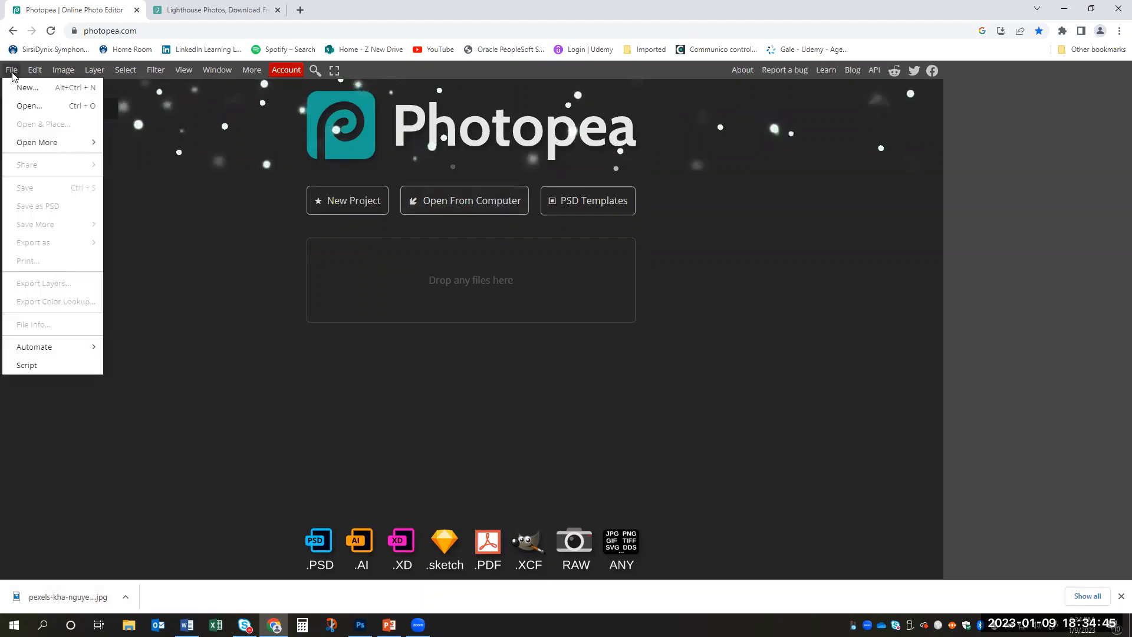
{"action": "left_click", "coordinate": [18, 106]}
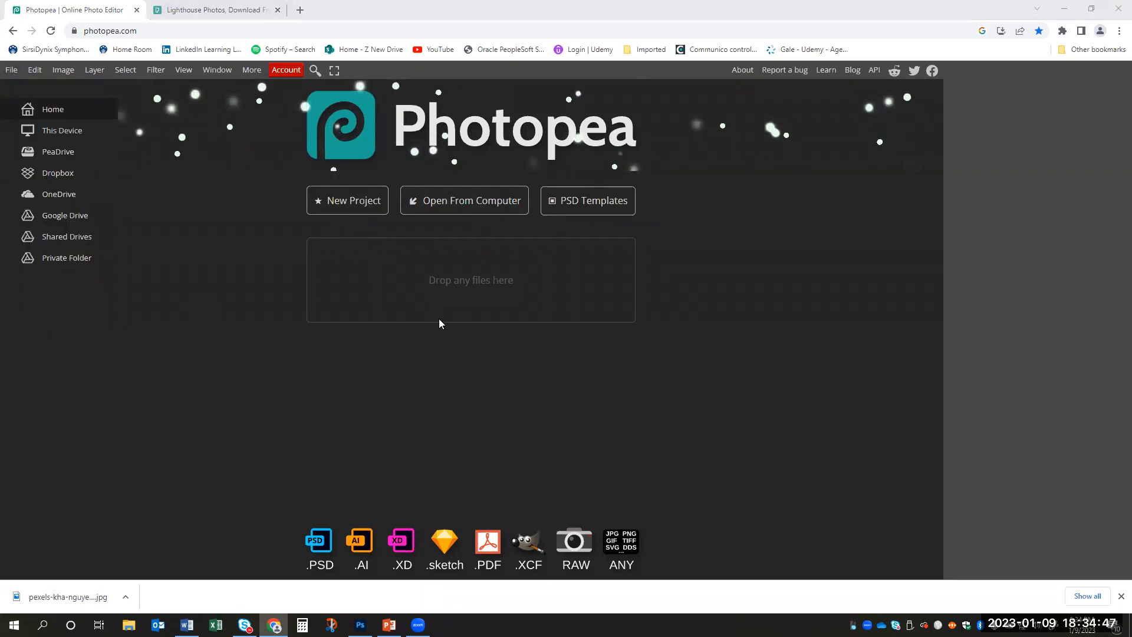
{"action": "left_click", "coordinate": [66, 114]}
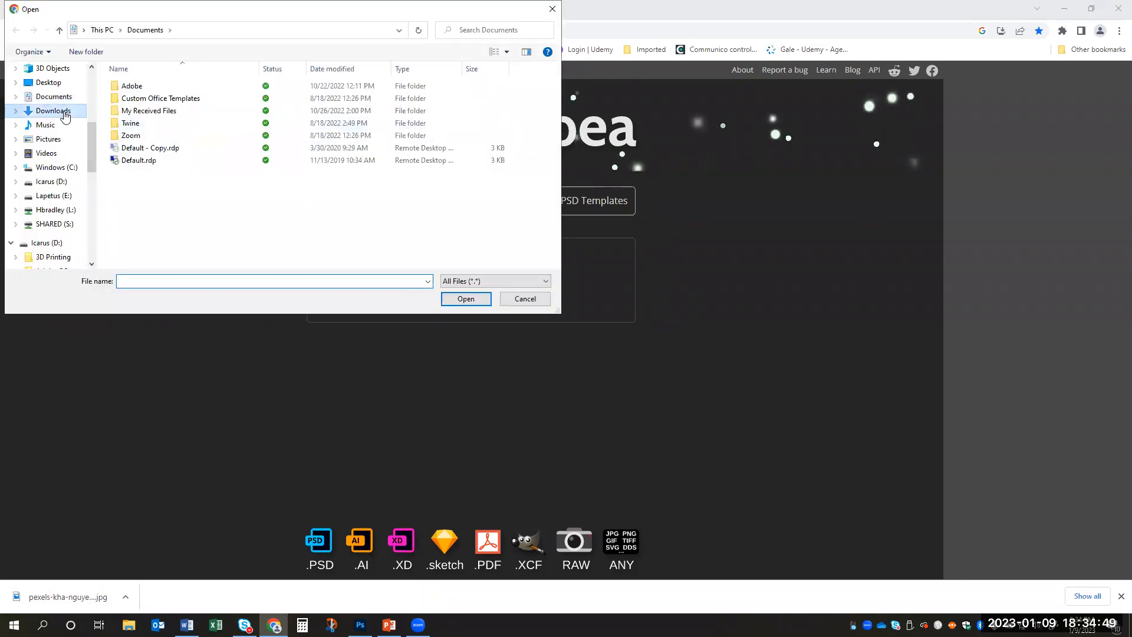
{"action": "left_click", "coordinate": [148, 135]}
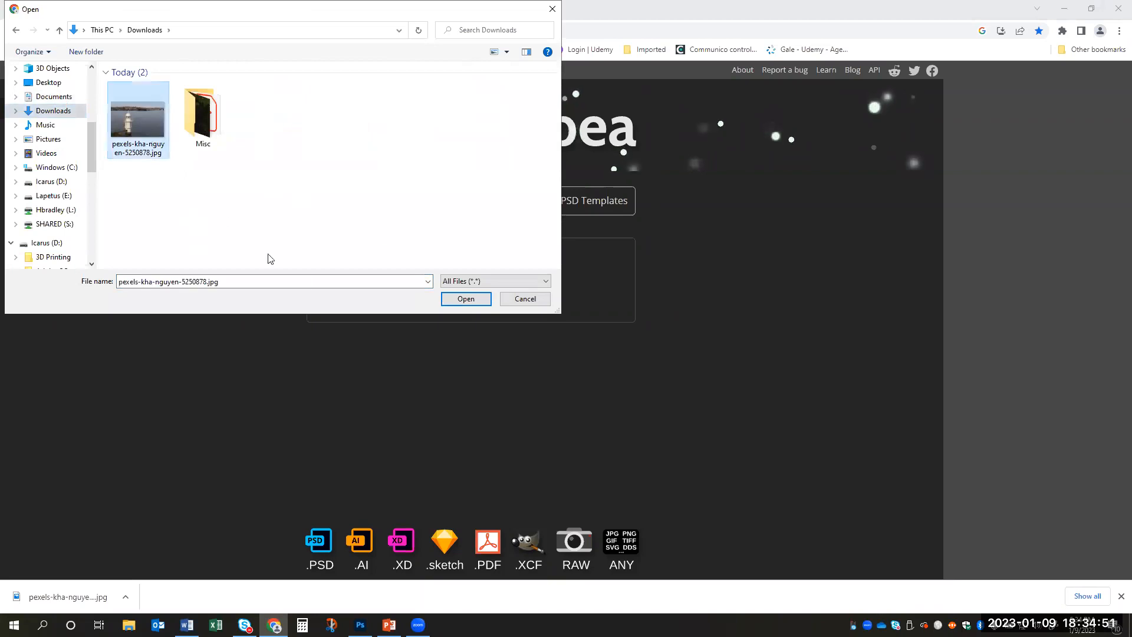
{"action": "left_click", "coordinate": [466, 299]}
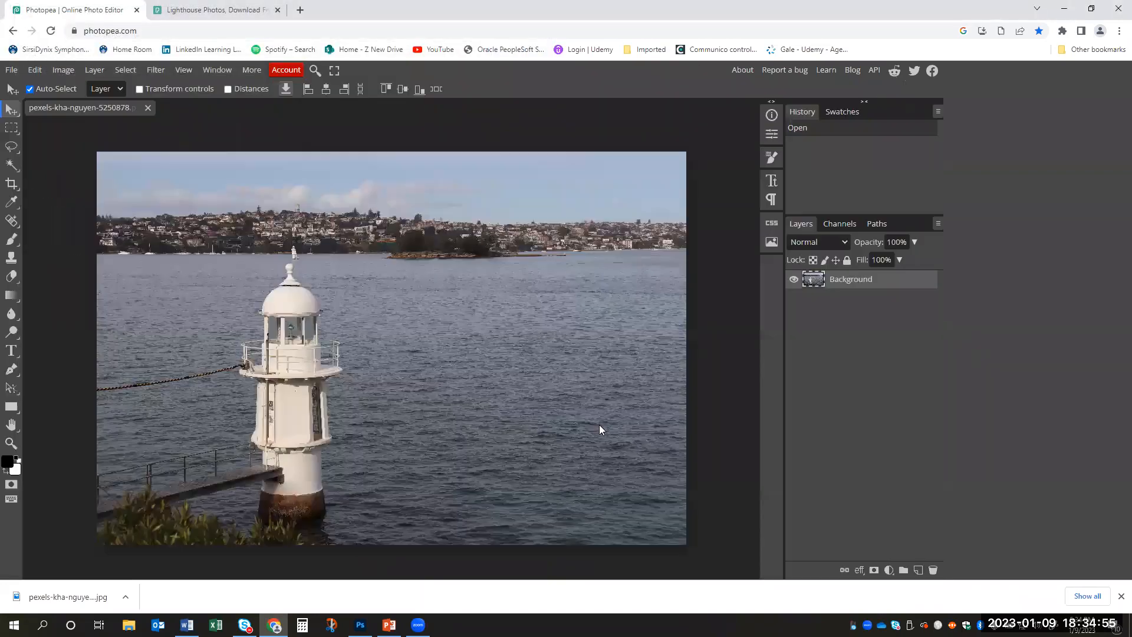
{"action": "left_click", "coordinate": [1119, 597]}
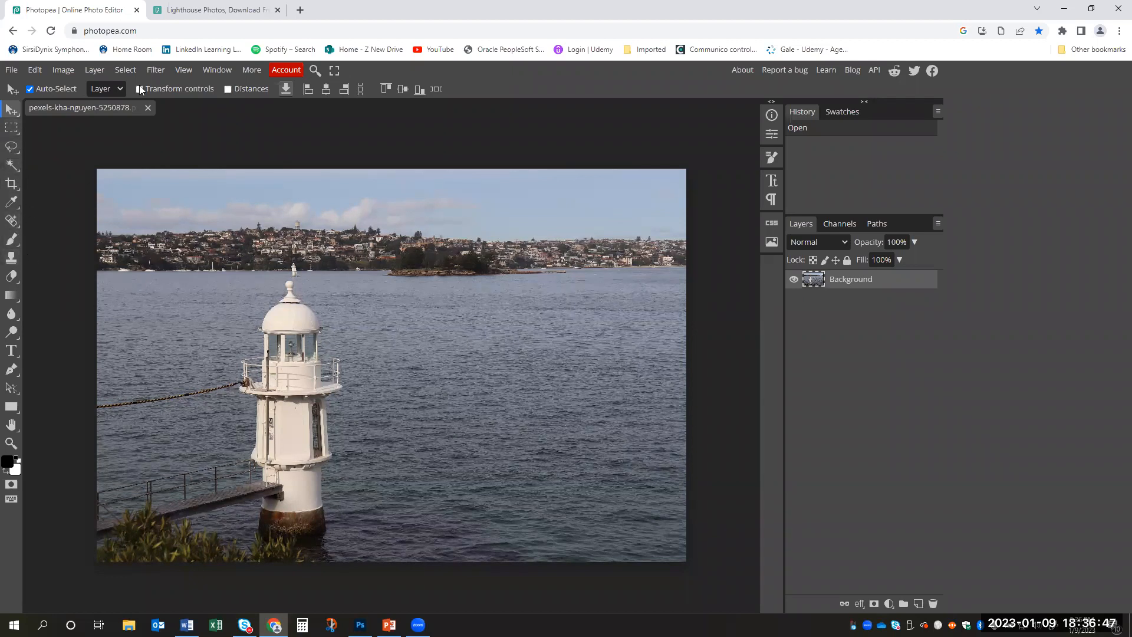
- Activate the rectangular selection, Lasso, Magic Wand and Clone Stamp tools in turn to examine each tool's options
{"action": "left_click", "coordinate": [12, 129]}
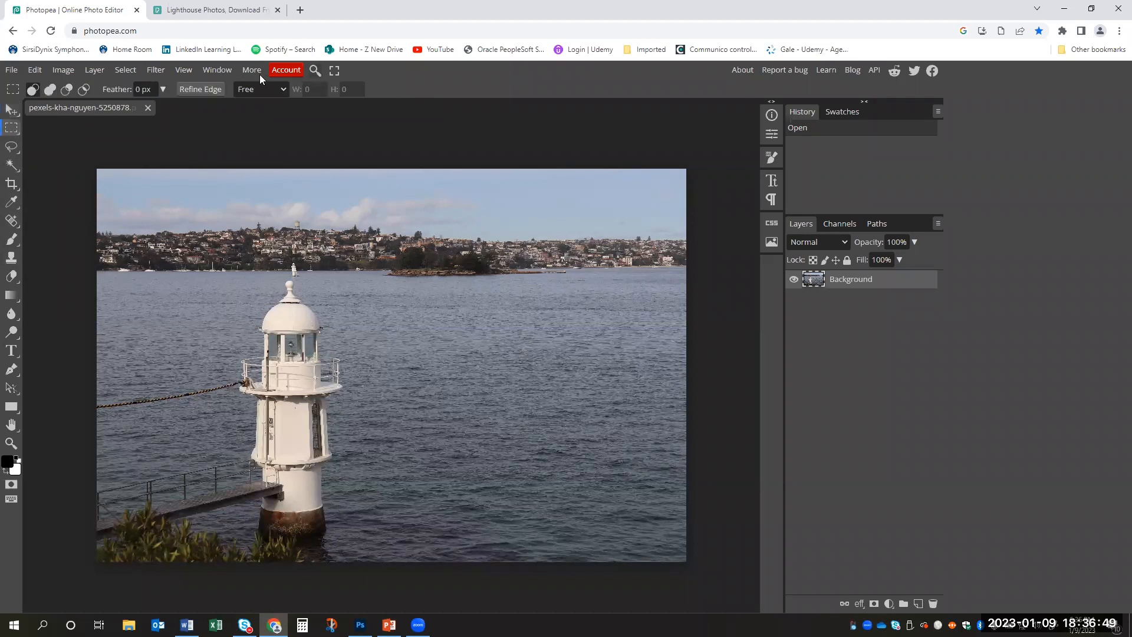
{"action": "left_click", "coordinate": [11, 147]}
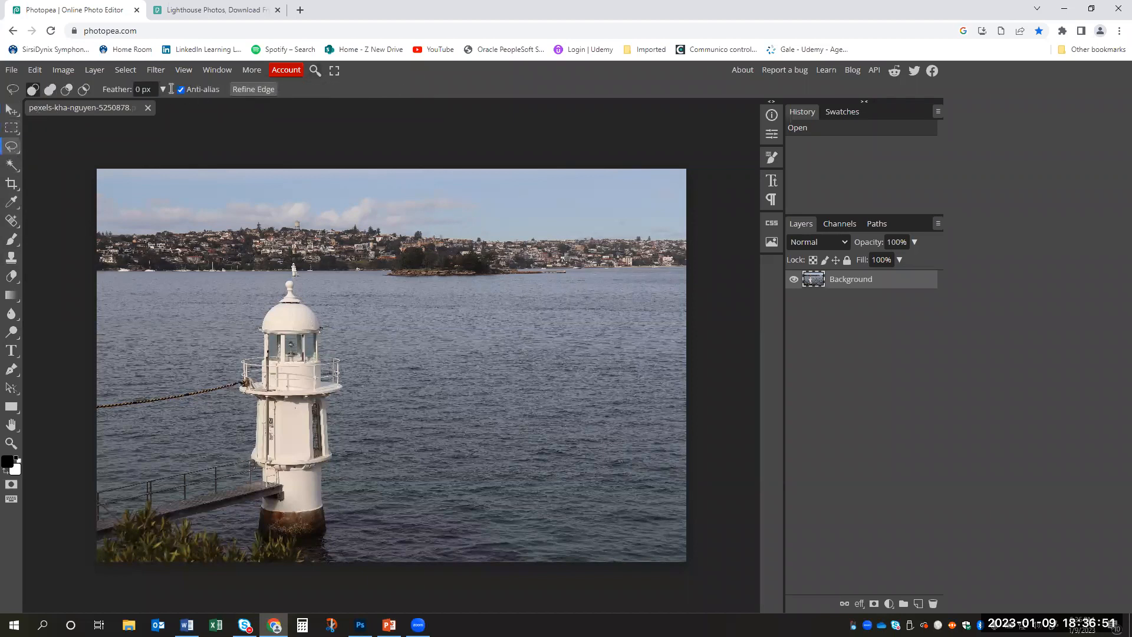
{"action": "left_click", "coordinate": [11, 165]}
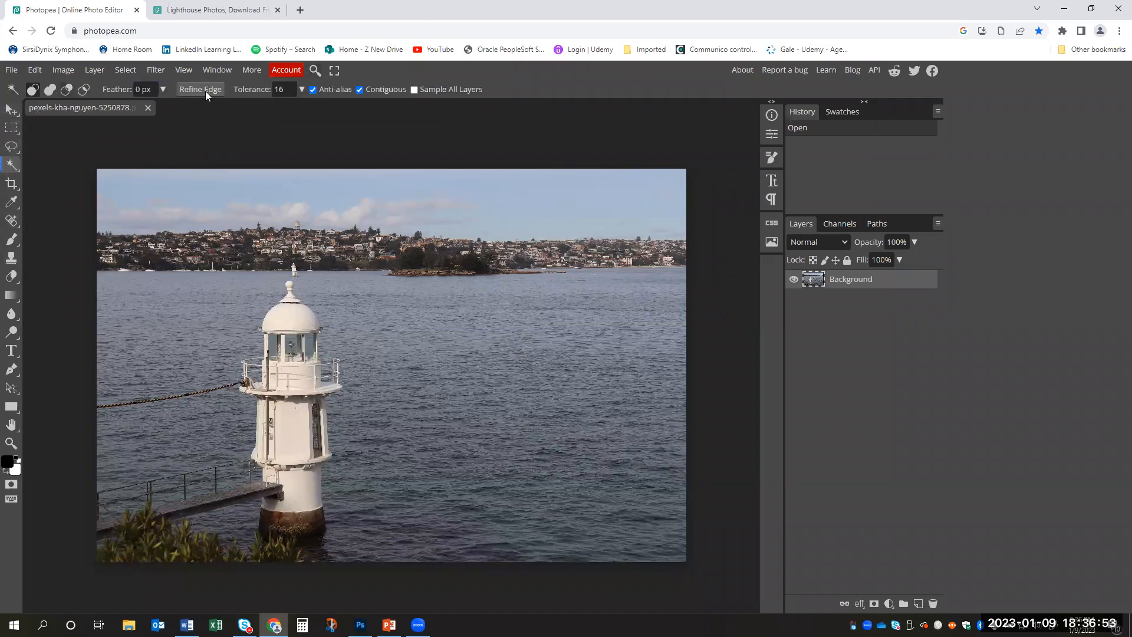
{"action": "left_click", "coordinate": [11, 257]}
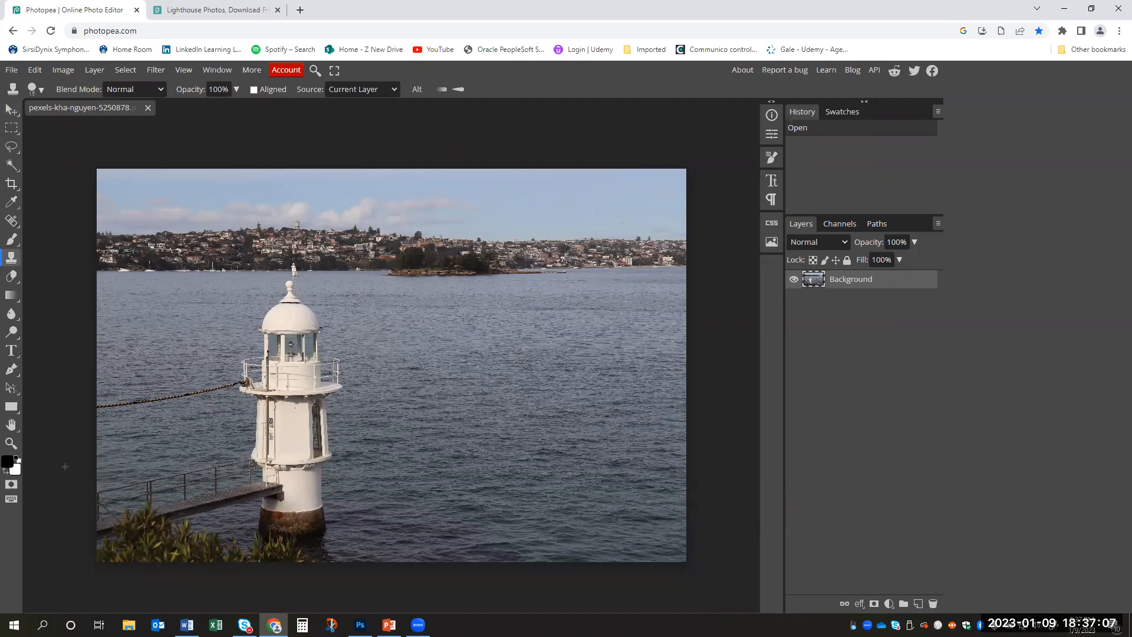
- Examine the lighthouse photo at different magnifications with the Zoom tool, enlarging and reducing the view around the tower
{"action": "left_click", "coordinate": [13, 443]}
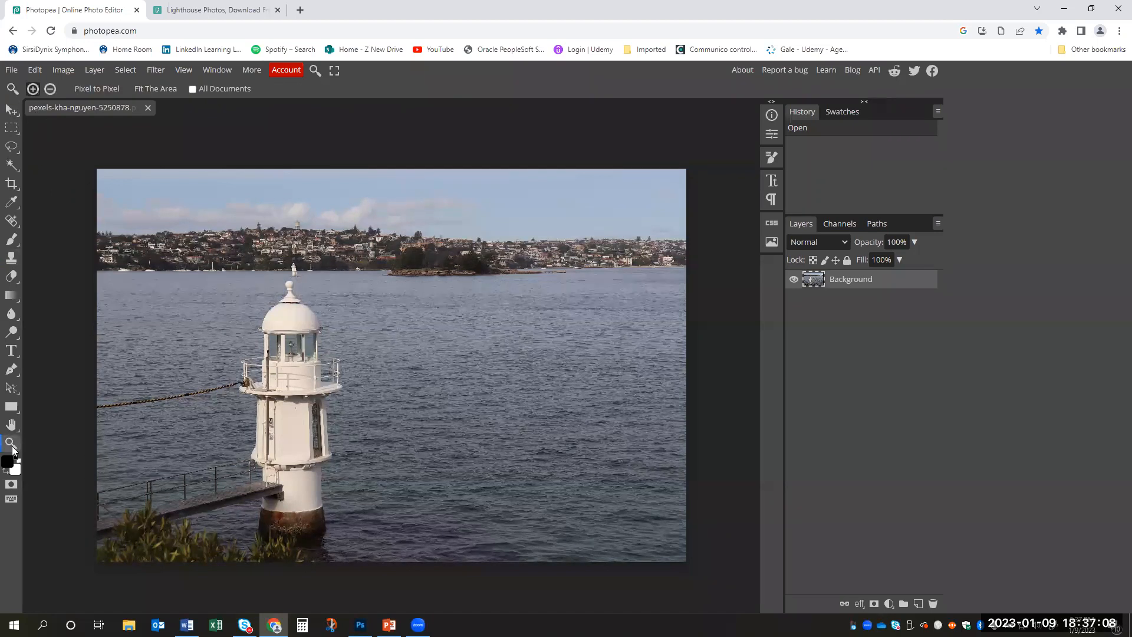
{"action": "left_click", "coordinate": [137, 386]}
{"action": "left_click", "coordinate": [136, 378], "text": "alt"}
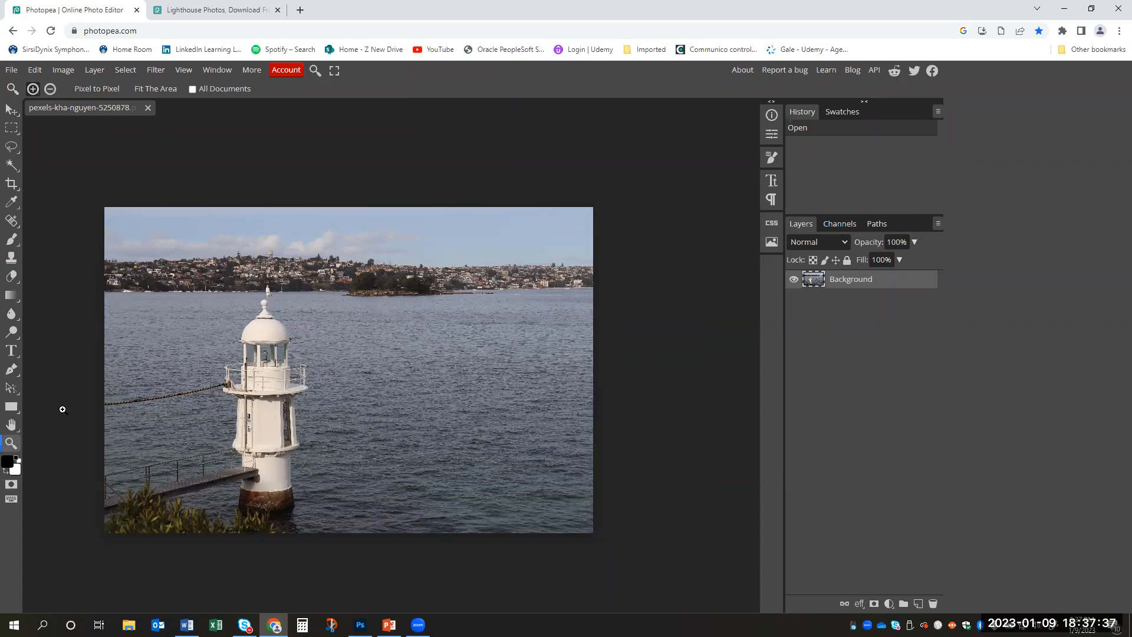
{"action": "left_click", "coordinate": [208, 375]}
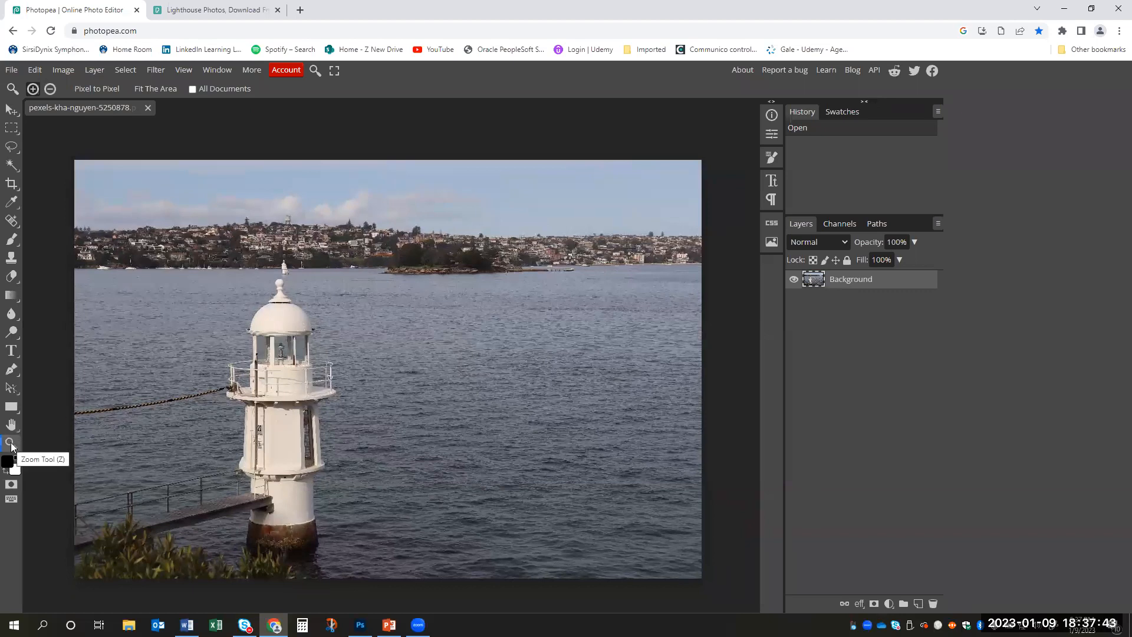
{"action": "left_click", "coordinate": [305, 345]}
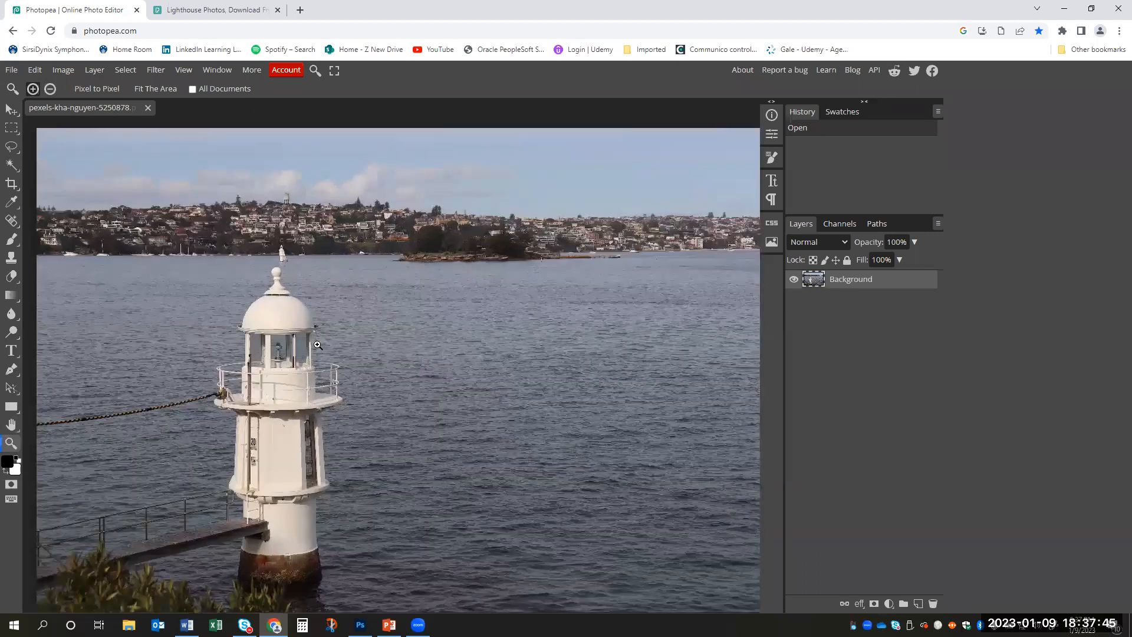
{"action": "left_click", "coordinate": [305, 345], "text": "alt"}
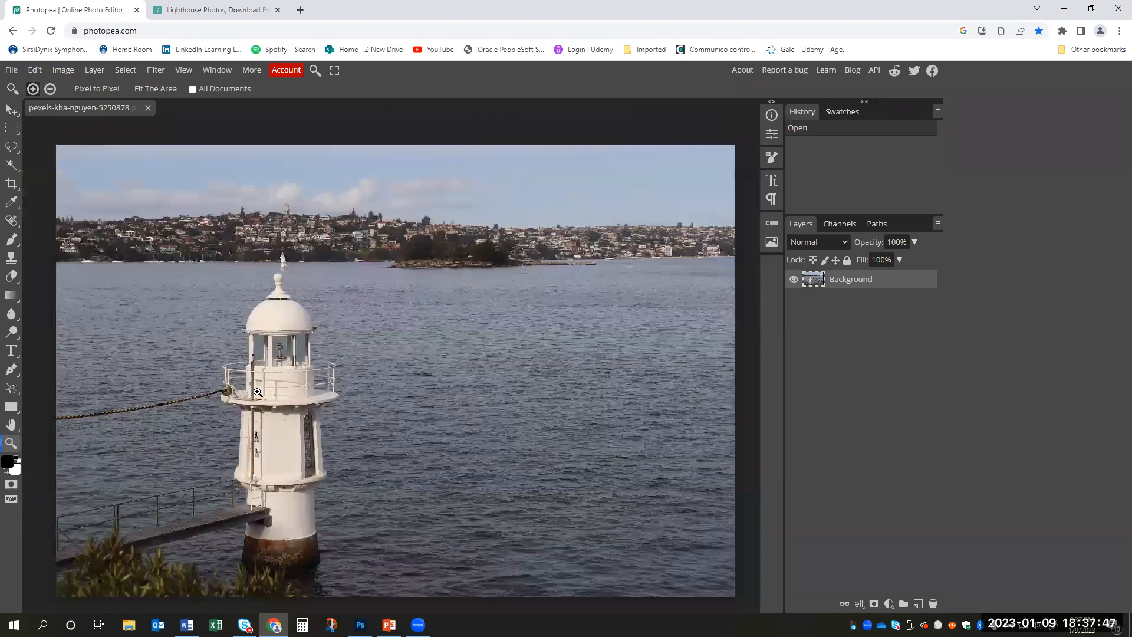
{"action": "left_click", "coordinate": [253, 390]}
{"action": "left_click", "coordinate": [253, 390], "text": "alt"}
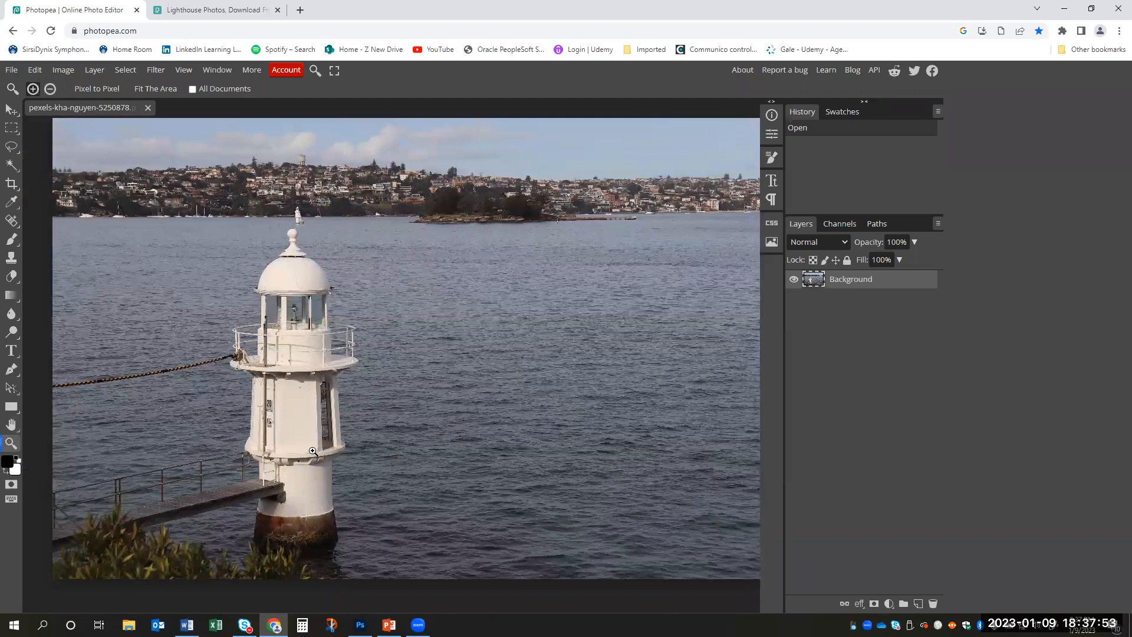
{"action": "left_click", "coordinate": [364, 302], "text": "alt"}
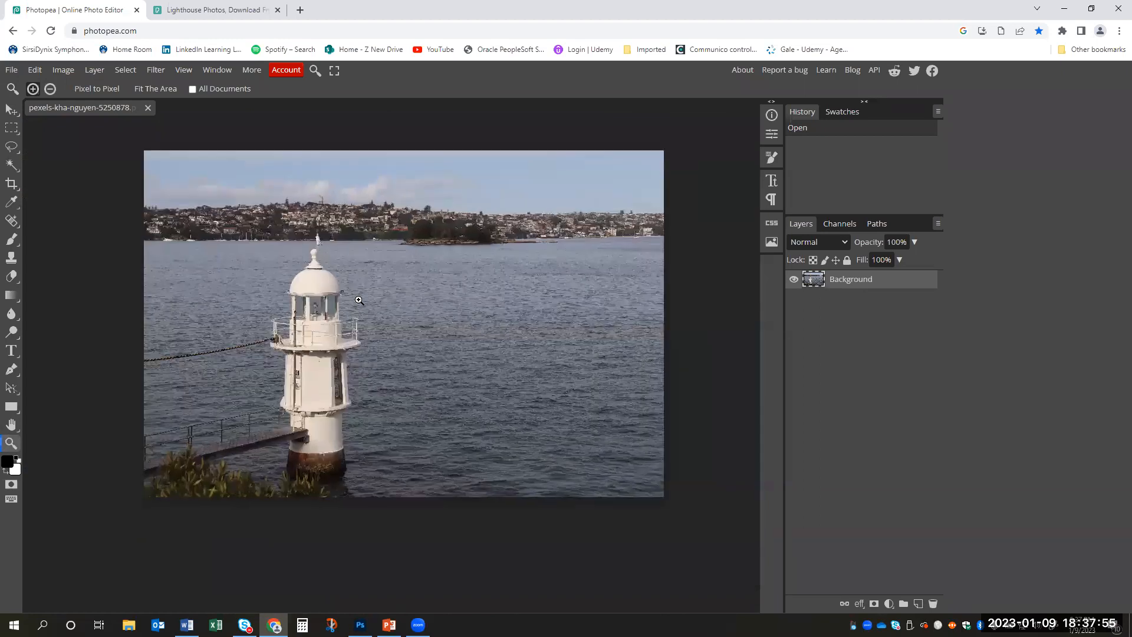
- Inspect the lighthouse up close, moving the enlarged view across its dome, railing, rope and the surrounding water
{"action": "left_click_drag", "start_coordinate": [365, 303], "coordinate": [396, 305]}
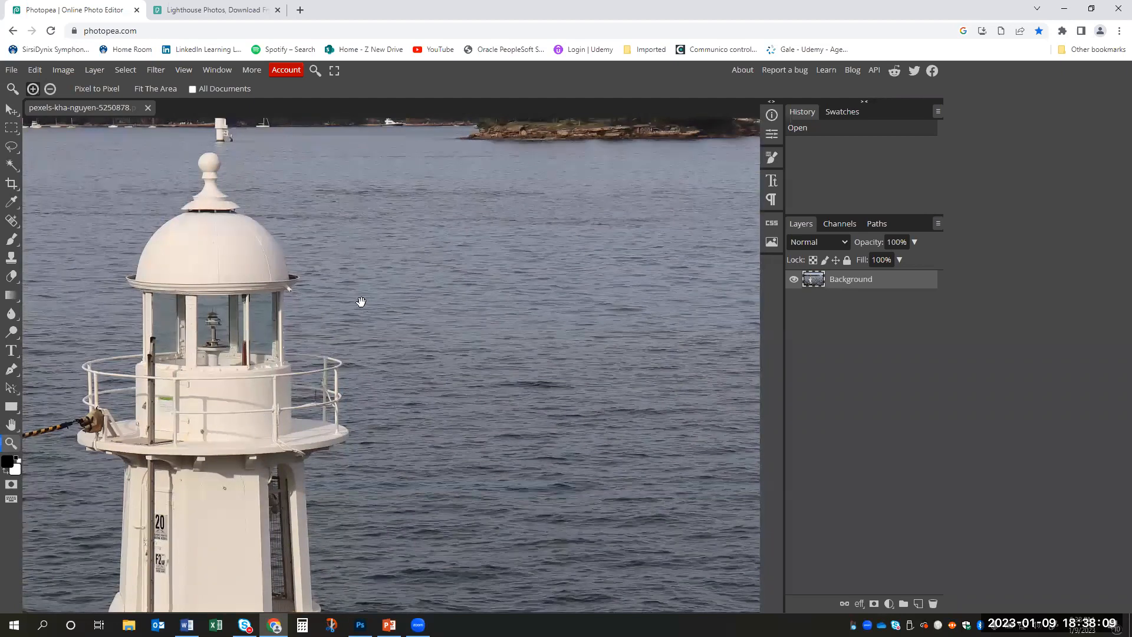
{"action": "left_click_drag", "start_coordinate": [242, 407], "coordinate": [271, 358]}
{"action": "left_click_drag", "start_coordinate": [125, 464], "coordinate": [208, 359]}
{"action": "left_click_drag", "start_coordinate": [289, 451], "coordinate": [316, 397]}
{"action": "left_click_drag", "start_coordinate": [368, 276], "coordinate": [390, 357]}
{"action": "left_click_drag", "start_coordinate": [456, 204], "coordinate": [416, 327]}
{"action": "scroll", "coordinate": [326, 343], "scroll_direction": "down", "scroll_amount": 5}
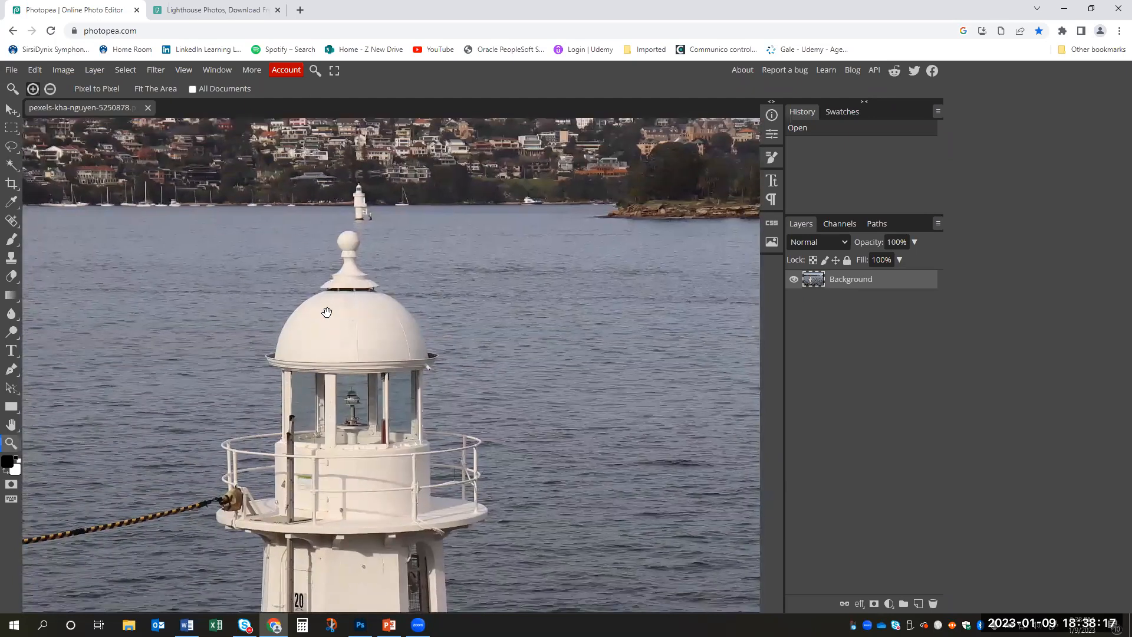
{"action": "scroll", "coordinate": [454, 426], "scroll_direction": "up", "scroll_amount": 2}
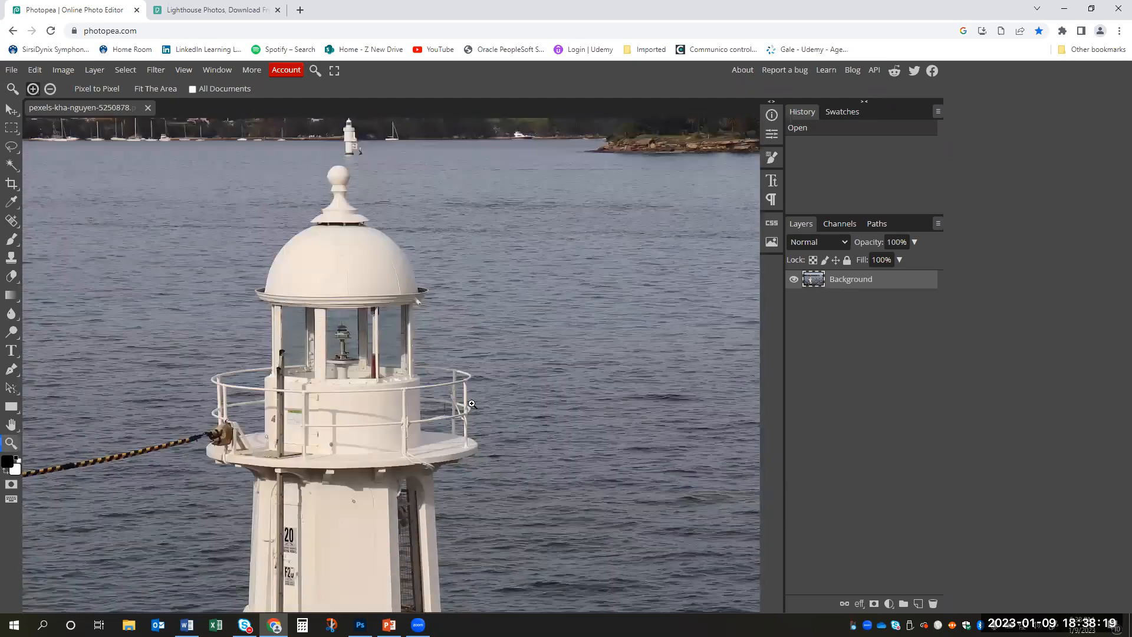
{"action": "left_click_drag", "start_coordinate": [561, 342], "coordinate": [522, 354]}
{"action": "left_click_drag", "start_coordinate": [546, 375], "coordinate": [514, 308]}
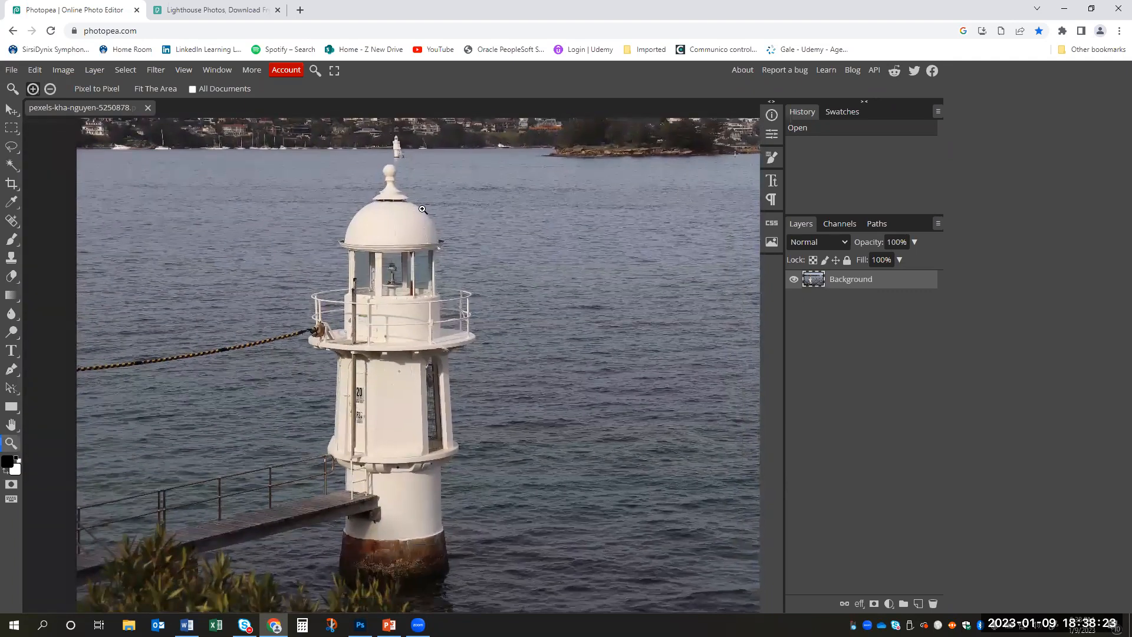
- Add a Brightness/Contrast adjustment layer above the lighthouse photo
{"action": "scroll", "coordinate": [536, 288], "scroll_direction": "down", "scroll_amount": 3}
{"action": "scroll", "coordinate": [533, 287], "scroll_direction": "up", "scroll_amount": 1}
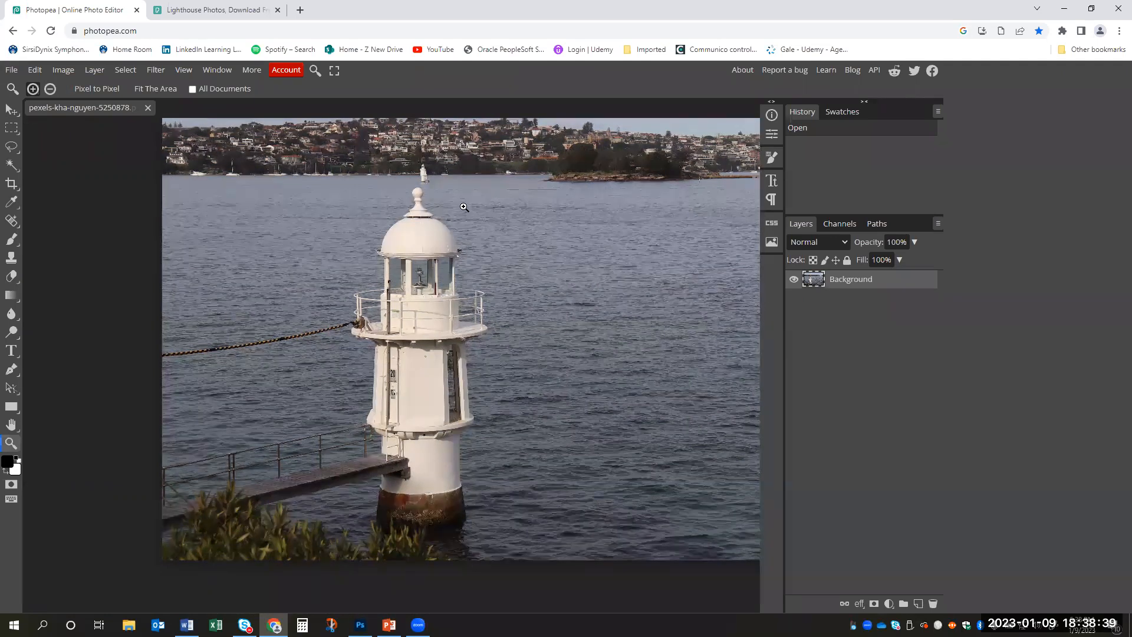
{"action": "scroll", "coordinate": [430, 232], "scroll_direction": "up", "scroll_amount": 3}
{"action": "scroll", "coordinate": [430, 232], "scroll_direction": "down", "scroll_amount": 3}
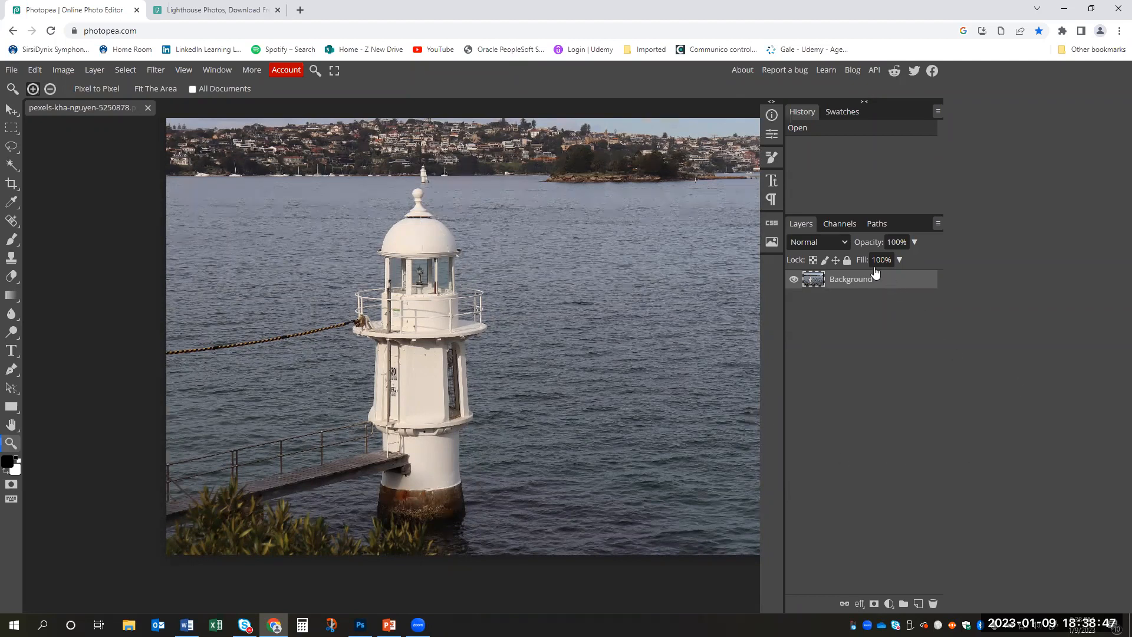
{"action": "left_click", "coordinate": [889, 604]}
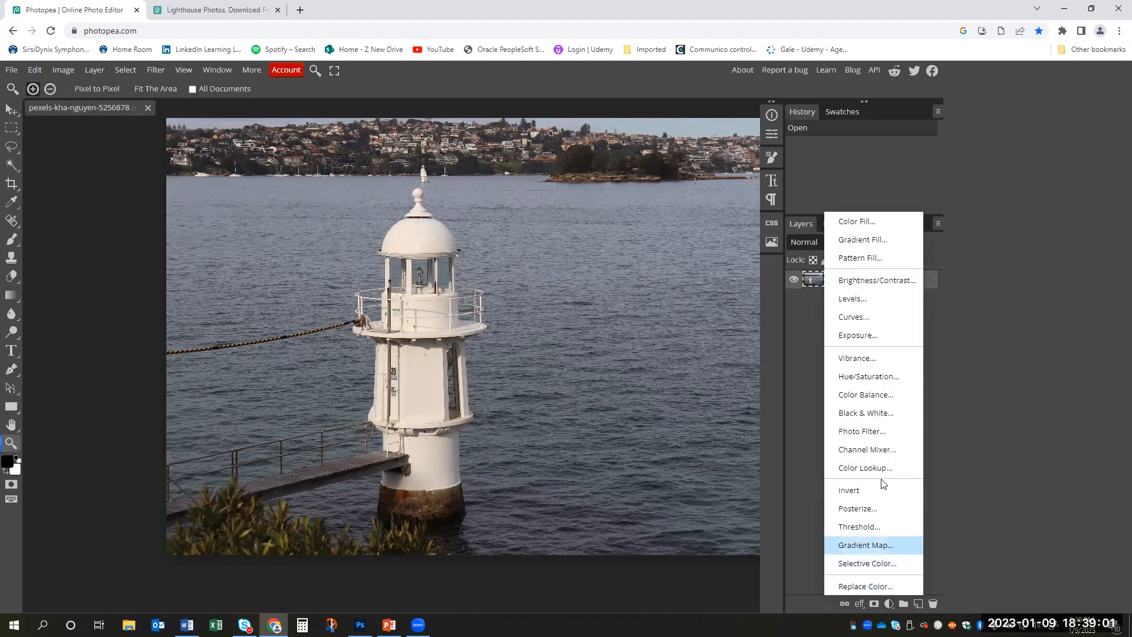
{"action": "left_click", "coordinate": [890, 283]}
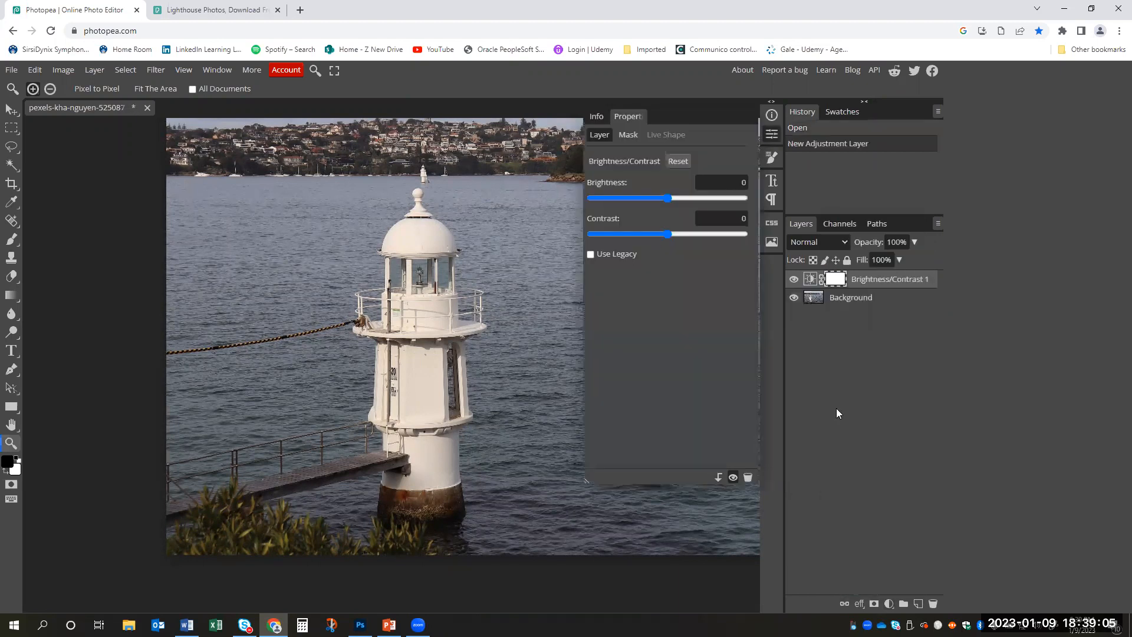
- Try darkening the photo with a brightness of -28, and reset the adjustment
{"action": "left_click", "coordinate": [670, 199]}
{"action": "left_click_drag", "start_coordinate": [682, 199], "coordinate": [654, 195]}
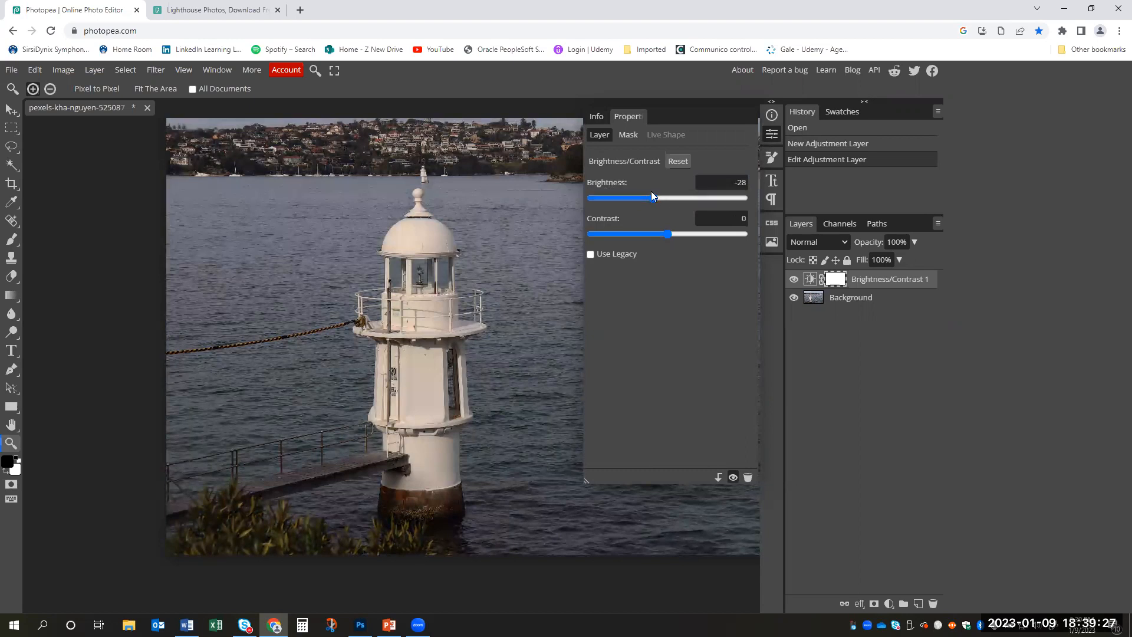
{"action": "left_click", "coordinate": [684, 163]}
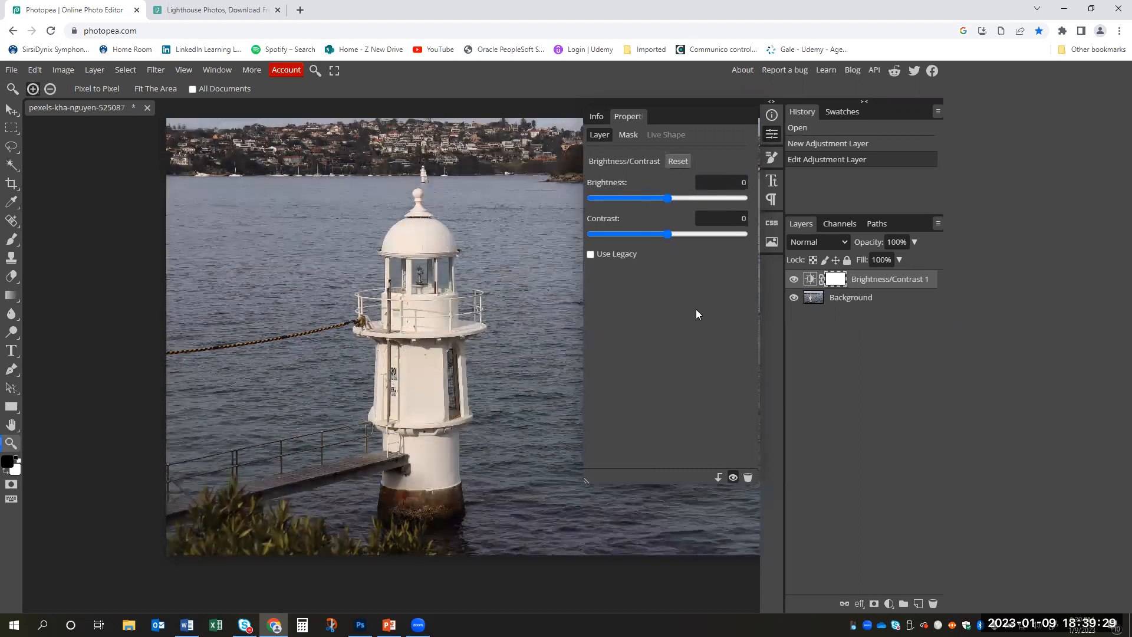
- Try a brightness of 25 with a contrast of about 38, and reset both values
{"action": "left_click", "coordinate": [745, 182]}
{"action": "key", "text": "Return"}
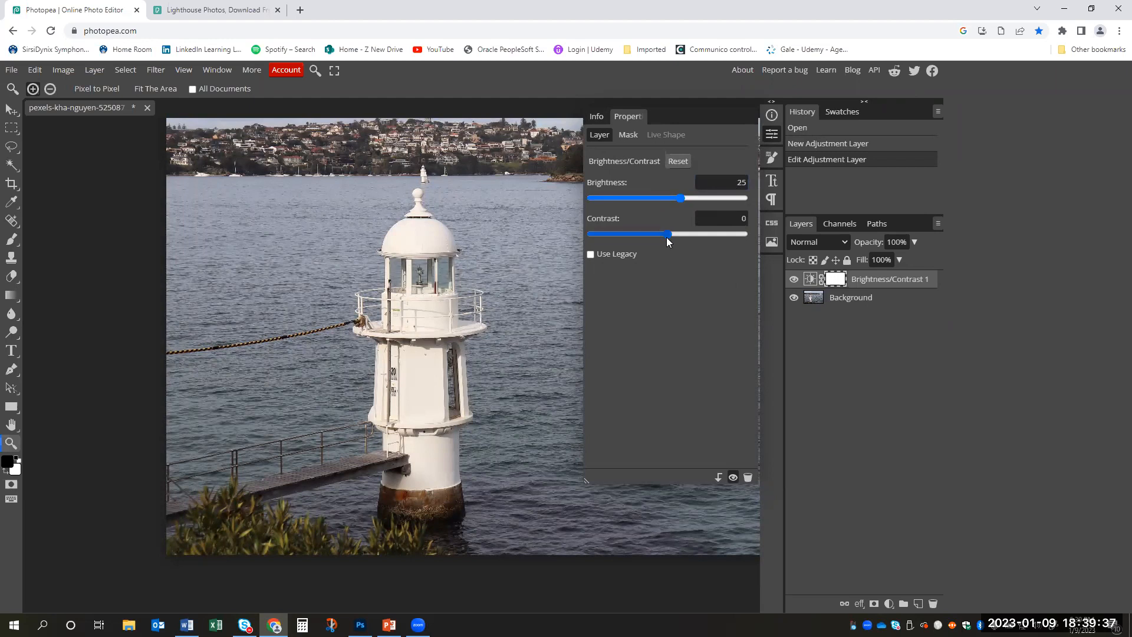
{"action": "left_click", "coordinate": [698, 244]}
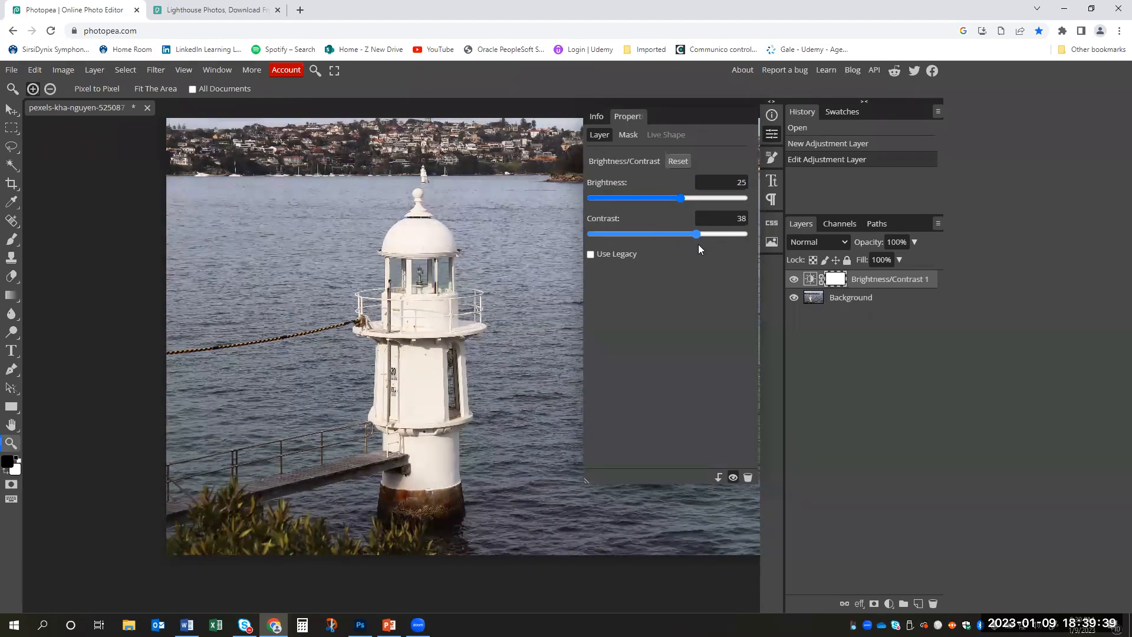
{"action": "left_click", "coordinate": [691, 246]}
{"action": "left_click", "coordinate": [677, 162]}
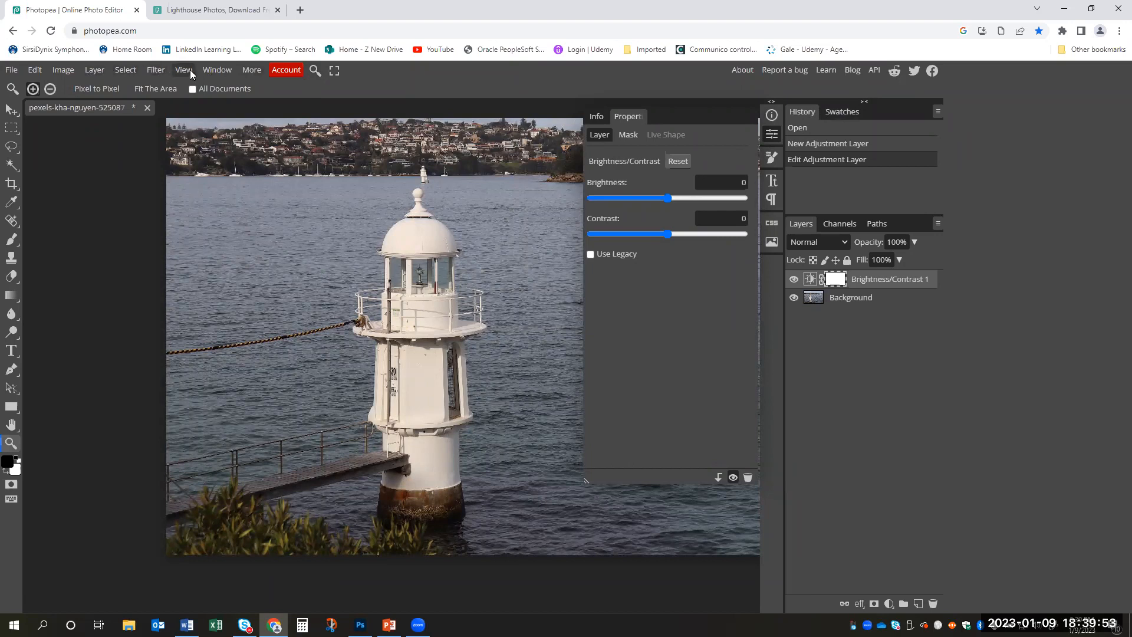
- Review the list of available workspace panels, then view the photo's channels and paths before returning to its layers
{"action": "left_click", "coordinate": [217, 70]}
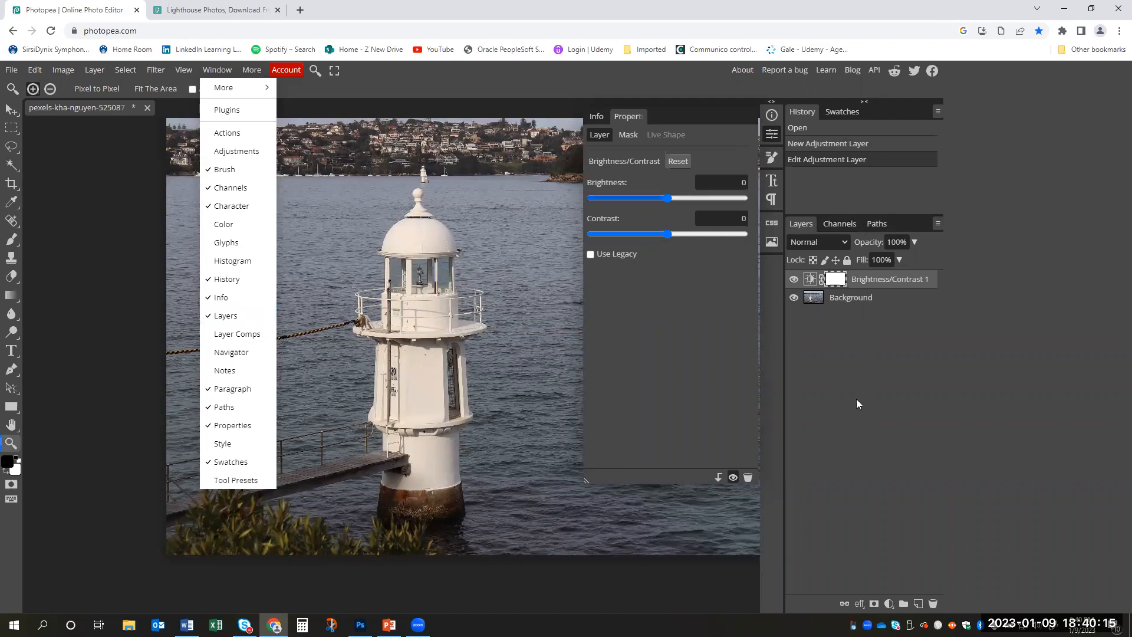
{"action": "left_click", "coordinate": [851, 228]}
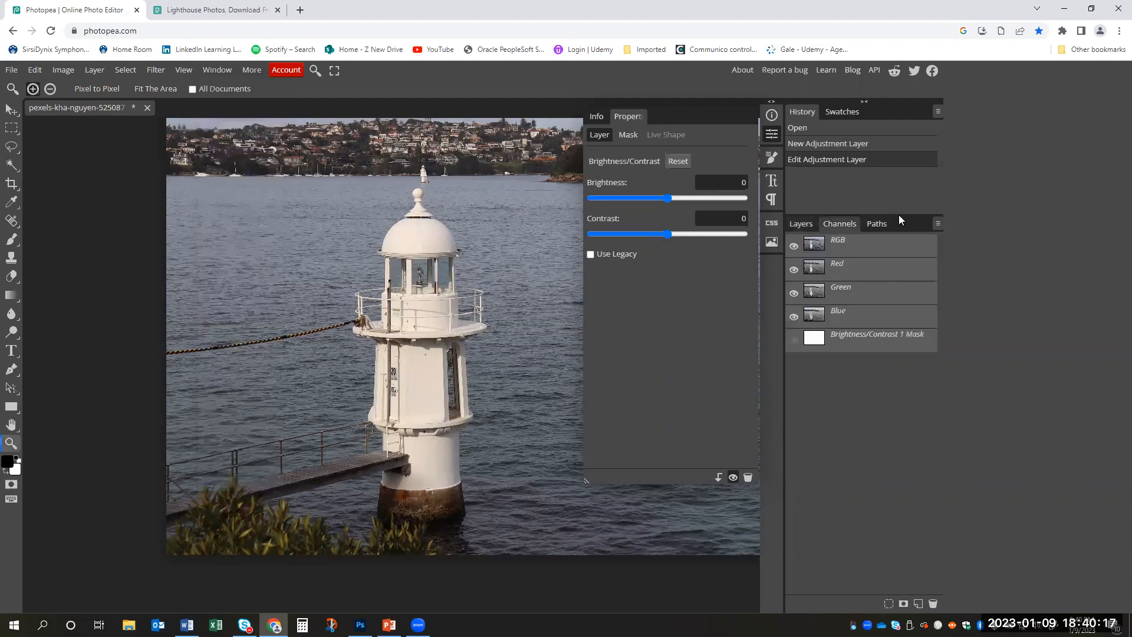
{"action": "left_click", "coordinate": [886, 223]}
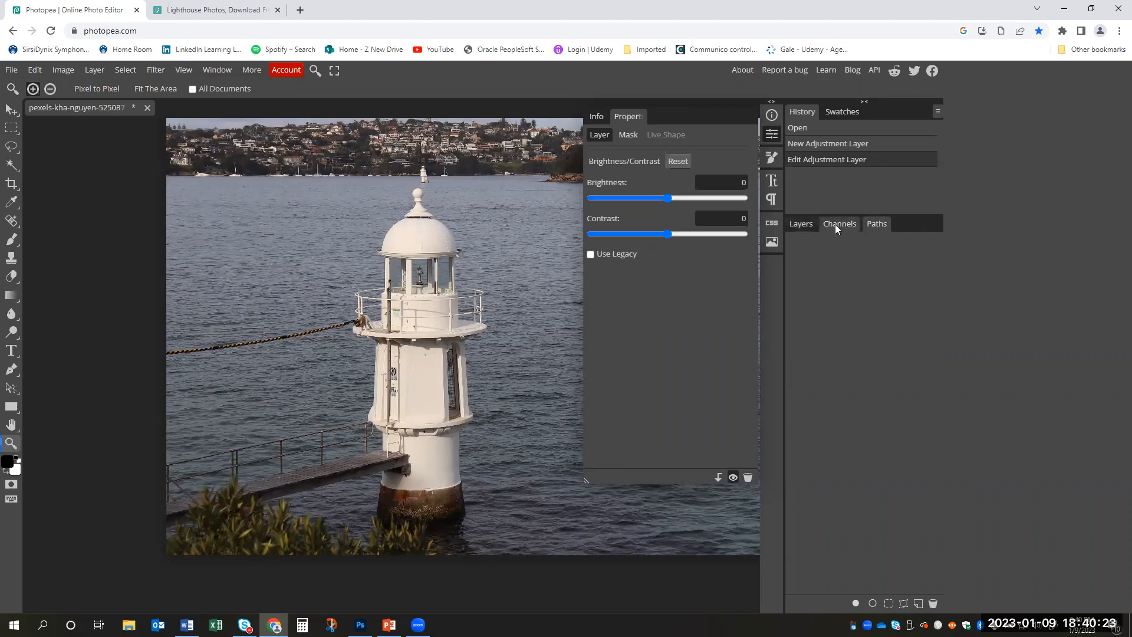
{"action": "left_click", "coordinate": [810, 225]}
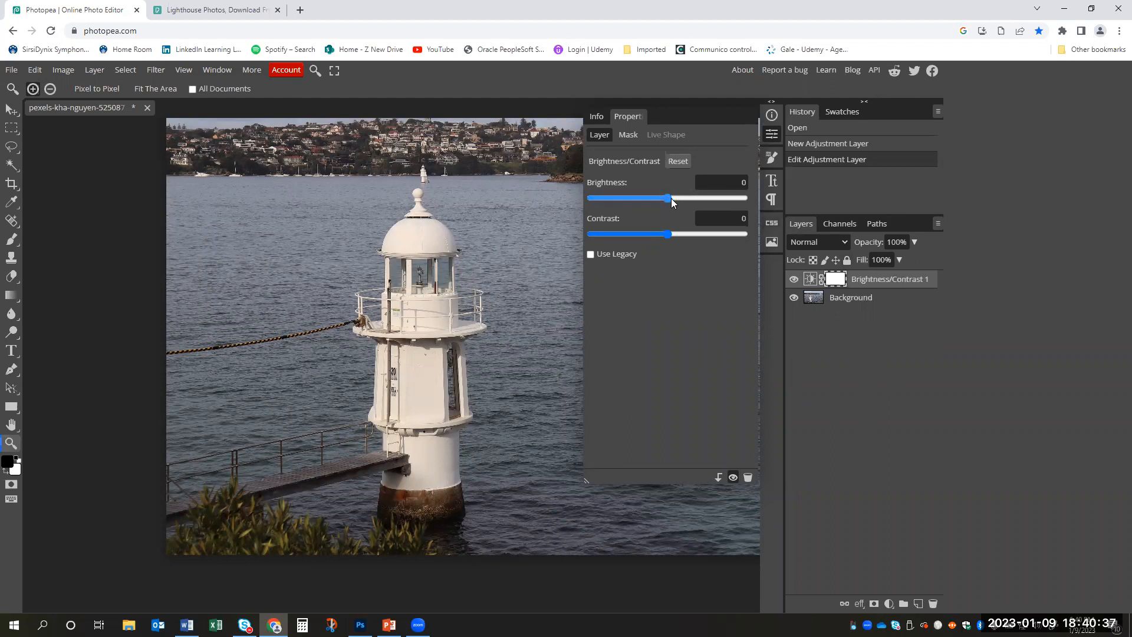
- Raise the adjustment's brightness to 52, and compare the photo with the adjustment layer hidden and shown
{"action": "left_click_drag", "start_coordinate": [674, 199], "coordinate": [696, 211]}
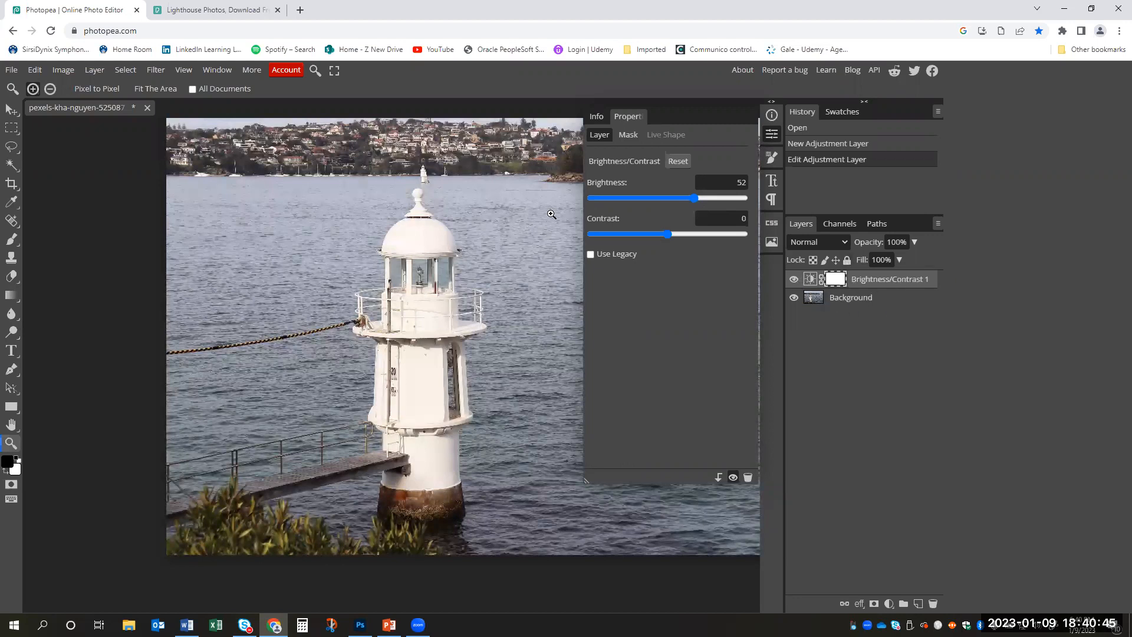
{"action": "left_click", "coordinate": [795, 280]}
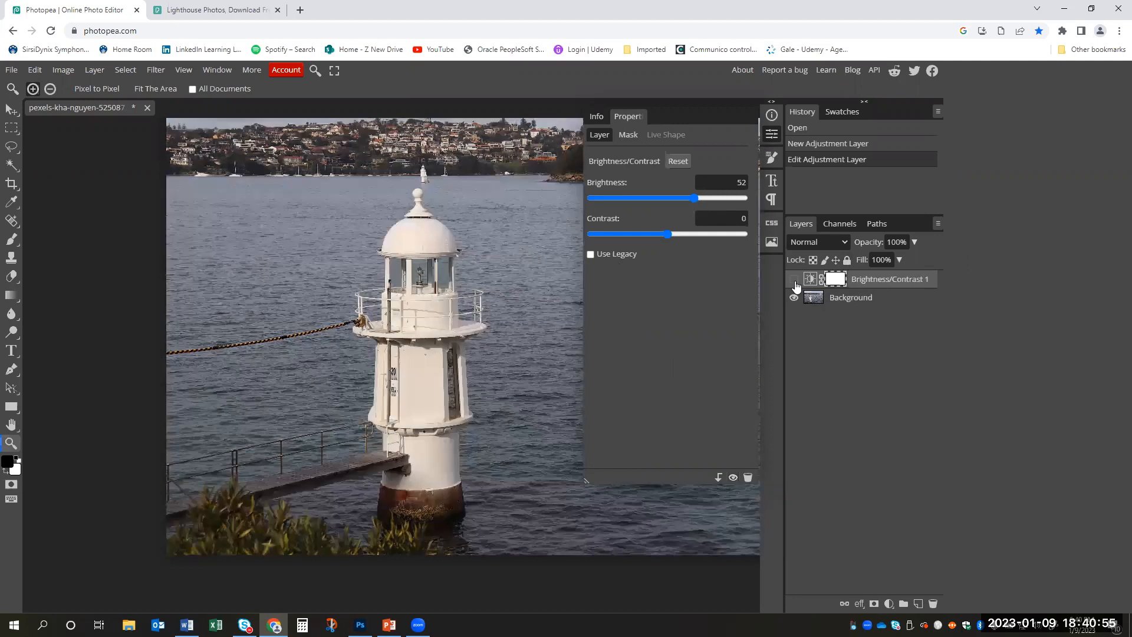
{"action": "left_click", "coordinate": [794, 280]}
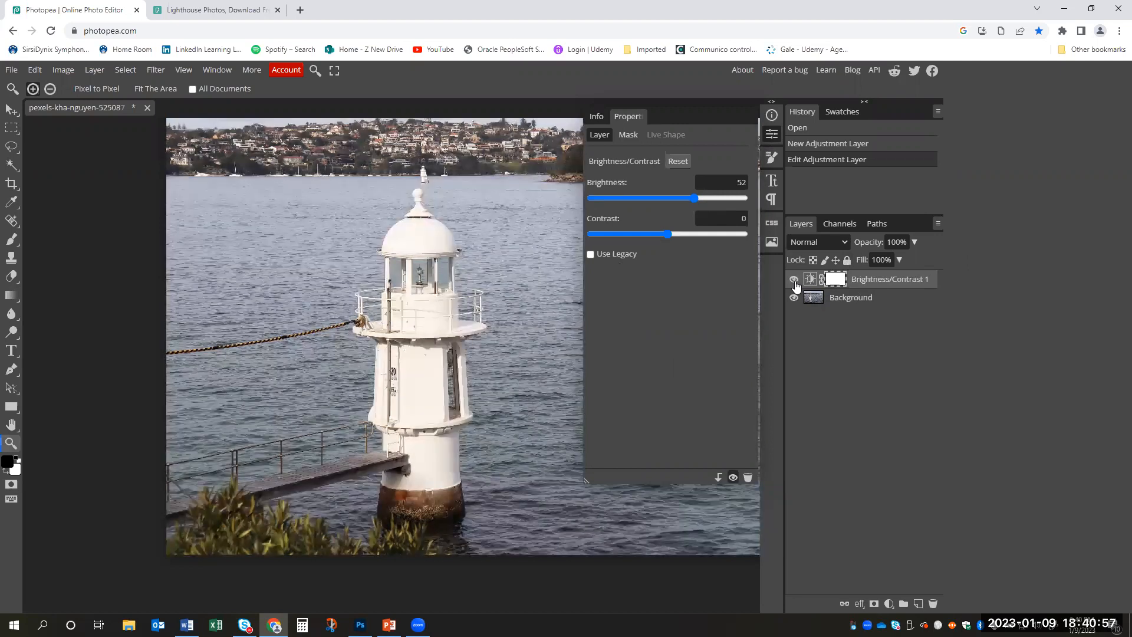
{"action": "left_click", "coordinate": [795, 280]}
{"action": "left_click", "coordinate": [795, 281]}
- Reduce the brightness to 12, and try deleting the Brightness/Contrast layer, undoing the deletion
{"action": "left_click_drag", "start_coordinate": [694, 198], "coordinate": [681, 201]}
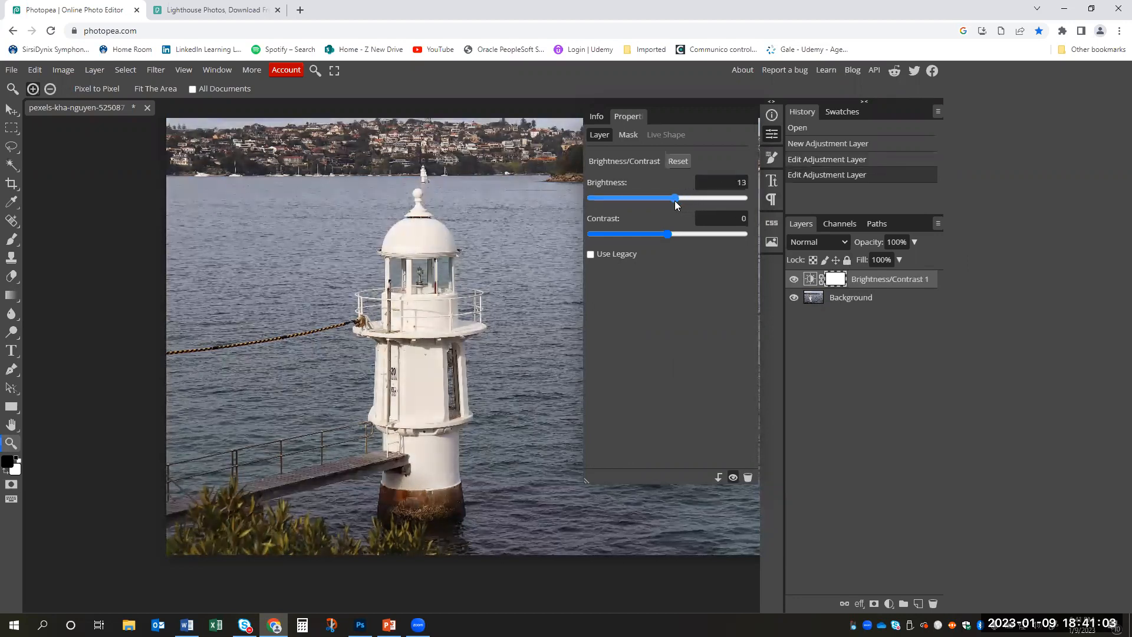
{"action": "left_click_drag", "start_coordinate": [674, 201], "coordinate": [674, 200]}
{"action": "right_click", "coordinate": [880, 281]}
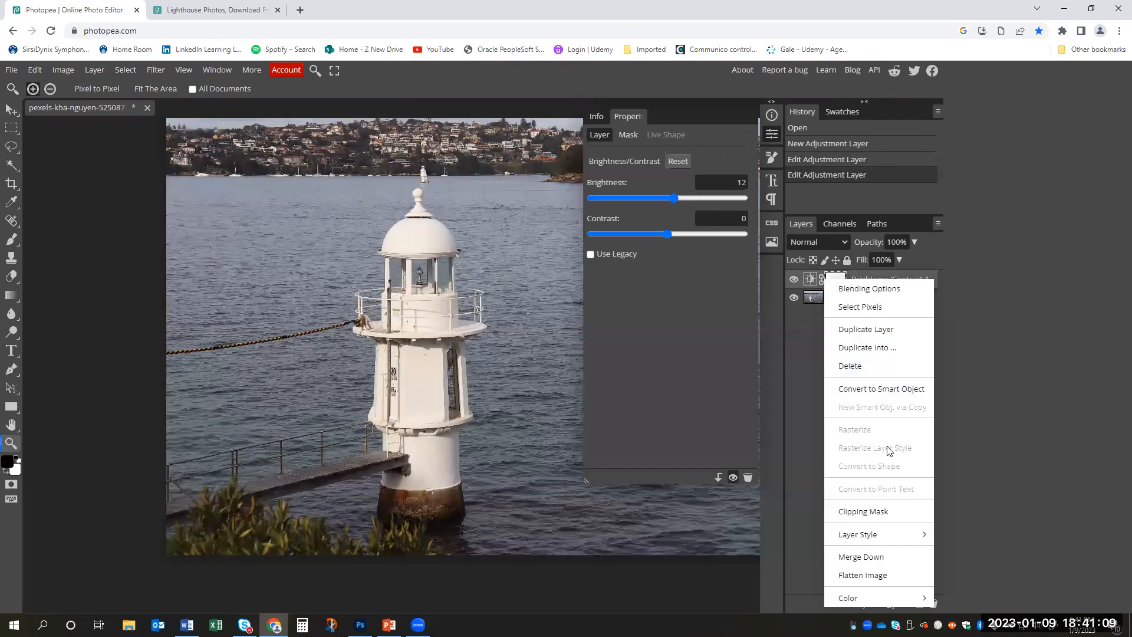
{"action": "left_click", "coordinate": [888, 364]}
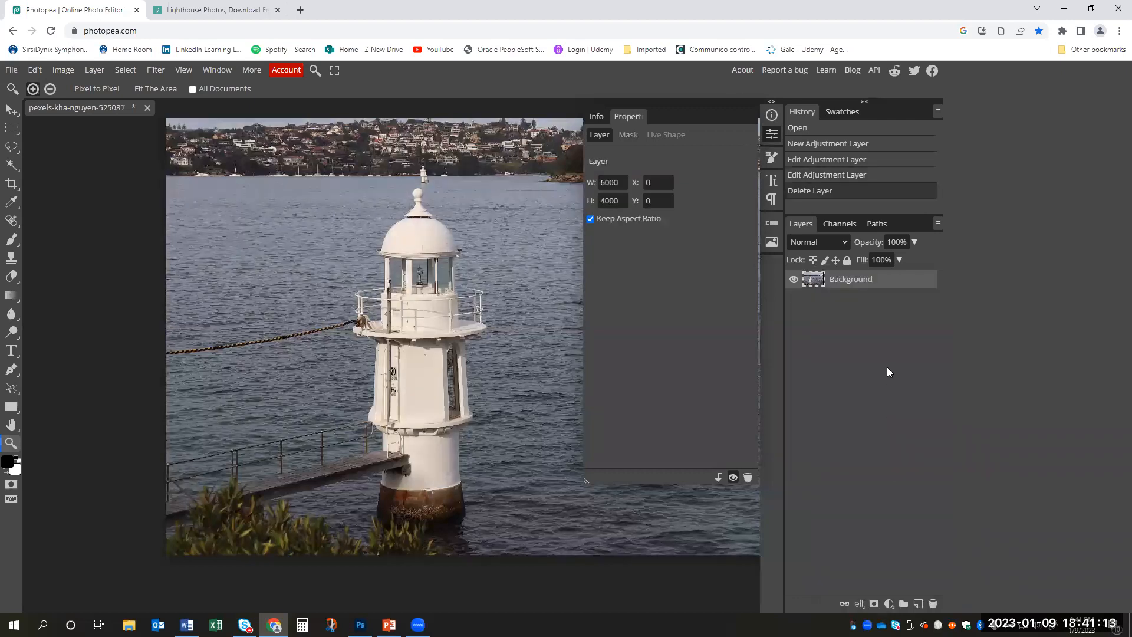
{"action": "key", "text": "ctrl+z"}
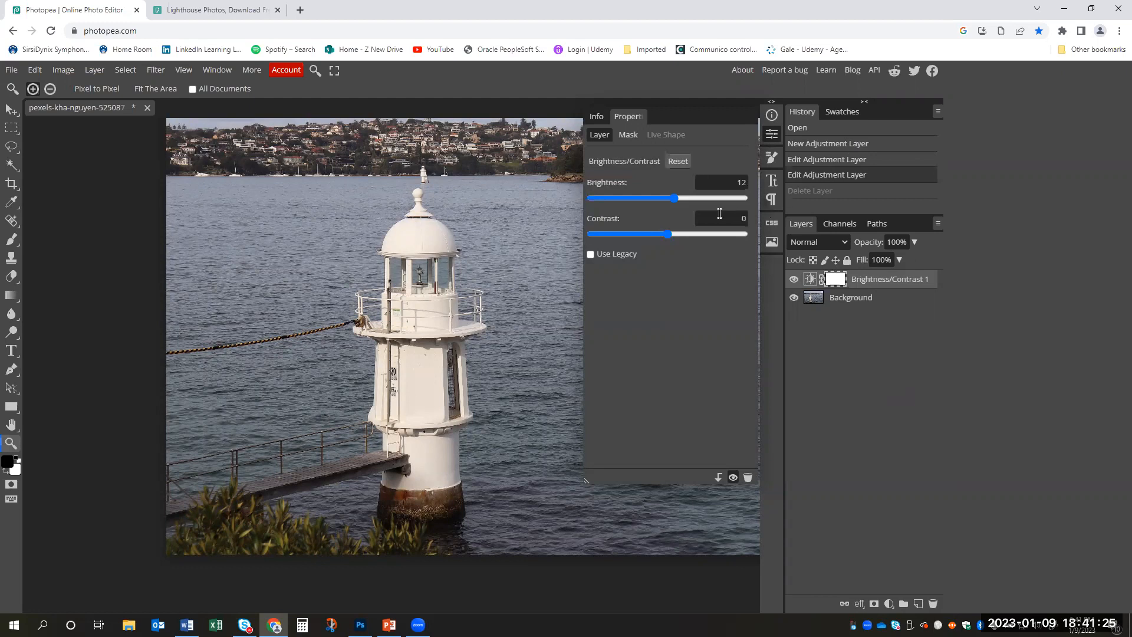
- Raise the brightness to 32, and delete the Brightness/Contrast adjustment layer
{"action": "left_click_drag", "start_coordinate": [674, 195], "coordinate": [684, 199]}
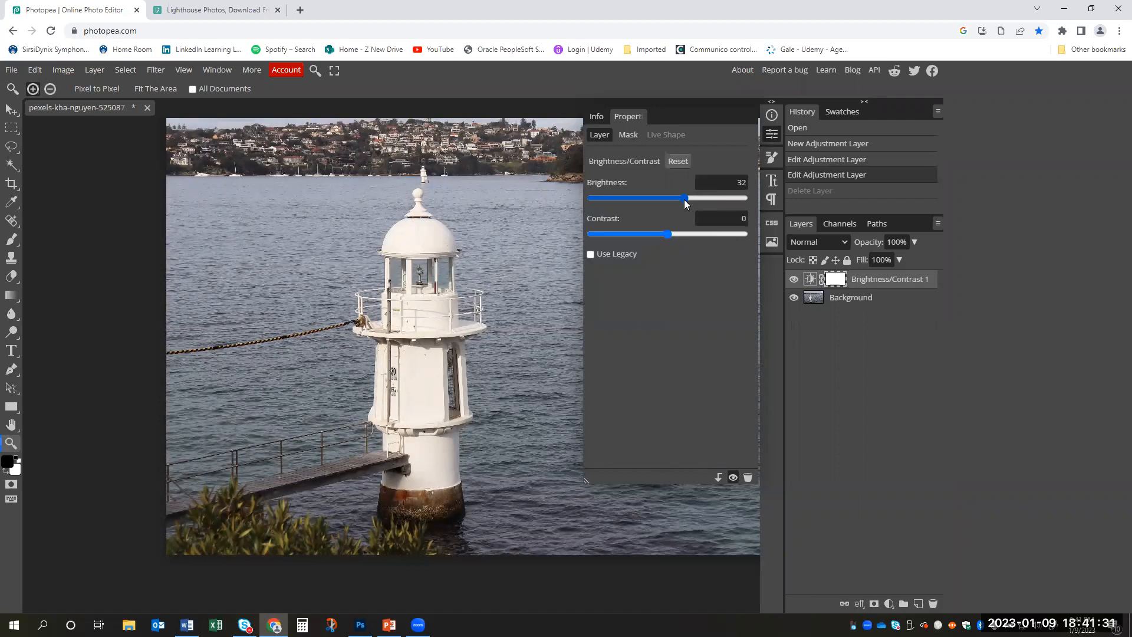
{"action": "right_click", "coordinate": [901, 284]}
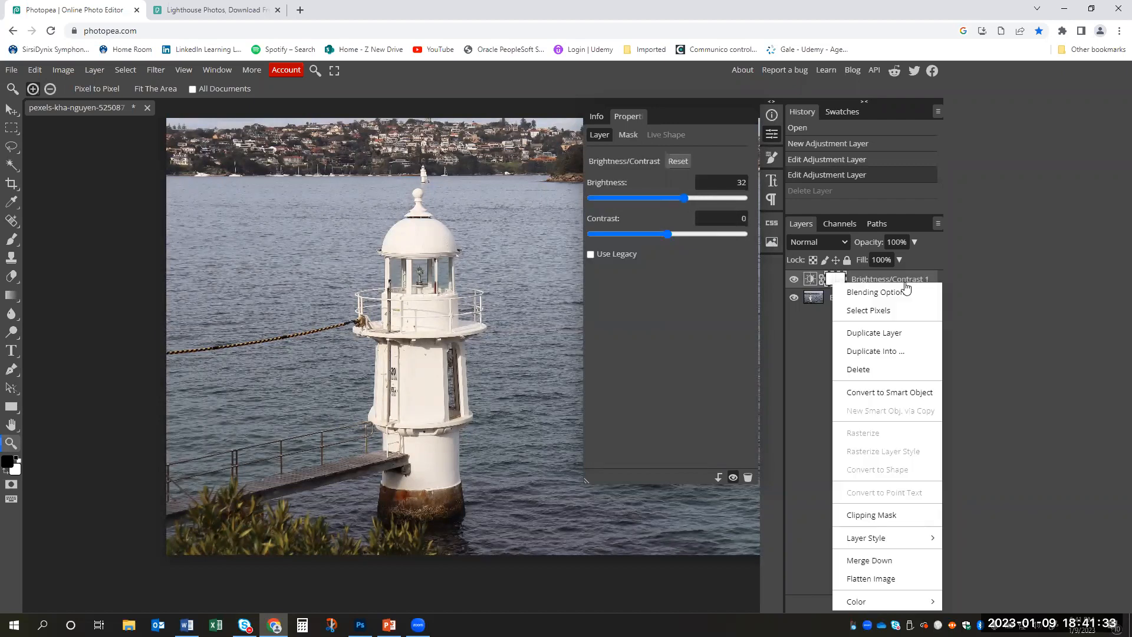
{"action": "left_click", "coordinate": [909, 372]}
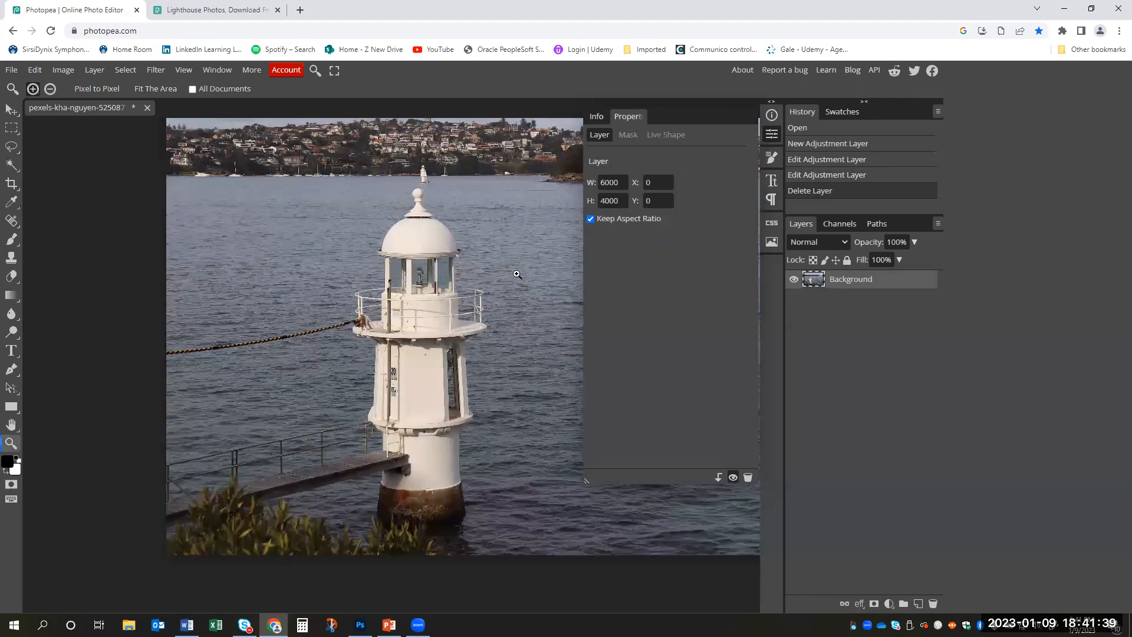
- Reorder the History panel to follow Swatches, and try to dock the Properties panel beside it
{"action": "scroll", "coordinate": [413, 272], "scroll_direction": "down", "scroll_amount": 2}
{"action": "scroll", "coordinate": [413, 272], "scroll_direction": "up", "scroll_amount": 3}
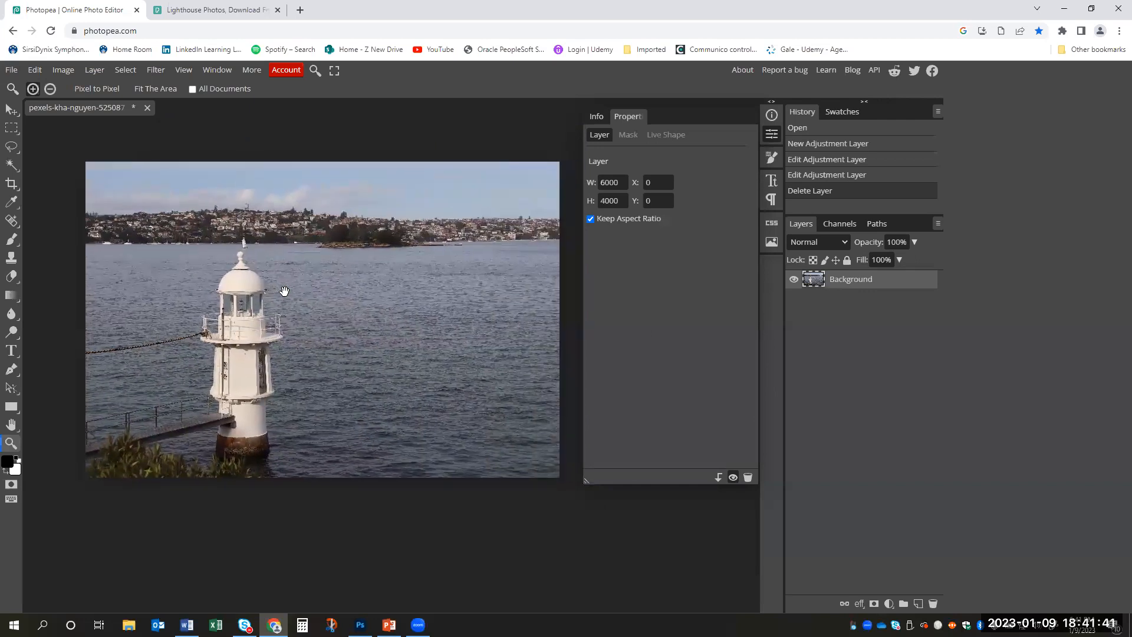
{"action": "scroll", "coordinate": [346, 292], "scroll_direction": "down", "scroll_amount": 2}
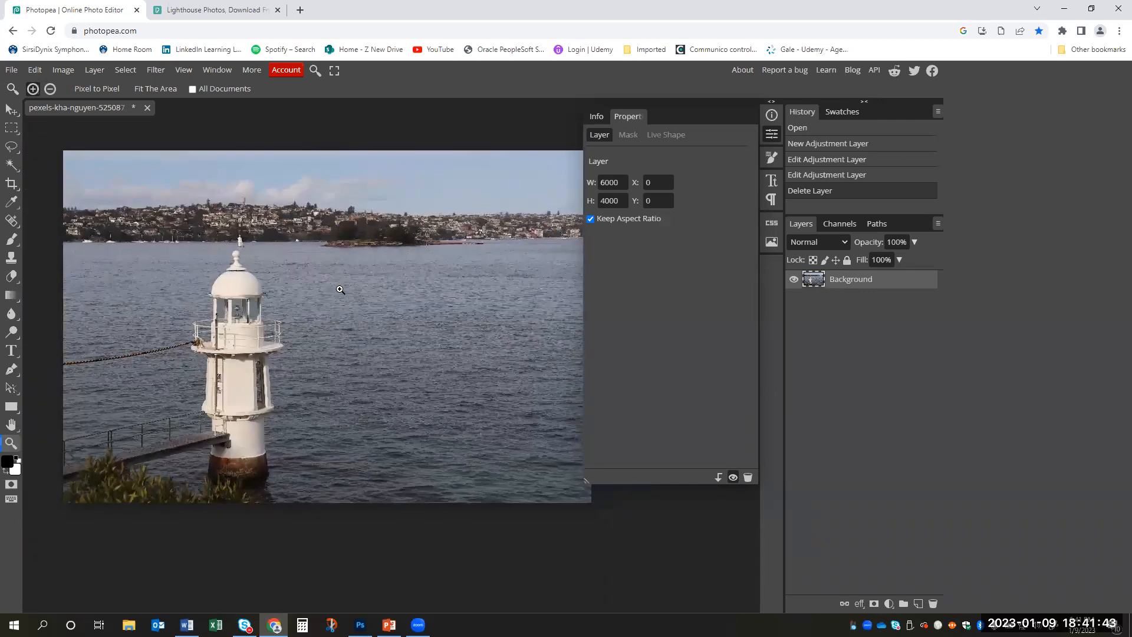
{"action": "scroll", "coordinate": [341, 291], "scroll_direction": "up", "scroll_amount": 3}
{"action": "scroll", "coordinate": [337, 288], "scroll_direction": "down", "scroll_amount": 2}
{"action": "left_click_drag", "start_coordinate": [635, 116], "coordinate": [818, 294]}
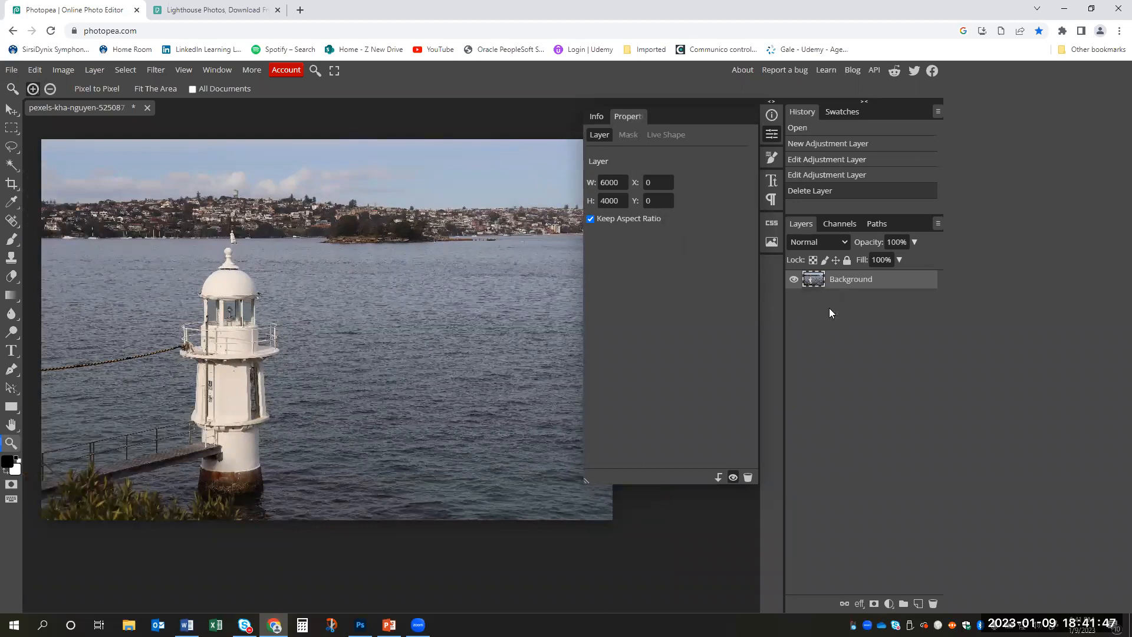
{"action": "left_click_drag", "start_coordinate": [802, 112], "coordinate": [882, 110]}
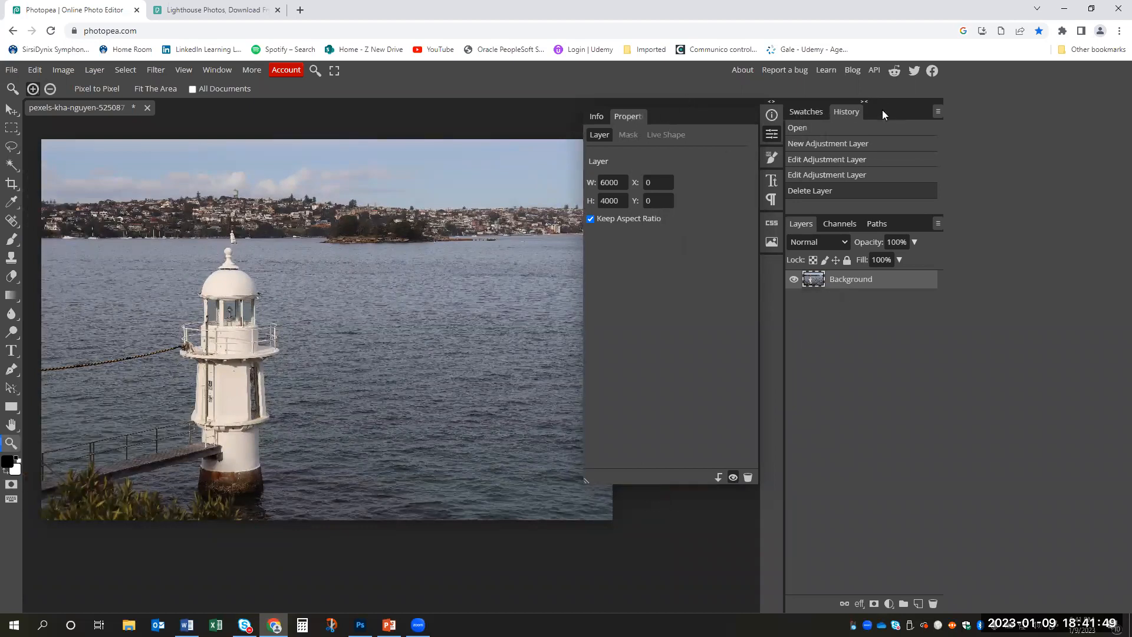
{"action": "left_click_drag", "start_coordinate": [625, 117], "coordinate": [876, 113]}
- Toggle the Properties panel closed and open, leaving it collapsed
{"action": "left_click", "coordinate": [771, 135]}
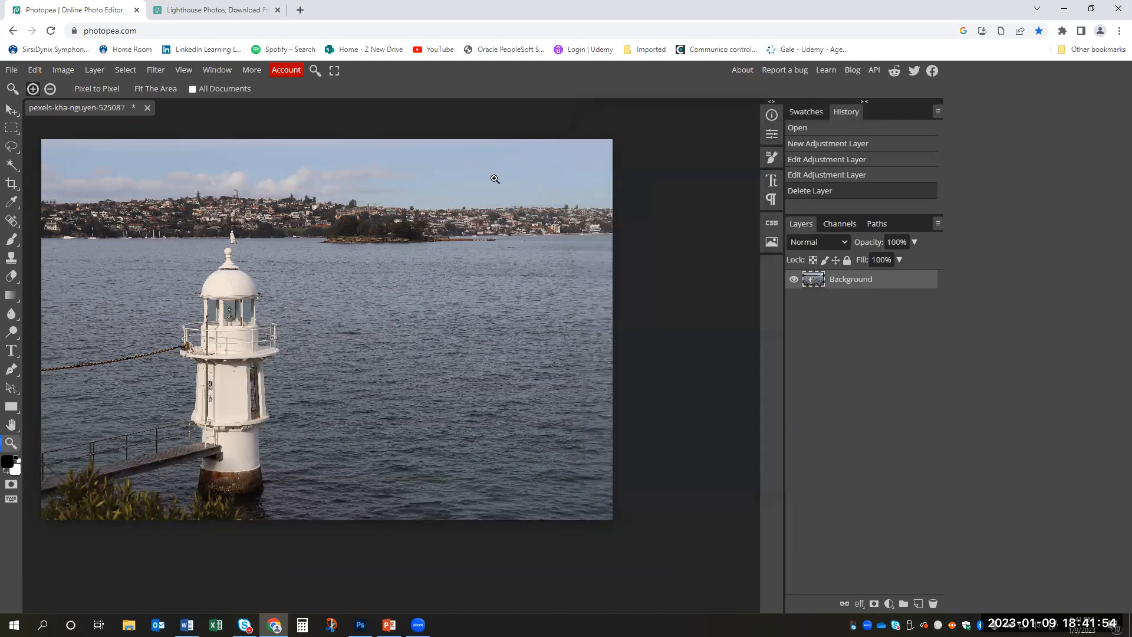
{"action": "left_click", "coordinate": [774, 135]}
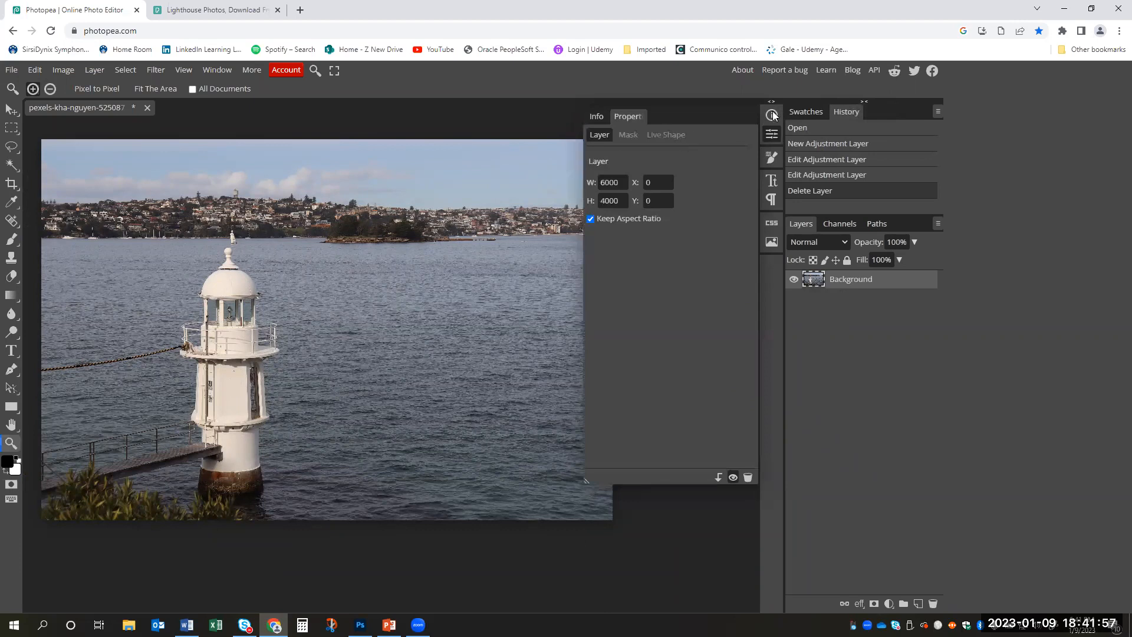
{"action": "left_click", "coordinate": [769, 136]}
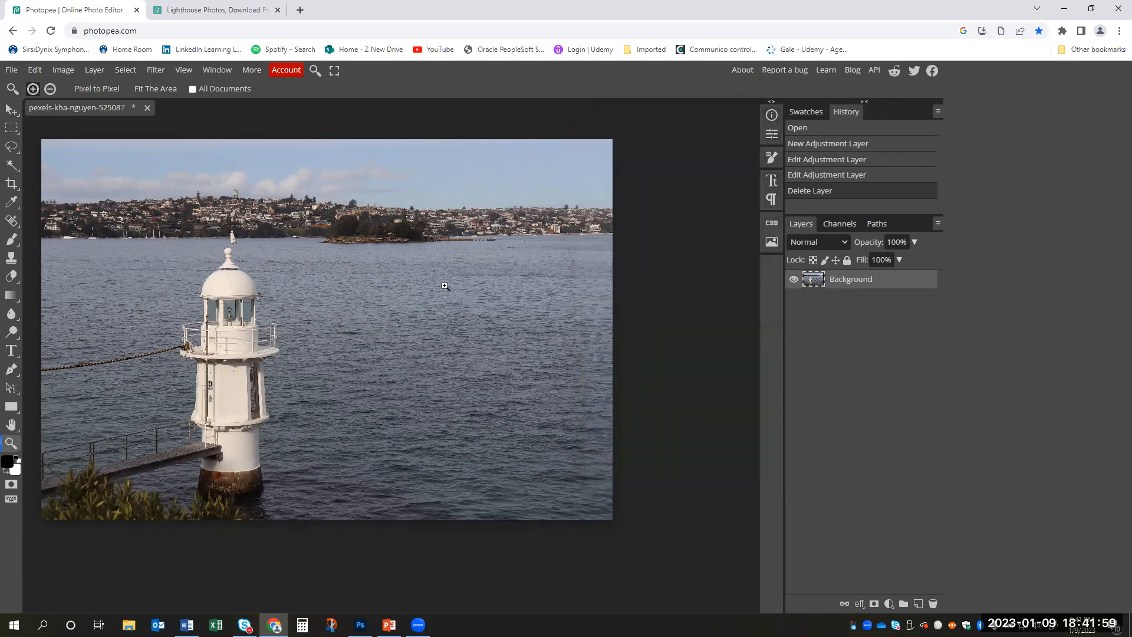
- Make a full-height rectangular selection around the lighthouse, covering about the left half of the photo
{"action": "left_click_drag", "start_coordinate": [379, 253], "coordinate": [491, 242]}
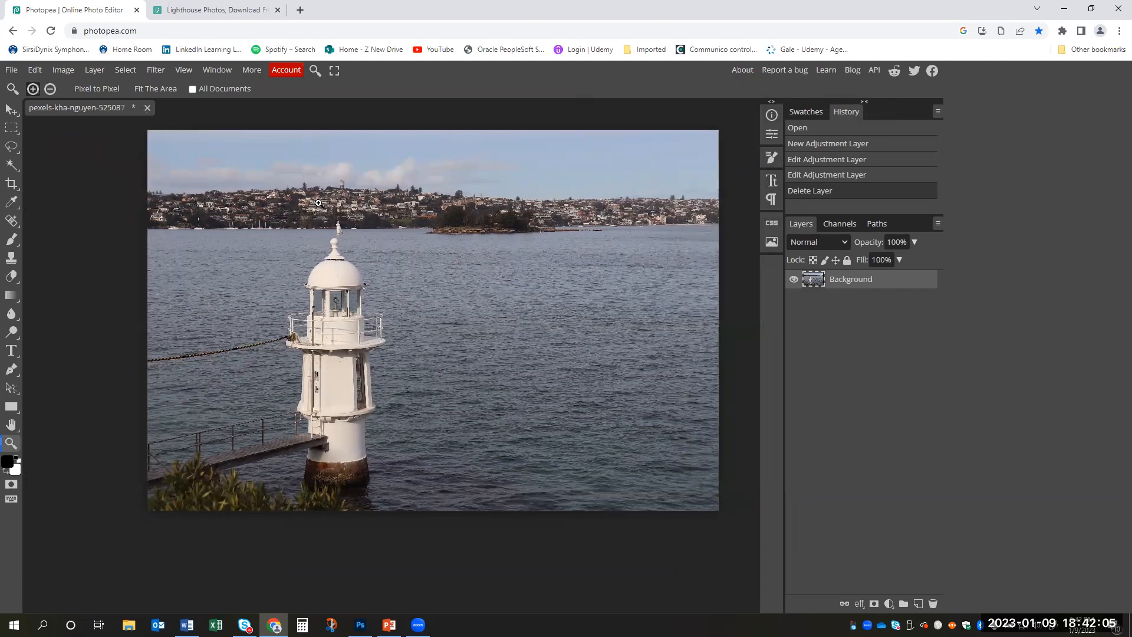
{"action": "left_click", "coordinate": [15, 134]}
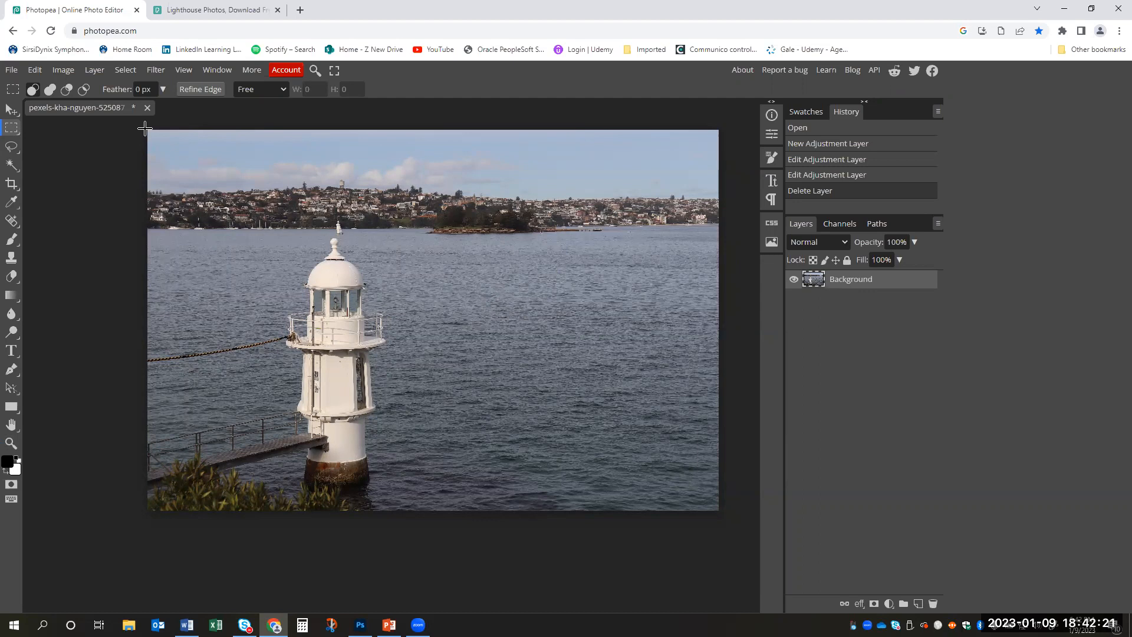
{"action": "left_click_drag", "start_coordinate": [145, 129], "coordinate": [447, 527]}
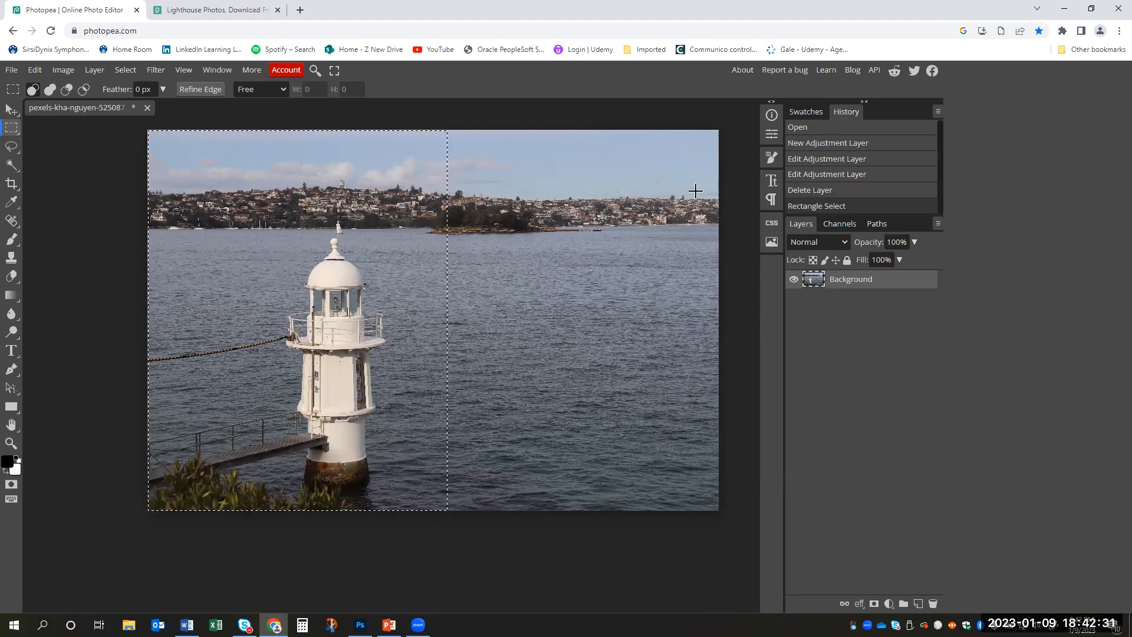
{"action": "right_click", "coordinate": [330, 165]}
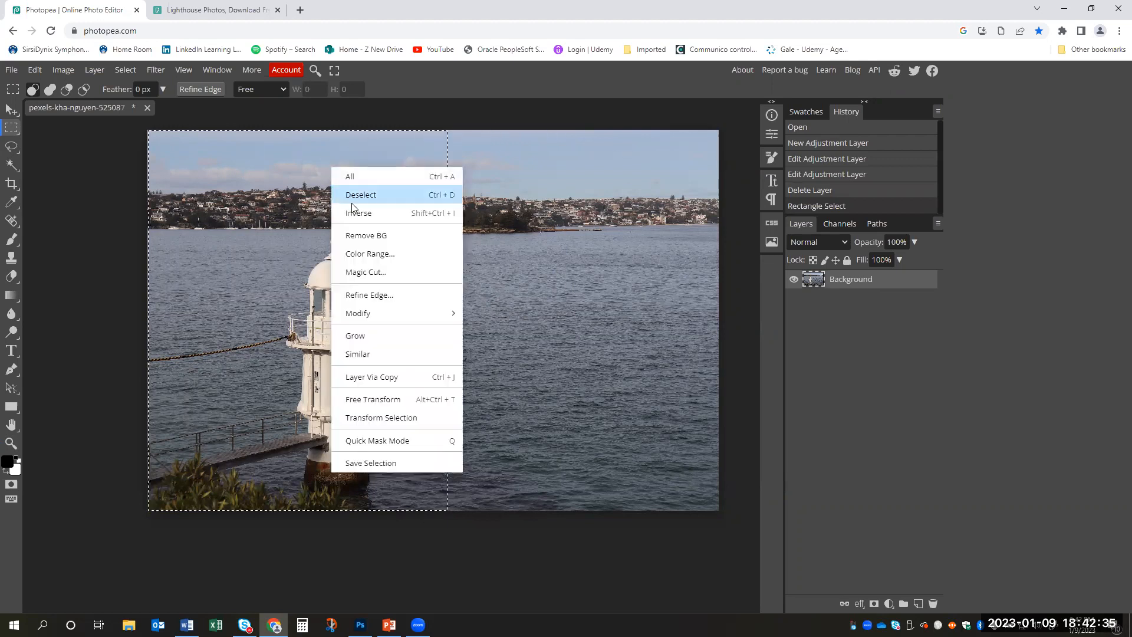
{"action": "mouse_move", "coordinate": [403, 316]}
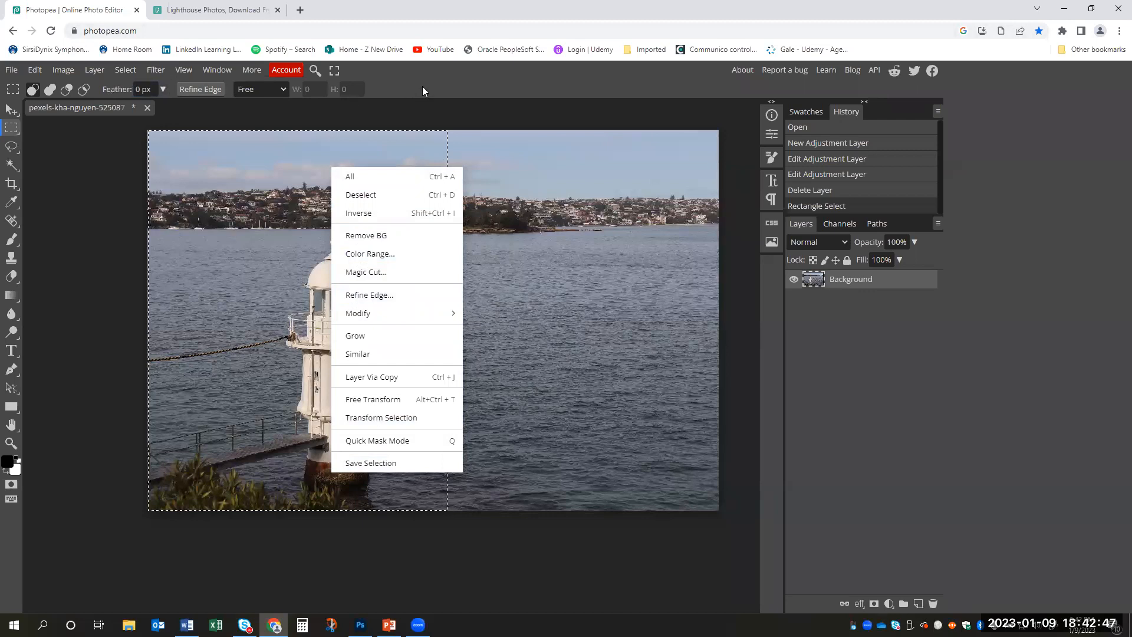
{"action": "left_click", "coordinate": [463, 116]}
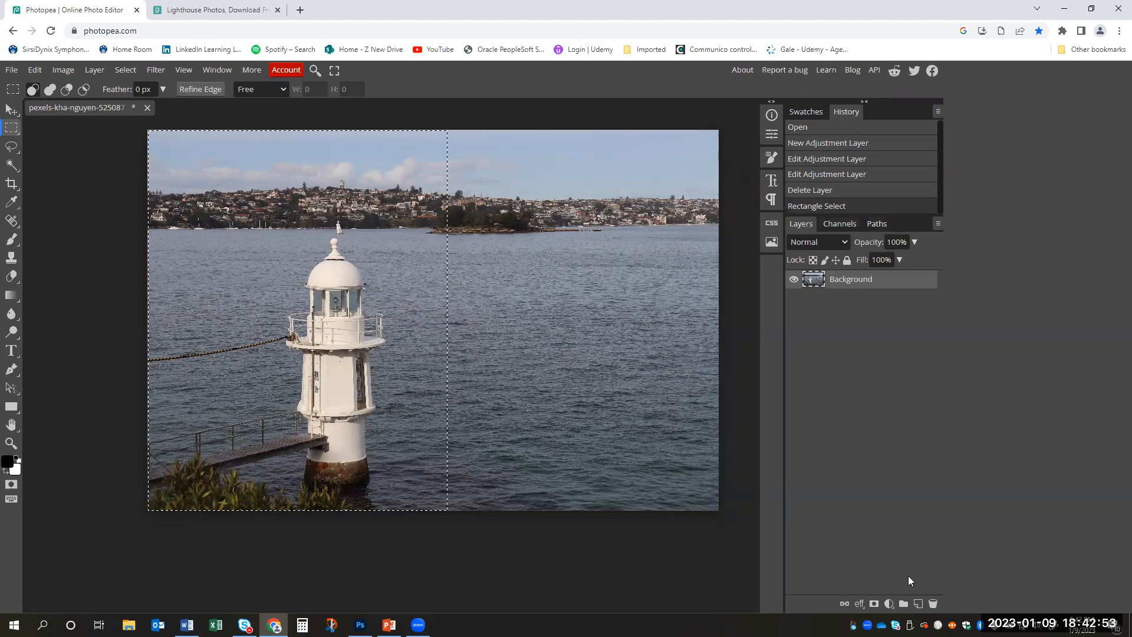
- Add a Brightness/Contrast adjustment layer with brightness 50 to the selected half of the photo, and undo it
{"action": "left_click", "coordinate": [889, 604]}
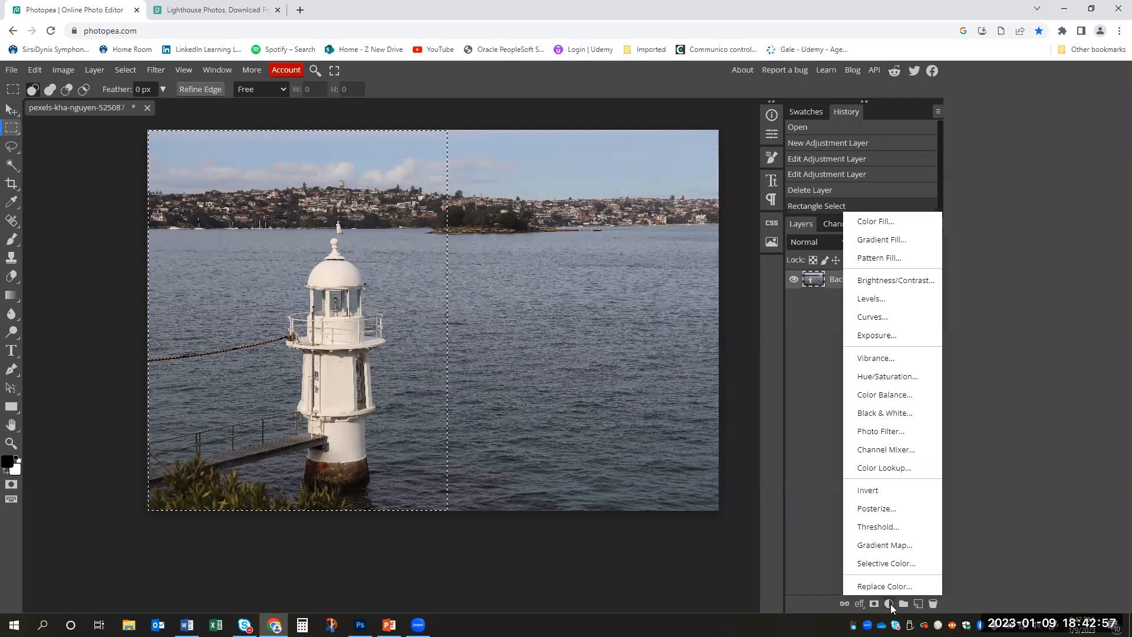
{"action": "left_click", "coordinate": [909, 281]}
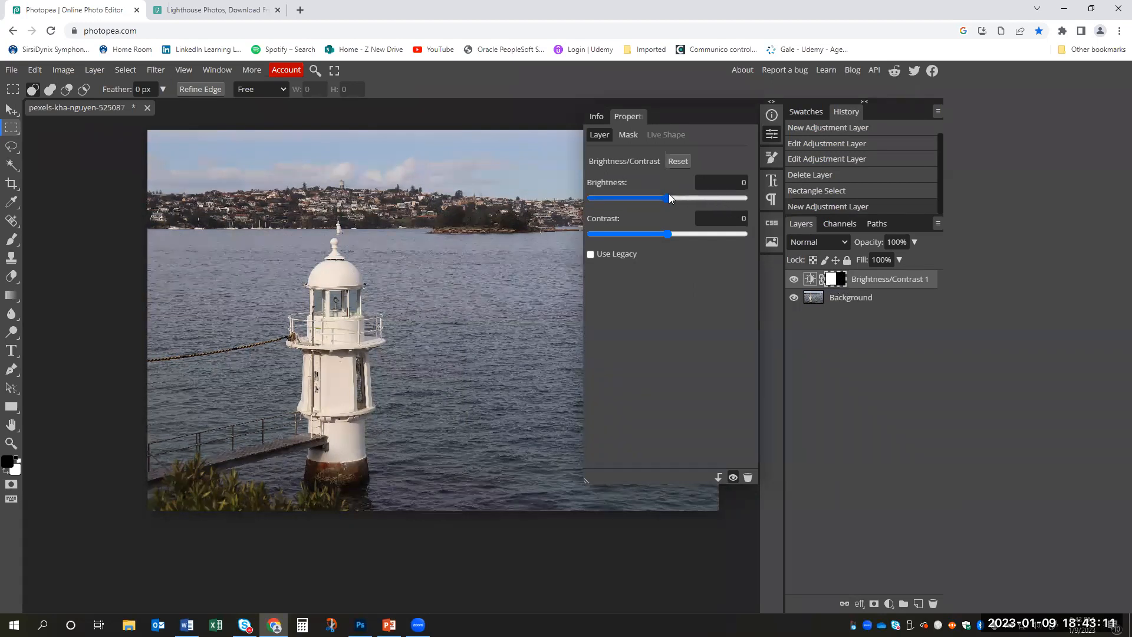
{"action": "left_click_drag", "start_coordinate": [670, 197], "coordinate": [694, 201]}
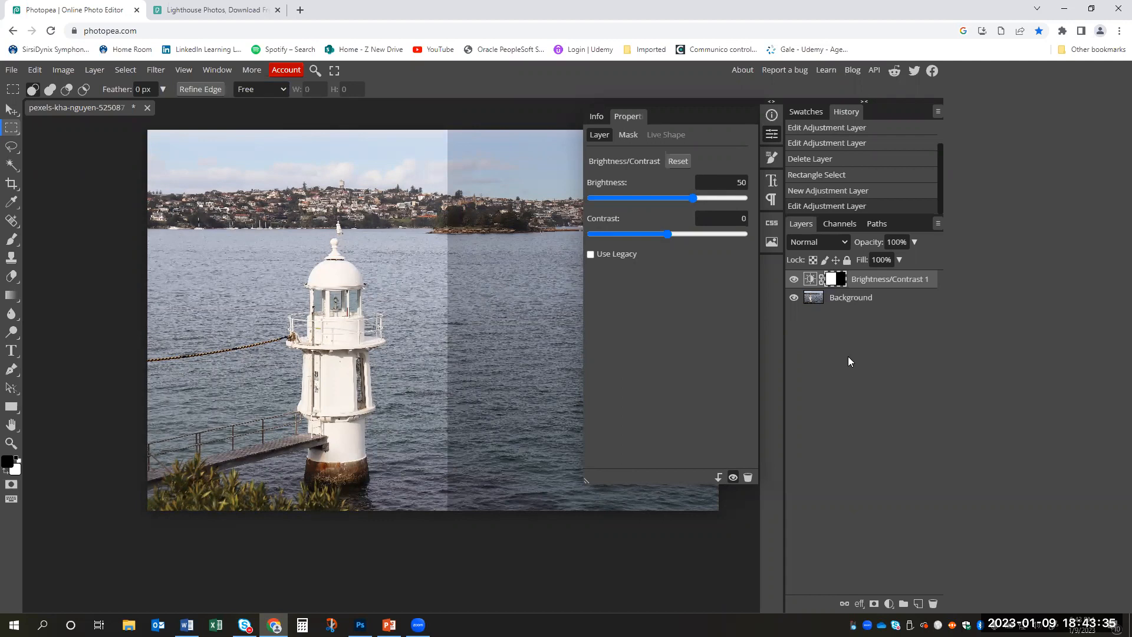
{"action": "key", "text": "ctrl+z"}
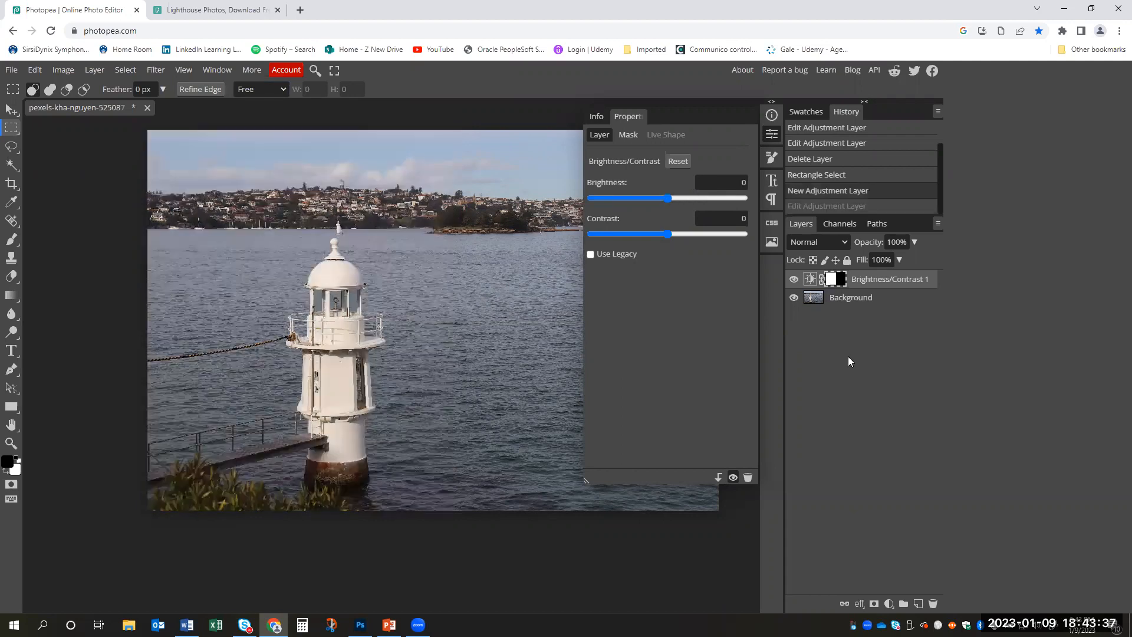
{"action": "key", "text": "ctrl+z"}
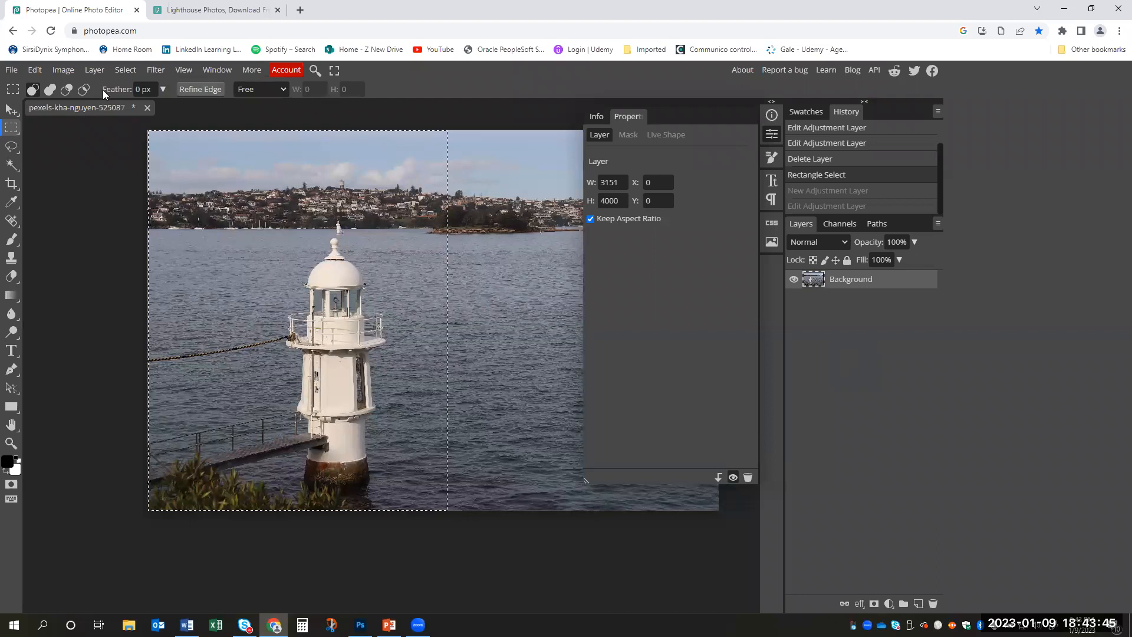
- Set the selection feather to 35 px and add a Brightness/Contrast adjustment layer with brightness 65
{"action": "left_click", "coordinate": [162, 89]}
{"action": "left_click_drag", "start_coordinate": [111, 107], "coordinate": [125, 115]}
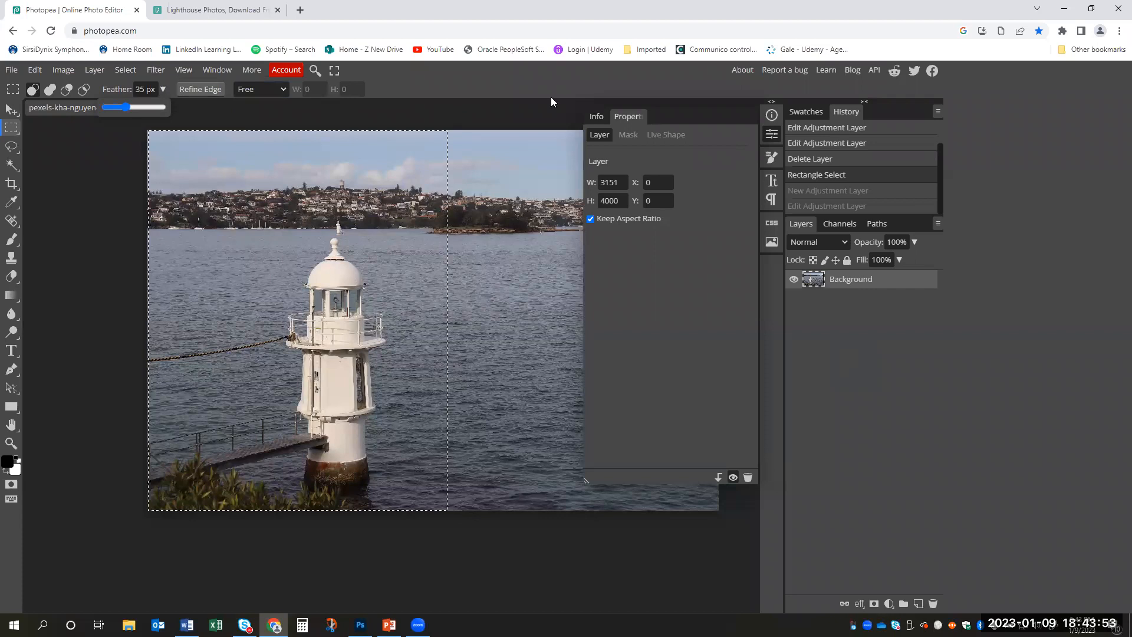
{"action": "left_click", "coordinate": [889, 602]}
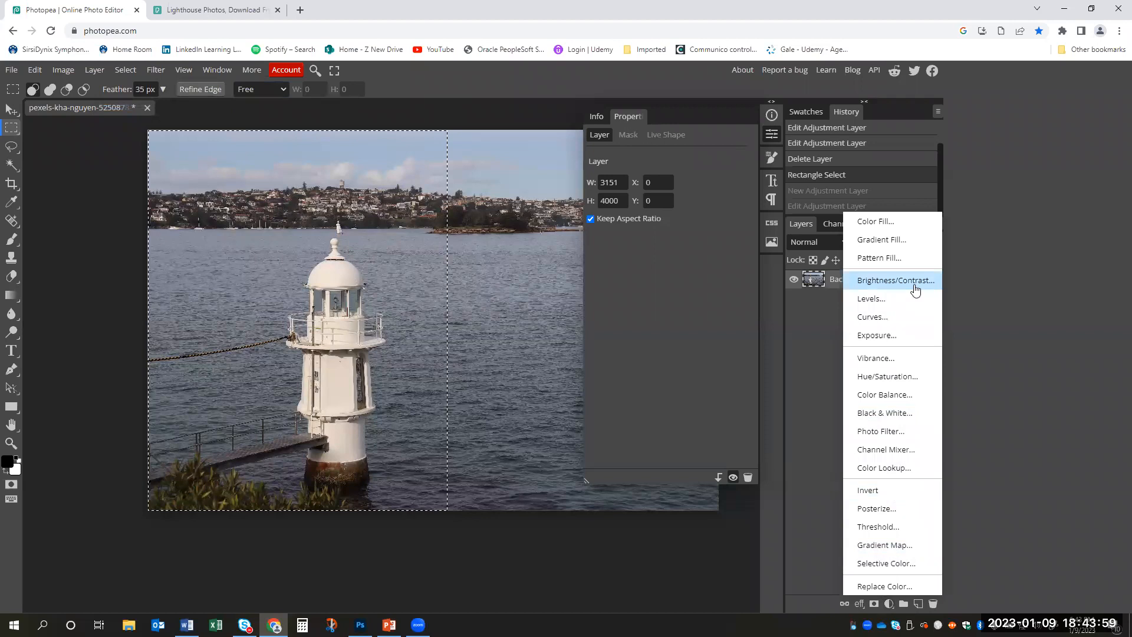
{"action": "left_click", "coordinate": [916, 289]}
{"action": "left_click_drag", "start_coordinate": [672, 199], "coordinate": [700, 202]}
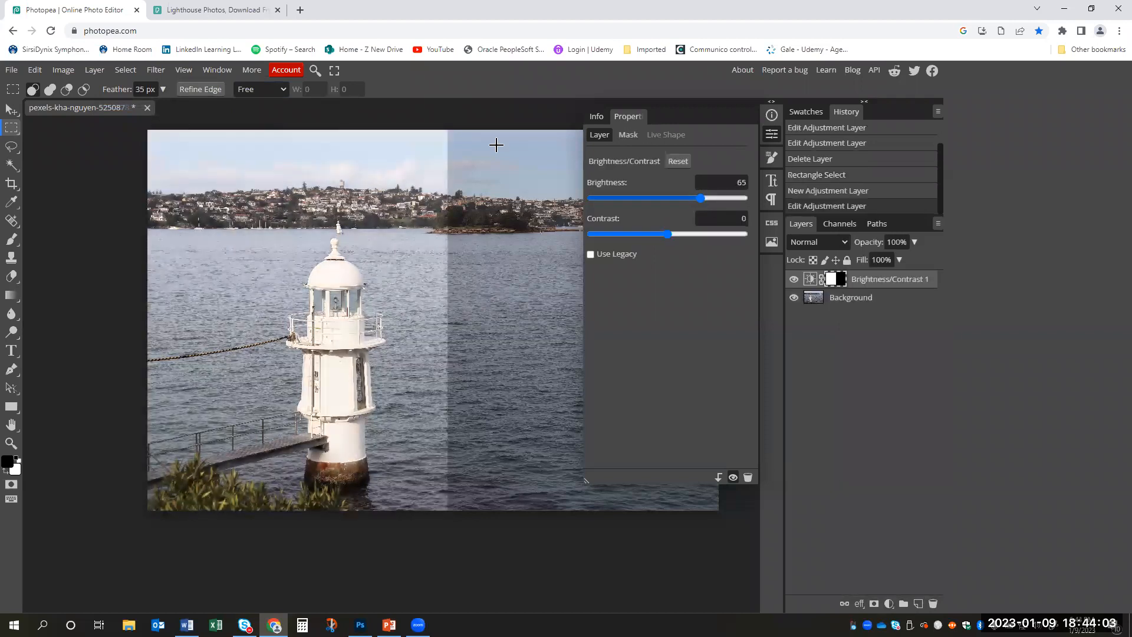
- Try Refine Edge on the adjustment layer, and set the selection tool's feather to 50 px
{"action": "left_click", "coordinate": [194, 90]}
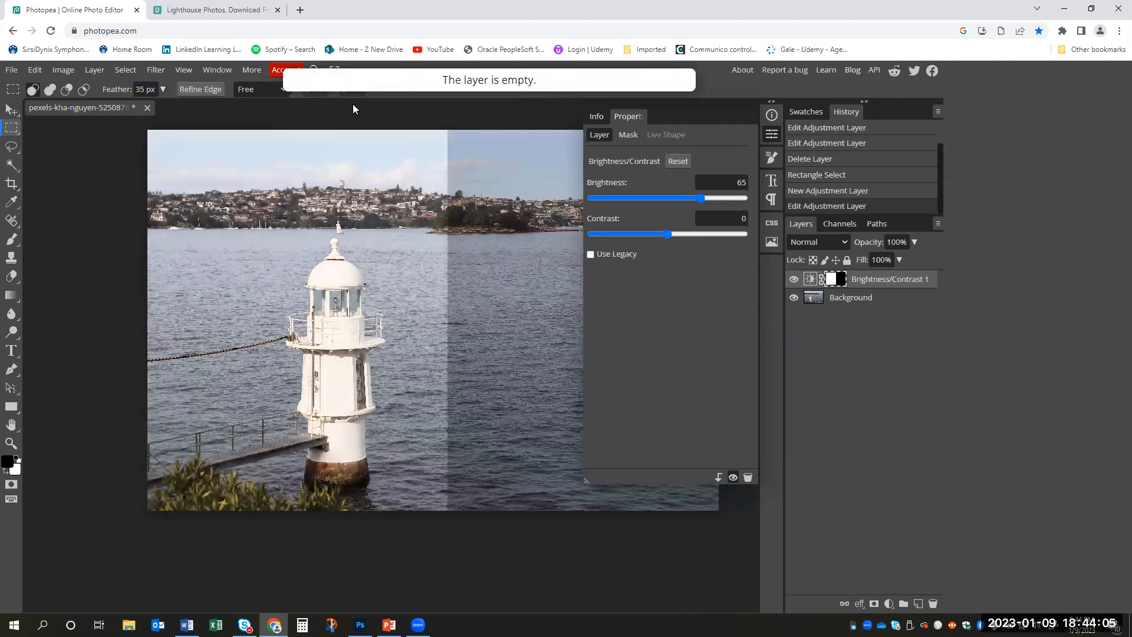
{"action": "left_click", "coordinate": [163, 89]}
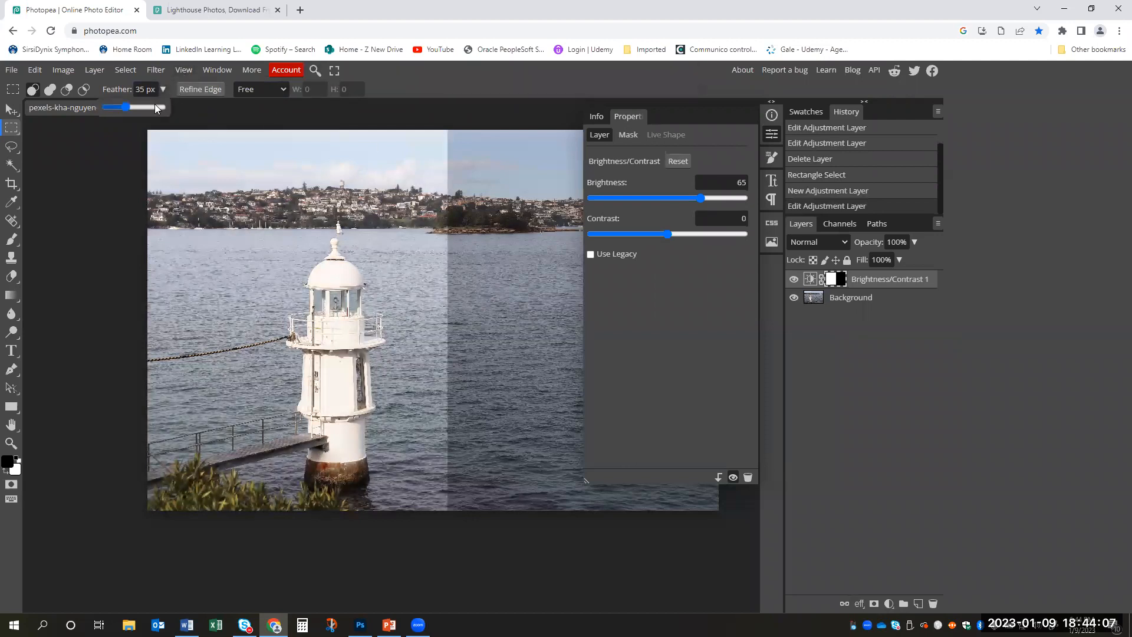
{"action": "left_click_drag", "start_coordinate": [141, 108], "coordinate": [134, 107]}
- Check the mask and selection modification options, and undo back to the rectangular selection without the adjustment layer
{"action": "right_click", "coordinate": [829, 286]}
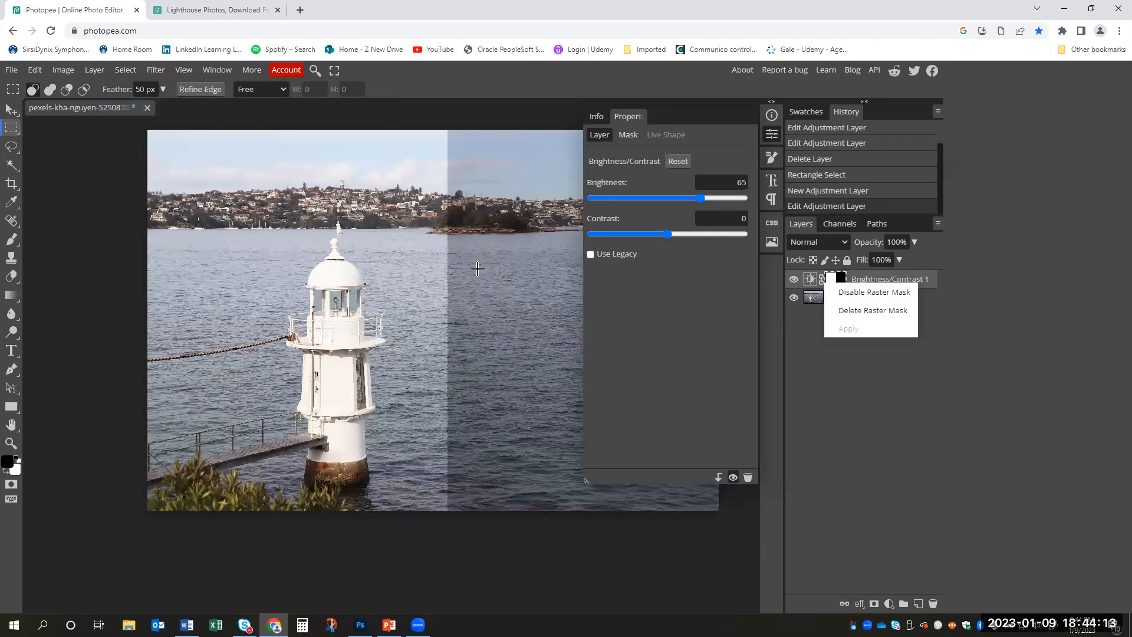
{"action": "right_click", "coordinate": [437, 269]}
{"action": "mouse_move", "coordinate": [492, 414]}
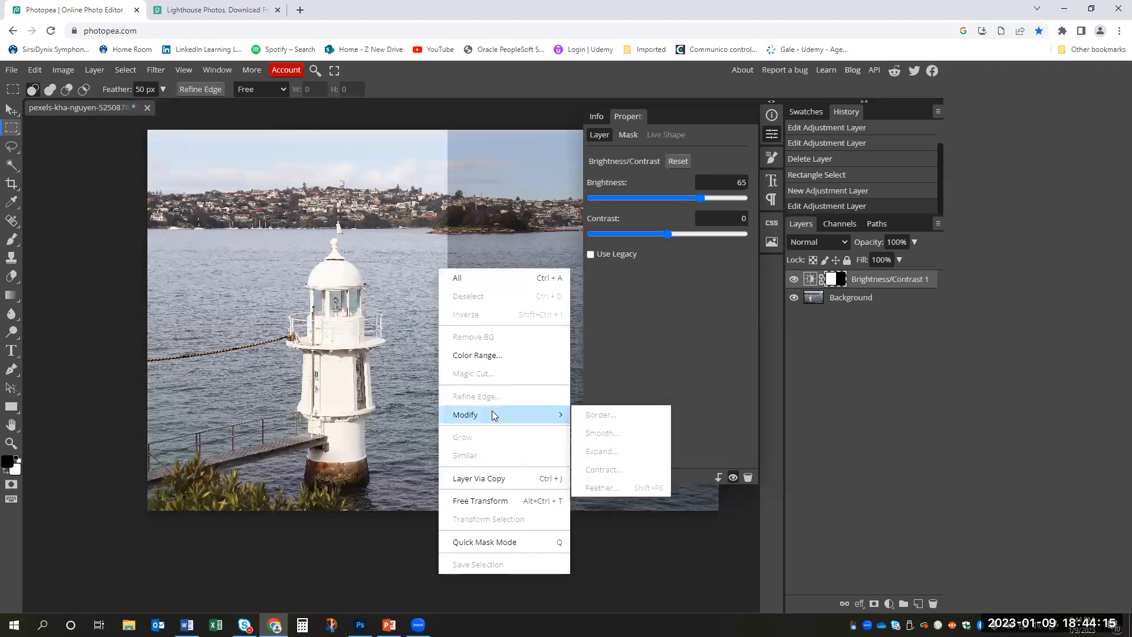
{"action": "left_click", "coordinate": [376, 249]}
{"action": "key", "text": "ctrl+z"}
{"action": "key", "text": "ctrl+z"}
{"action": "key", "text": "ctrl+z"}
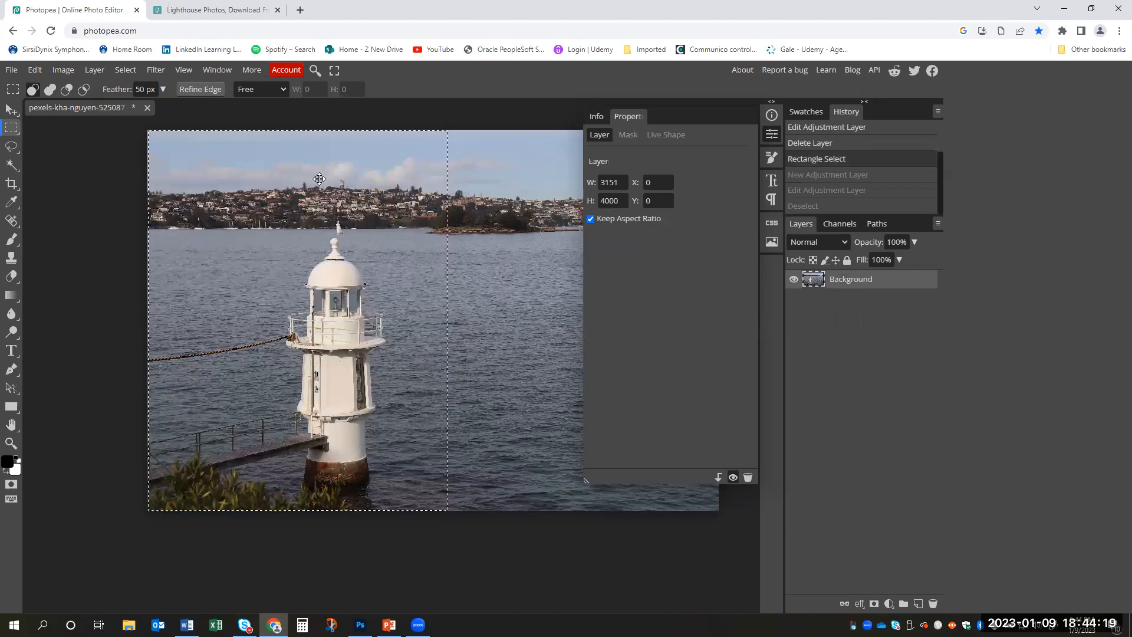
- Reselect about the left half of the photo with the feathered rectangle and add a Brightness/Contrast adjustment layer with brightness 60
{"action": "left_click_drag", "start_coordinate": [143, 128], "coordinate": [458, 519]}
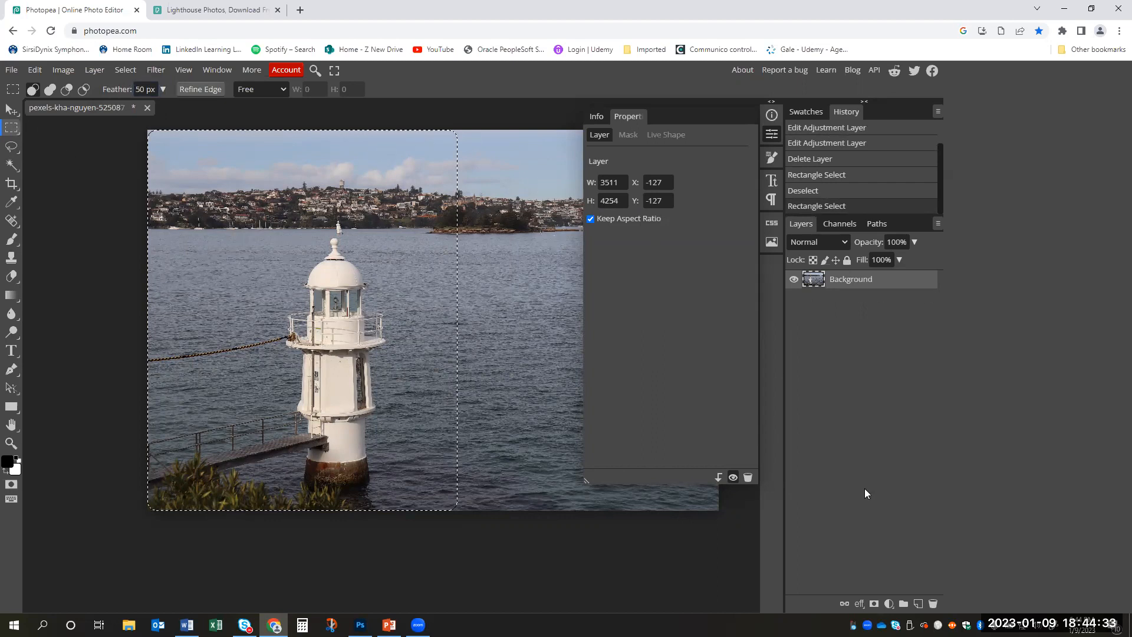
{"action": "left_click", "coordinate": [889, 603]}
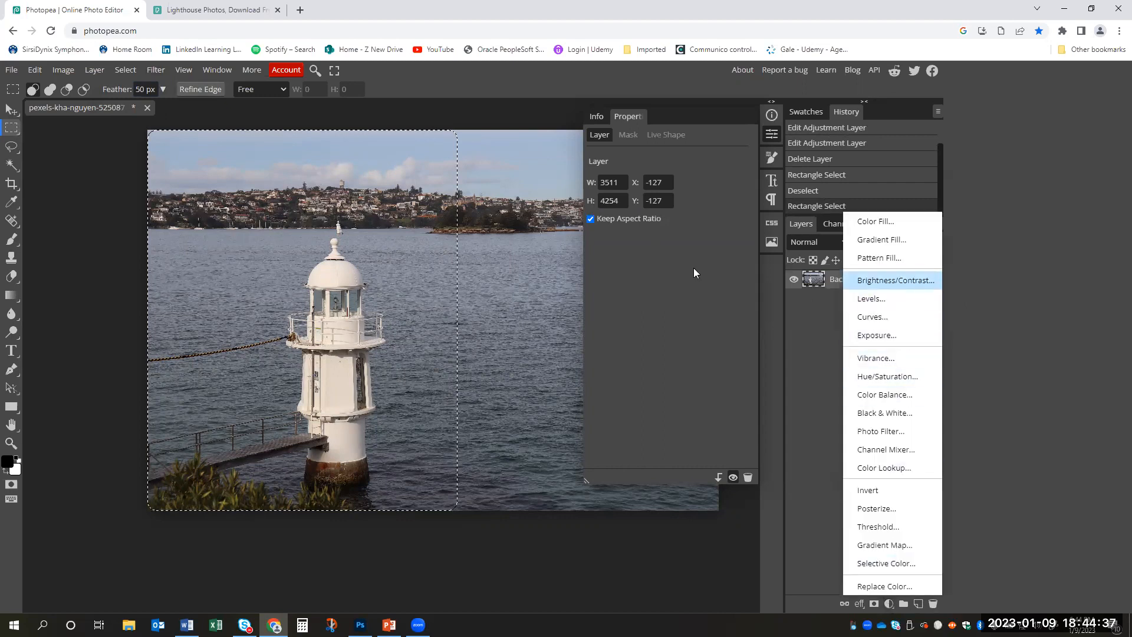
{"action": "left_click", "coordinate": [910, 281]}
{"action": "left_click_drag", "start_coordinate": [672, 200], "coordinate": [699, 201]}
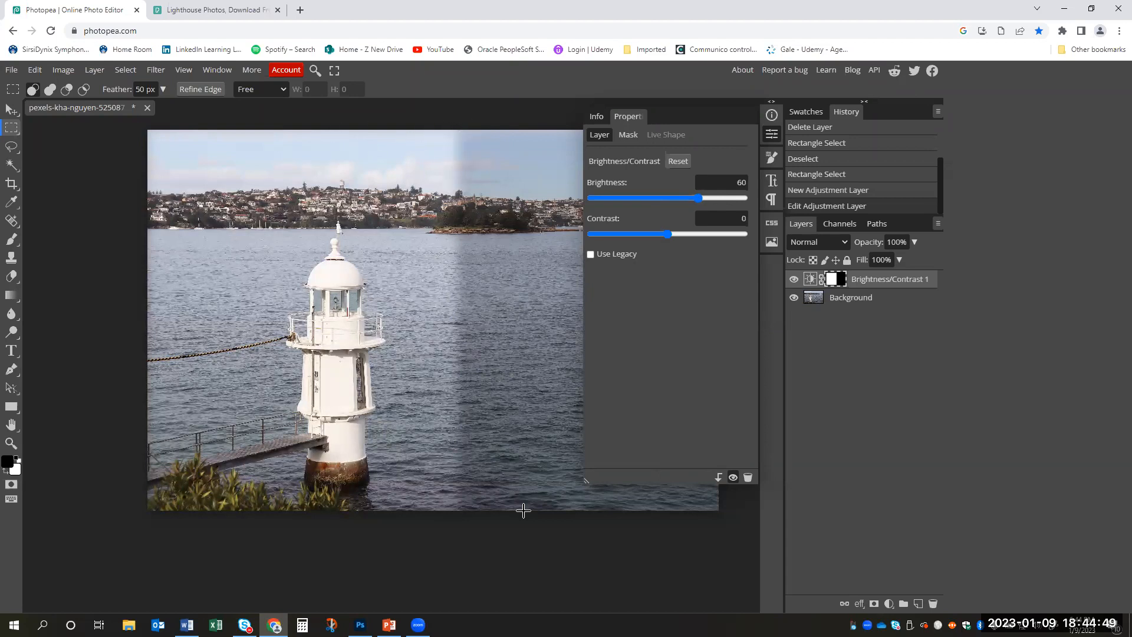
- Toggle the Brightness/Contrast layer's visibility to compare the photo before and after, leaving the layer hidden
{"action": "left_click", "coordinate": [794, 280]}
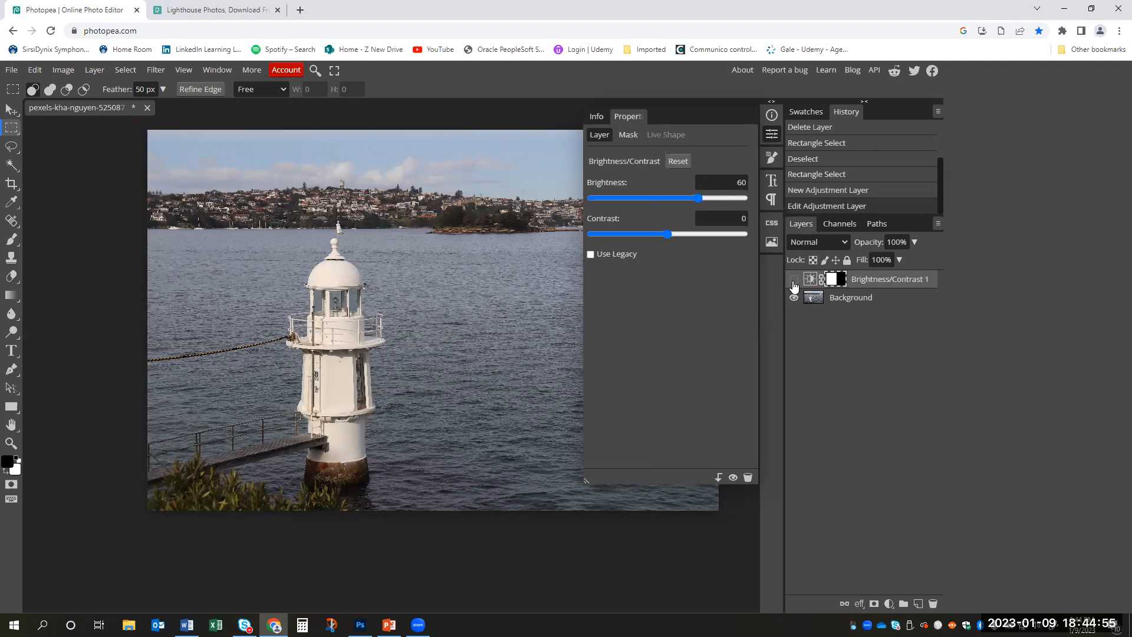
{"action": "left_click", "coordinate": [794, 281]}
{"action": "left_click", "coordinate": [794, 281]}
{"action": "left_click", "coordinate": [794, 283]}
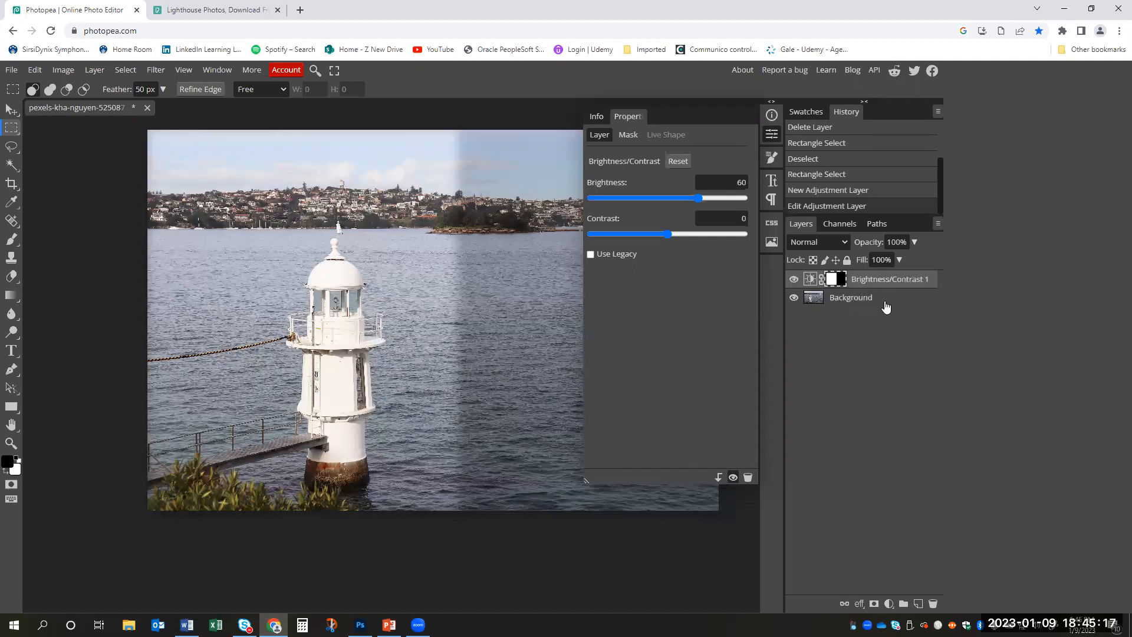
{"action": "left_click", "coordinate": [794, 279]}
{"action": "left_click", "coordinate": [794, 280]}
{"action": "left_click", "coordinate": [794, 280]}
- Move the Brightness/Contrast layer below Background, toggle its visibility to compare, and return it above Background
{"action": "left_click_drag", "start_coordinate": [882, 284], "coordinate": [884, 318]}
{"action": "left_click", "coordinate": [794, 298]}
{"action": "left_click", "coordinate": [794, 299]}
{"action": "left_click", "coordinate": [795, 301]}
{"action": "left_click", "coordinate": [795, 300]}
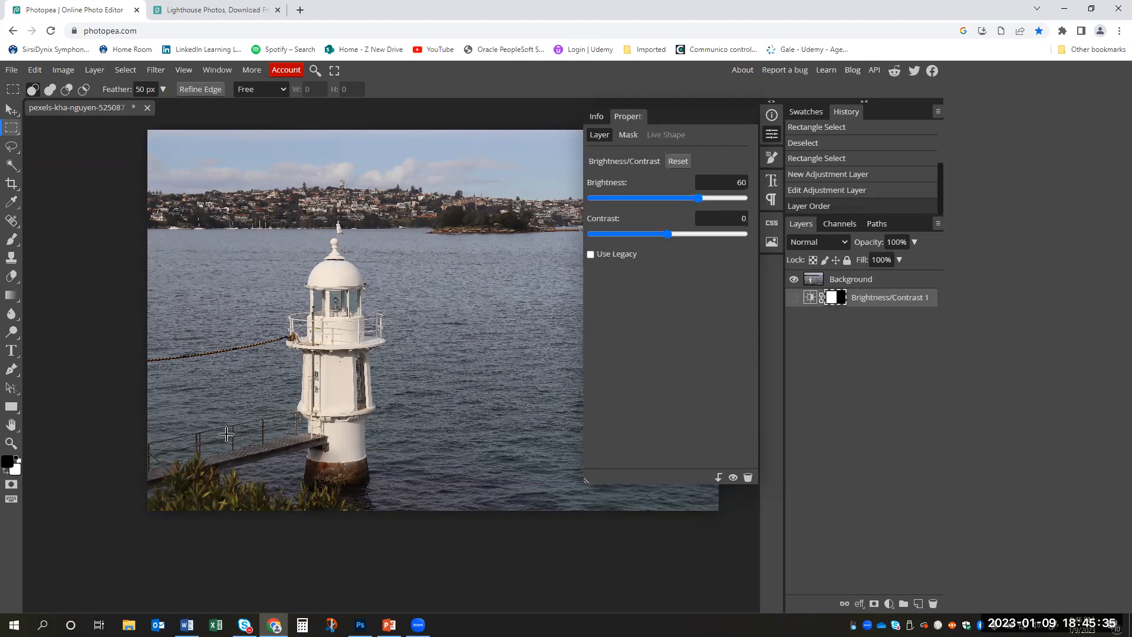
{"action": "left_click_drag", "start_coordinate": [877, 299], "coordinate": [876, 271]}
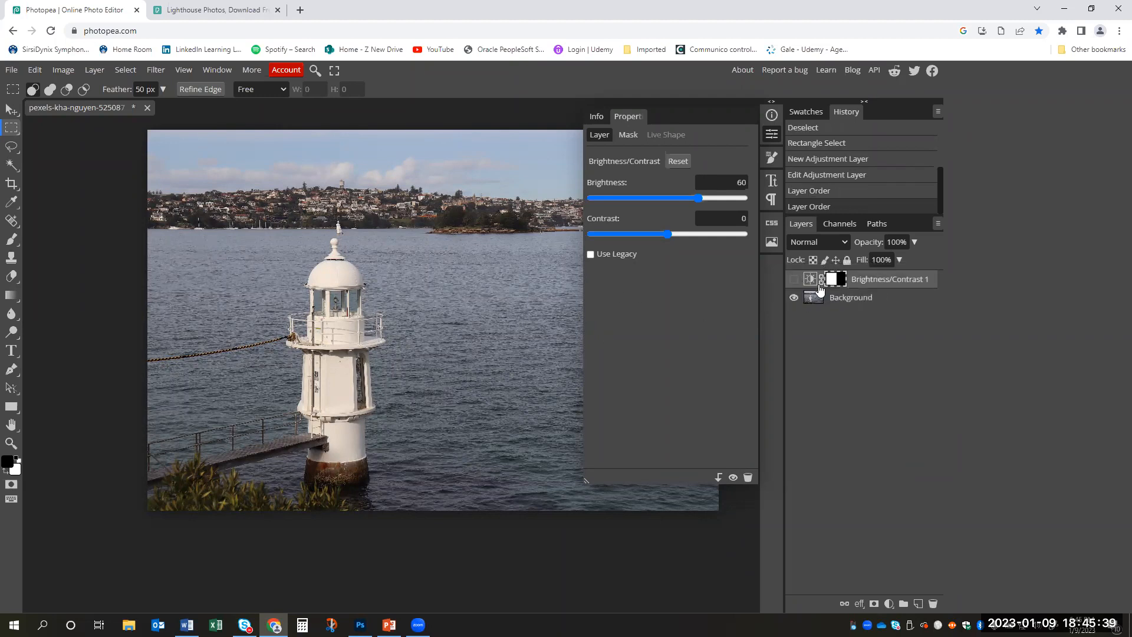
- Recheck the brightening effect with the adjustment layer back on top, leaving the layer hidden
{"action": "left_click", "coordinate": [793, 281]}
{"action": "left_click", "coordinate": [794, 281]}
{"action": "left_click", "coordinate": [794, 282]}
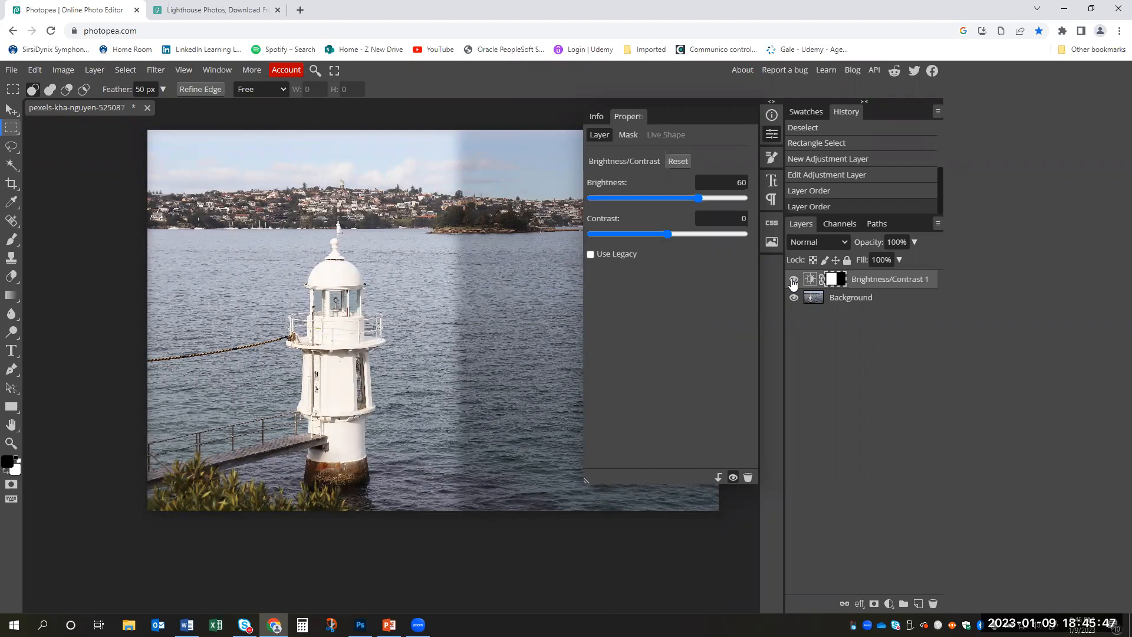
{"action": "left_click", "coordinate": [794, 281]}
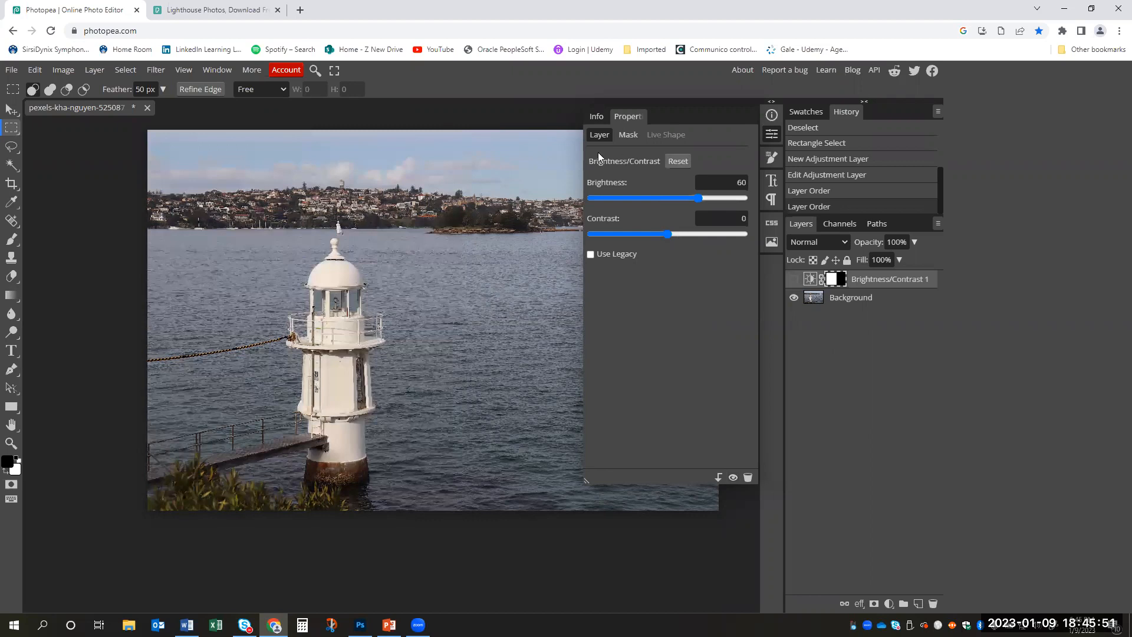
- Collapse the Properties panel and lasso the upper part of the lighthouse, from its finial down to the gallery
{"action": "left_click", "coordinate": [771, 134]}
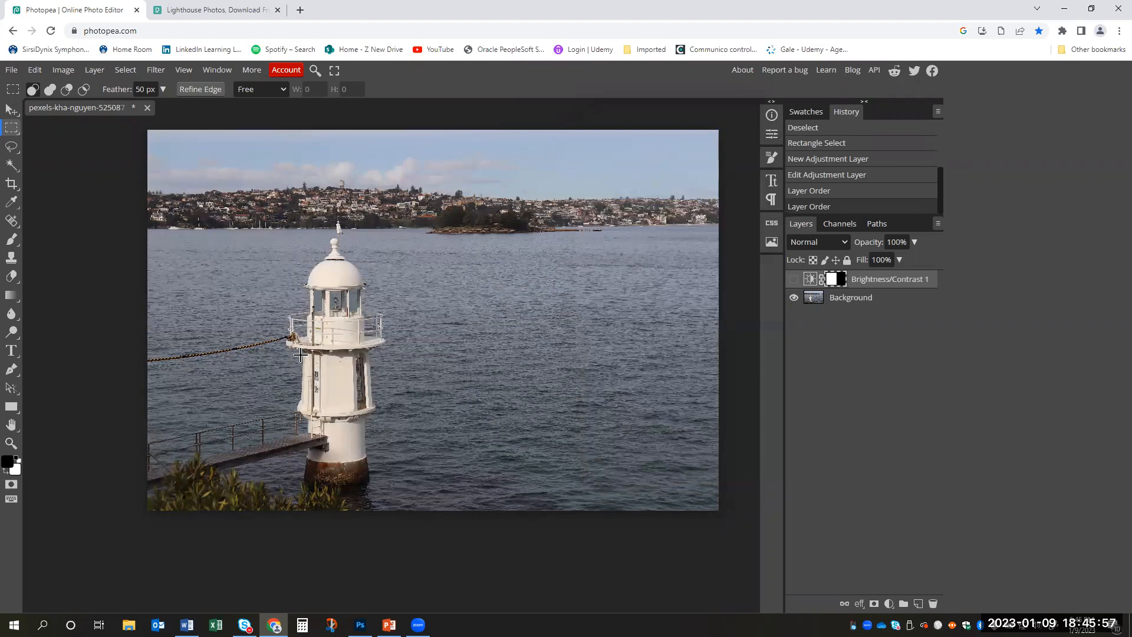
{"action": "left_click", "coordinate": [13, 149]}
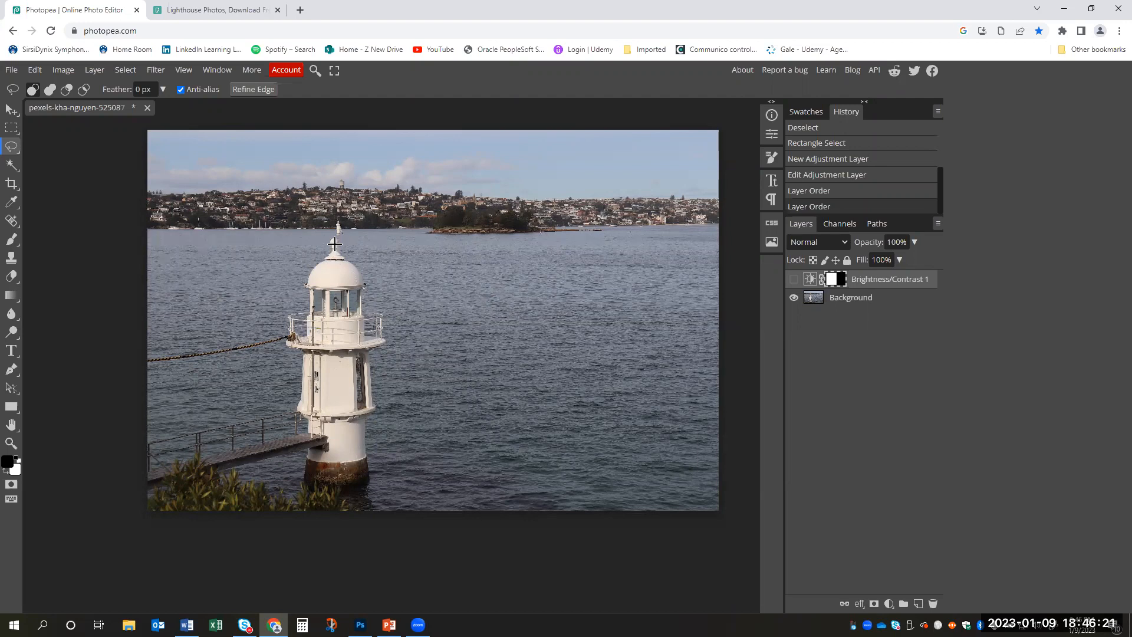
{"action": "key", "text": "z"}
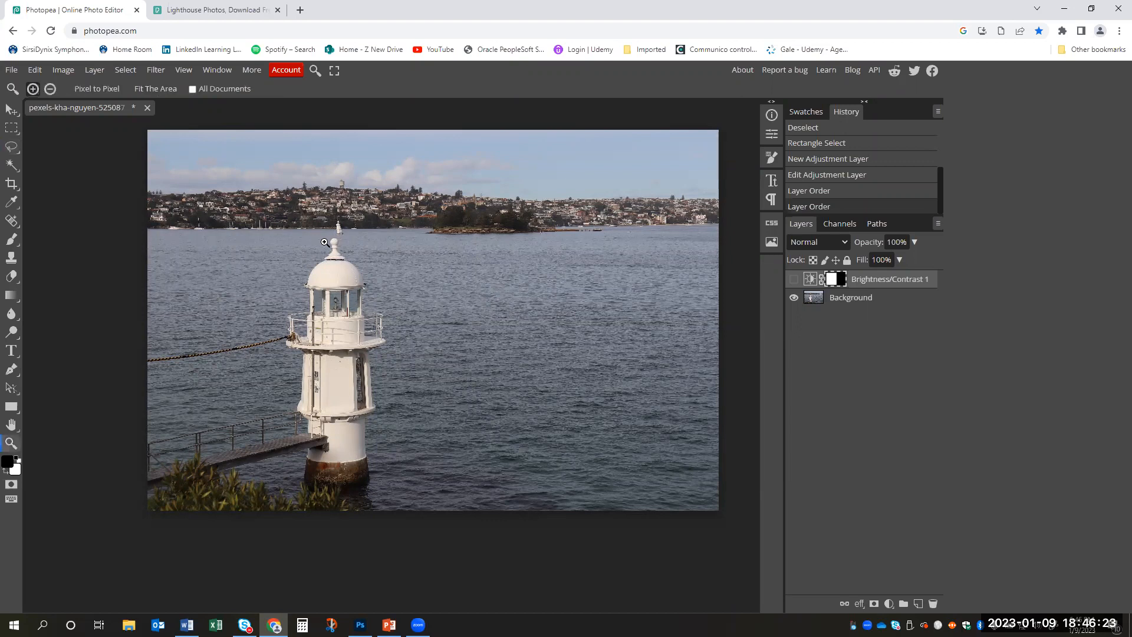
{"action": "left_click", "coordinate": [326, 242]}
{"action": "left_click_drag", "start_coordinate": [462, 275], "coordinate": [447, 218]}
{"action": "key", "text": "l"}
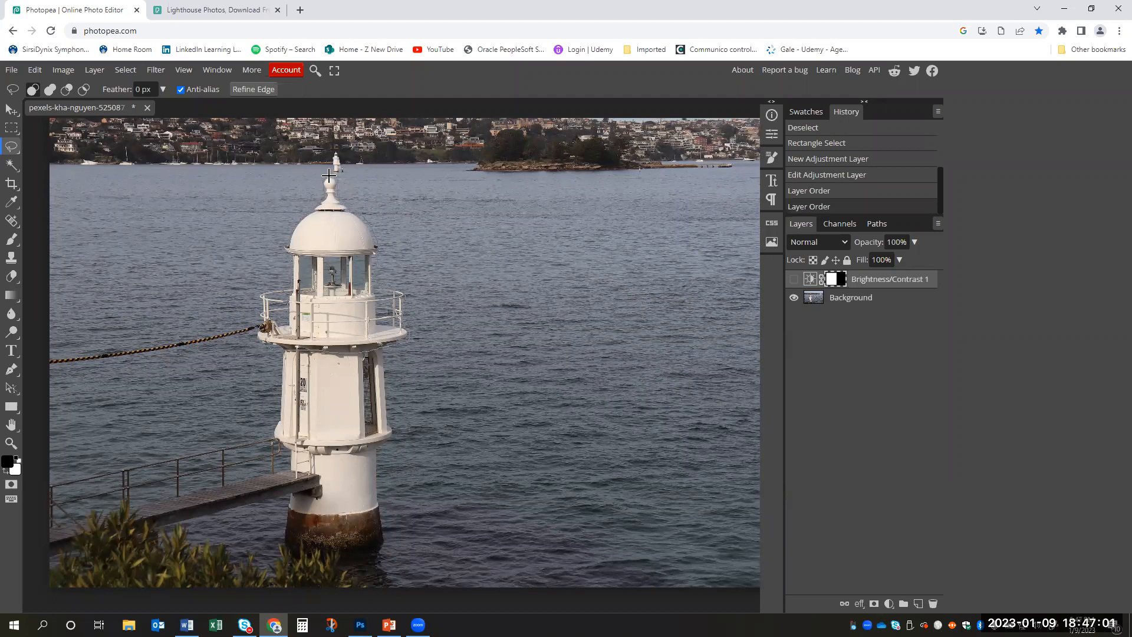
{"action": "left_click_drag", "start_coordinate": [329, 177], "coordinate": [329, 177]}
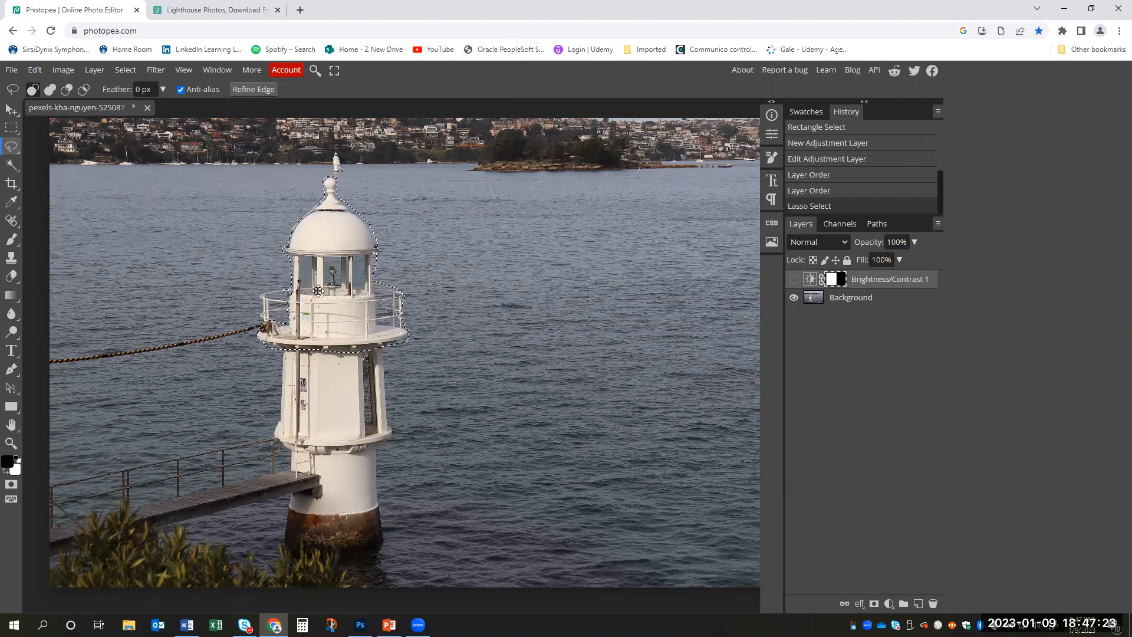
- Add the missed area by the gallery railing to the lasso selection
{"action": "key", "text": "shift"}
{"action": "left_click_drag", "start_coordinate": [297, 286], "coordinate": [369, 271]}
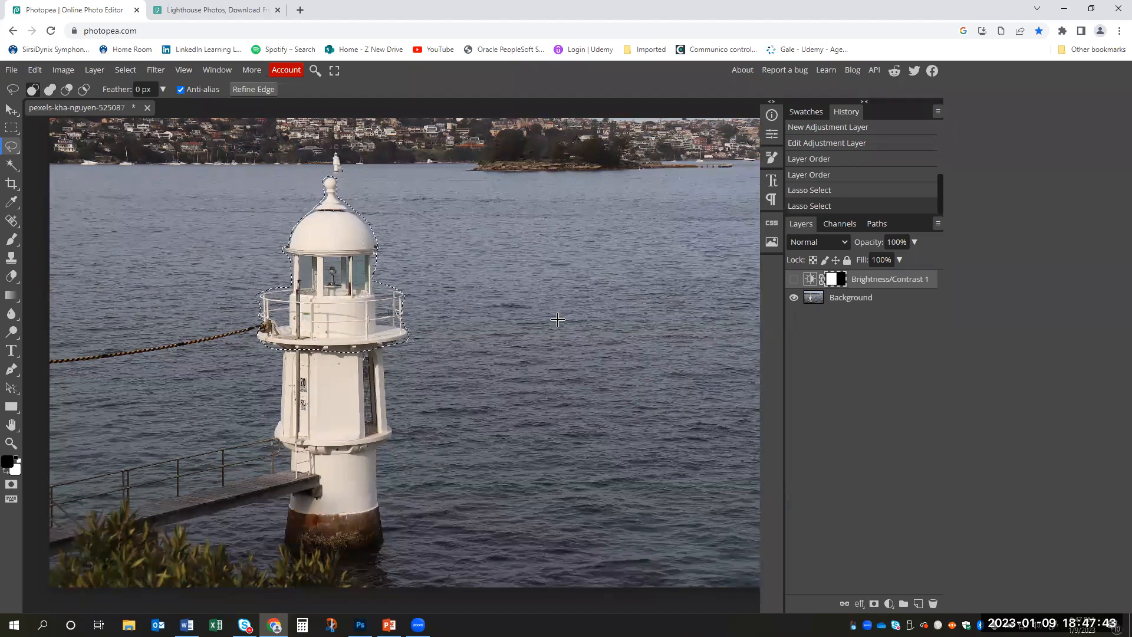
- Subtract the gallery, its railing and the leftover water beside the lantern room from the lasso selection
{"action": "key", "text": "alt"}
{"action": "mouse_move", "coordinate": [291, 289]}
{"action": "left_mouse_down"}
{"action": "mouse_move", "coordinate": [236, 292]}
{"action": "mouse_move", "coordinate": [224, 345]}
{"action": "mouse_move", "coordinate": [250, 368]}
{"action": "mouse_move", "coordinate": [332, 386]}
{"action": "mouse_move", "coordinate": [439, 360]}
{"action": "mouse_move", "coordinate": [457, 306]}
{"action": "mouse_move", "coordinate": [444, 274]}
{"action": "mouse_move", "coordinate": [387, 265]}
{"action": "mouse_move", "coordinate": [377, 276]}
{"action": "mouse_move", "coordinate": [407, 291]}
{"action": "mouse_move", "coordinate": [381, 283]}
{"action": "left_mouse_up"}
{"action": "key", "text": "alt"}
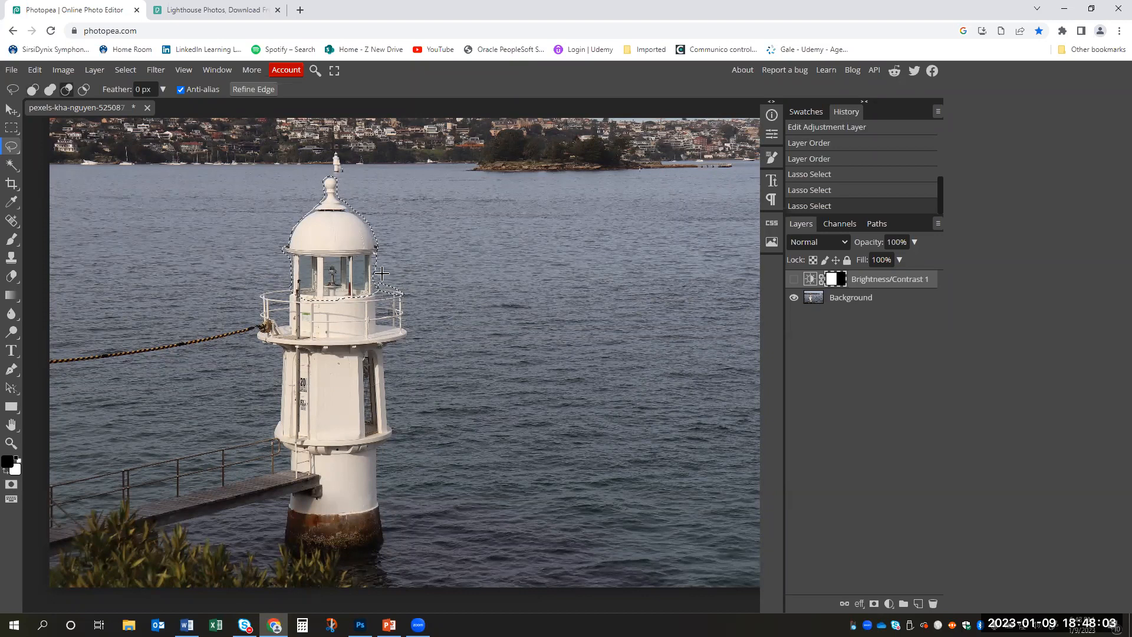
{"action": "left_click_drag", "start_coordinate": [379, 275], "coordinate": [380, 277]}
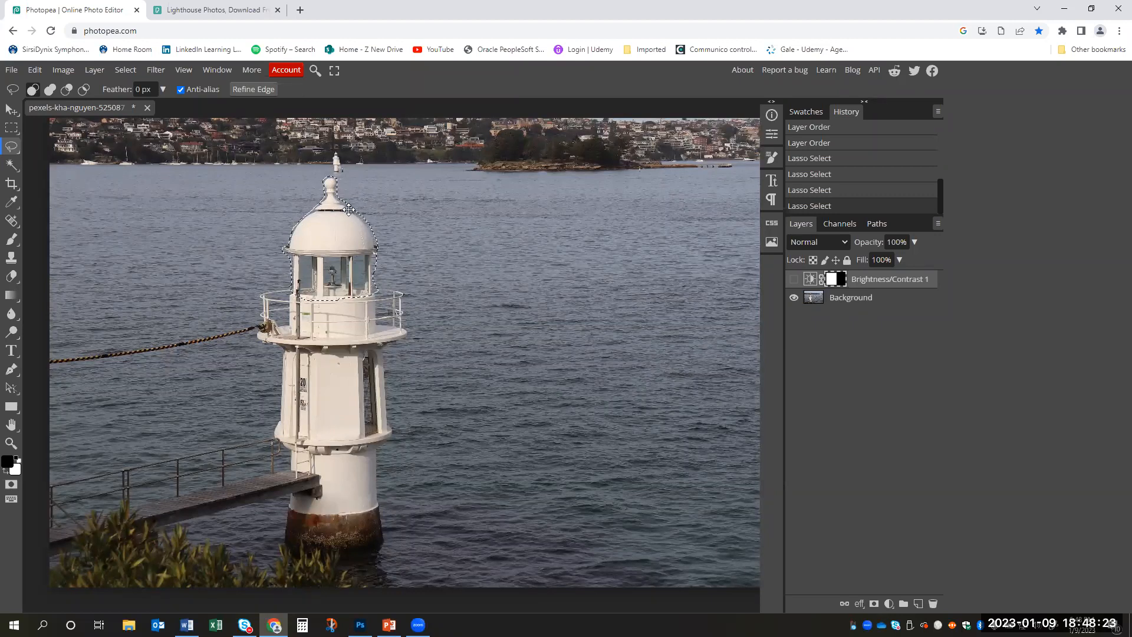
- Trim the excess water along the right side of the dome and lantern room from the selection
{"action": "key", "text": "alt"}
{"action": "left_click_drag", "start_coordinate": [348, 195], "coordinate": [363, 202]}
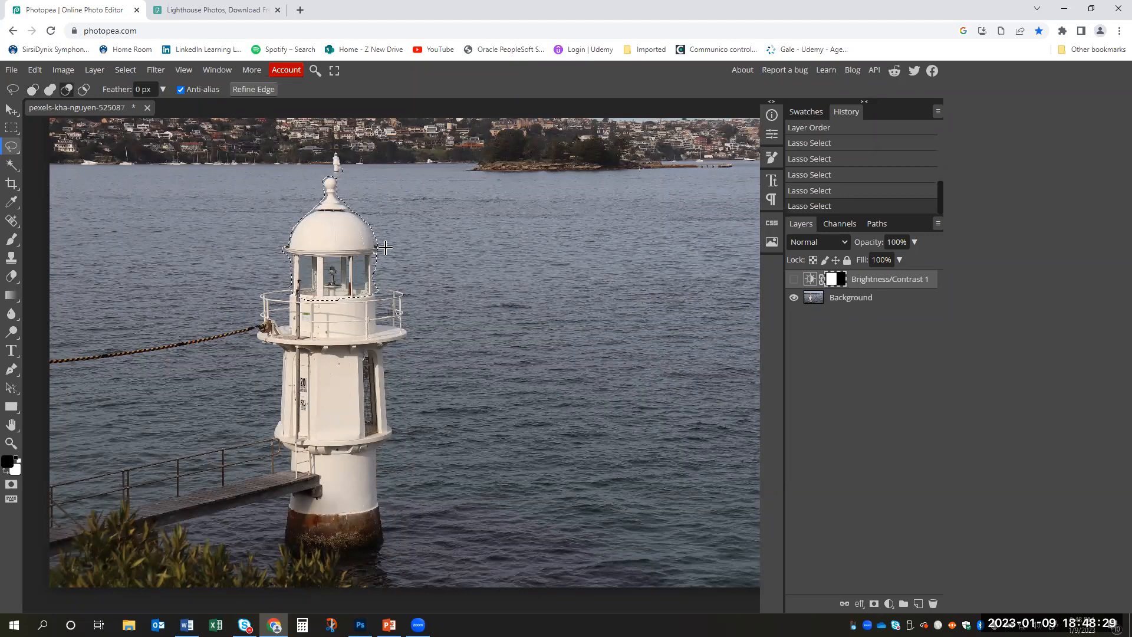
{"action": "left_click_drag", "start_coordinate": [377, 258], "coordinate": [378, 257]}
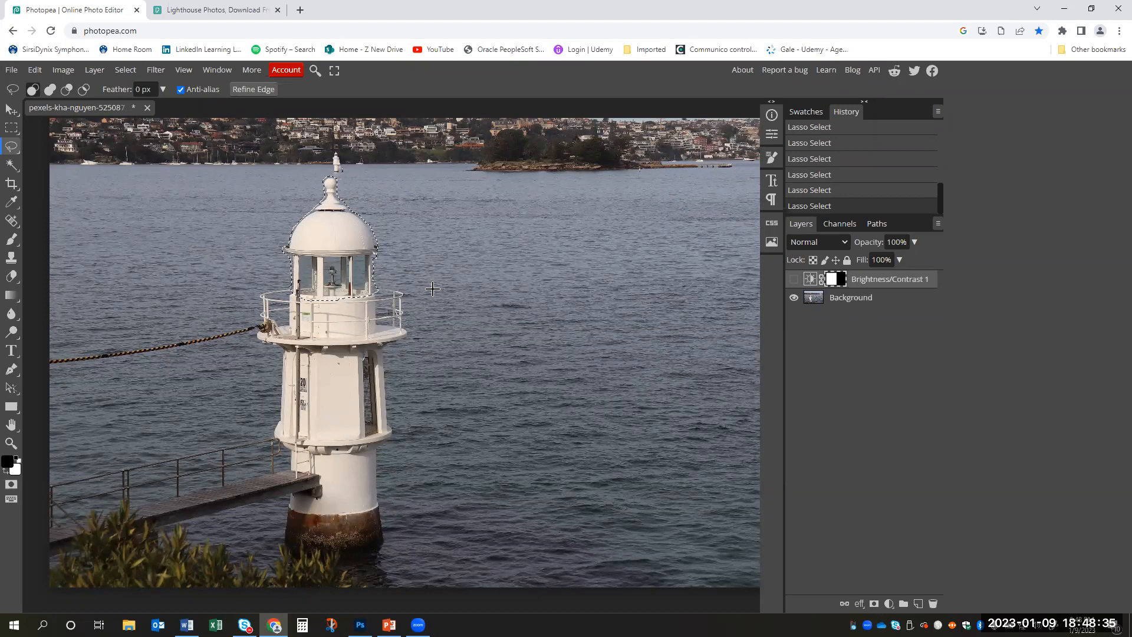
- Subtract the leftover slivers of water on both sides of the lantern room from the lasso selection
{"action": "key", "text": "z"}
{"action": "left_click", "coordinate": [413, 204]}
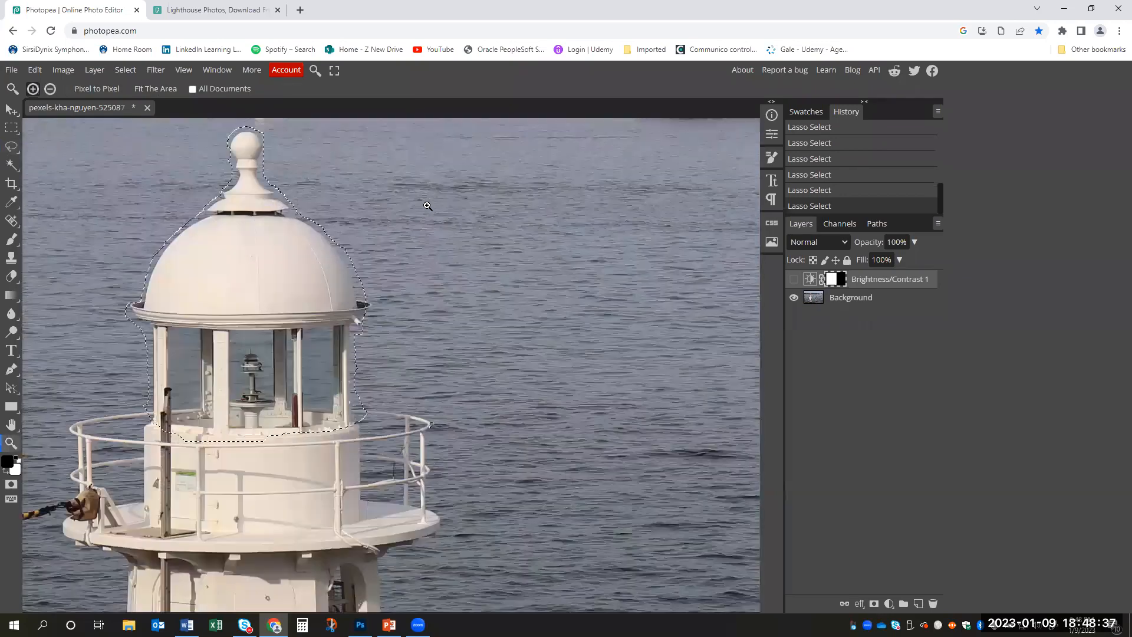
{"action": "left_click", "coordinate": [425, 202]}
{"action": "left_click", "coordinate": [439, 206]}
{"action": "left_click", "coordinate": [417, 207], "text": "alt"}
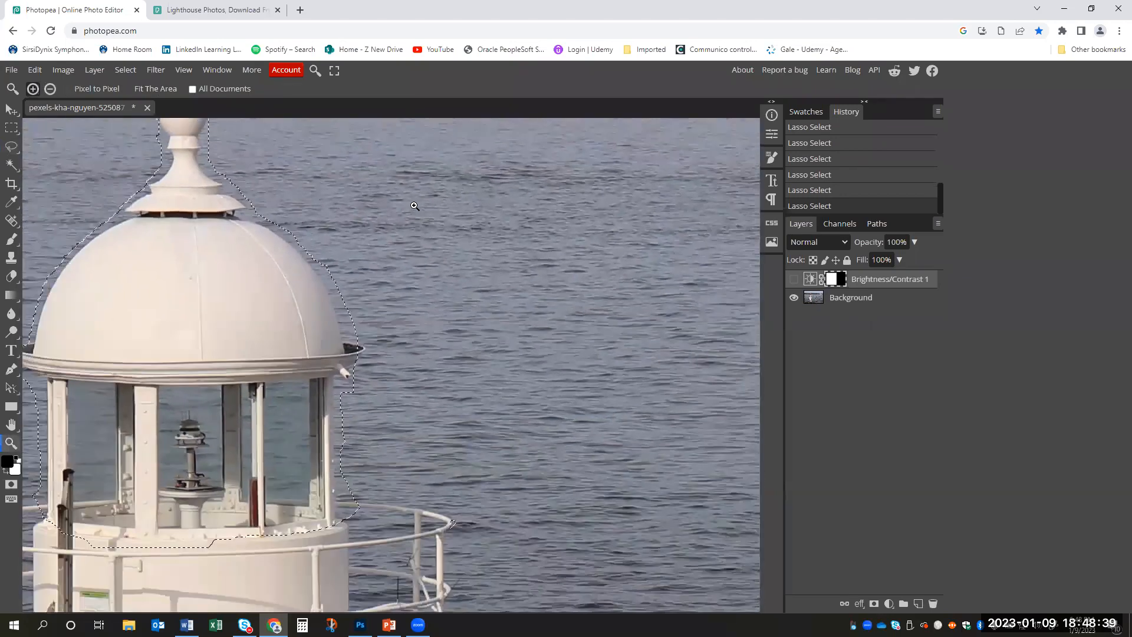
{"action": "left_click", "coordinate": [417, 207], "text": "alt"}
{"action": "left_click", "coordinate": [421, 207], "text": "alt"}
{"action": "left_click", "coordinate": [386, 182]}
{"action": "key", "text": "space"}
{"action": "left_click_drag", "start_coordinate": [433, 242], "coordinate": [442, 265]}
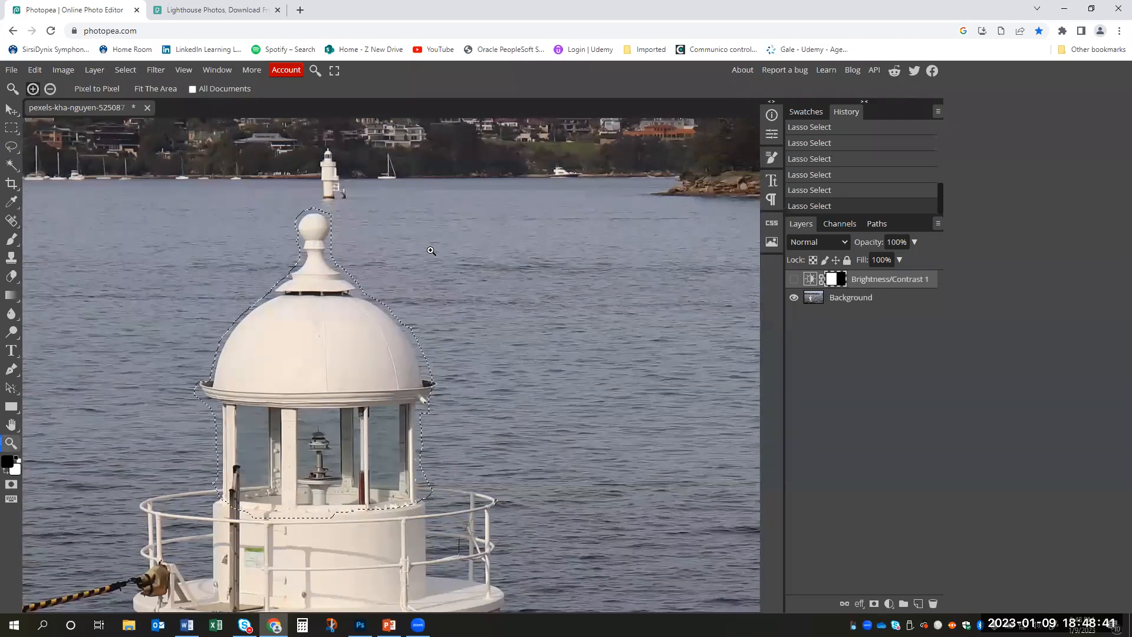
{"action": "key", "text": "l"}
{"action": "key", "text": "alt"}
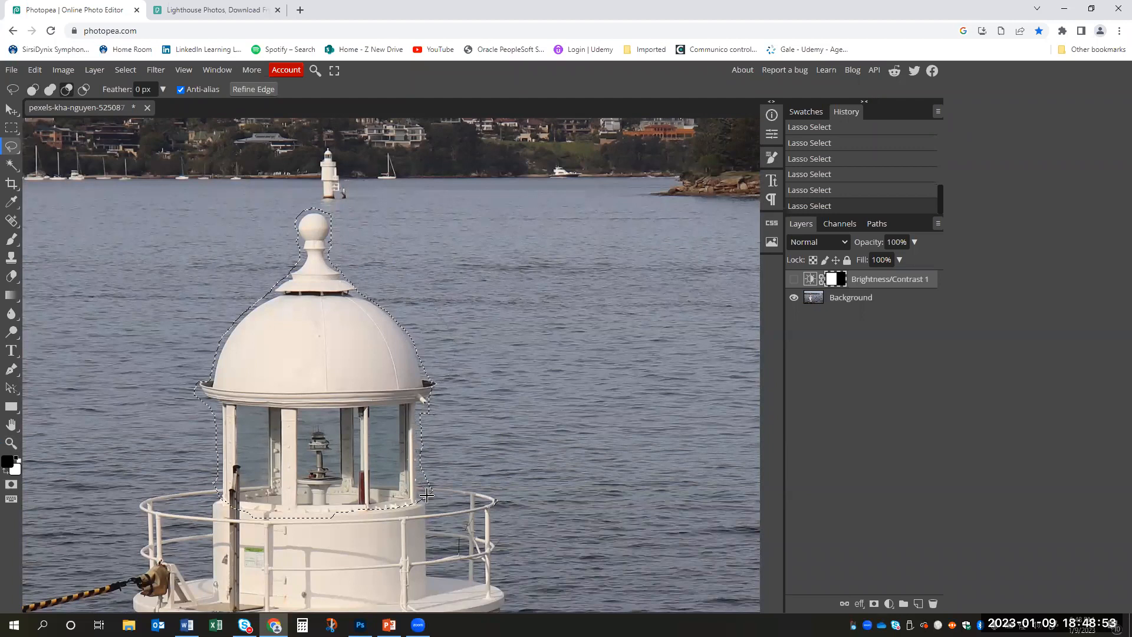
{"action": "left_click_drag", "start_coordinate": [451, 418], "coordinate": [422, 409]}
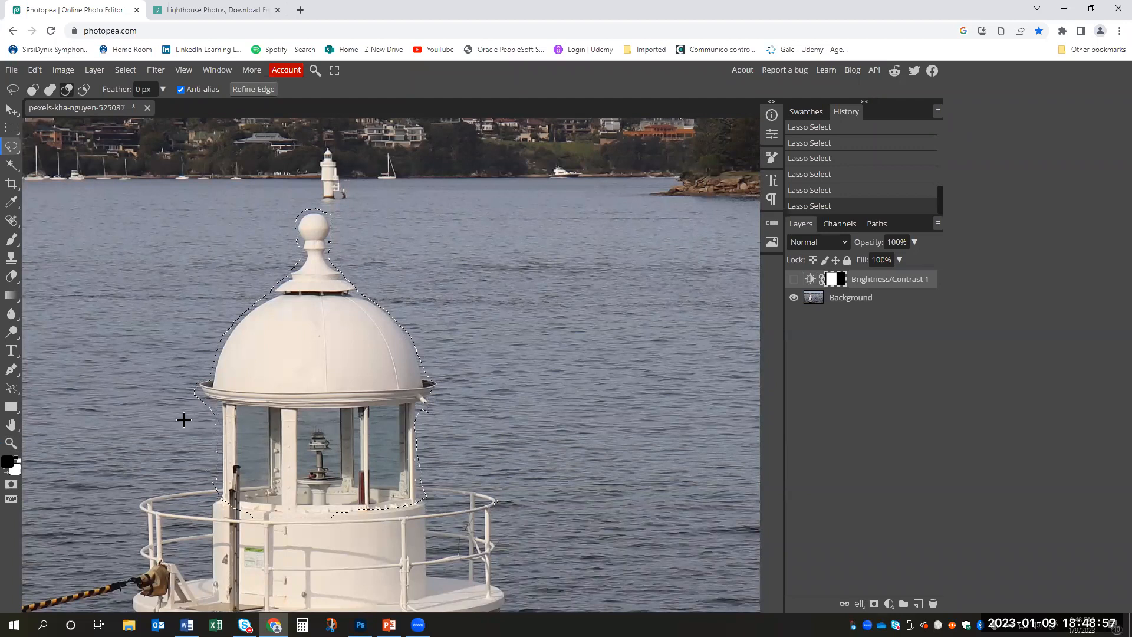
{"action": "left_click_drag", "start_coordinate": [188, 390], "coordinate": [189, 386]}
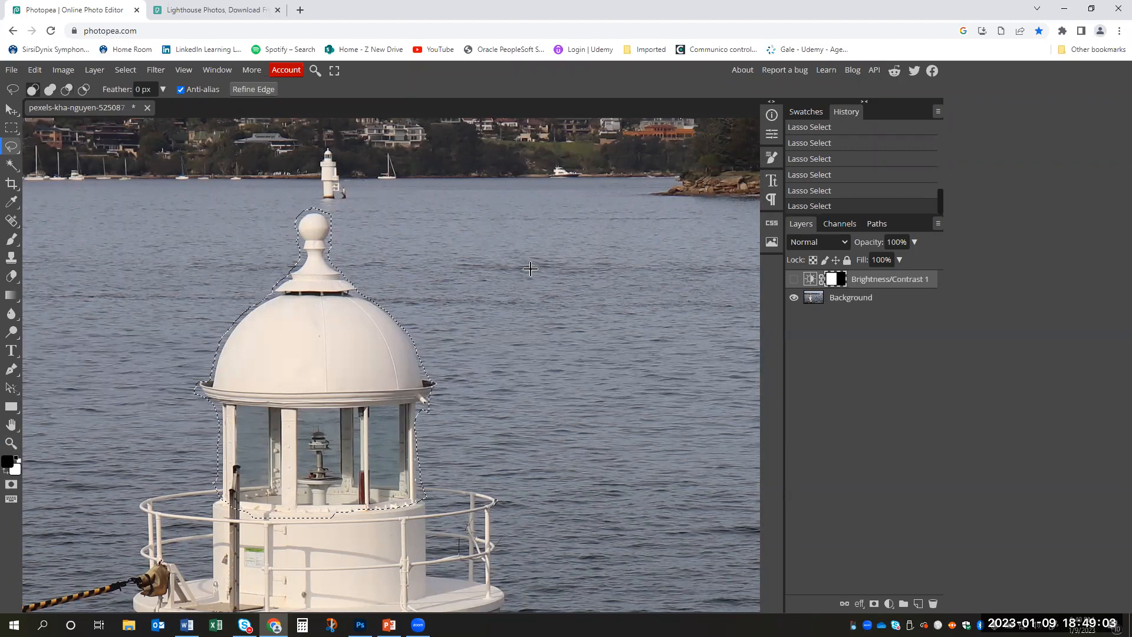
- Feather the dome and lantern room selection by 10 px
{"action": "right_click", "coordinate": [345, 348]}
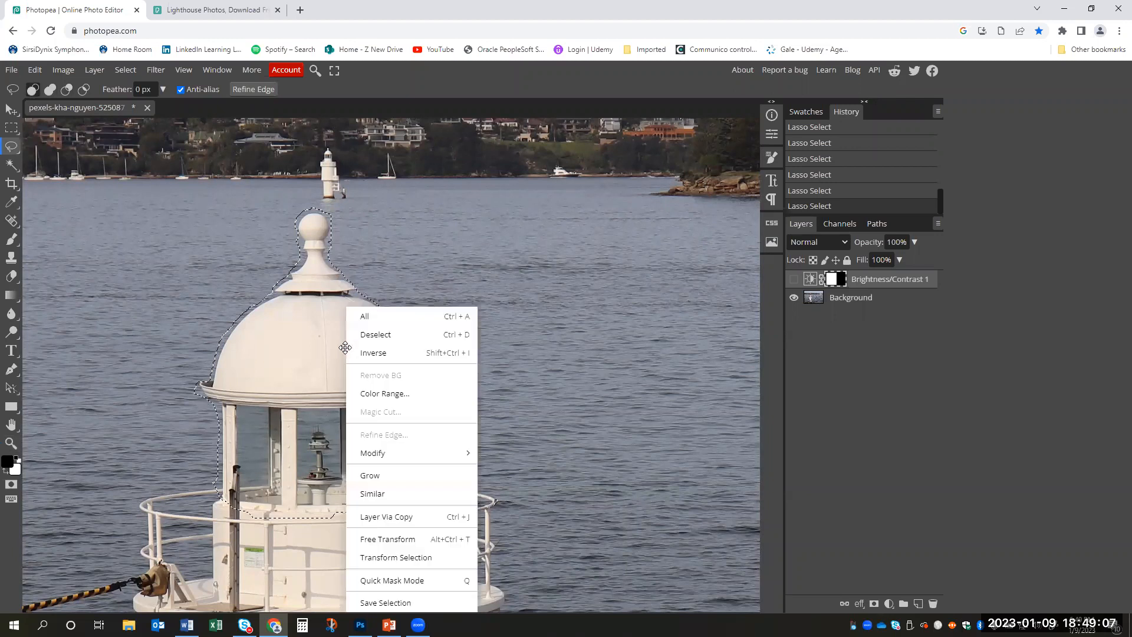
{"action": "mouse_move", "coordinate": [451, 447]}
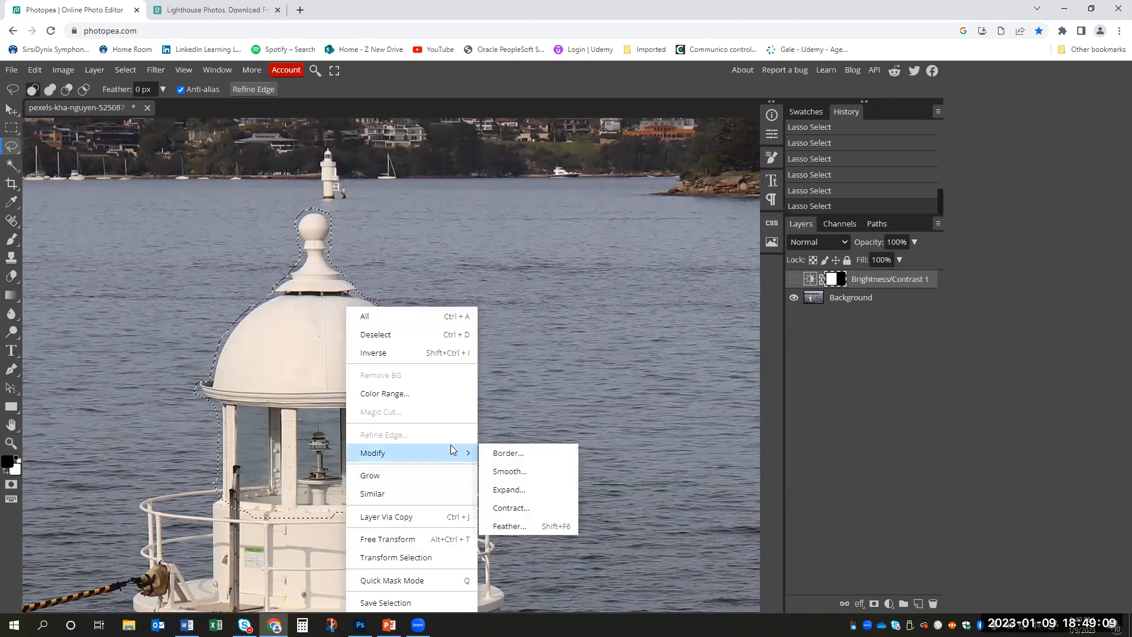
{"action": "left_click", "coordinate": [539, 528]}
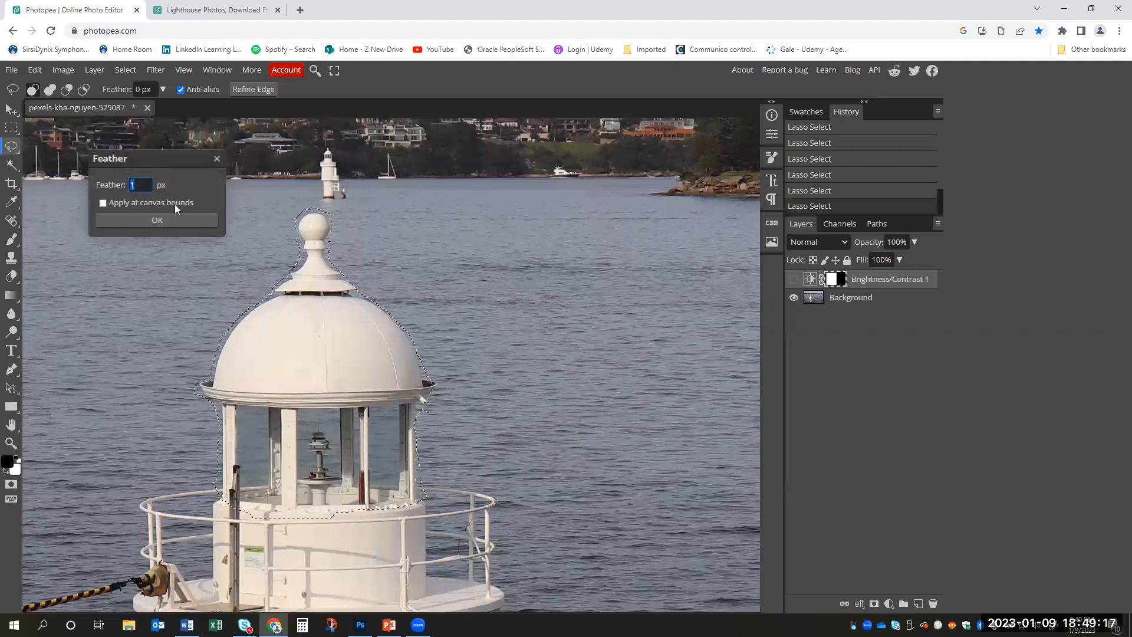
{"action": "type", "text": "10"}
{"action": "left_click", "coordinate": [157, 216]}
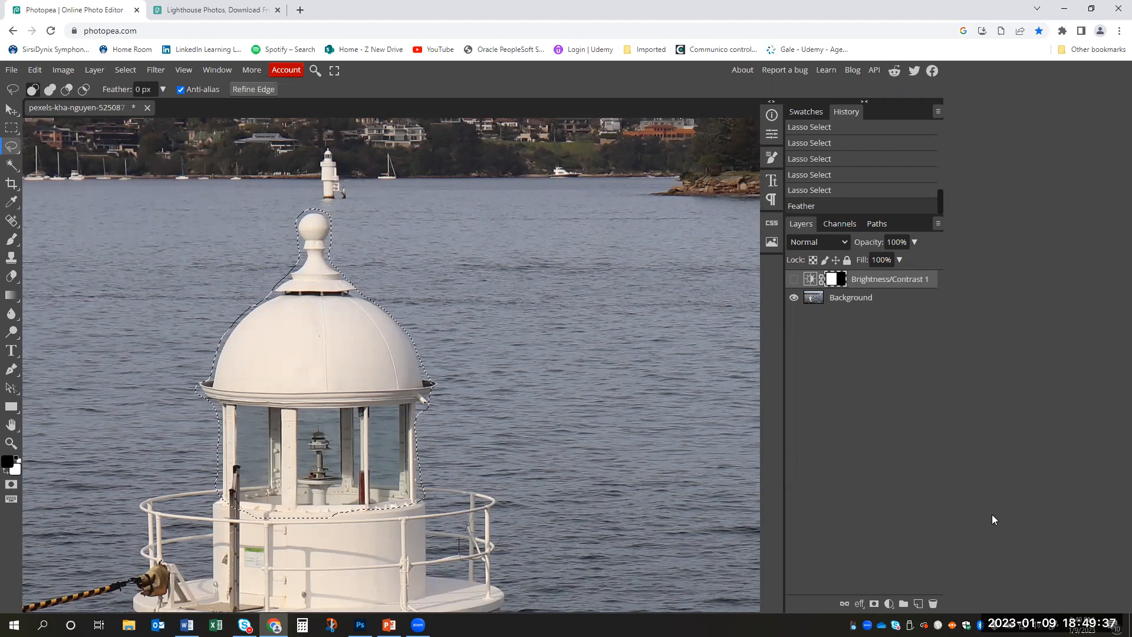
- Add a Brightness/Contrast adjustment layer for the selected dome and lantern room, with brightness set to 16
{"action": "left_click", "coordinate": [889, 604]}
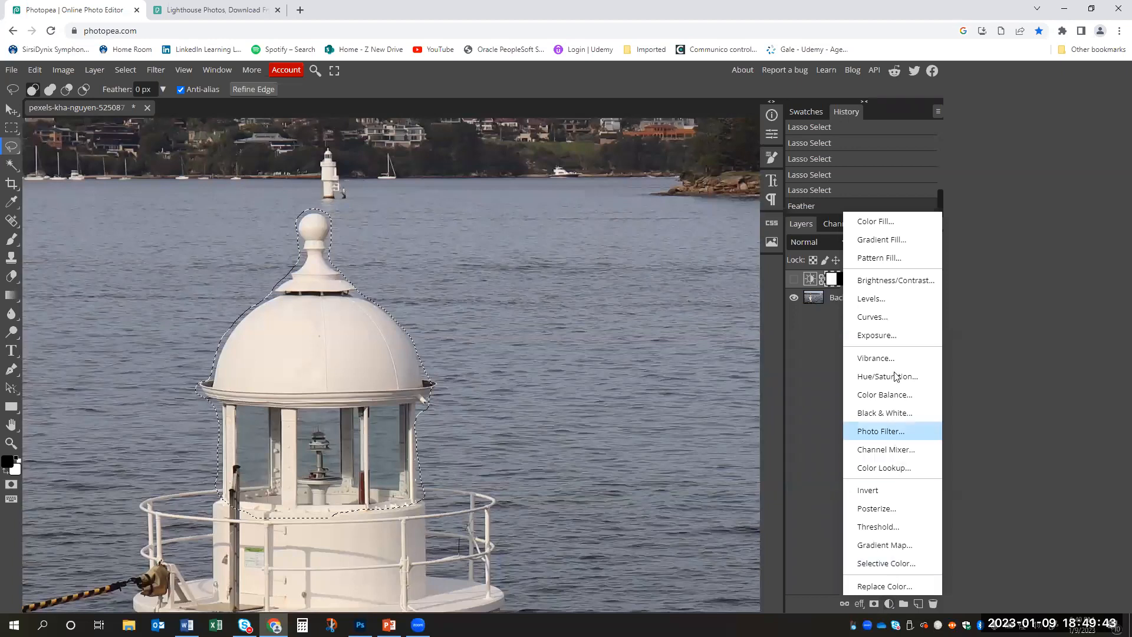
{"action": "left_click", "coordinate": [904, 283]}
{"action": "mouse_move", "coordinate": [668, 201]}
{"action": "left_mouse_down"}
{"action": "mouse_move", "coordinate": [704, 199]}
{"action": "mouse_move", "coordinate": [614, 197]}
{"action": "mouse_move", "coordinate": [713, 196]}
{"action": "mouse_move", "coordinate": [676, 198]}
{"action": "left_mouse_up"}
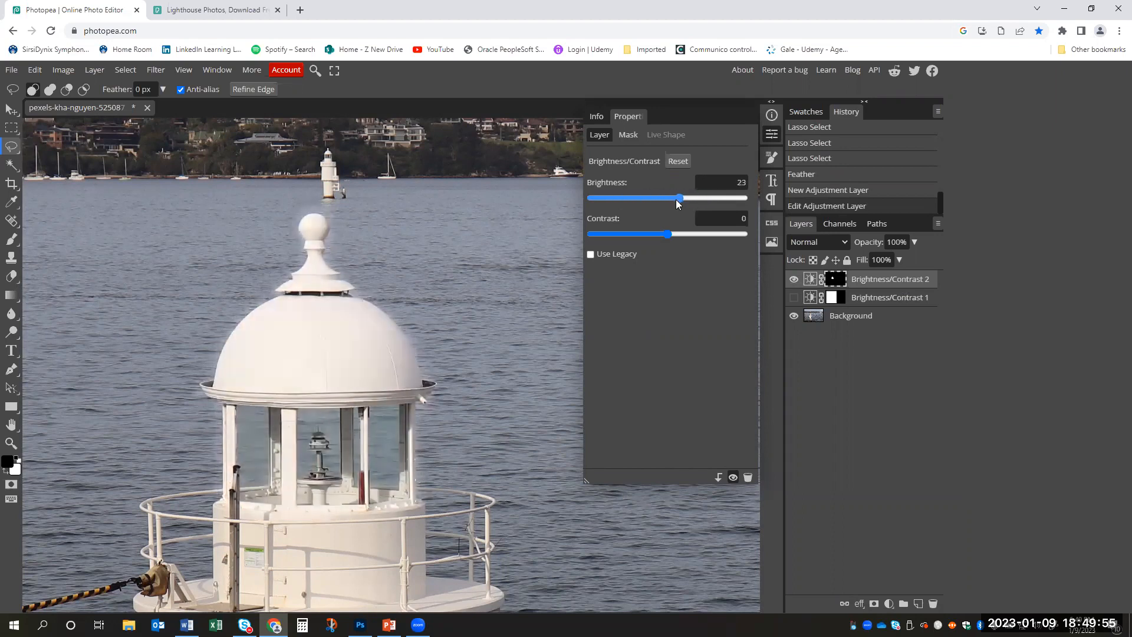
- Raise the new adjustment layer's brightness to 52
{"action": "key", "text": "z"}
{"action": "scroll", "coordinate": [514, 273], "scroll_direction": "down", "scroll_amount": 5}
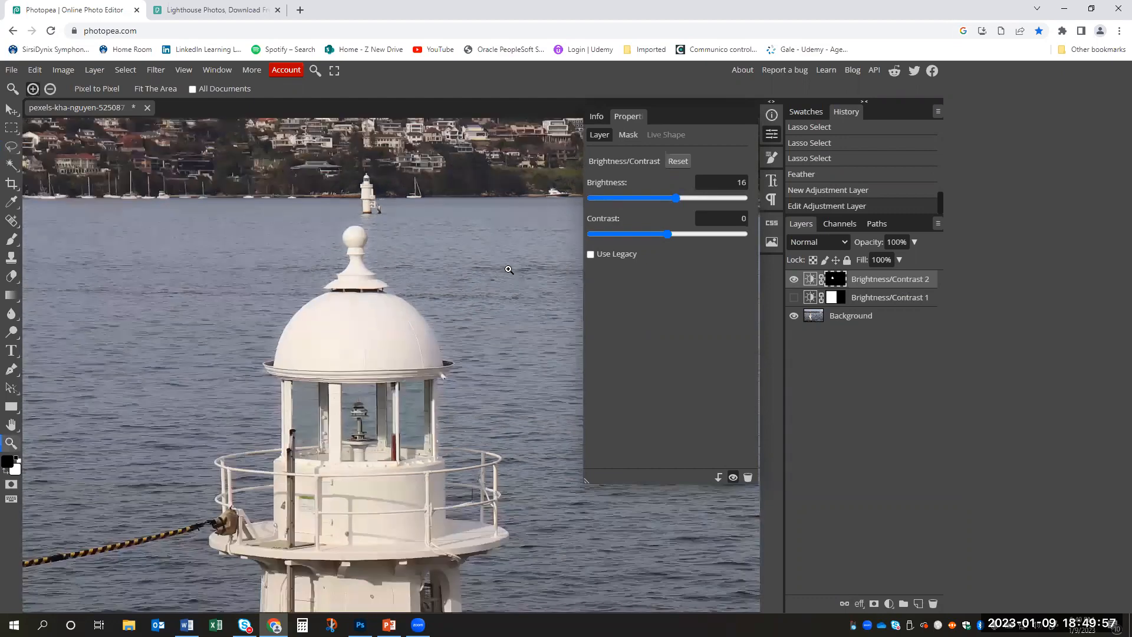
{"action": "left_click_drag", "start_coordinate": [509, 271], "coordinate": [412, 207]}
{"action": "scroll", "coordinate": [411, 207], "scroll_direction": "down", "scroll_amount": 2}
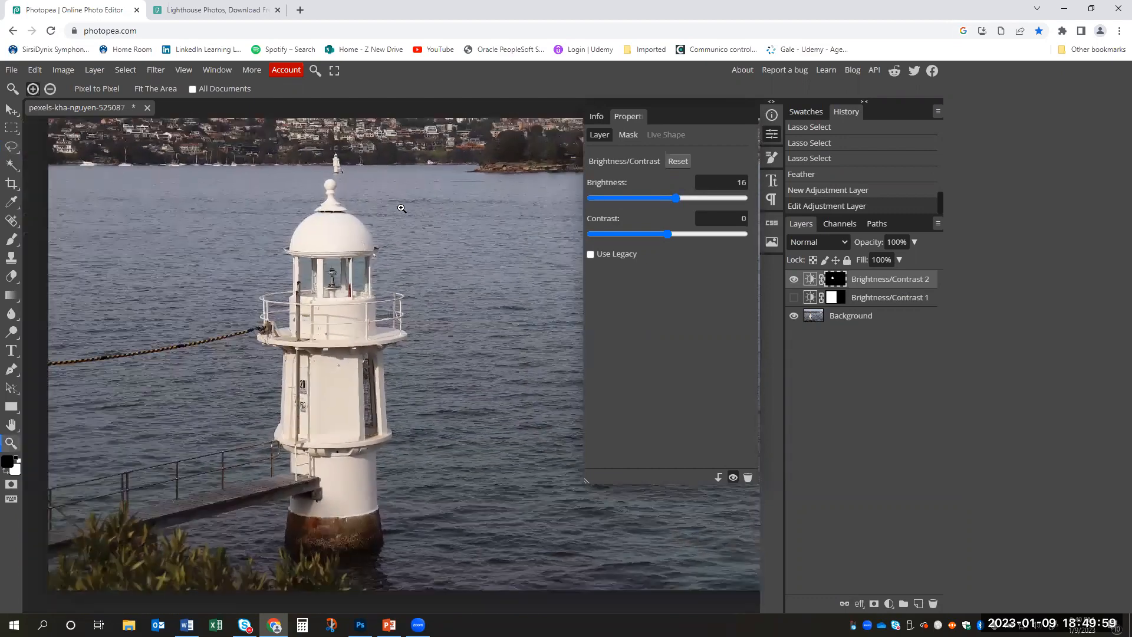
{"action": "mouse_move", "coordinate": [680, 198]}
{"action": "left_mouse_down"}
{"action": "mouse_move", "coordinate": [711, 200]}
{"action": "mouse_move", "coordinate": [695, 200]}
{"action": "left_mouse_up"}
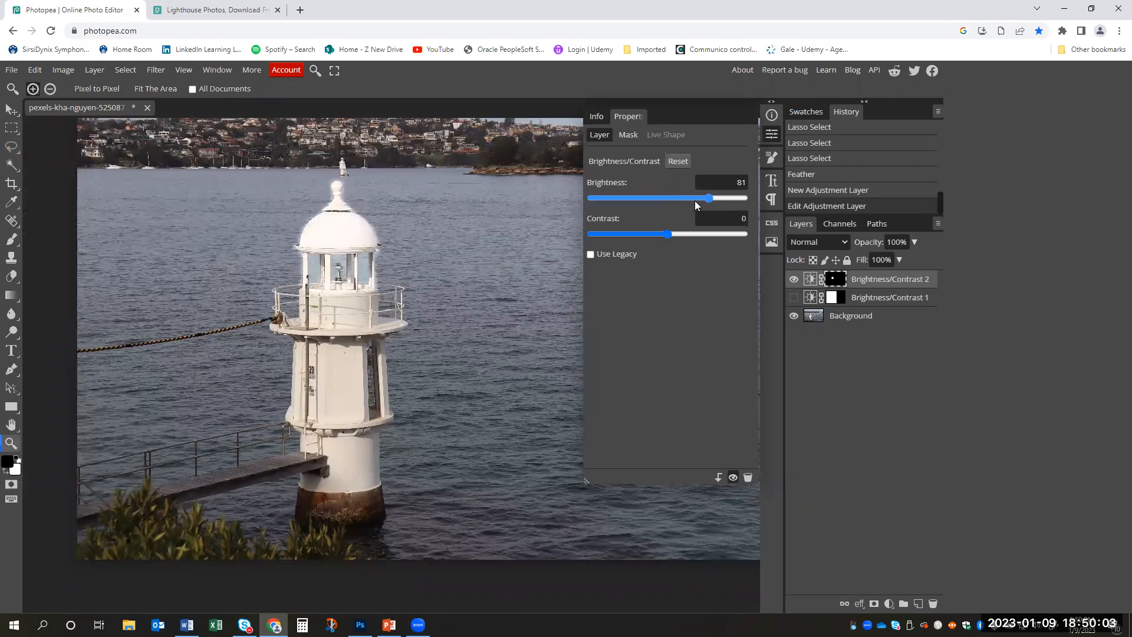
- Toggle the Brightness/Contrast 2 layer's visibility to compare its effect, and lower its brightness to 15
{"action": "left_click", "coordinate": [794, 279]}
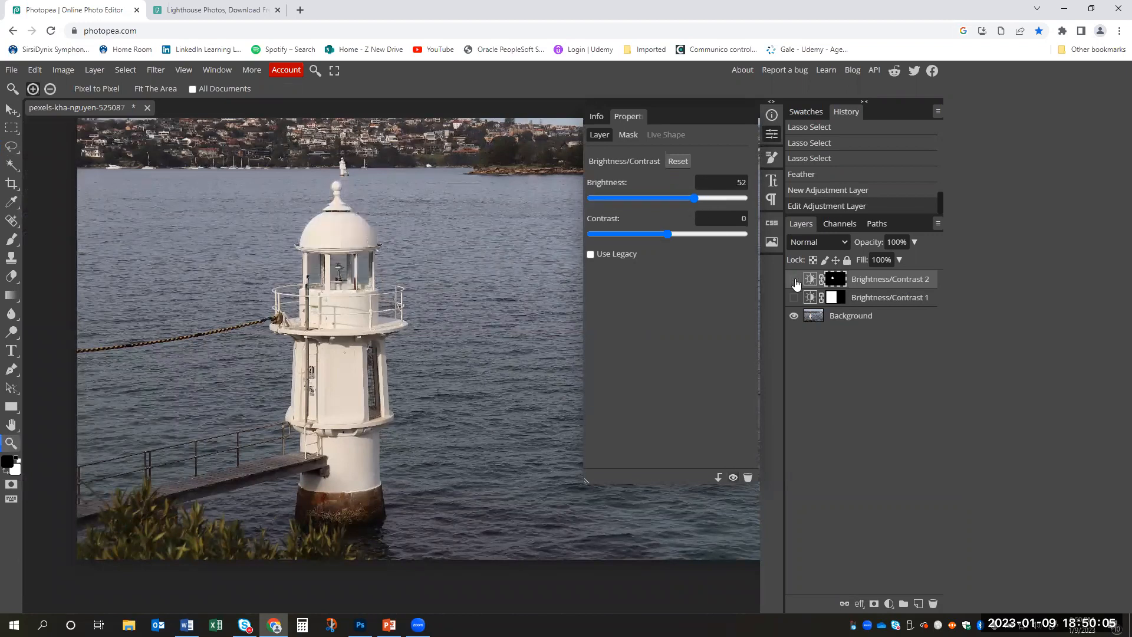
{"action": "left_click", "coordinate": [794, 280]}
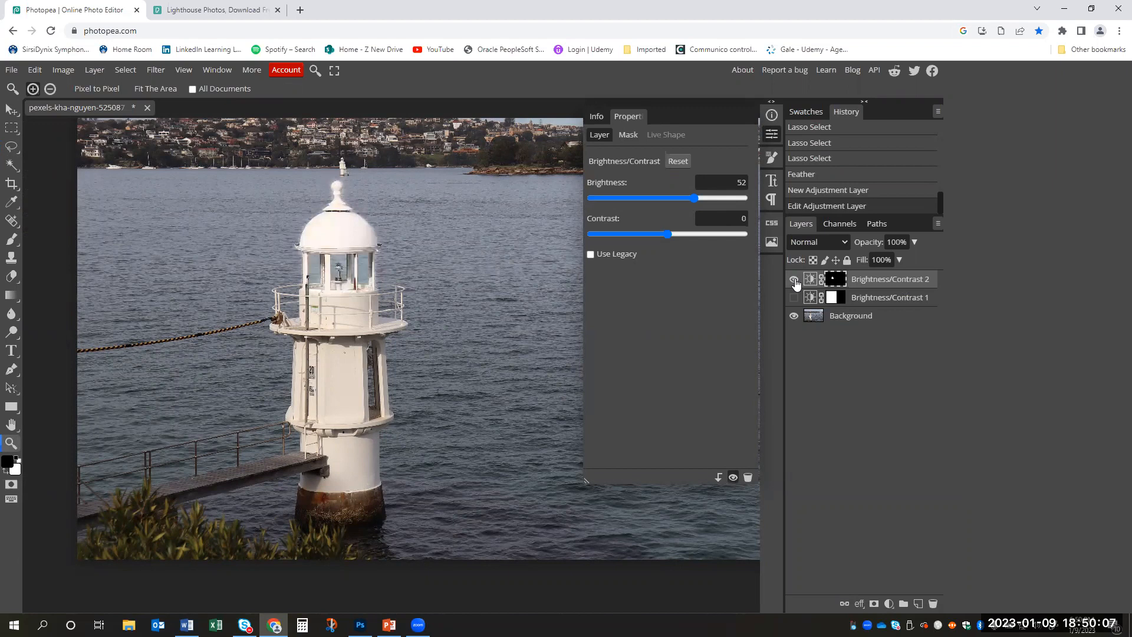
{"action": "left_click", "coordinate": [794, 279]}
{"action": "left_click", "coordinate": [795, 280]}
{"action": "mouse_move", "coordinate": [694, 198]}
{"action": "left_mouse_down"}
{"action": "mouse_move", "coordinate": [606, 202]}
{"action": "mouse_move", "coordinate": [675, 203]}
{"action": "left_mouse_up"}
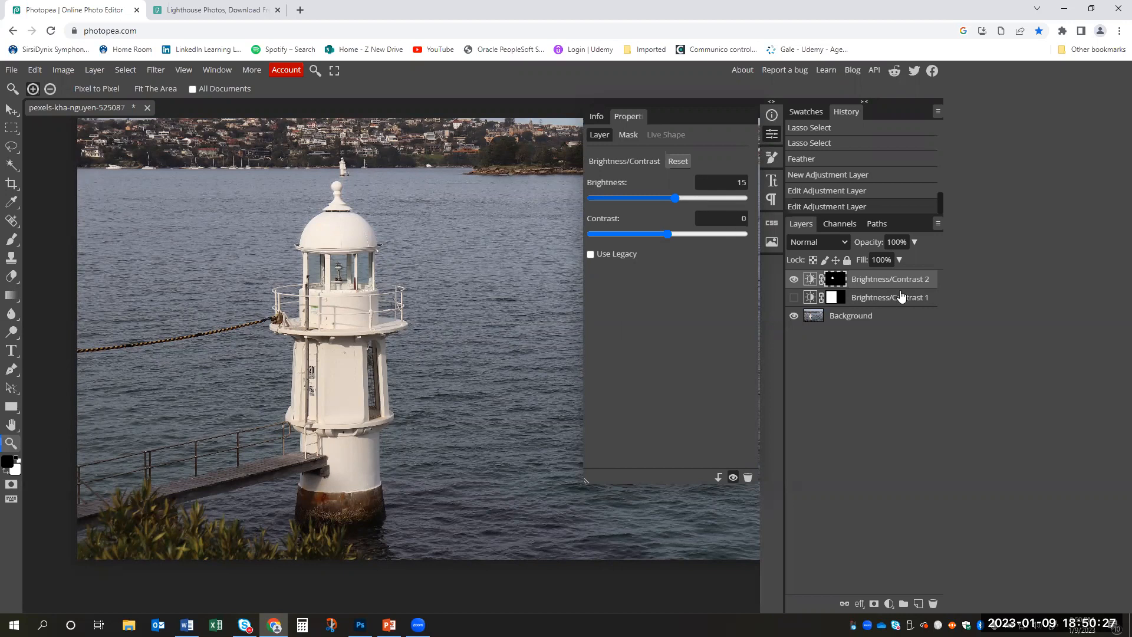
- Hide the Brightness/Contrast 2 layer and collapse the Properties panel
{"action": "right_click", "coordinate": [843, 281]}
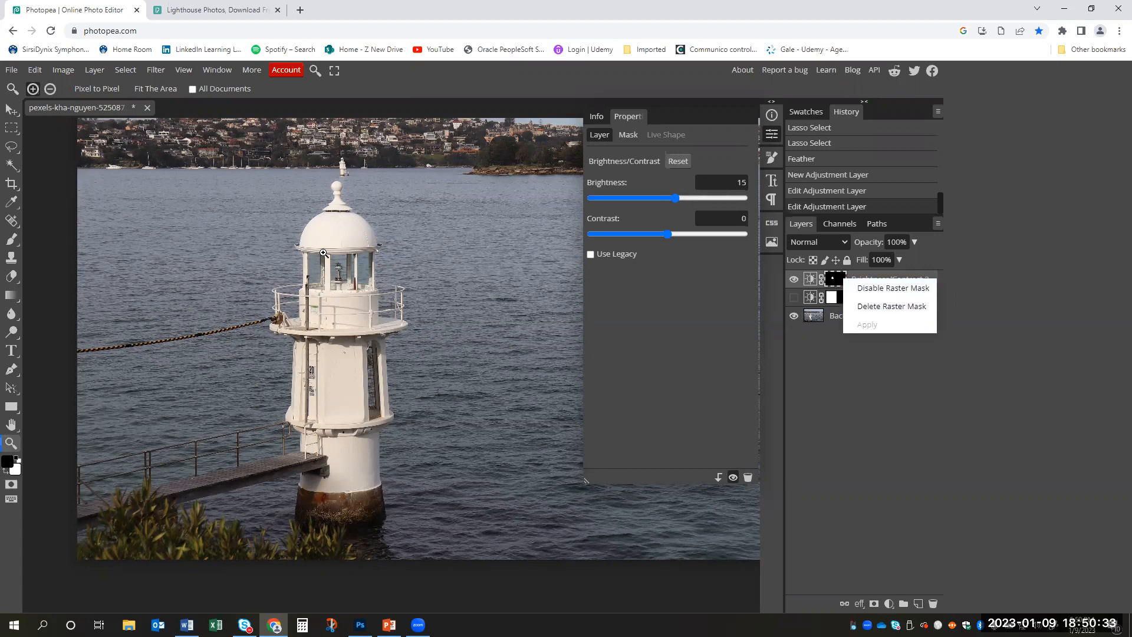
{"action": "left_click", "coordinate": [827, 335]}
{"action": "left_click", "coordinate": [793, 279]}
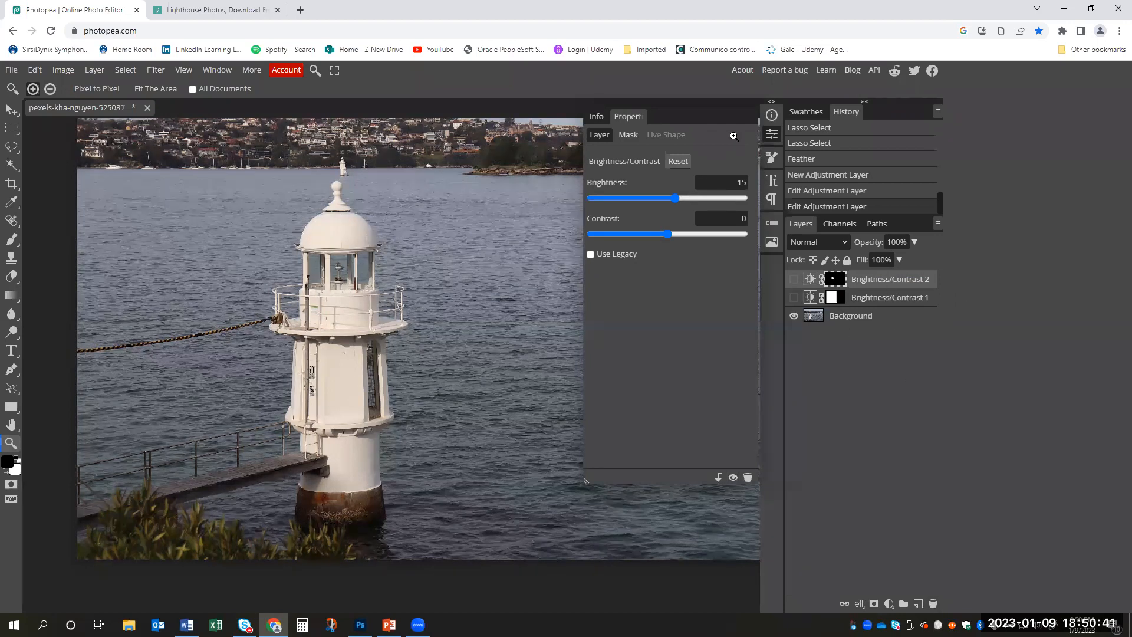
{"action": "left_click", "coordinate": [770, 136]}
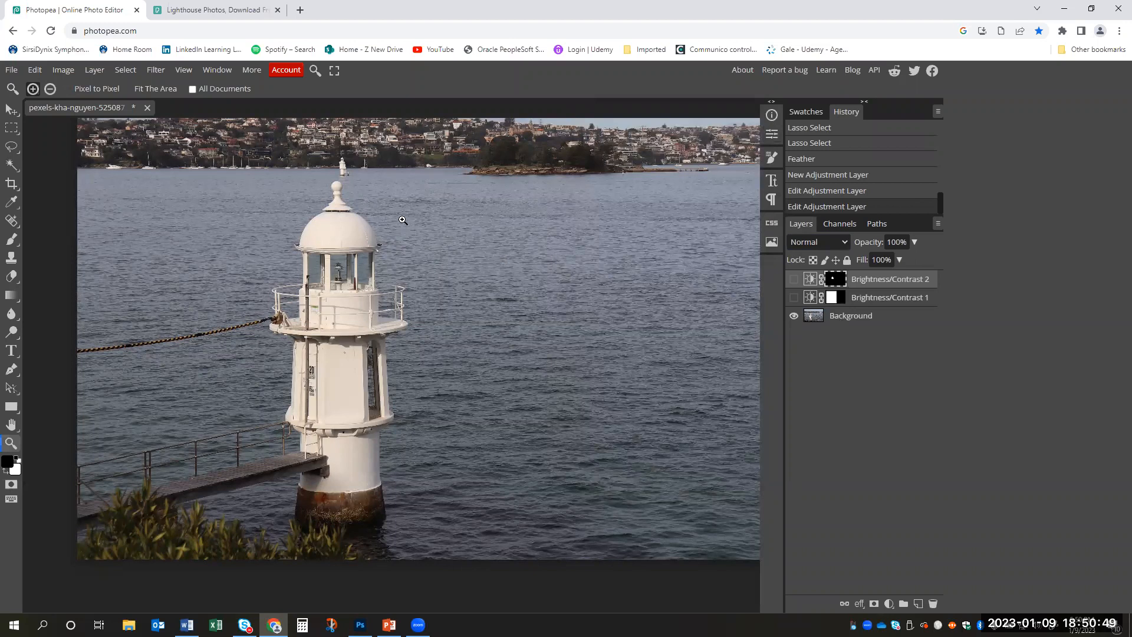
- Lasso the whole lighthouse, from its finial down to the waterline, and feather the selection by 10 px
{"action": "left_click", "coordinate": [11, 149]}
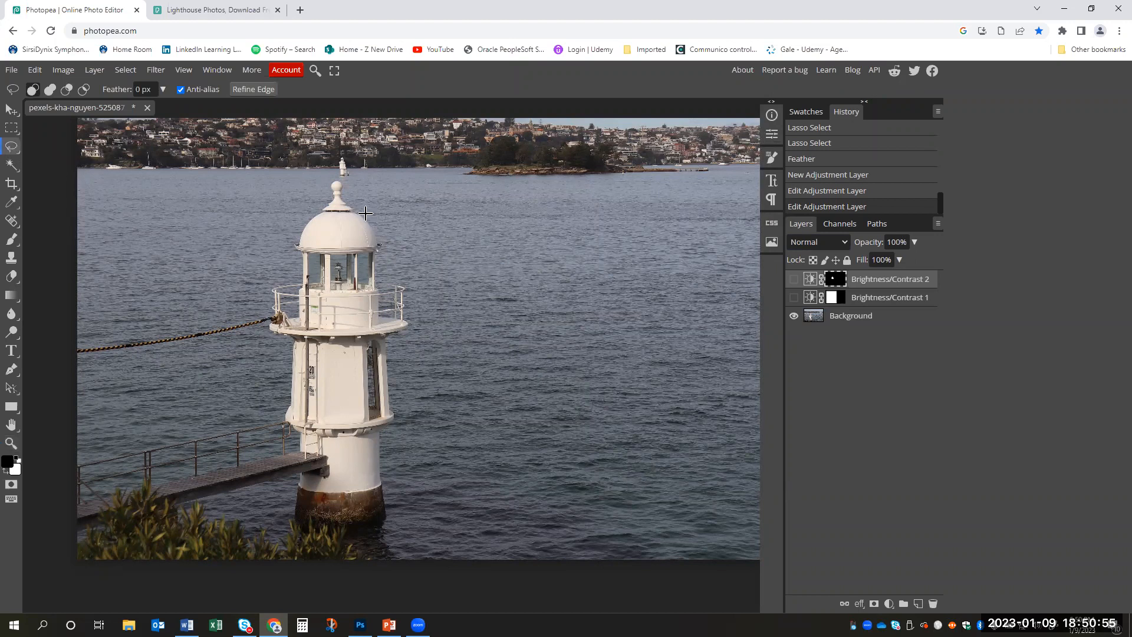
{"action": "mouse_move", "coordinate": [338, 177]}
{"action": "left_mouse_down"}
{"action": "mouse_move", "coordinate": [293, 238]}
{"action": "mouse_move", "coordinate": [295, 275]}
{"action": "mouse_move", "coordinate": [274, 288]}
{"action": "mouse_move", "coordinate": [269, 313]}
{"action": "mouse_move", "coordinate": [286, 363]}
{"action": "mouse_move", "coordinate": [299, 517]}
{"action": "mouse_move", "coordinate": [314, 541]}
{"action": "mouse_move", "coordinate": [373, 535]}
{"action": "mouse_move", "coordinate": [392, 514]}
{"action": "mouse_move", "coordinate": [388, 344]}
{"action": "mouse_move", "coordinate": [412, 315]}
{"action": "mouse_move", "coordinate": [409, 282]}
{"action": "mouse_move", "coordinate": [380, 268]}
{"action": "mouse_move", "coordinate": [378, 231]}
{"action": "left_mouse_up"}
{"action": "right_click", "coordinate": [344, 289]}
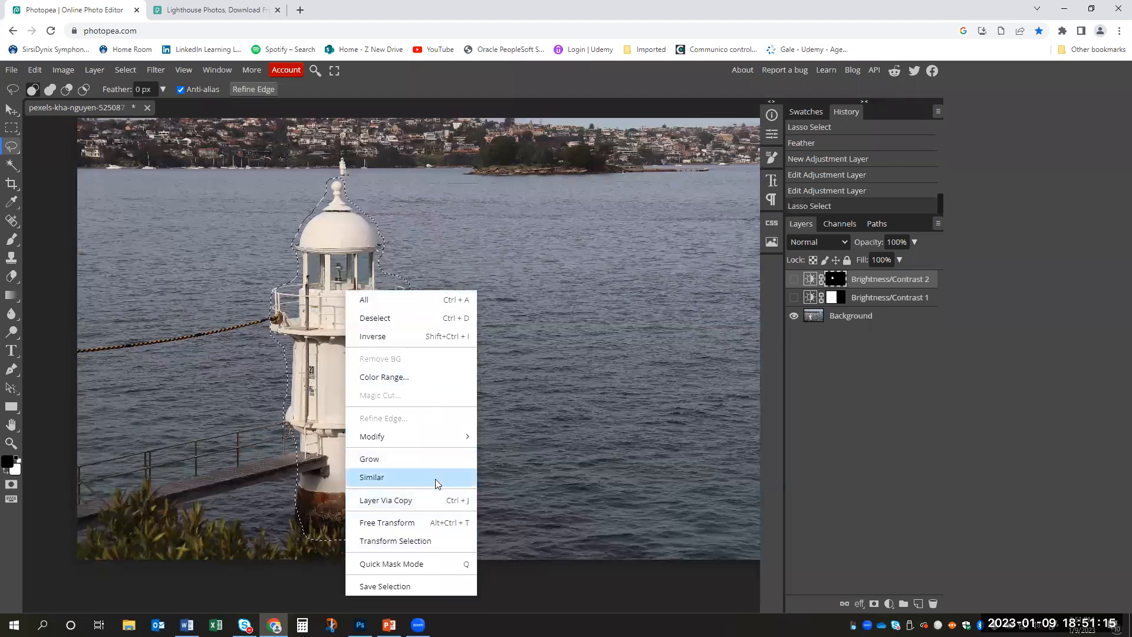
{"action": "mouse_move", "coordinate": [431, 436]}
{"action": "left_click", "coordinate": [551, 511]}
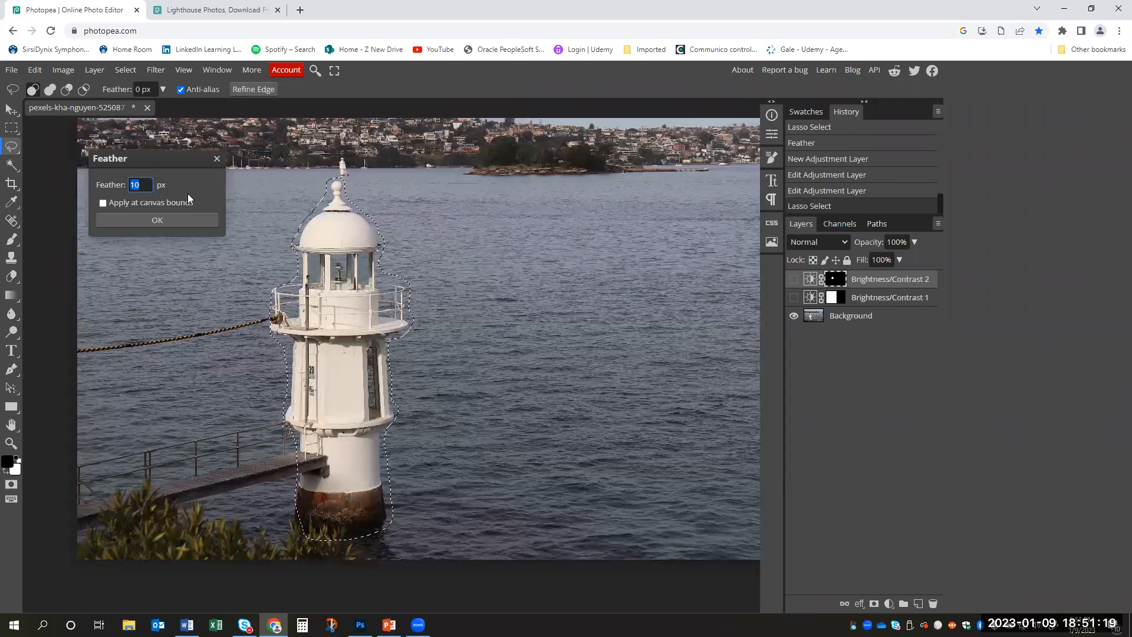
{"action": "left_click", "coordinate": [187, 219]}
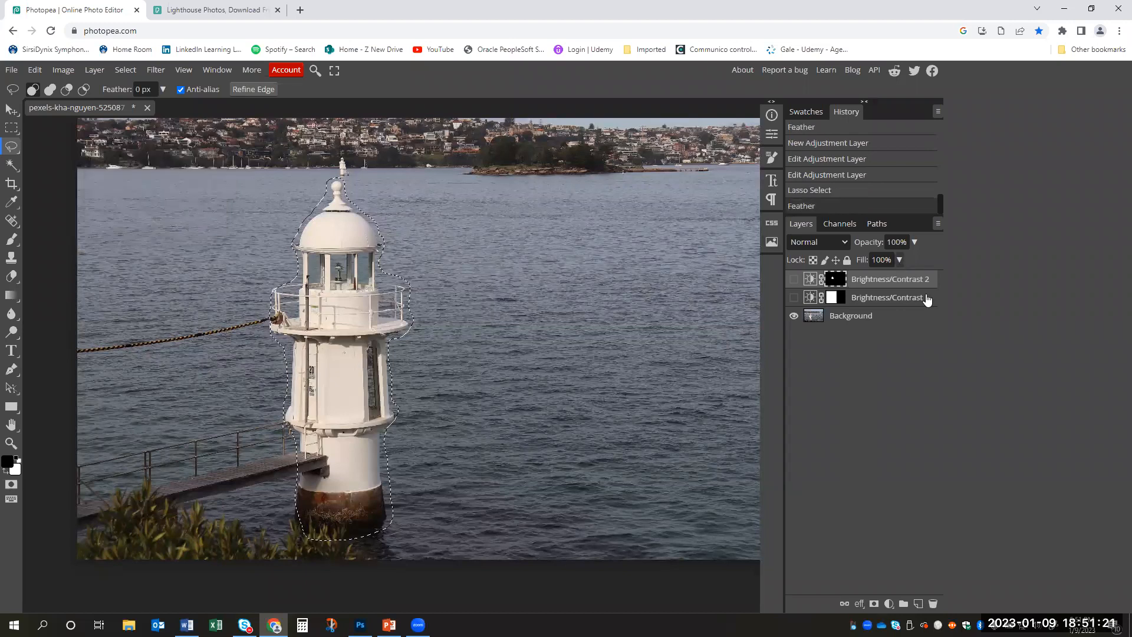
- Add a Hue/Saturation adjustment layer for the selected lighthouse and set its hue to 94
{"action": "left_click", "coordinate": [890, 602]}
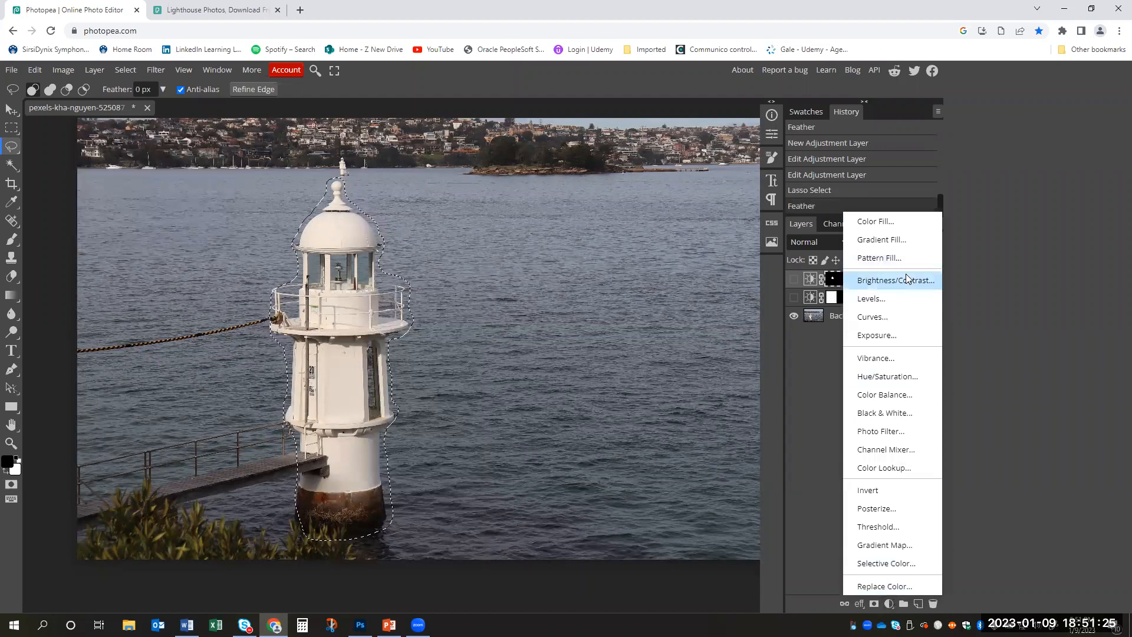
{"action": "left_click", "coordinate": [907, 379]}
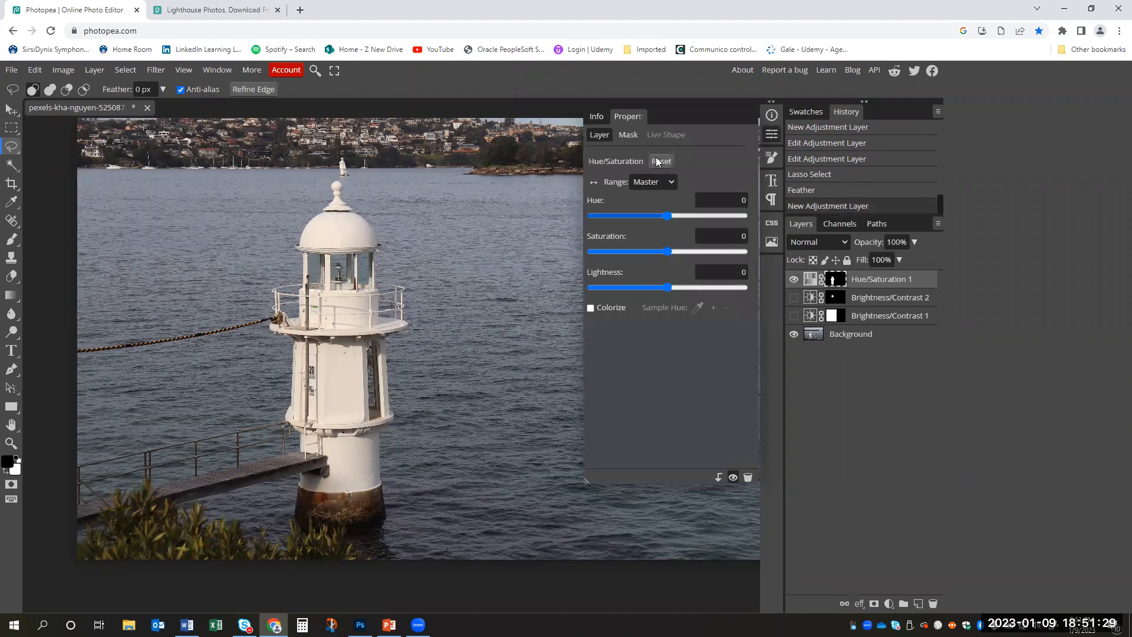
{"action": "mouse_move", "coordinate": [670, 215]}
{"action": "left_mouse_down"}
{"action": "mouse_move", "coordinate": [710, 219]}
{"action": "mouse_move", "coordinate": [632, 220]}
{"action": "mouse_move", "coordinate": [684, 226]}
{"action": "left_mouse_up"}
{"action": "left_click", "coordinate": [708, 224]}
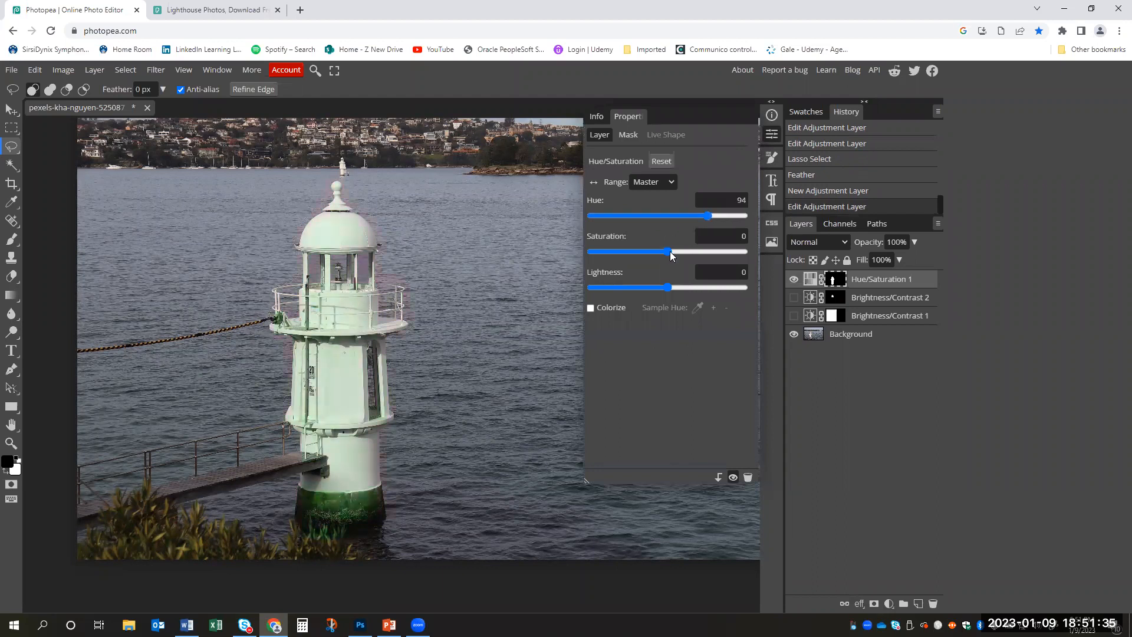
- Set the lighthouse adjustment's hue to 0 and its saturation to -100
{"action": "left_click_drag", "start_coordinate": [725, 258], "coordinate": [715, 257]}
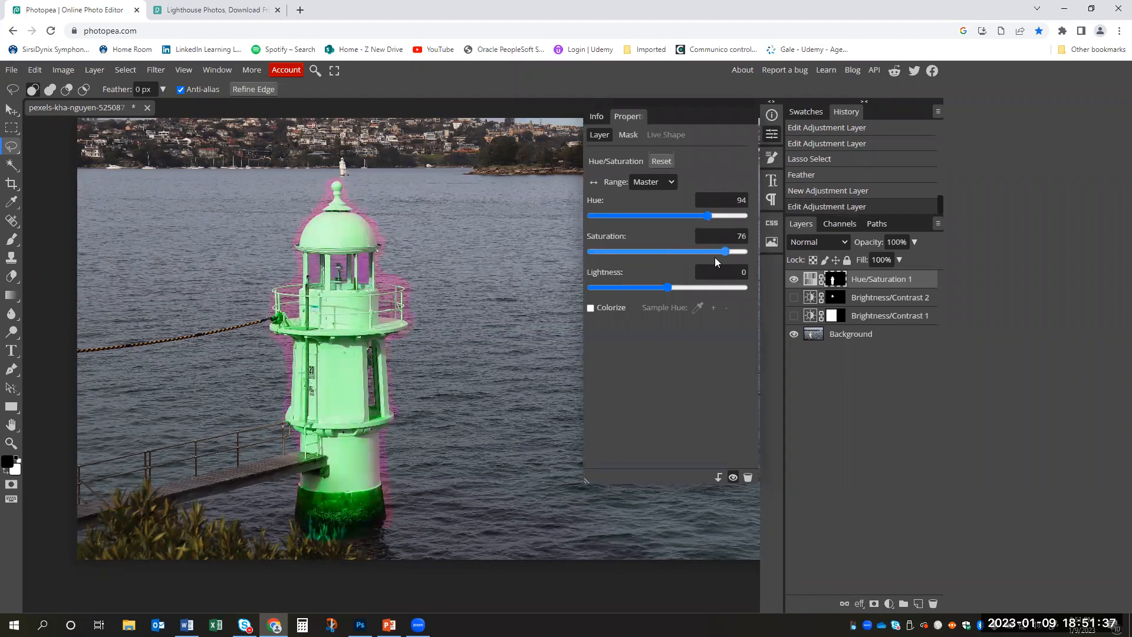
{"action": "left_click", "coordinate": [715, 201]}
{"action": "key", "text": "Return"}
{"action": "left_click_drag", "start_coordinate": [706, 253], "coordinate": [581, 255]}
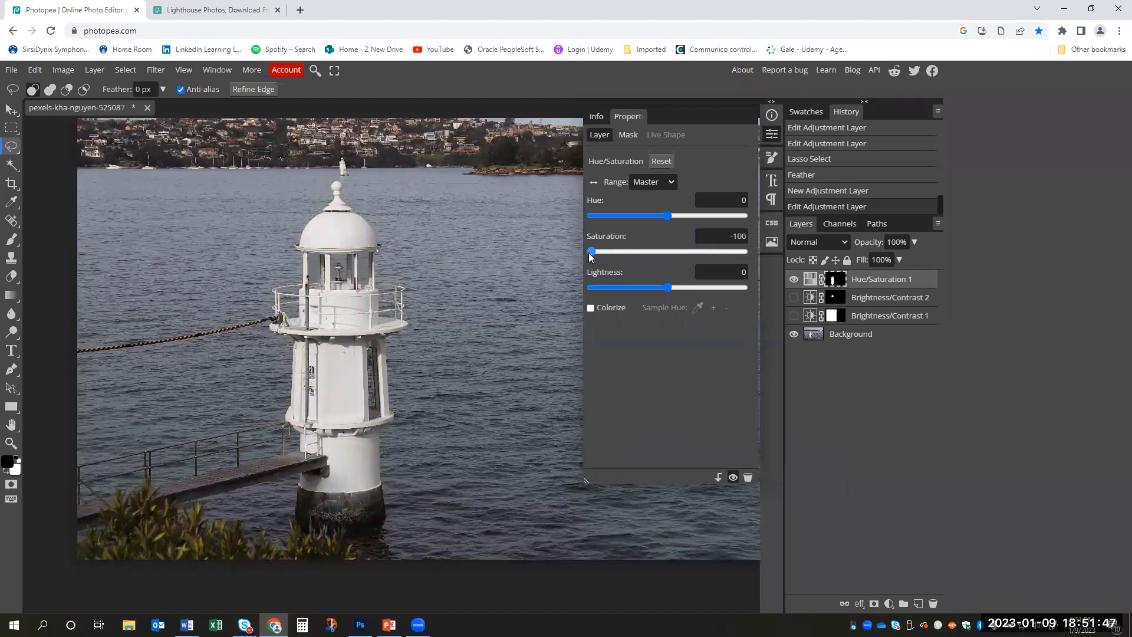
- Try the lighthouse adjustment's saturation at 100, and return it to -100
{"action": "left_click_drag", "start_coordinate": [626, 252], "coordinate": [754, 245]}
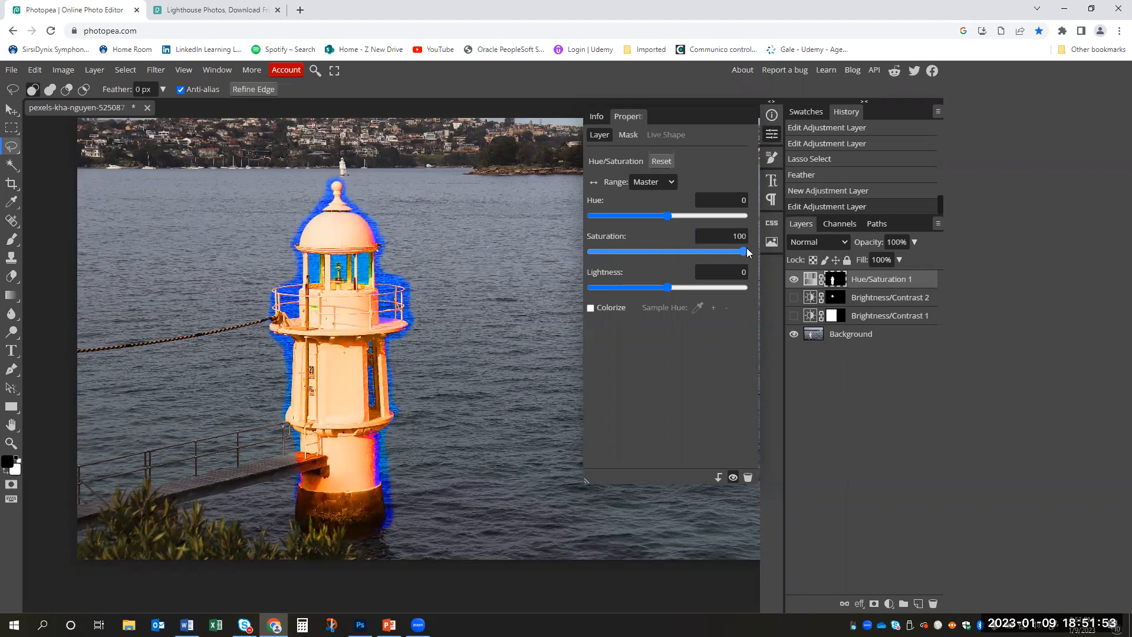
{"action": "left_click", "coordinate": [705, 253]}
{"action": "left_click_drag", "start_coordinate": [697, 259], "coordinate": [579, 261]}
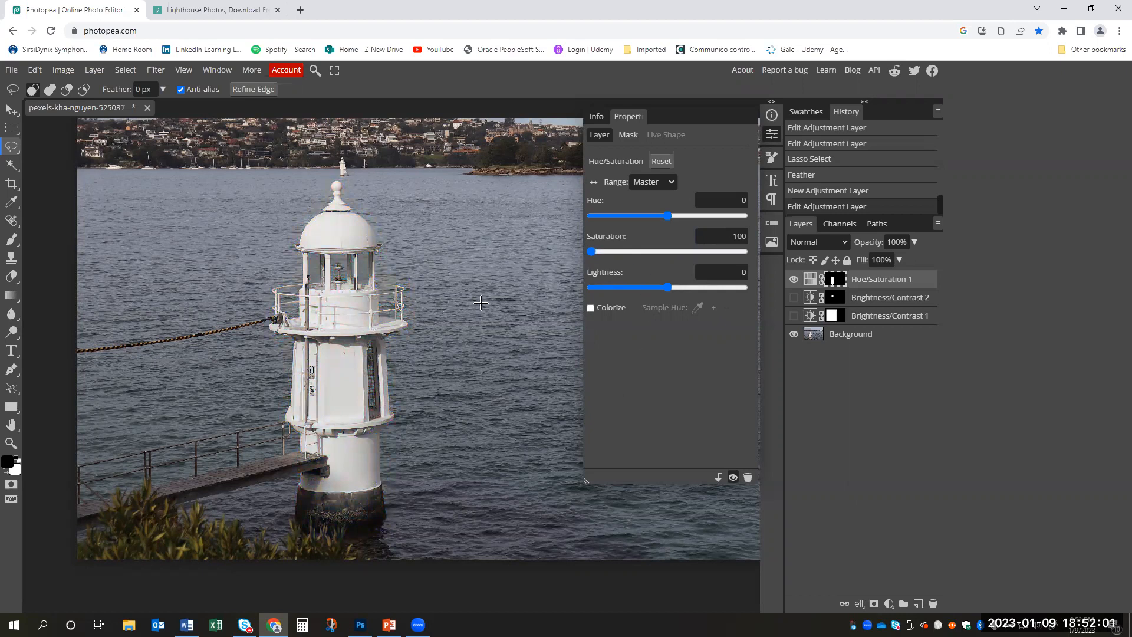
- Set the lightness to -2 and the hue to 33, and toggle the Hue/Saturation 1 layer's visibility to compare
{"action": "mouse_move", "coordinate": [666, 289]}
{"action": "left_mouse_down"}
{"action": "mouse_move", "coordinate": [678, 292]}
{"action": "mouse_move", "coordinate": [665, 296]}
{"action": "left_mouse_up"}
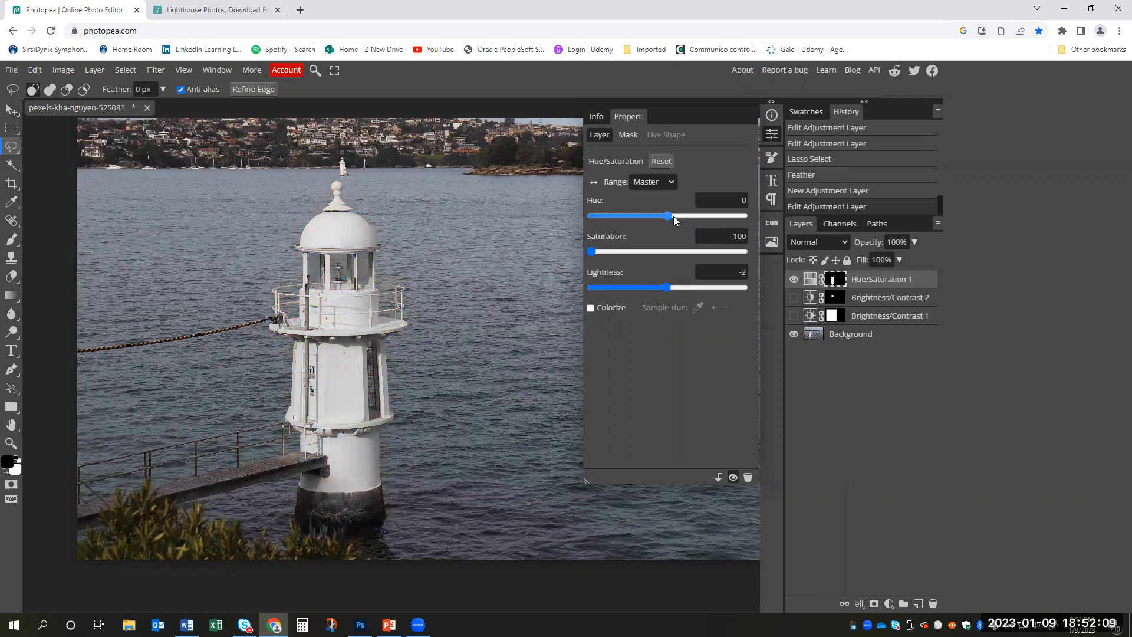
{"action": "mouse_move", "coordinate": [667, 216]}
{"action": "left_mouse_down"}
{"action": "mouse_move", "coordinate": [641, 216]}
{"action": "mouse_move", "coordinate": [682, 217]}
{"action": "left_mouse_up"}
{"action": "left_click", "coordinate": [794, 281]}
{"action": "left_click", "coordinate": [794, 281]}
{"action": "left_click", "coordinate": [794, 282]}
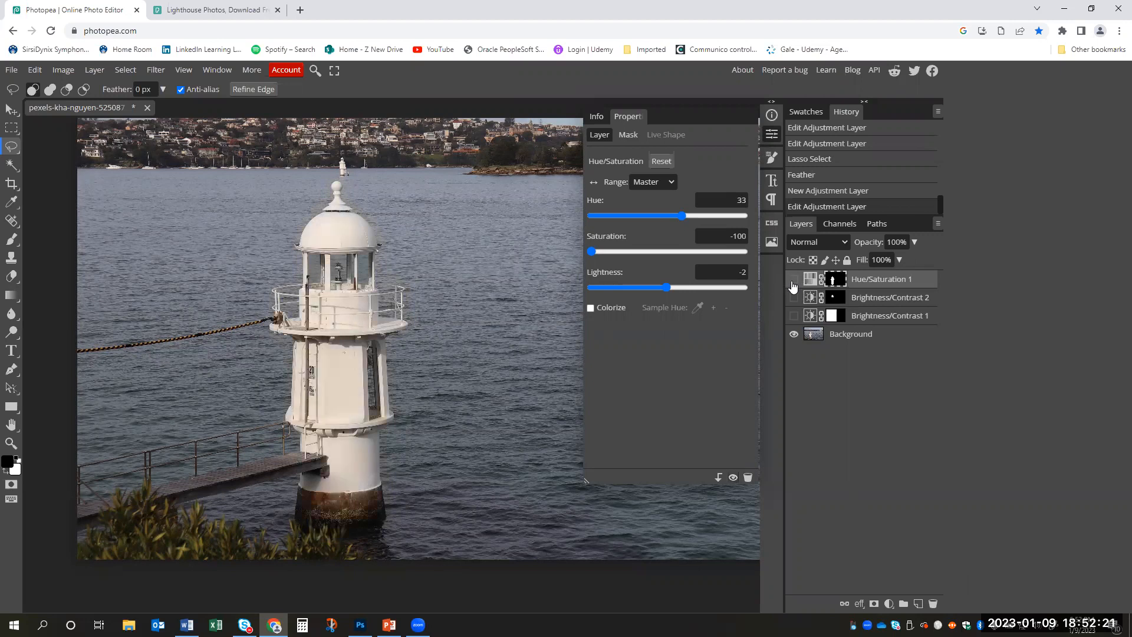
- Show the Hue/Saturation 1 layer again with its saturation at 76 and its hue at -108
{"action": "left_click_drag", "start_coordinate": [591, 252], "coordinate": [726, 253]}
{"action": "left_click", "coordinate": [796, 280]}
{"action": "left_click_drag", "start_coordinate": [682, 215], "coordinate": [618, 218]}
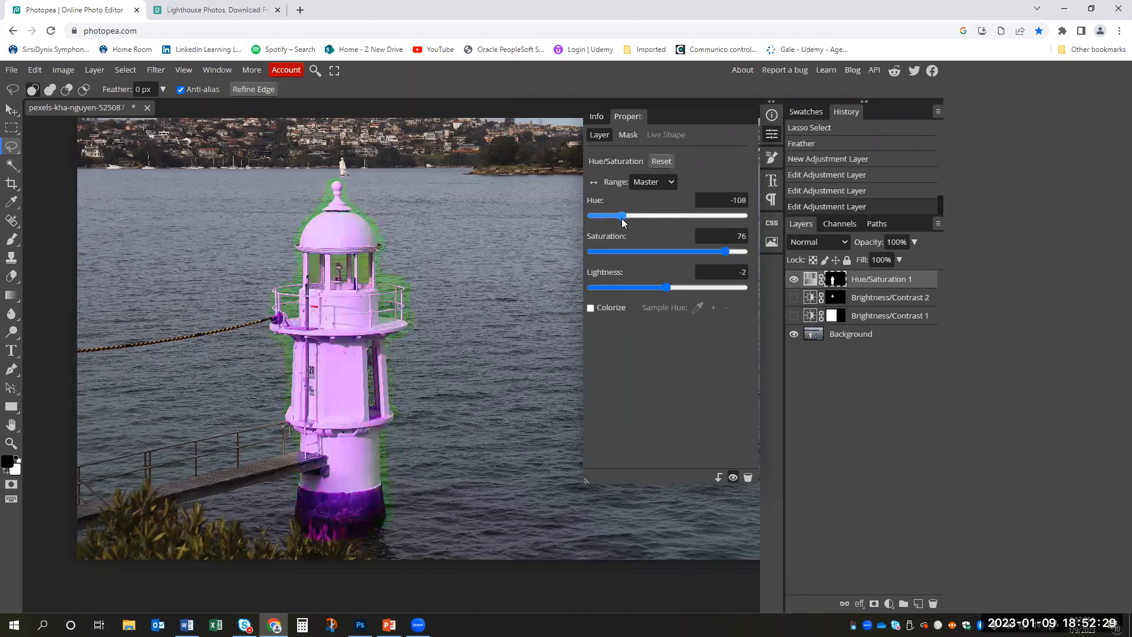
- Toggle the Hue/Saturation 1 layer's visibility to compare the recolored lighthouse with the original
{"action": "left_click", "coordinate": [794, 281]}
{"action": "left_click", "coordinate": [795, 281]}
{"action": "left_click", "coordinate": [794, 280]}
{"action": "left_click", "coordinate": [794, 281]}
{"action": "left_click", "coordinate": [738, 237]}
{"action": "left_click", "coordinate": [815, 281]}
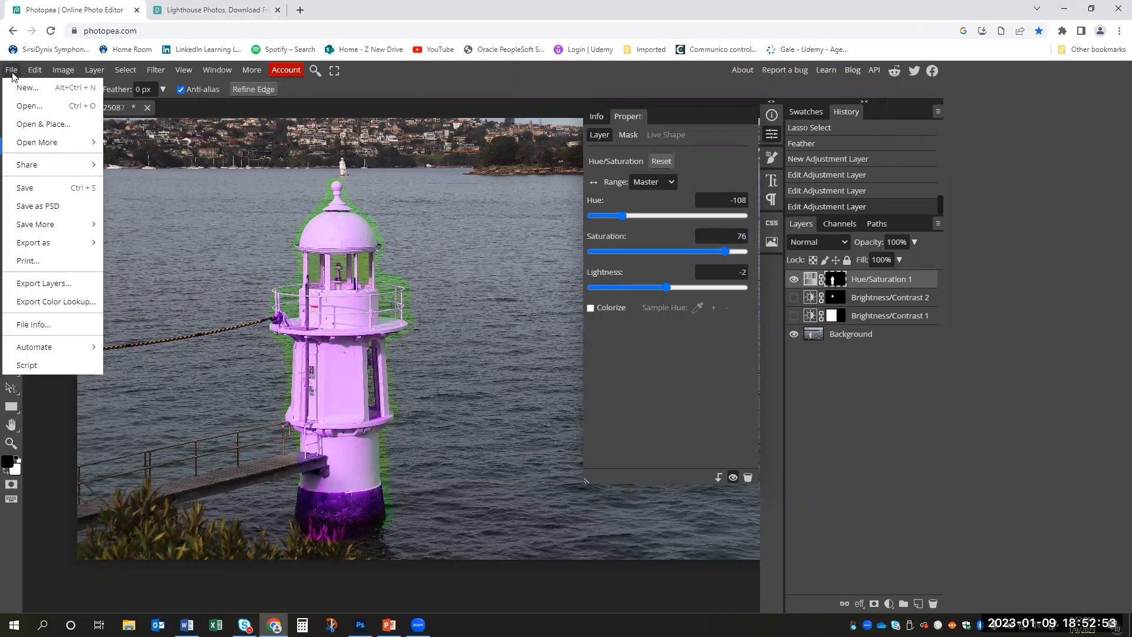
- Open Blemish.jpg from the Photopea Example Photos folder on the Desktop, and collapse the layer properties
{"action": "left_click", "coordinate": [43, 106]}
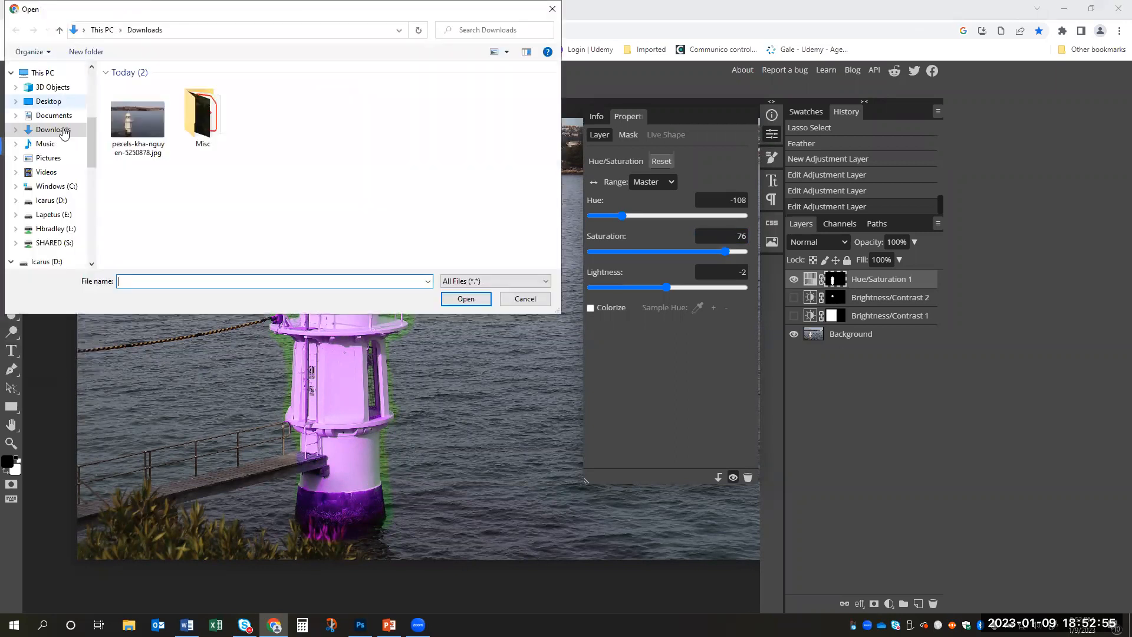
{"action": "left_click", "coordinate": [67, 103]}
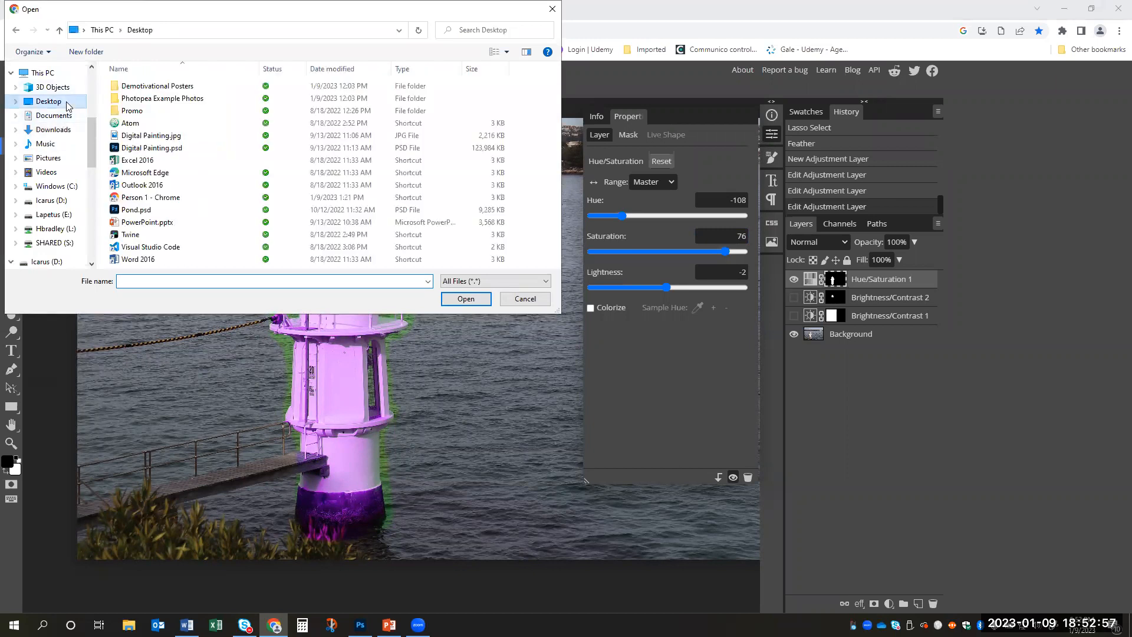
{"action": "double_click", "coordinate": [211, 100]}
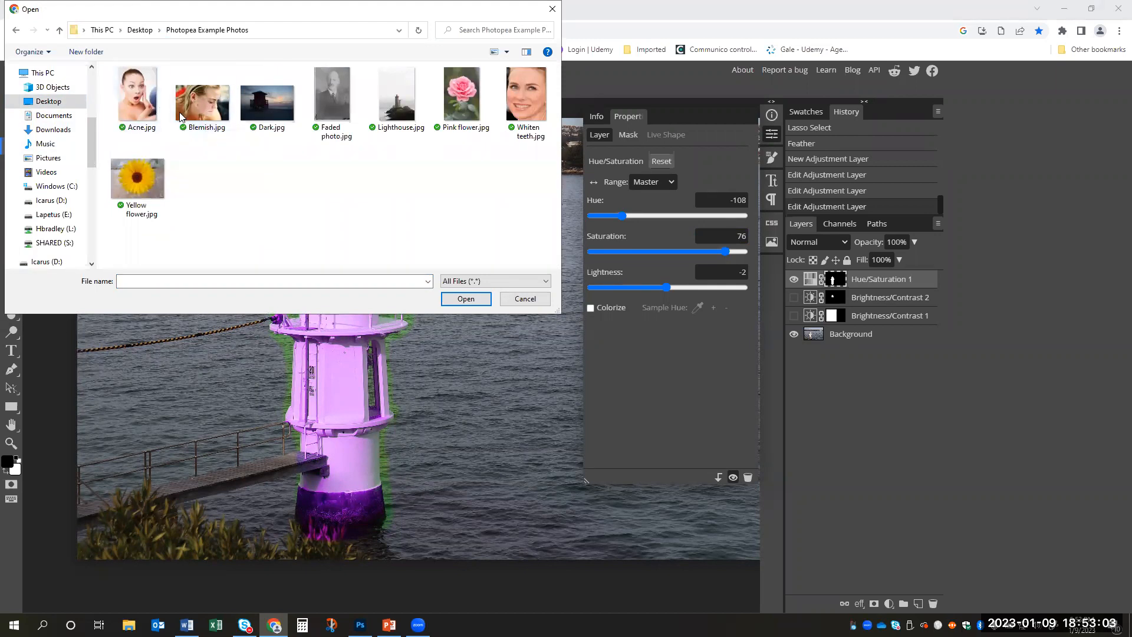
{"action": "left_click", "coordinate": [180, 116]}
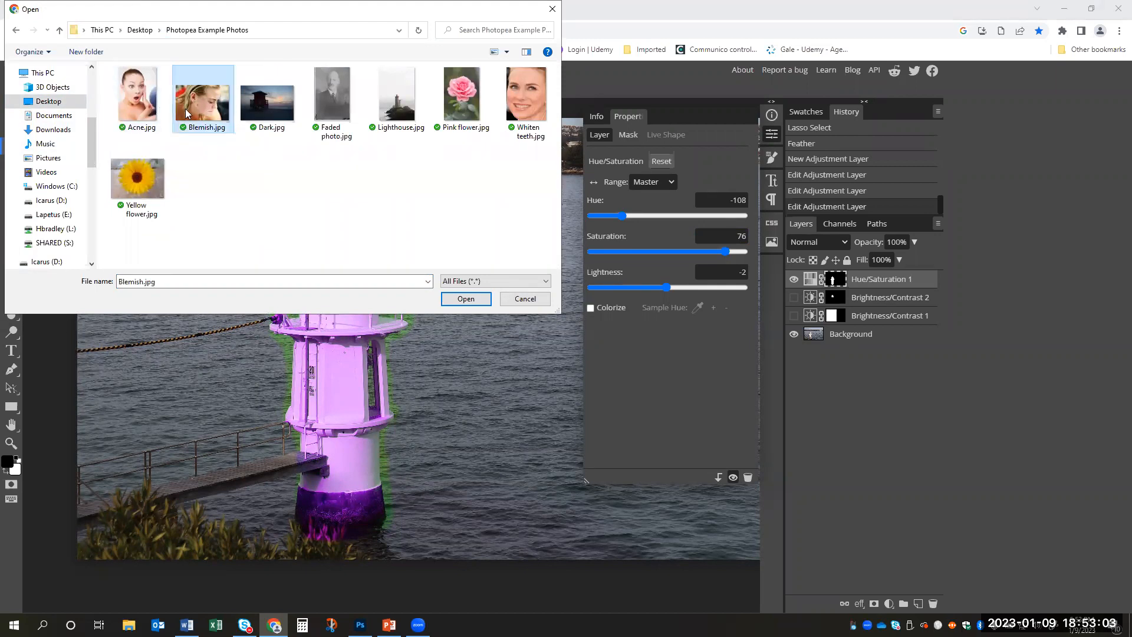
{"action": "left_click", "coordinate": [466, 300]}
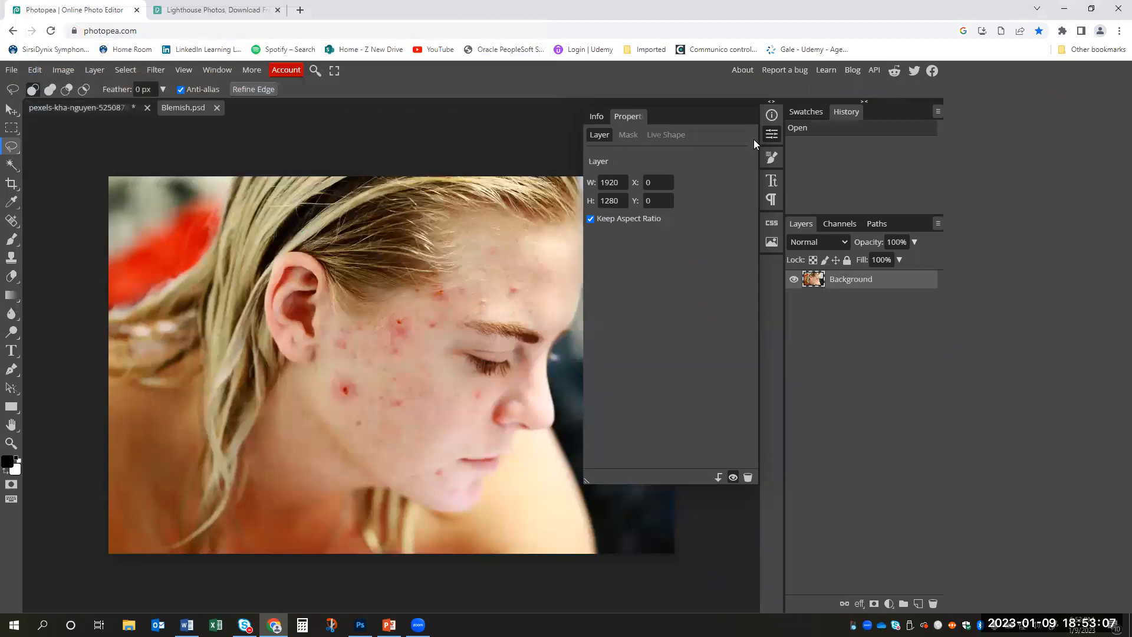
{"action": "left_click", "coordinate": [773, 135]}
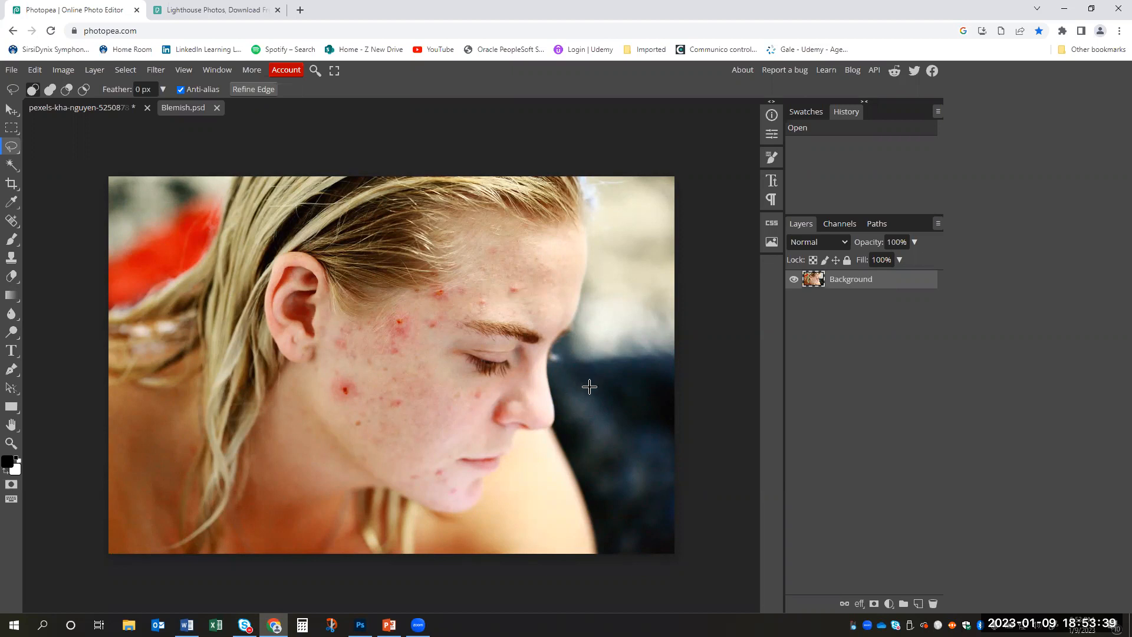
- Duplicate the portrait's Background layer and make the copy the active layer
{"action": "right_click", "coordinate": [891, 286]}
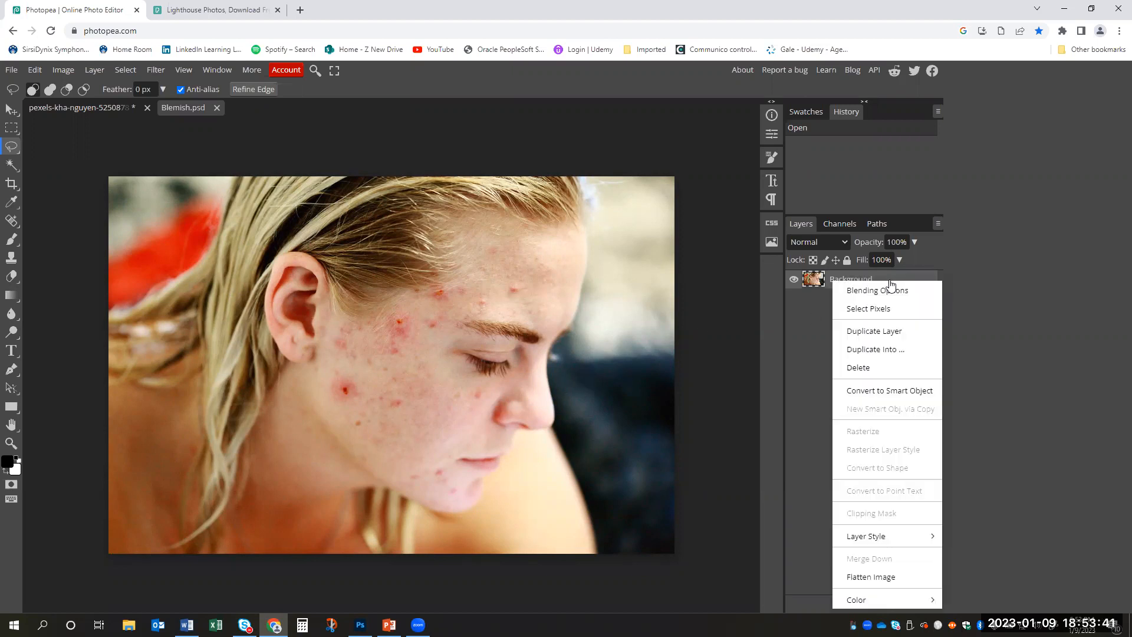
{"action": "left_click", "coordinate": [895, 332]}
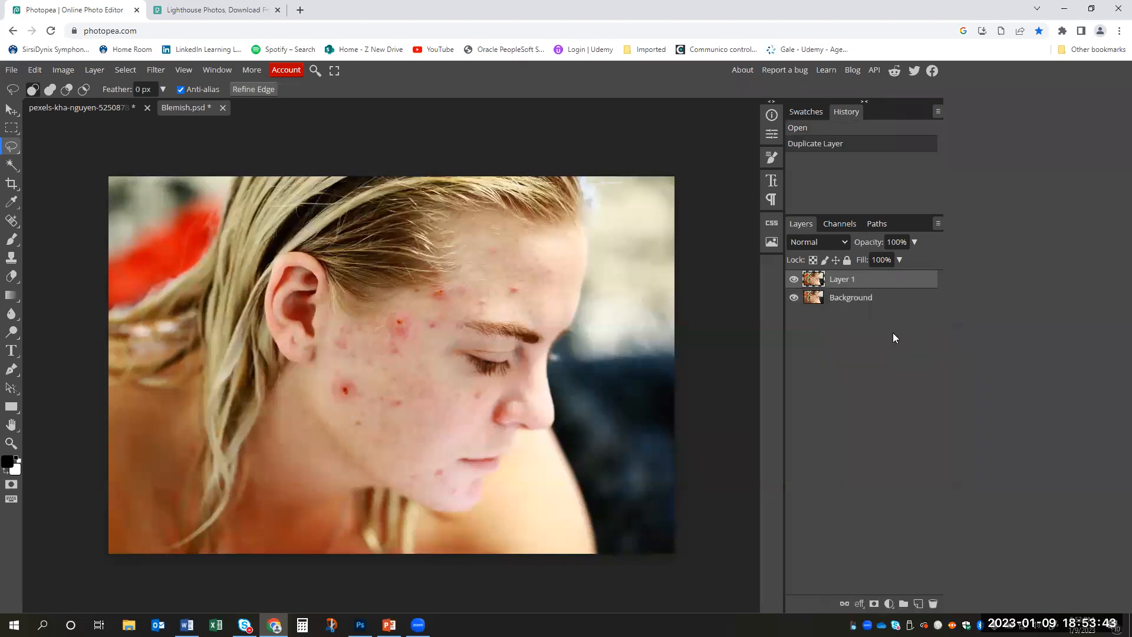
{"action": "left_click", "coordinate": [867, 299]}
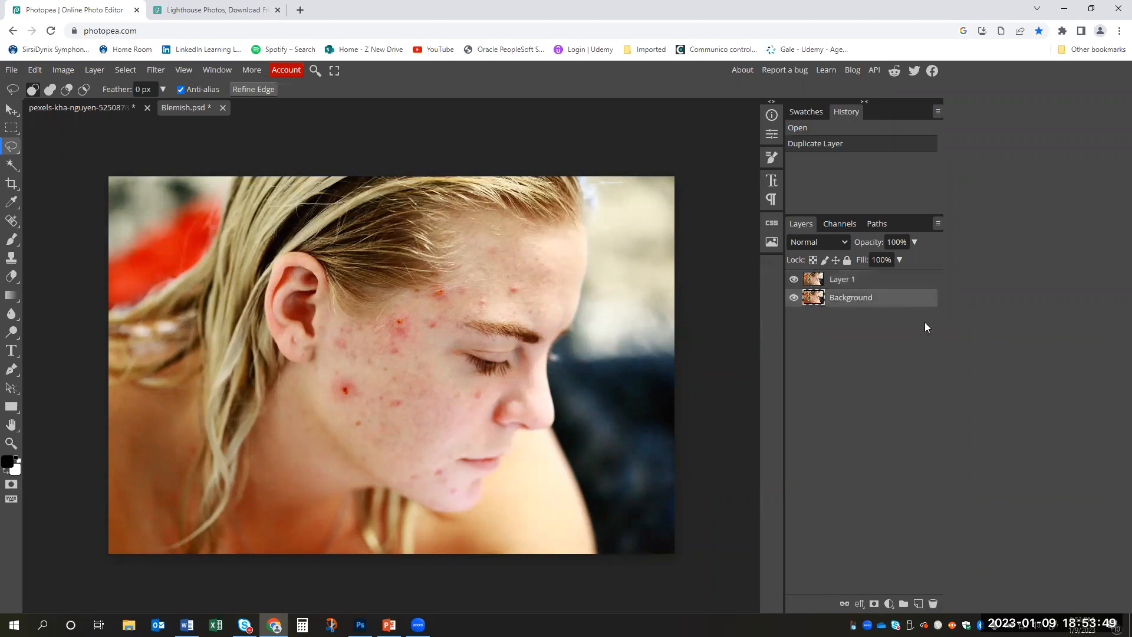
{"action": "left_click", "coordinate": [872, 287]}
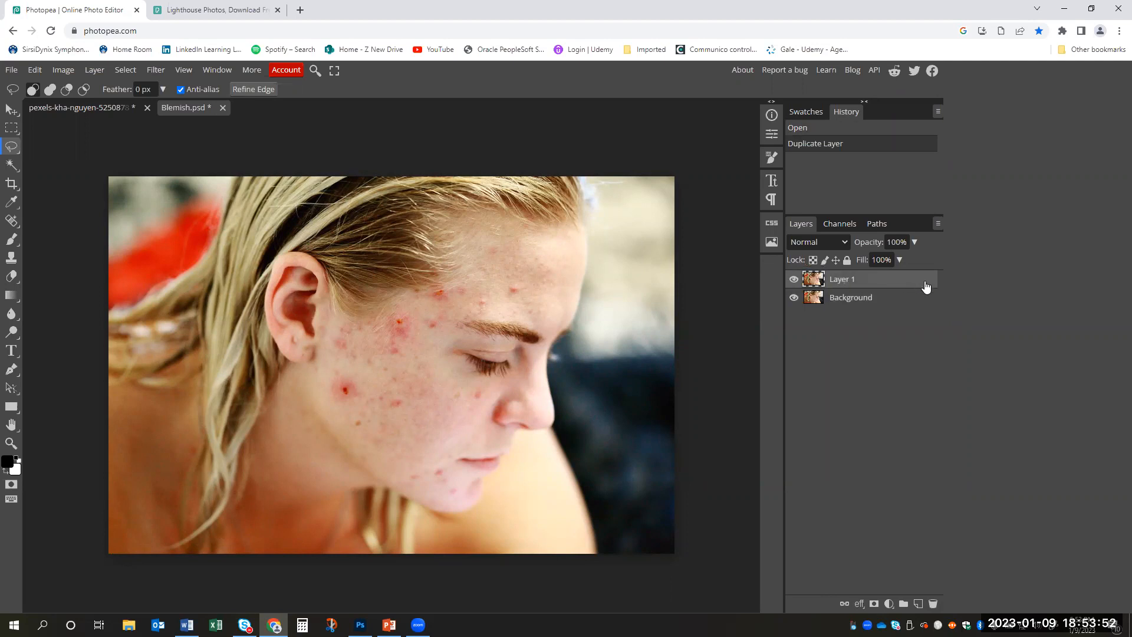
- Look at the duplicate layer's options and toggle its visibility off and on to compare it with the Background
{"action": "right_click", "coordinate": [888, 284]}
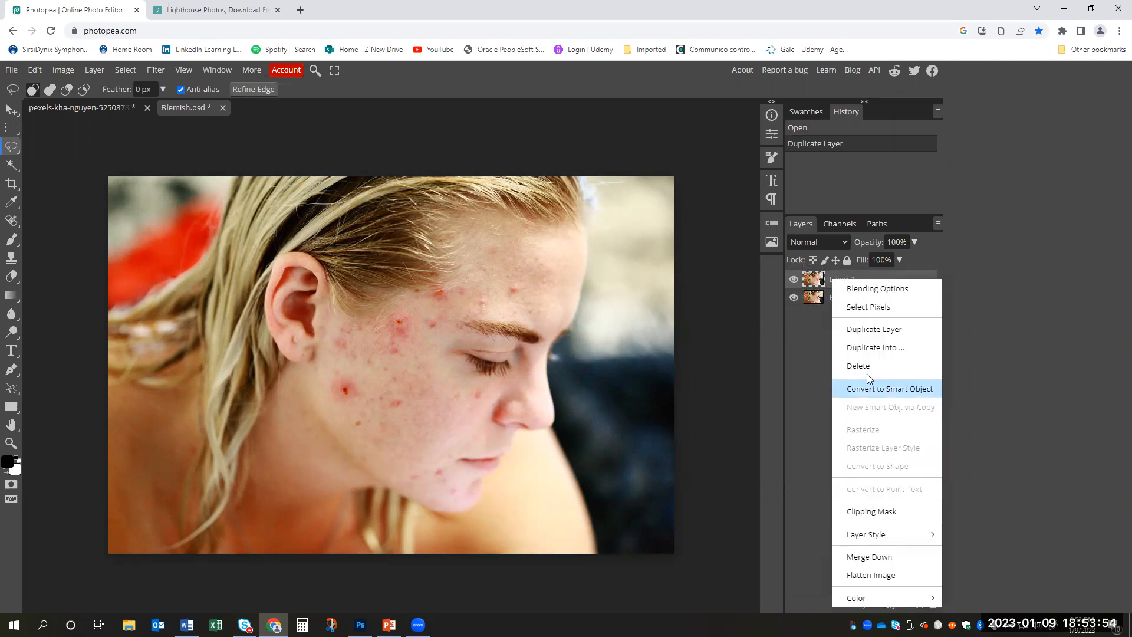
{"action": "left_click", "coordinate": [819, 342]}
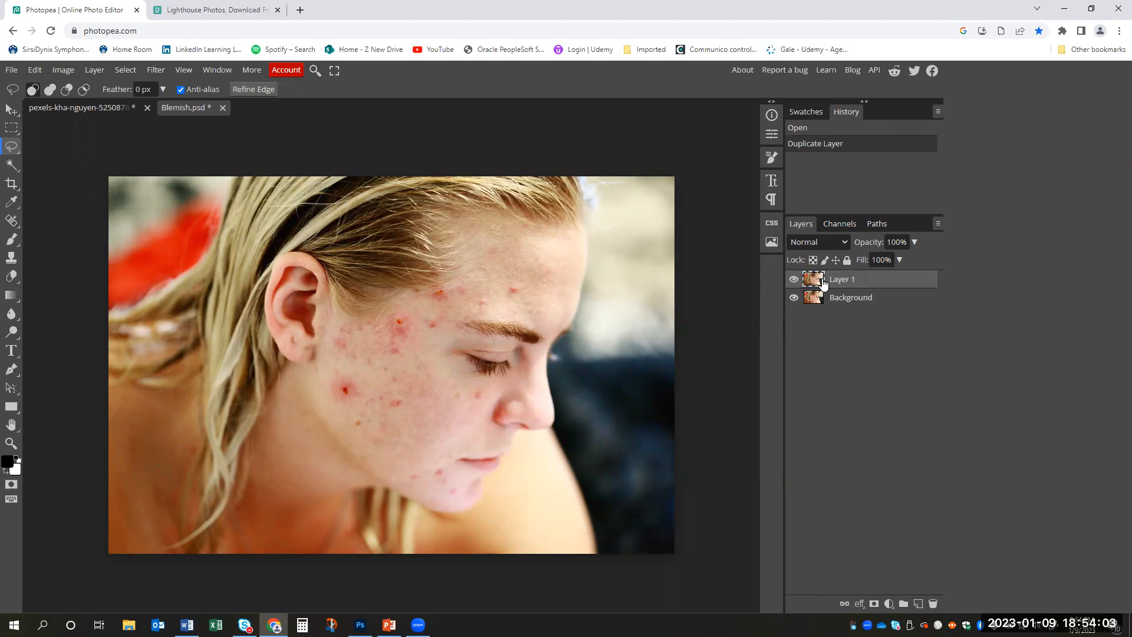
{"action": "left_click", "coordinate": [794, 279]}
{"action": "left_click", "coordinate": [794, 279]}
- Choose the Spot Healing Brush for retouching the forehead and cheek, with the blemishes in close view
{"action": "left_click", "coordinate": [12, 221]}
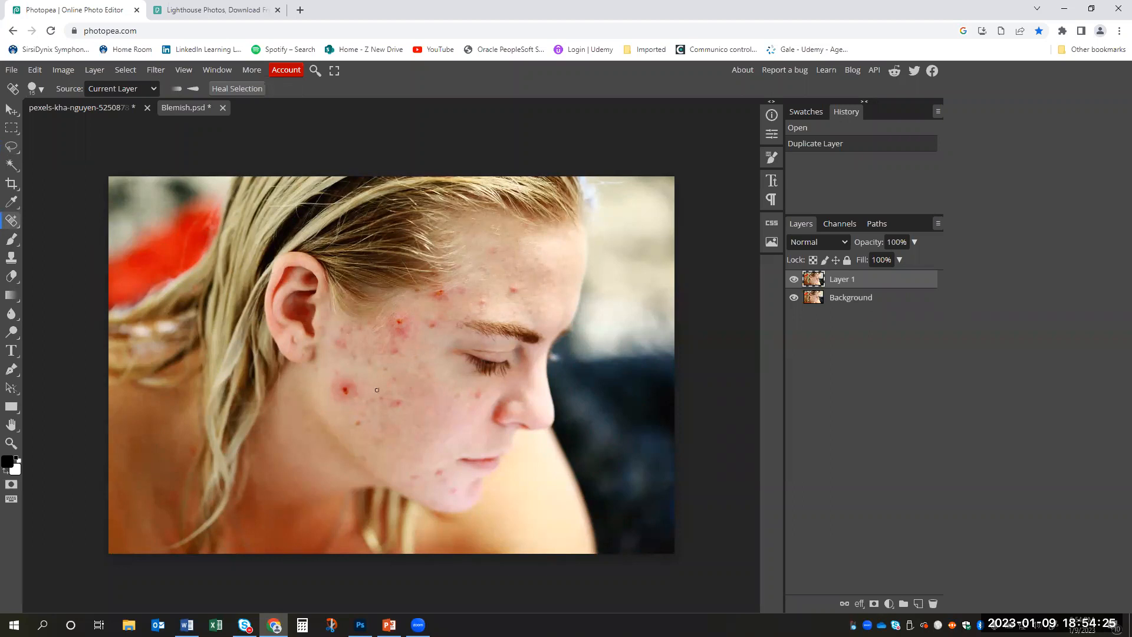
{"action": "key", "text": "z"}
{"action": "left_click", "coordinate": [514, 284]}
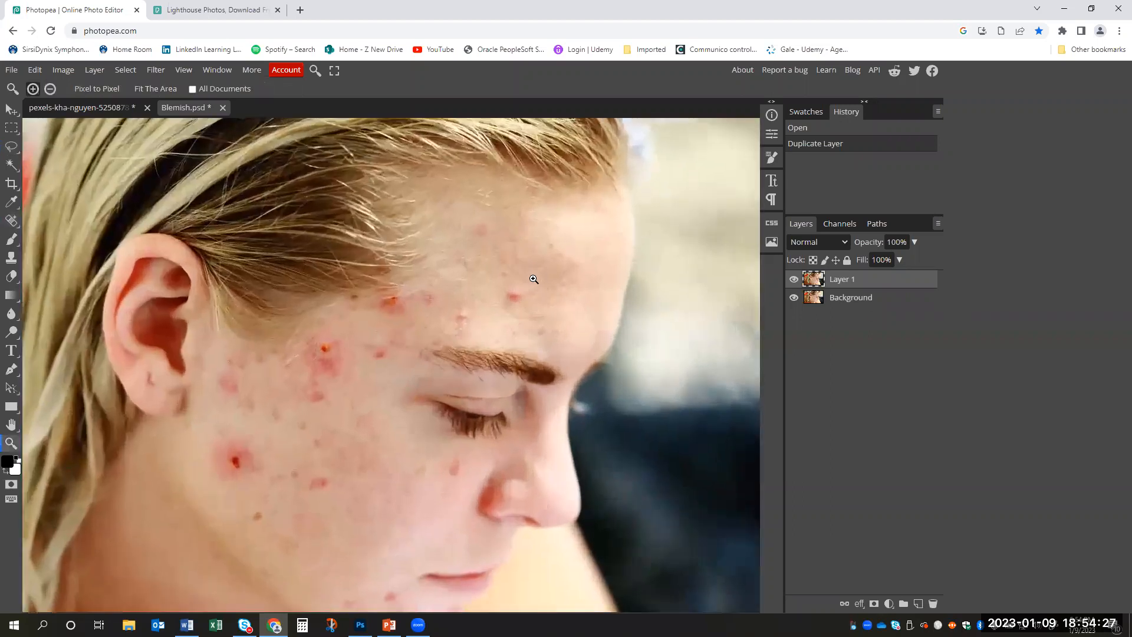
{"action": "left_click_drag", "start_coordinate": [530, 277], "coordinate": [488, 263]}
{"action": "key", "text": "space"}
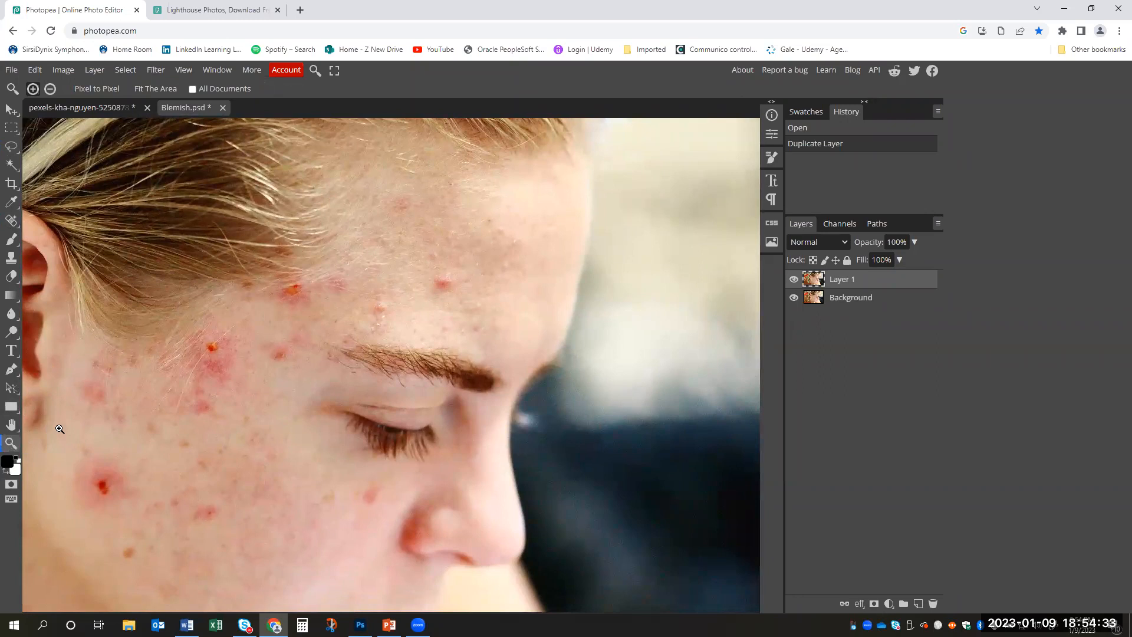
{"action": "key", "text": "space"}
{"action": "left_click_drag", "start_coordinate": [452, 235], "coordinate": [440, 263]}
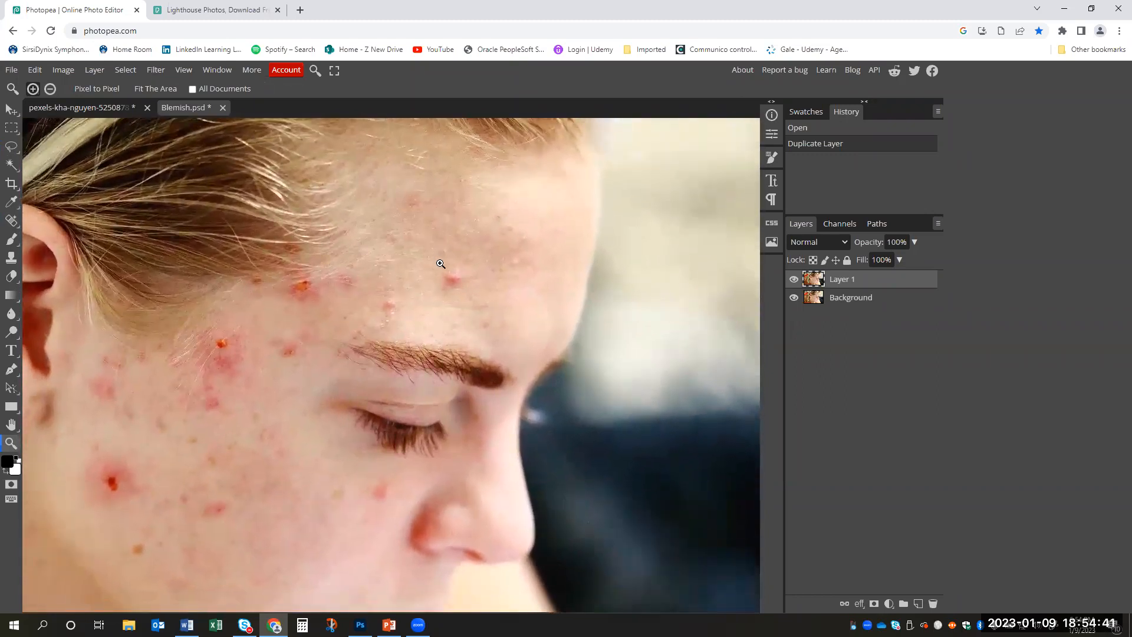
{"action": "key", "text": "j"}
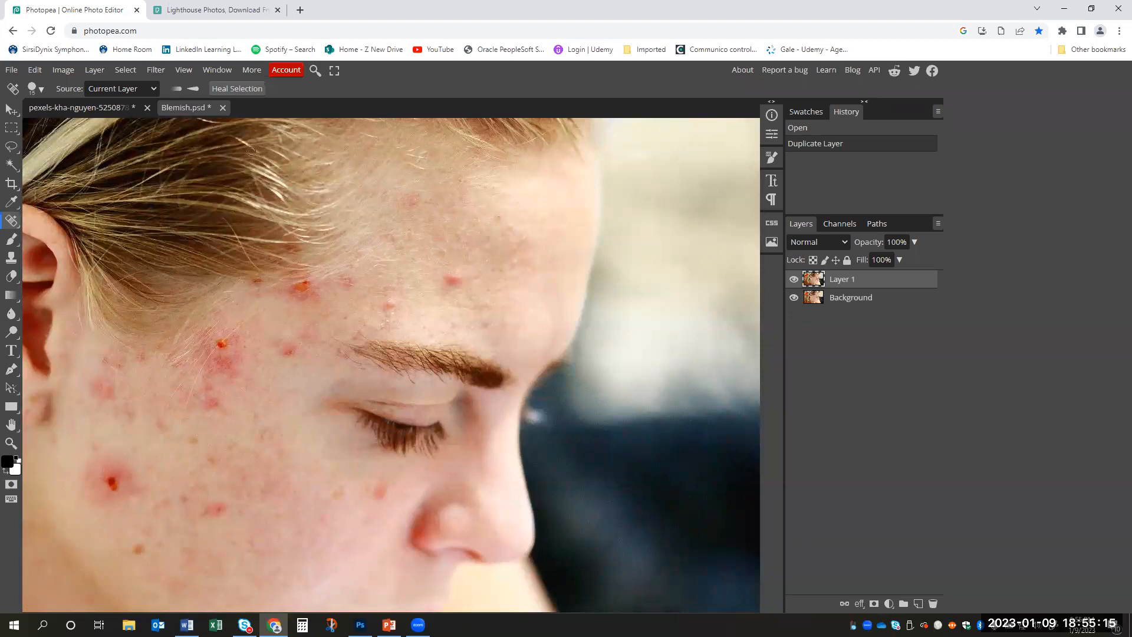
- Enlarge the healing brush to cover a single spot, and heal the three forehead blemishes and the one beside the nose
{"action": "left_click", "coordinate": [43, 89]}
{"action": "key", "text": "bracketright"}
{"action": "key", "text": "bracketright"}
{"action": "key", "text": "bracketright"}
{"action": "key", "text": "bracketright"}
{"action": "key", "text": "bracketright"}
{"action": "key", "text": "bracketright"}
{"action": "key", "text": "bracketright"}
{"action": "key", "text": "bracketleft"}
{"action": "key", "text": "bracketleft"}
{"action": "key", "text": "bracketleft"}
{"action": "key", "text": "bracketleft"}
{"action": "key", "text": "bracketleft"}
{"action": "key", "text": "bracketleft"}
{"action": "key", "text": "bracketleft"}
{"action": "key", "text": "bracketleft"}
{"action": "key", "text": "bracketright"}
{"action": "key", "text": "bracketright"}
{"action": "key", "text": "bracketright"}
{"action": "left_click", "coordinate": [454, 279]}
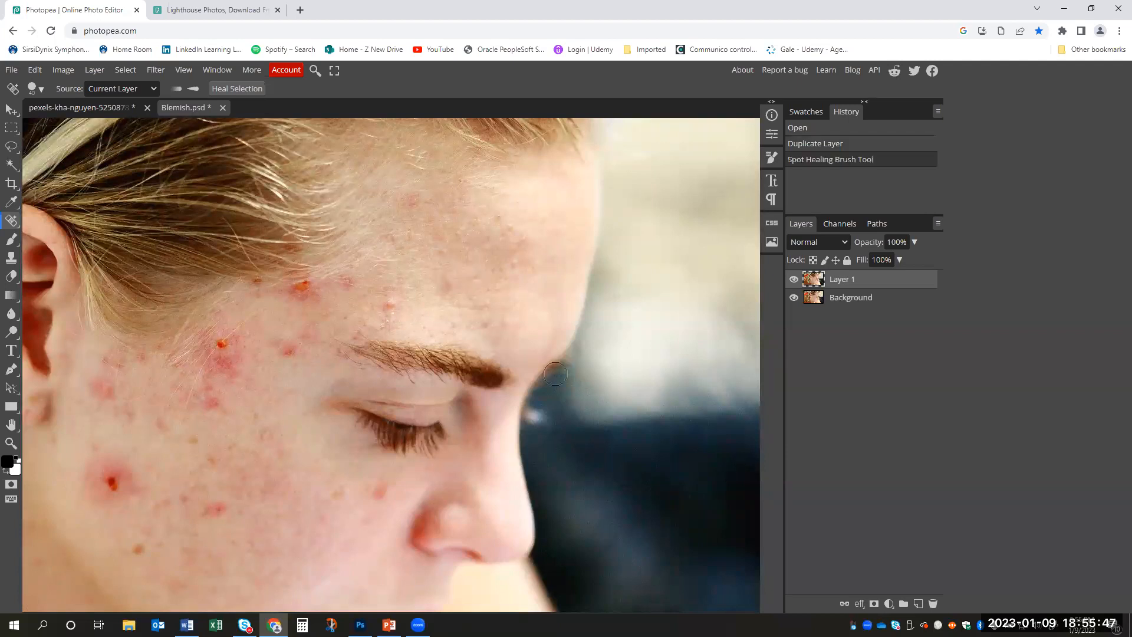
{"action": "left_click", "coordinate": [389, 303]}
{"action": "left_click", "coordinate": [380, 489]}
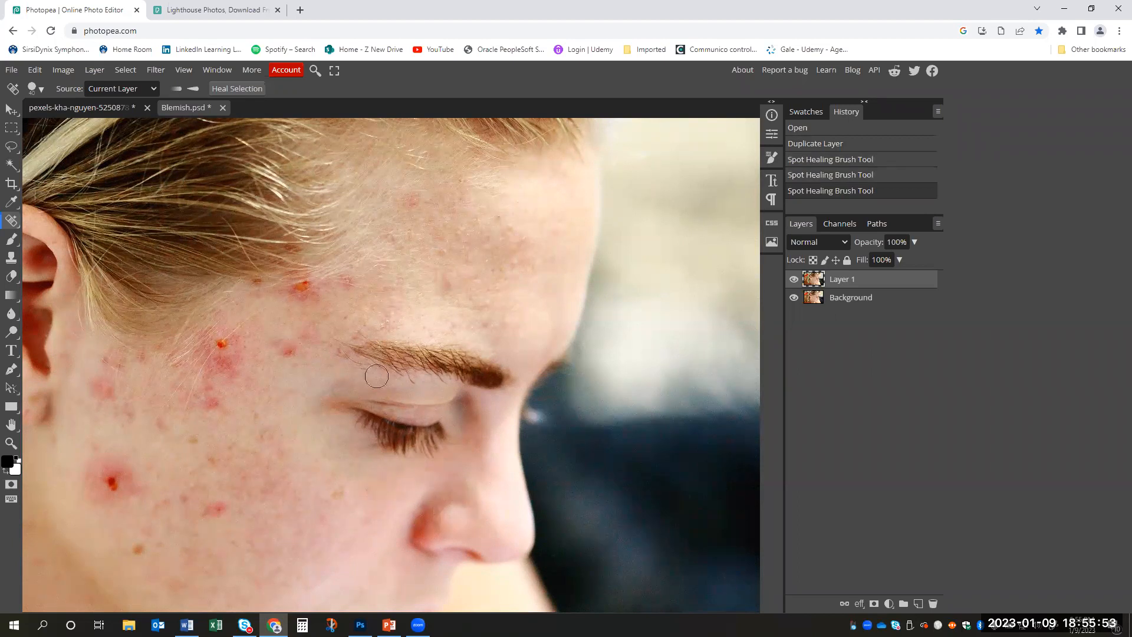
{"action": "left_click", "coordinate": [415, 198]}
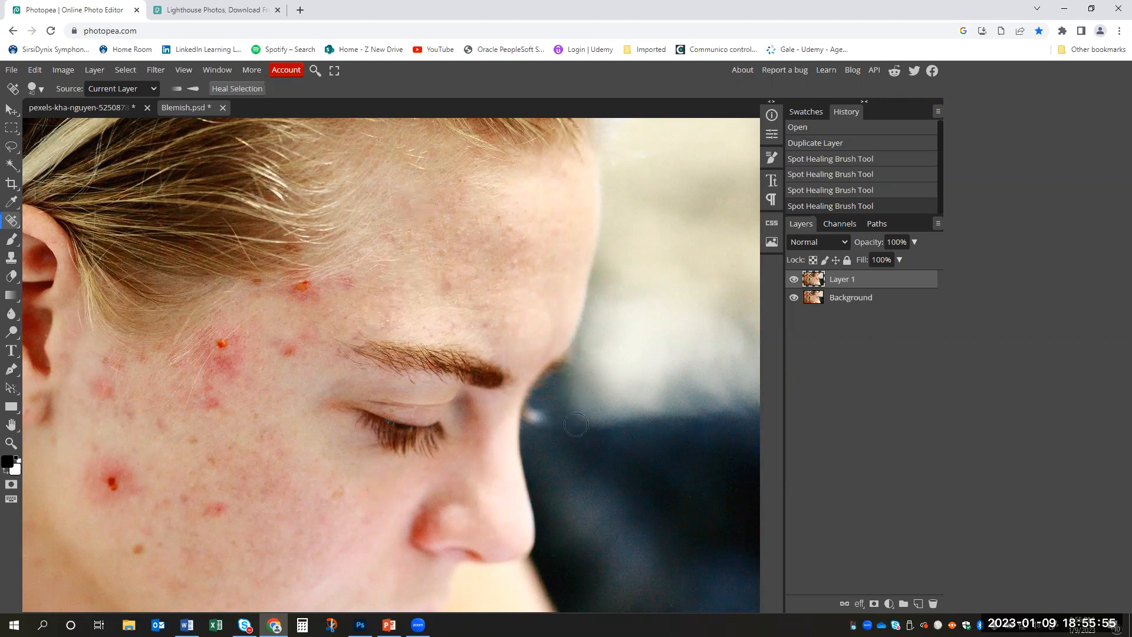
- Heal the dark center of the large cheek blemish below the ear, and heal its surrounding redness with a larger brush
{"action": "left_click_drag", "start_coordinate": [349, 353], "coordinate": [454, 271]}
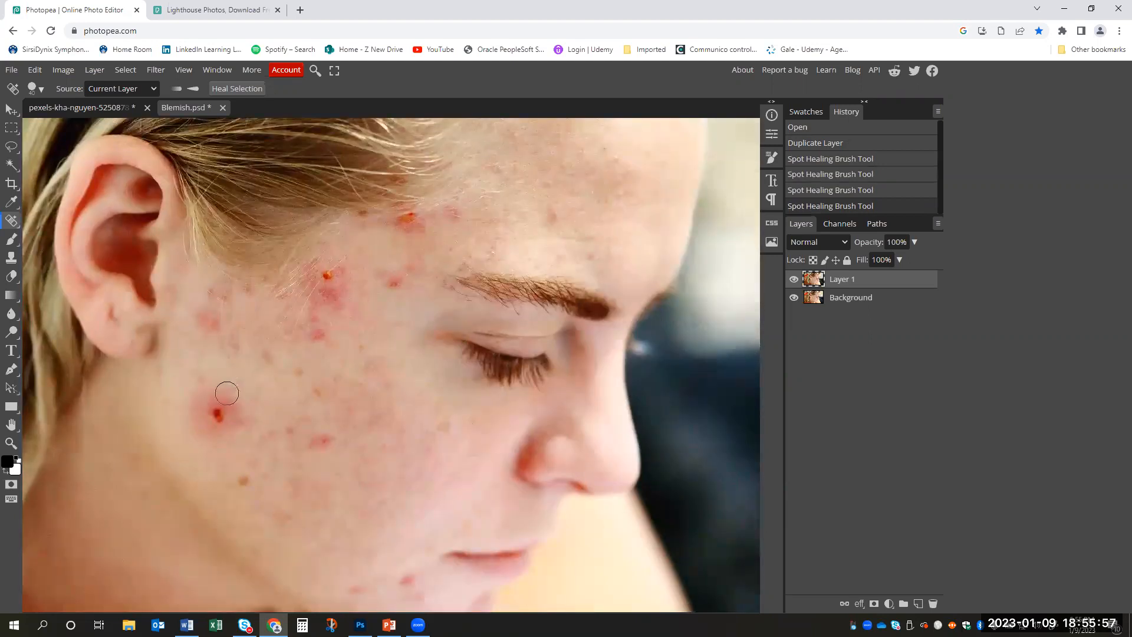
{"action": "left_click", "coordinate": [216, 413]}
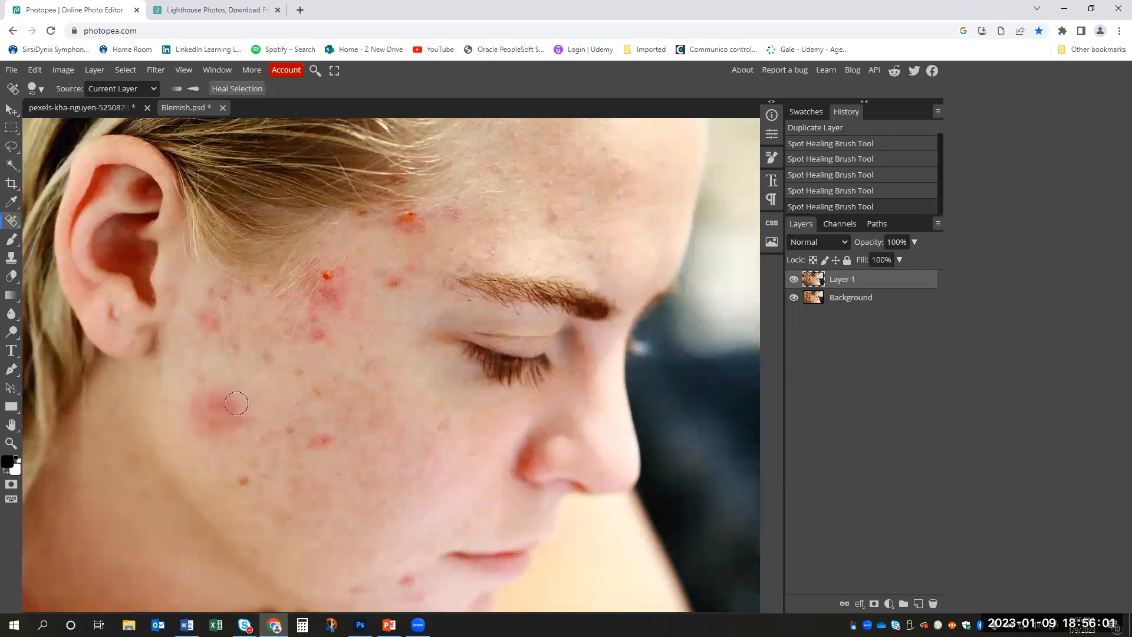
{"action": "key", "text": "bracketright"}
{"action": "key", "text": "bracketright"}
{"action": "key", "text": "bracketright"}
{"action": "key", "text": "bracketright"}
{"action": "key", "text": "bracketright"}
{"action": "key", "text": "bracketright"}
{"action": "key", "text": "bracketright"}
{"action": "left_click", "coordinate": [219, 408]}
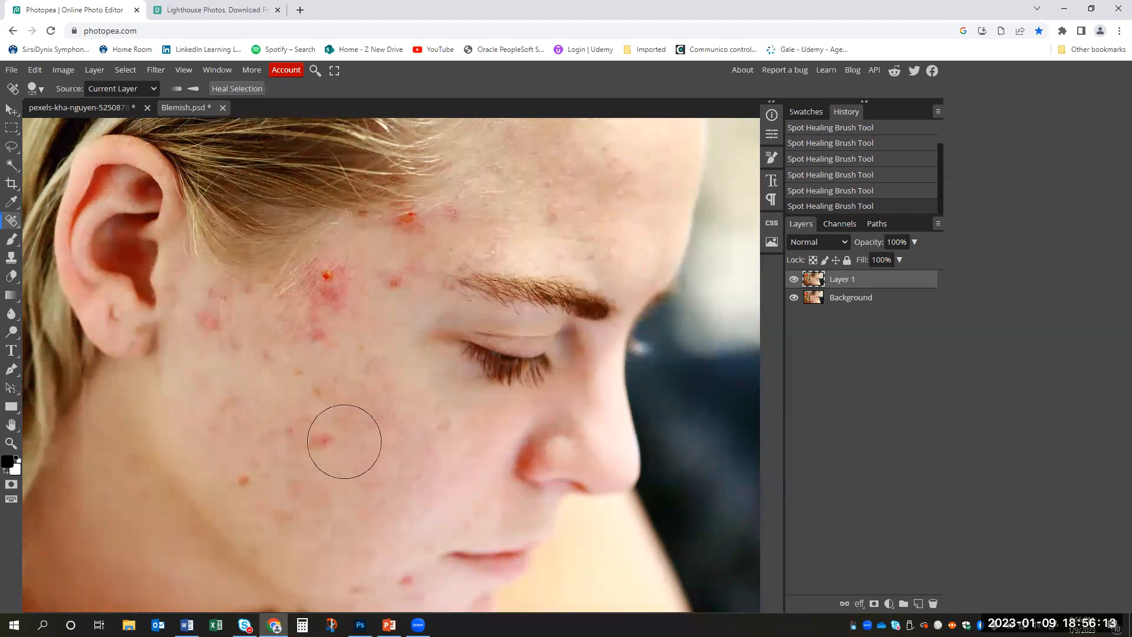
- Shrink the healing brush and heal the mid-cheek spot and the two spots beside the outer end of the eyebrow
{"action": "key", "text": "bracketleft"}
{"action": "key", "text": "bracketleft"}
{"action": "key", "text": "bracketleft"}
{"action": "key", "text": "bracketleft"}
{"action": "key", "text": "bracketleft"}
{"action": "key", "text": "bracketleft"}
{"action": "key", "text": "bracketleft"}
{"action": "left_click", "coordinate": [324, 441]}
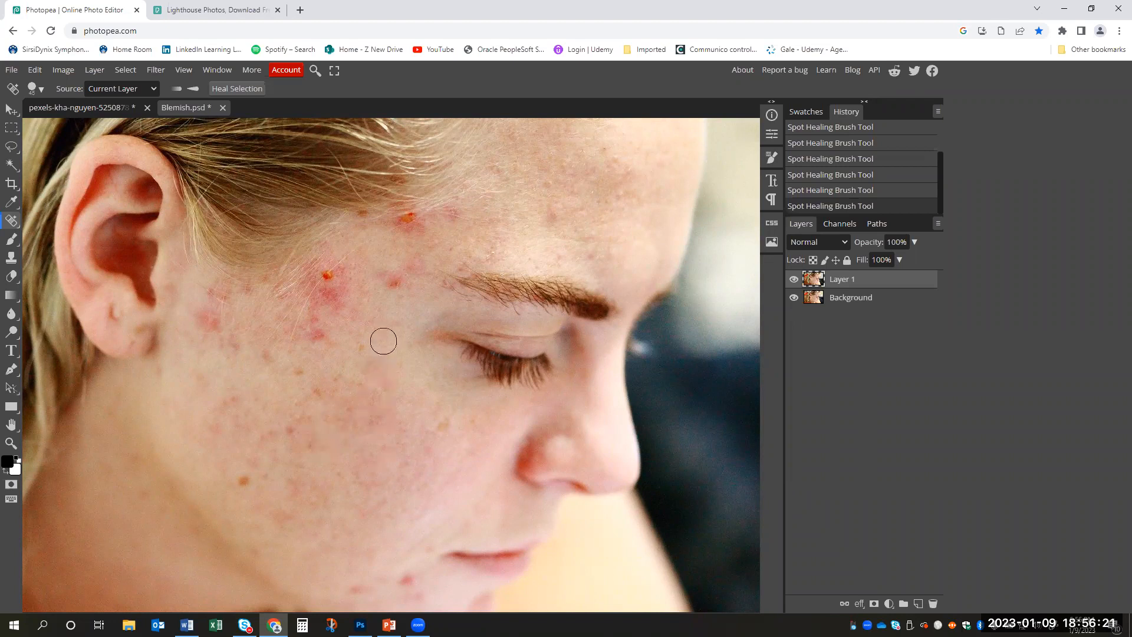
{"action": "left_click", "coordinate": [392, 279]}
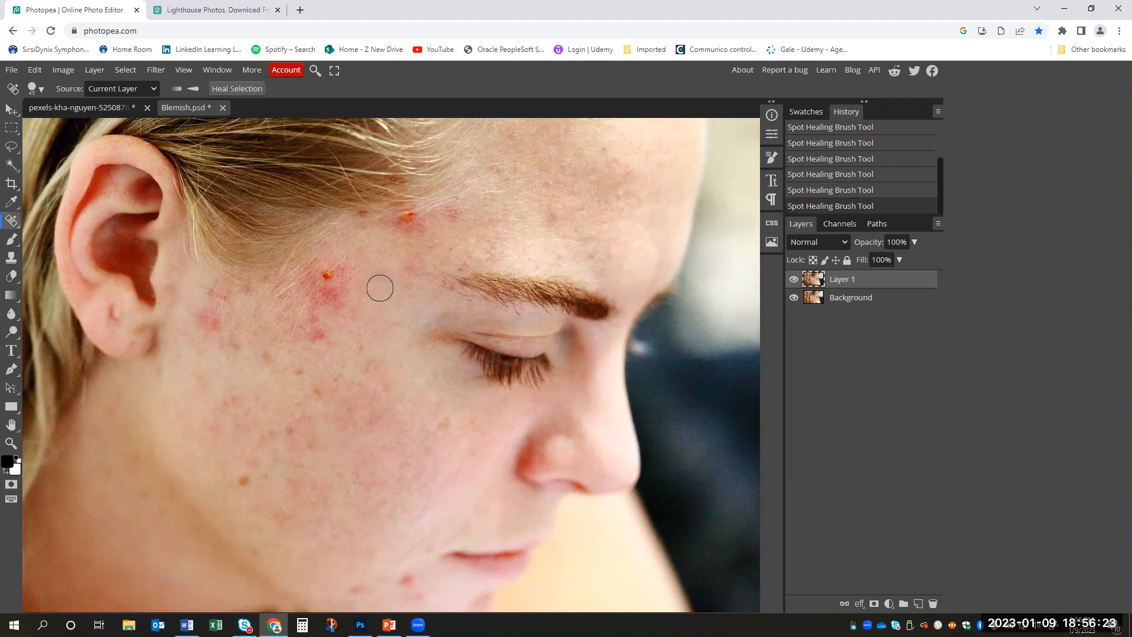
{"action": "left_click", "coordinate": [415, 264]}
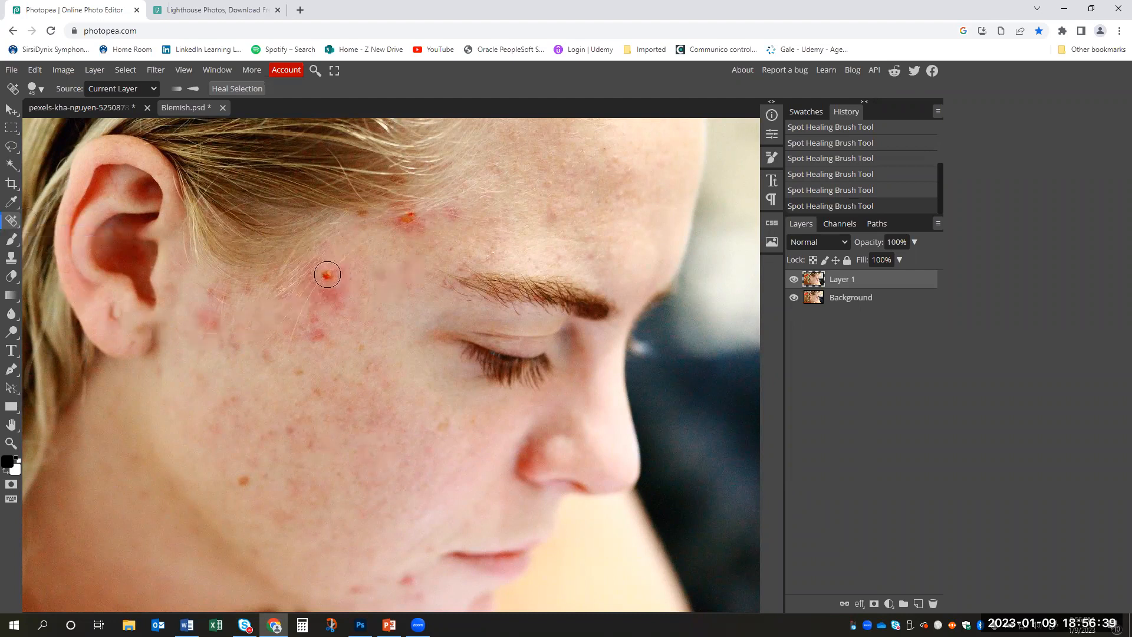
- Heal the bright red spots on the upper cheek and temple, including those along the hairline
{"action": "left_click", "coordinate": [329, 276]}
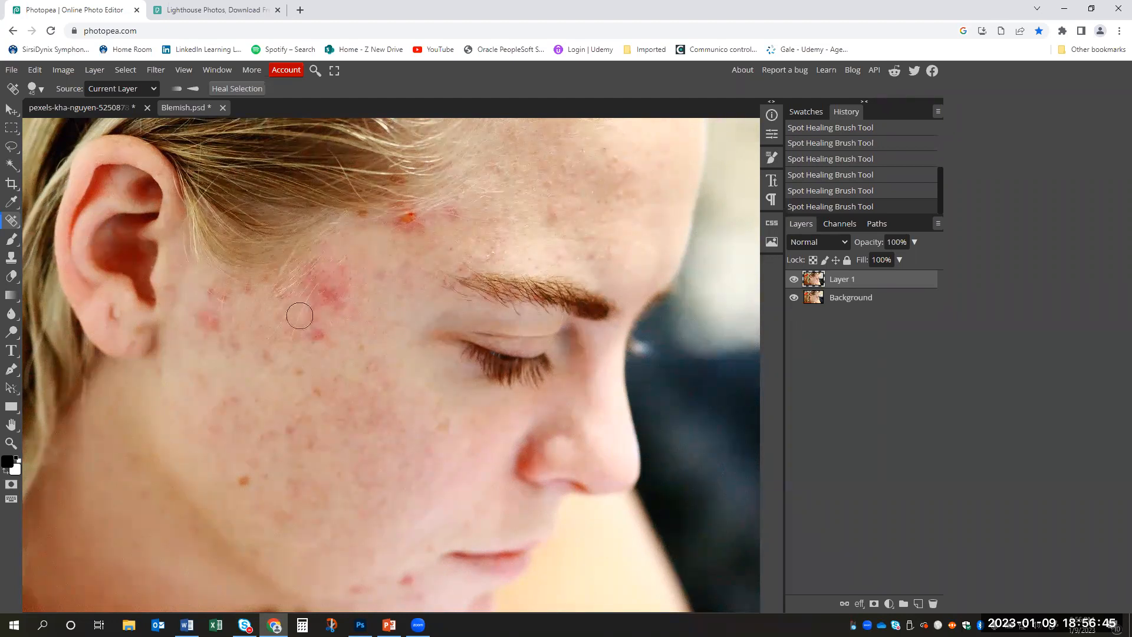
{"action": "left_click", "coordinate": [319, 334]}
{"action": "left_click", "coordinate": [318, 316]}
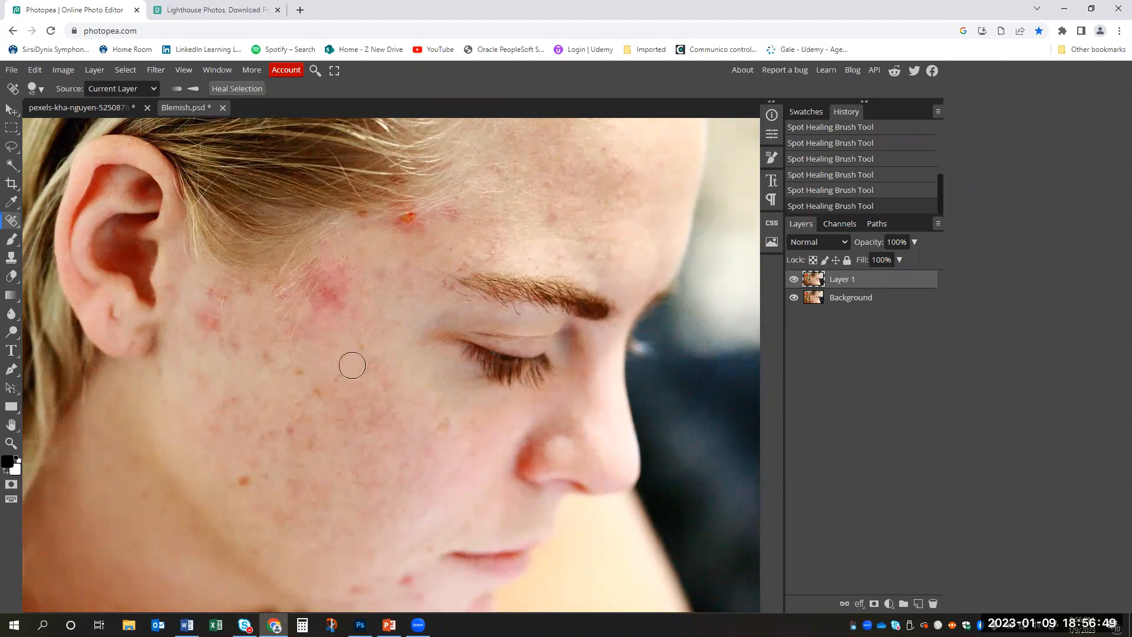
{"action": "left_click", "coordinate": [341, 299]}
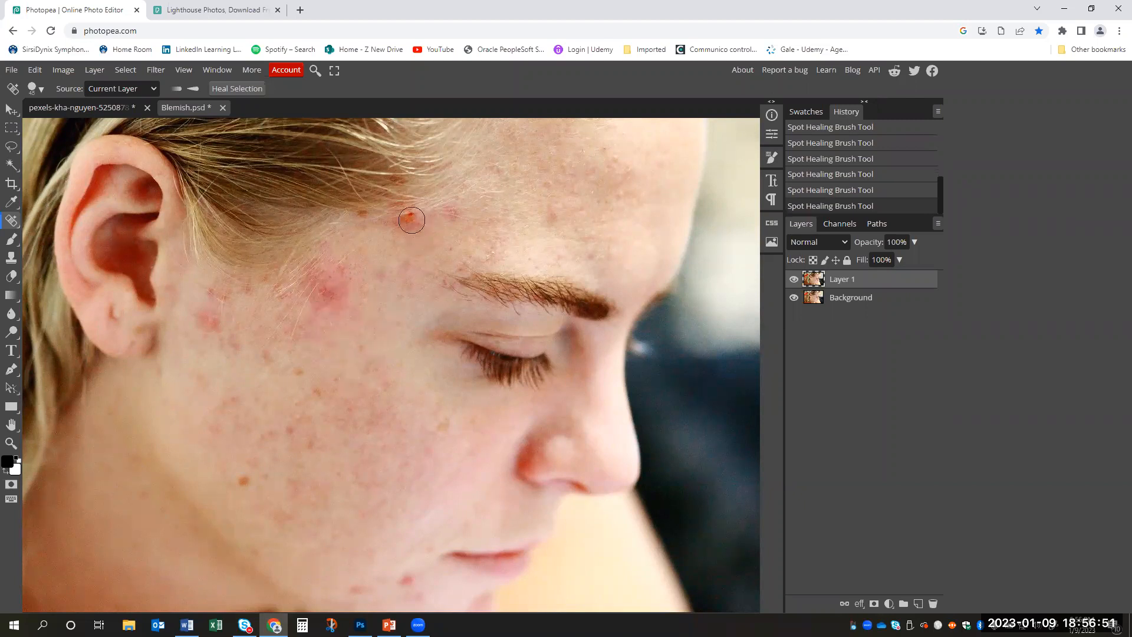
{"action": "left_click", "coordinate": [411, 218]}
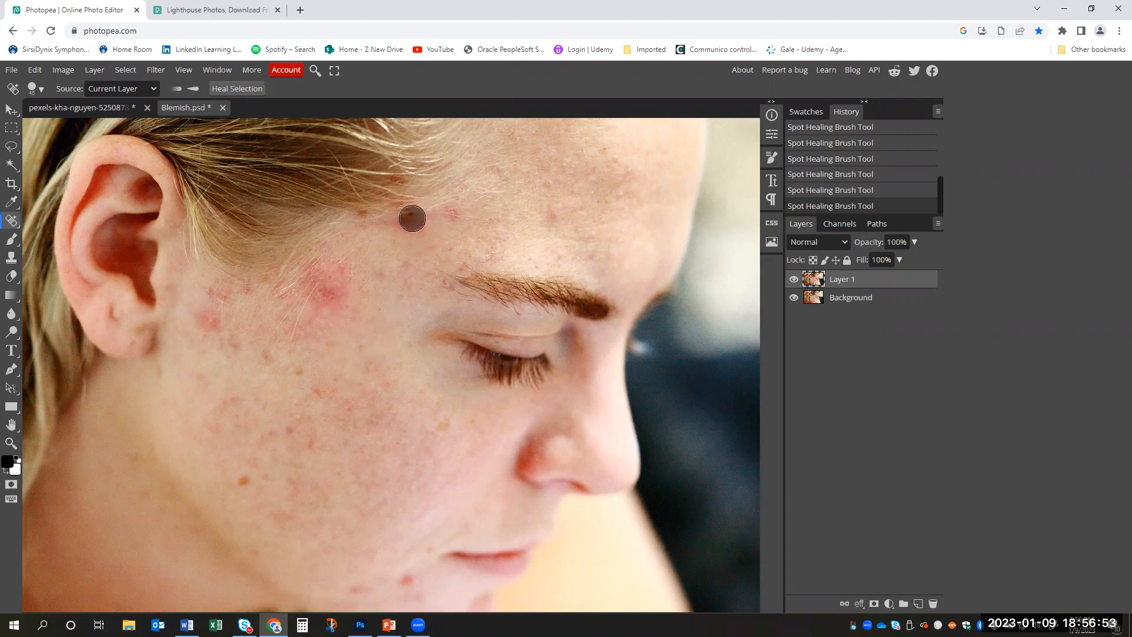
{"action": "left_click", "coordinate": [455, 220]}
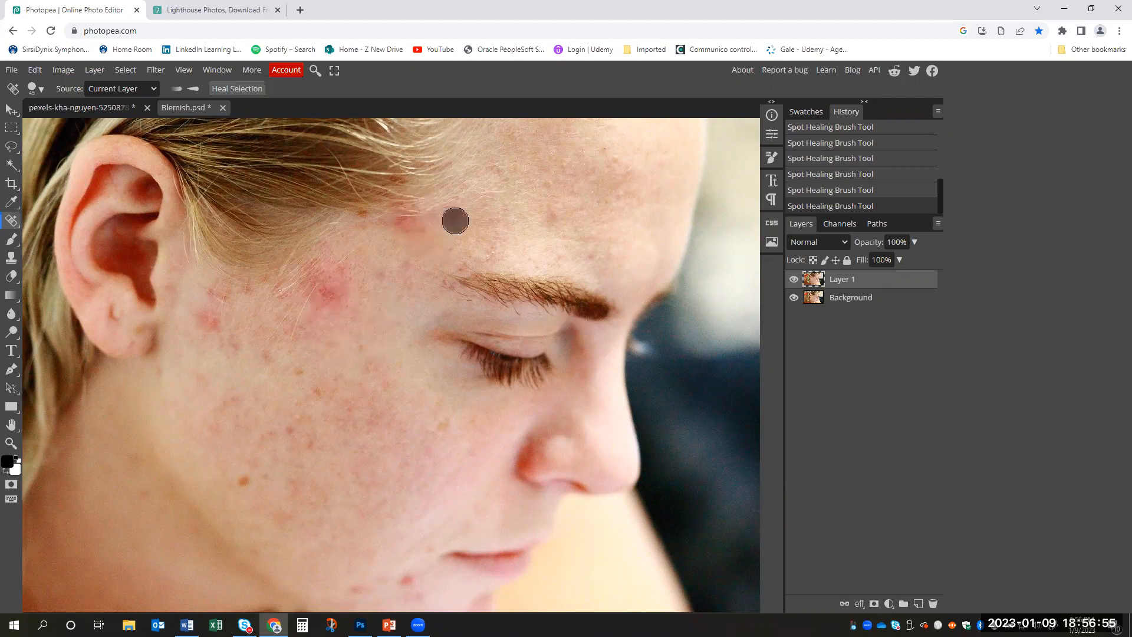
- Heal the red spots on the chin and along the jaw below the mouth
{"action": "scroll", "coordinate": [381, 489], "scroll_direction": "down", "scroll_amount": 3}
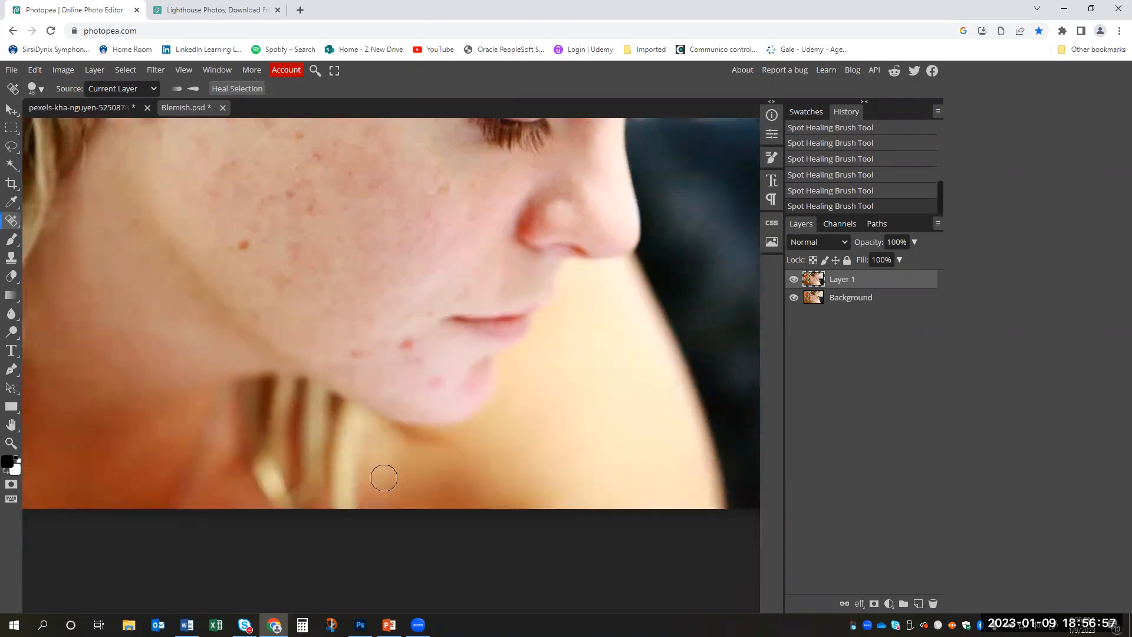
{"action": "scroll", "coordinate": [394, 464], "scroll_direction": "up", "scroll_amount": 2}
{"action": "left_click", "coordinate": [407, 461]}
{"action": "left_click", "coordinate": [417, 478]}
{"action": "left_click", "coordinate": [437, 504]}
{"action": "left_click", "coordinate": [354, 470]}
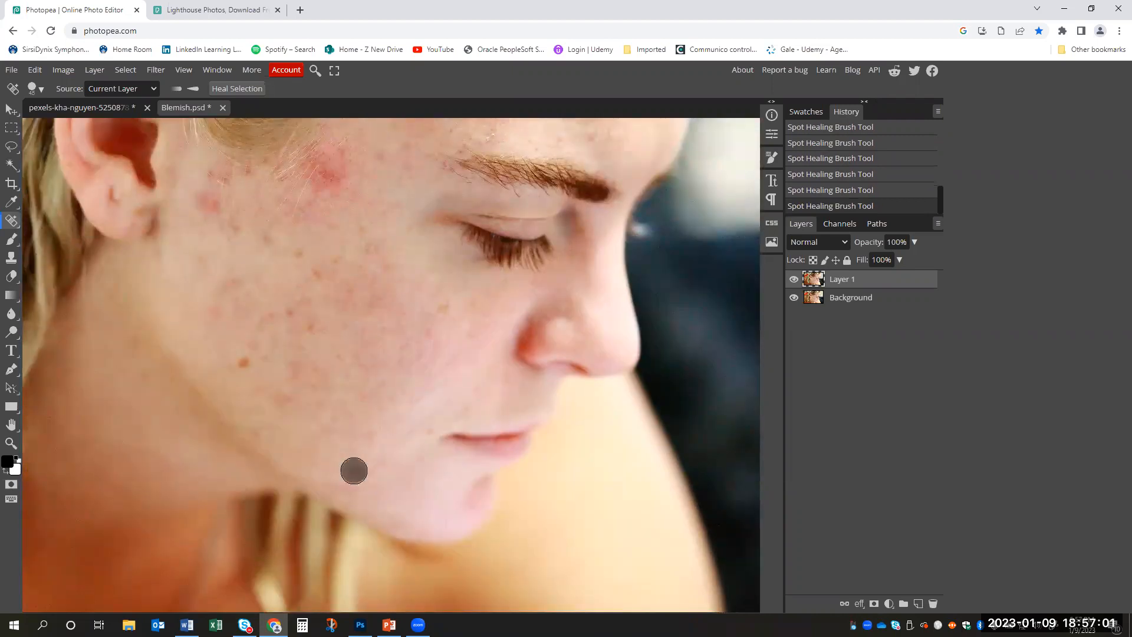
- Switch to the Healing Brush Tool and enlarge its brush for the red patch on the temple
{"action": "scroll", "coordinate": [383, 462], "scroll_direction": "up", "scroll_amount": 3}
{"action": "scroll", "coordinate": [383, 462], "scroll_direction": "down", "scroll_amount": 1}
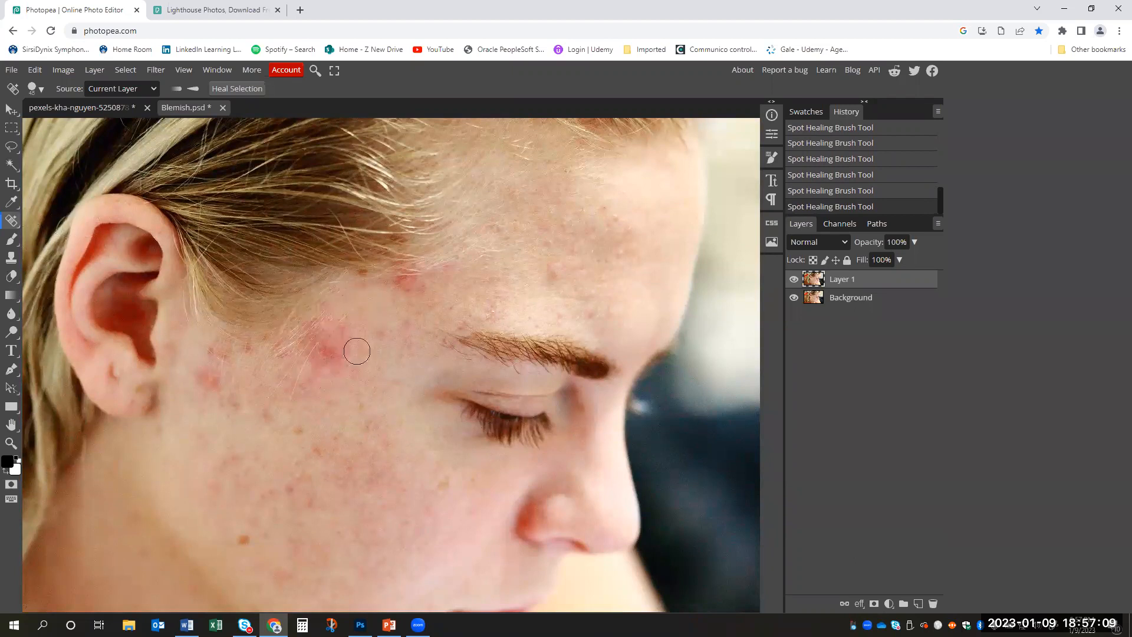
{"action": "right_click", "coordinate": [16, 230]}
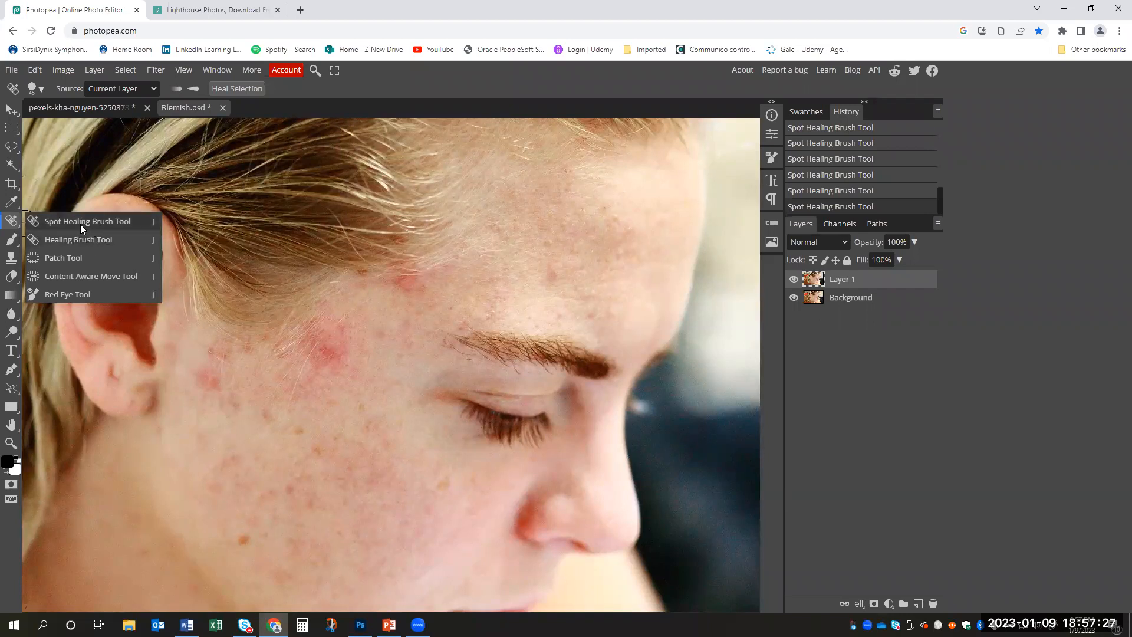
{"action": "left_click", "coordinate": [86, 240]}
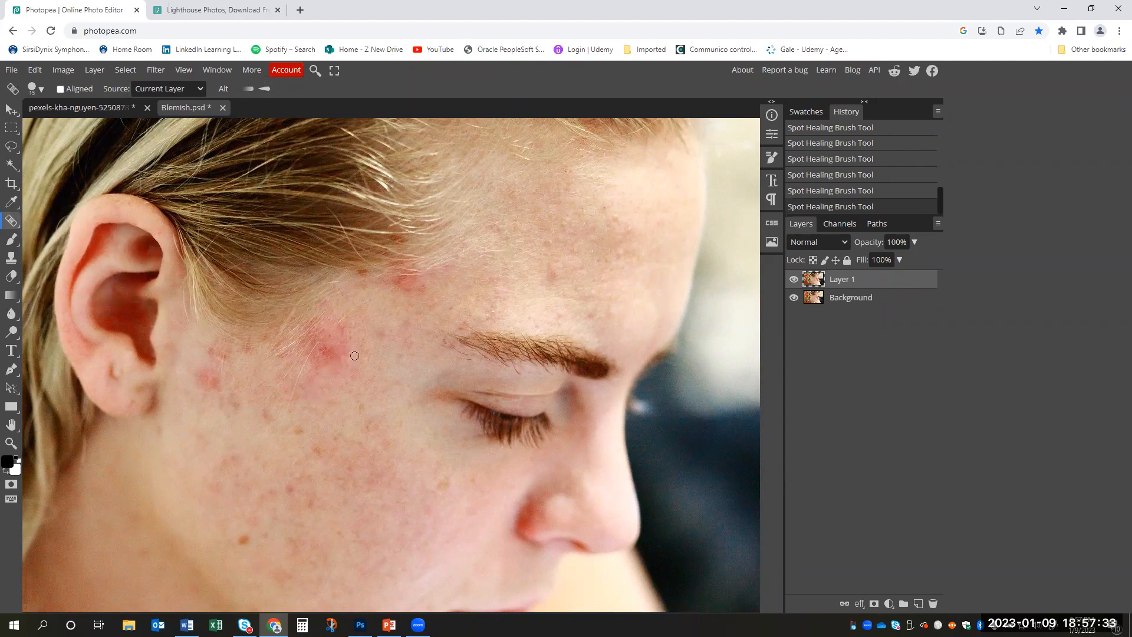
{"action": "key", "text": "bracketright"}
{"action": "key", "text": "bracketright"}
- Try to heal the large red patch on the temple with a few Healing Brush strokes
{"action": "left_click_drag", "start_coordinate": [335, 339], "coordinate": [340, 351]}
{"action": "left_click_drag", "start_coordinate": [344, 331], "coordinate": [311, 374]}
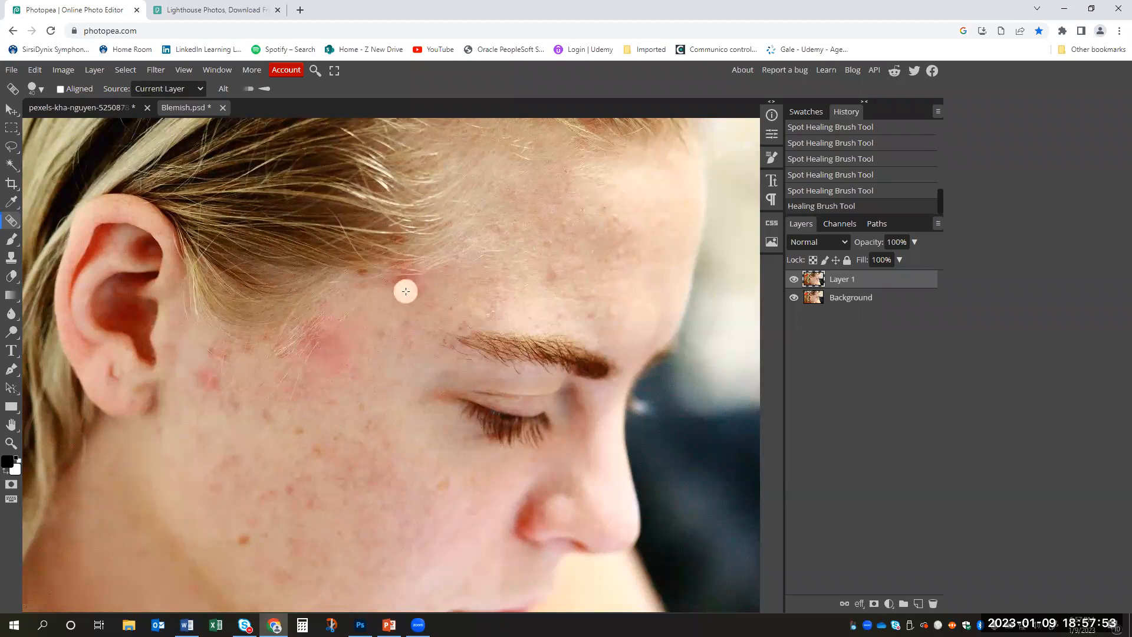
{"action": "left_click_drag", "start_coordinate": [366, 324], "coordinate": [319, 384]}
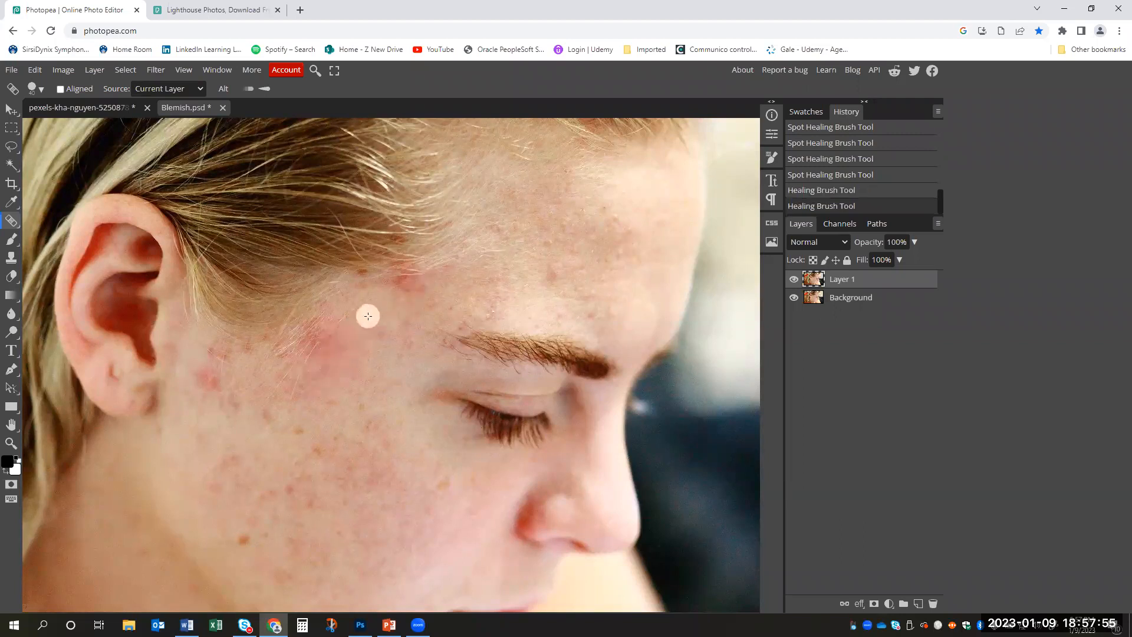
{"action": "left_click_drag", "start_coordinate": [357, 324], "coordinate": [331, 380]}
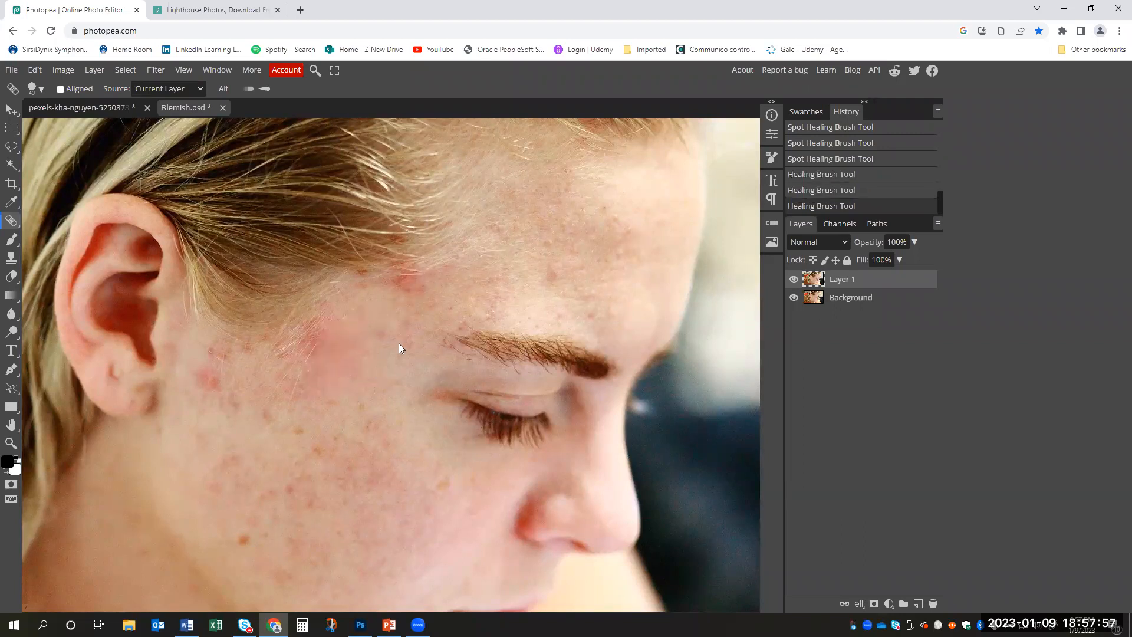
- Undo the three Healing Brush strokes on the temple
{"action": "key", "text": "ctrl+z"}
{"action": "key", "text": "ctrl+z"}
{"action": "key", "text": "ctrl+z"}
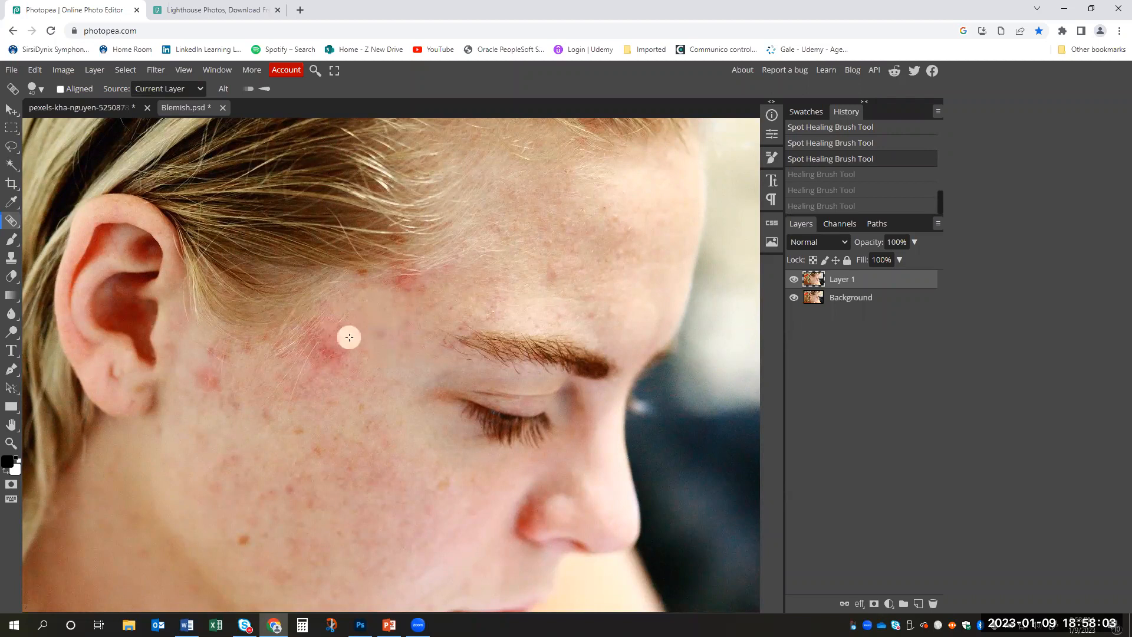
- Using the Healing Brush, sample clear skin beside the temple's red patch and dab it over the patch's center and lower part
{"action": "right_click", "coordinate": [11, 220]}
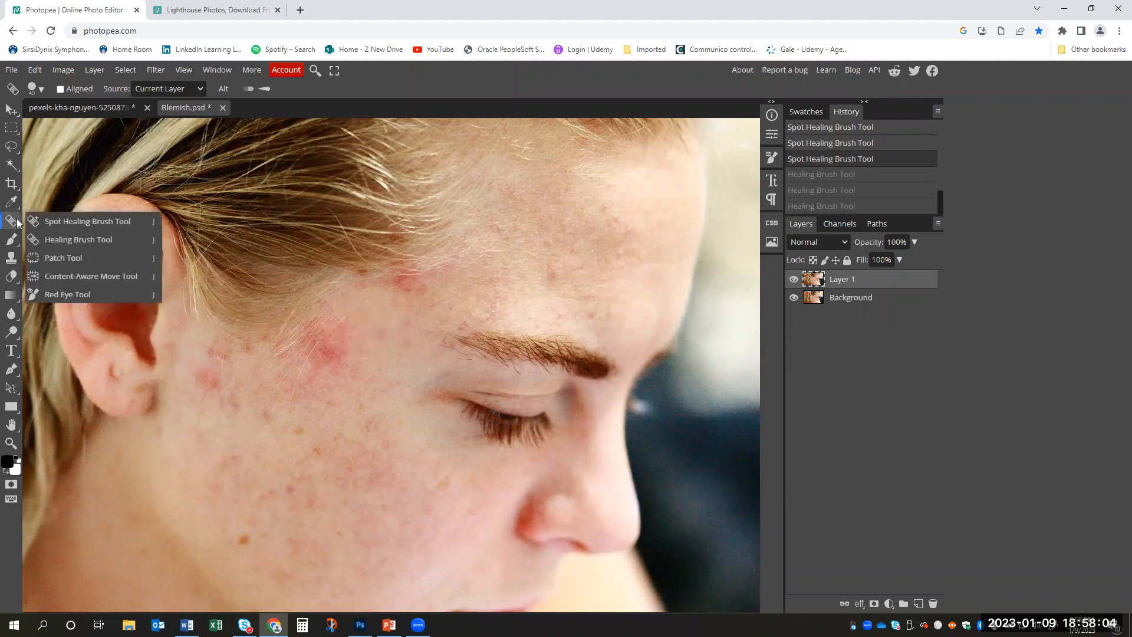
{"action": "left_click", "coordinate": [54, 238]}
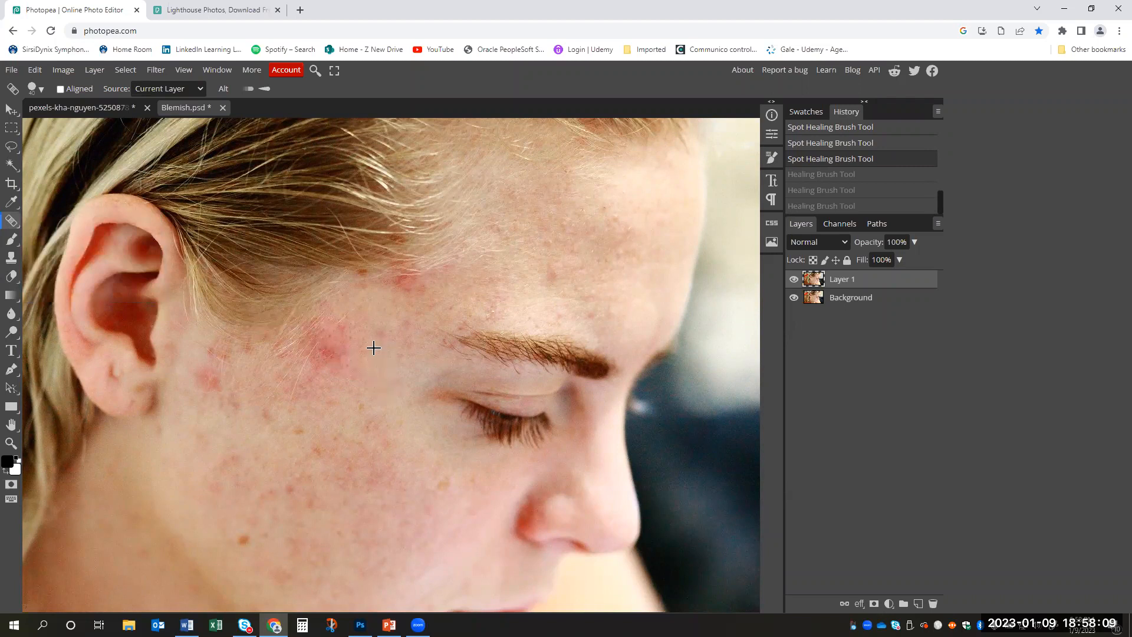
{"action": "mouse_move", "coordinate": [371, 358]}
{"action": "left_mouse_down"}
{"action": "mouse_move", "coordinate": [335, 340]}
{"action": "mouse_move", "coordinate": [334, 349]}
{"action": "left_mouse_up"}
{"action": "left_click", "coordinate": [334, 349]}
{"action": "left_click", "coordinate": [330, 354]}
{"action": "left_click", "coordinate": [328, 365]}
{"action": "left_click", "coordinate": [325, 363]}
{"action": "left_click", "coordinate": [325, 372]}
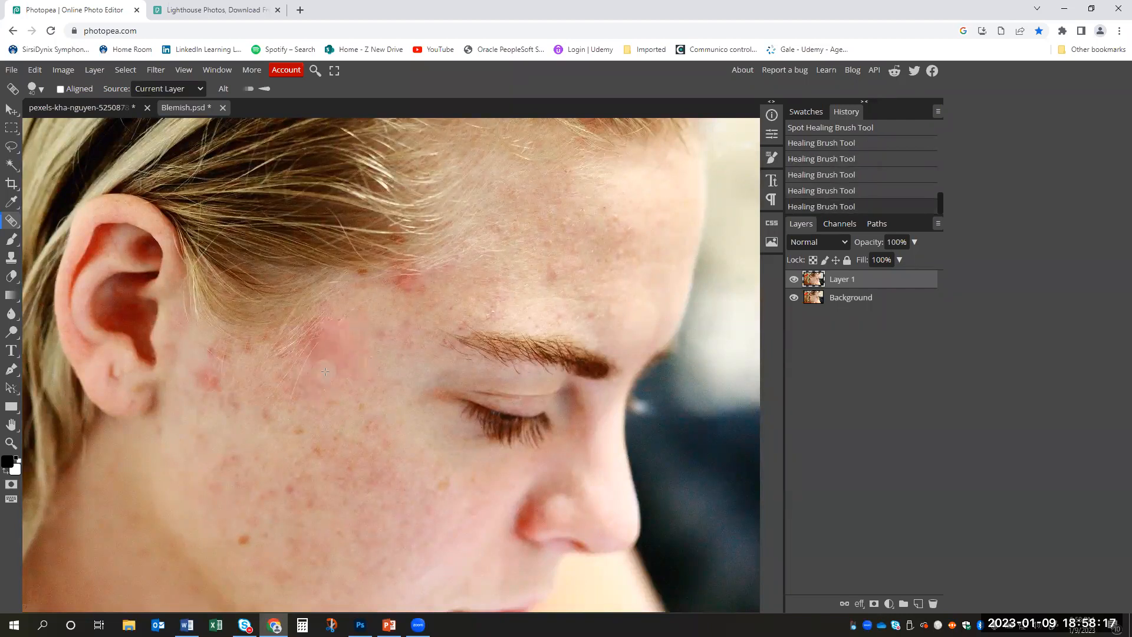
- Heal the remaining redness around the temple patch and the red spot by the hairline above the eyebrow
{"action": "left_click", "coordinate": [345, 351]}
{"action": "left_click", "coordinate": [354, 374]}
{"action": "left_click", "coordinate": [336, 352]}
{"action": "left_click", "coordinate": [332, 354]}
{"action": "left_click", "coordinate": [322, 361]}
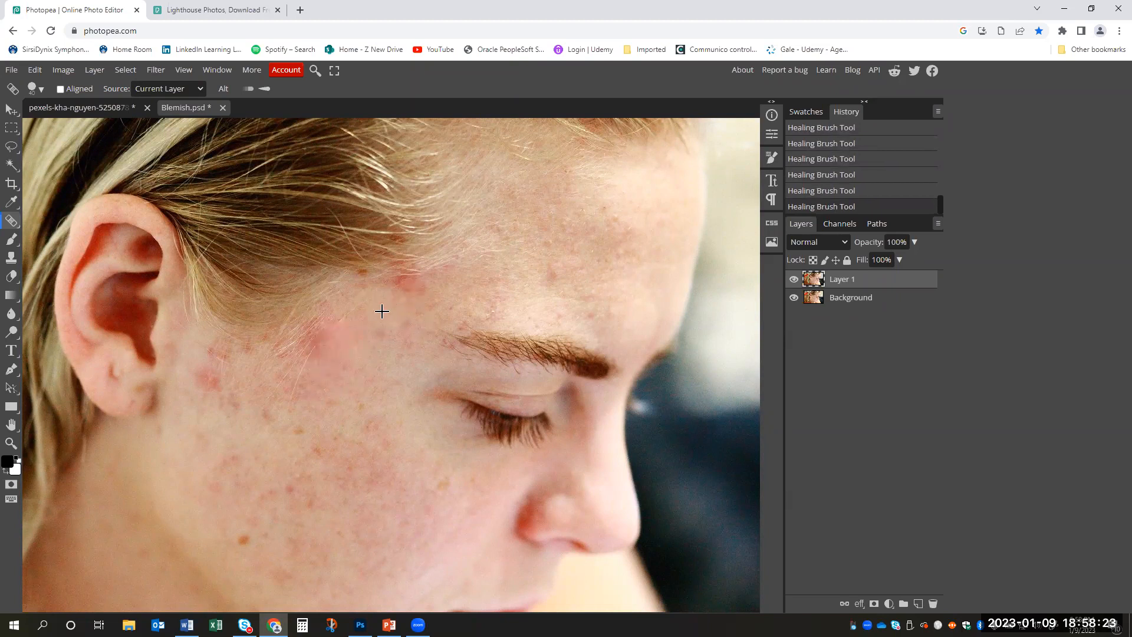
{"action": "left_click", "coordinate": [413, 294]}
{"action": "left_click_drag", "start_coordinate": [407, 296], "coordinate": [439, 286]}
- Switch to the Clone Tool and enlarge its brush slightly
{"action": "left_click", "coordinate": [11, 258]}
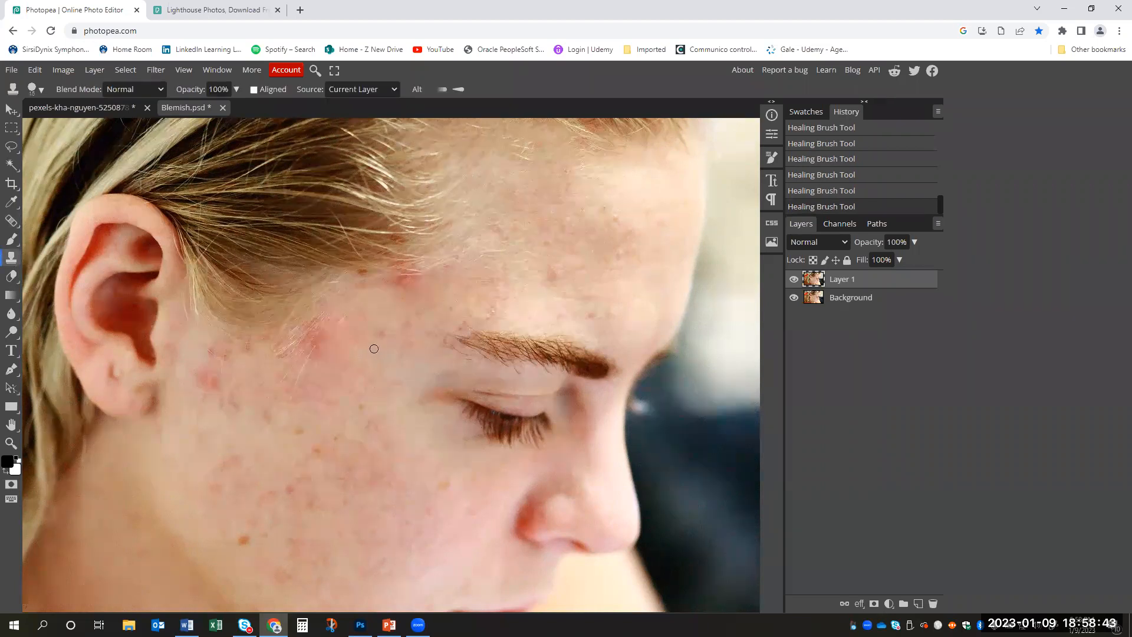
{"action": "key", "text": "]"}
{"action": "key", "text": "]"}
{"action": "key", "text": "]"}
{"action": "key", "text": "["}
{"action": "key", "text": "["}
- Duplicate the Background layer and hide Layer 1 to work on an unretouched copy
{"action": "left_click", "coordinate": [854, 299]}
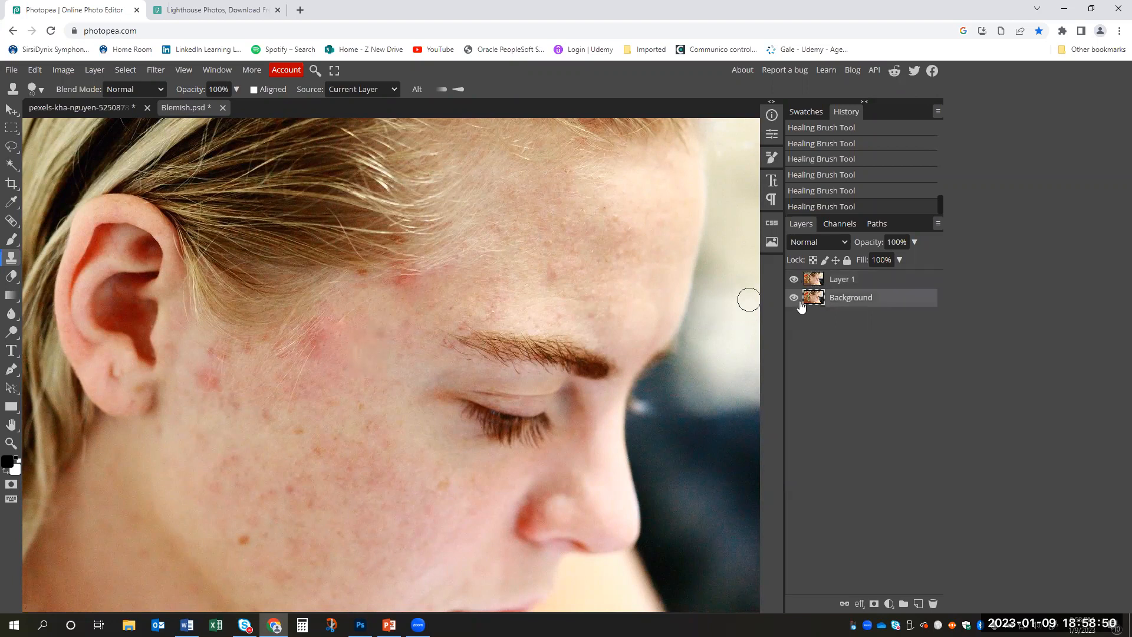
{"action": "right_click", "coordinate": [865, 299]}
{"action": "left_click", "coordinate": [837, 325]}
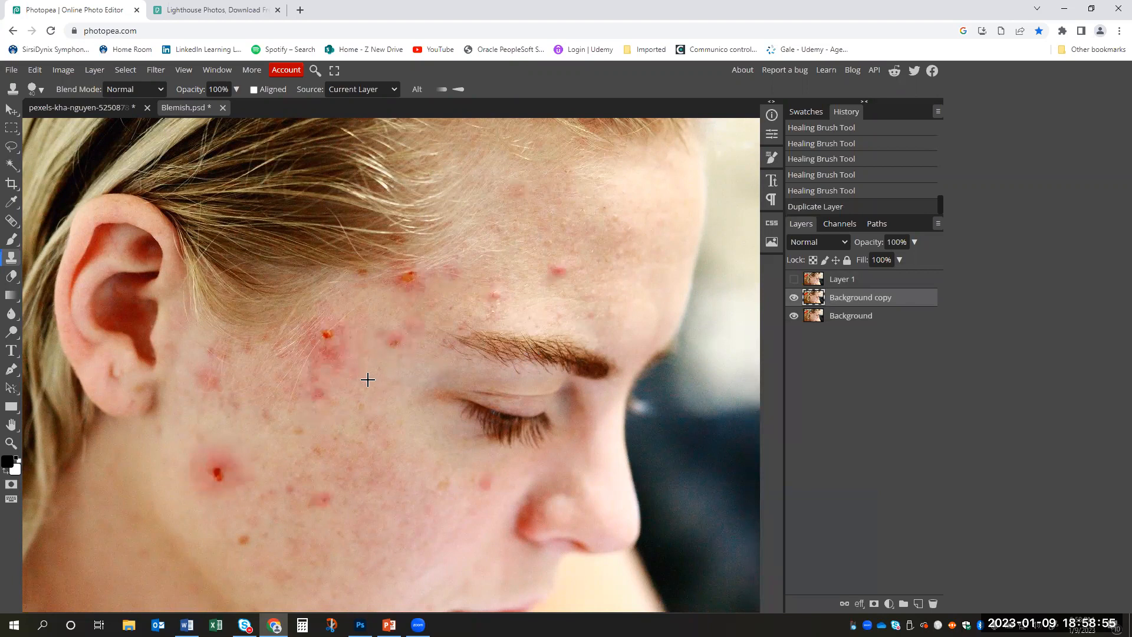
- Clone clear skin from beside the temple over the redness below the temple blemish on the Background copy layer
{"action": "left_click", "coordinate": [352, 356]}
{"action": "left_click", "coordinate": [338, 373]}
{"action": "left_click", "coordinate": [326, 383]}
{"action": "left_click", "coordinate": [315, 393]}
{"action": "left_click", "coordinate": [336, 384]}
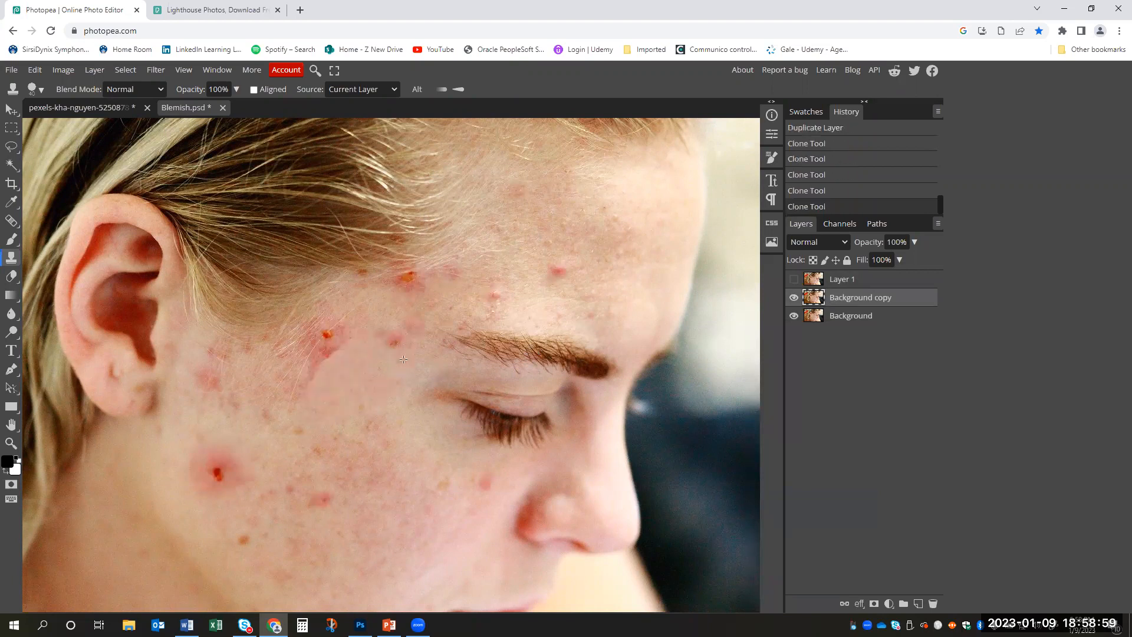
{"action": "left_click", "coordinate": [331, 350]}
{"action": "left_click", "coordinate": [342, 347]}
{"action": "left_click", "coordinate": [331, 355]}
{"action": "left_click", "coordinate": [329, 361]}
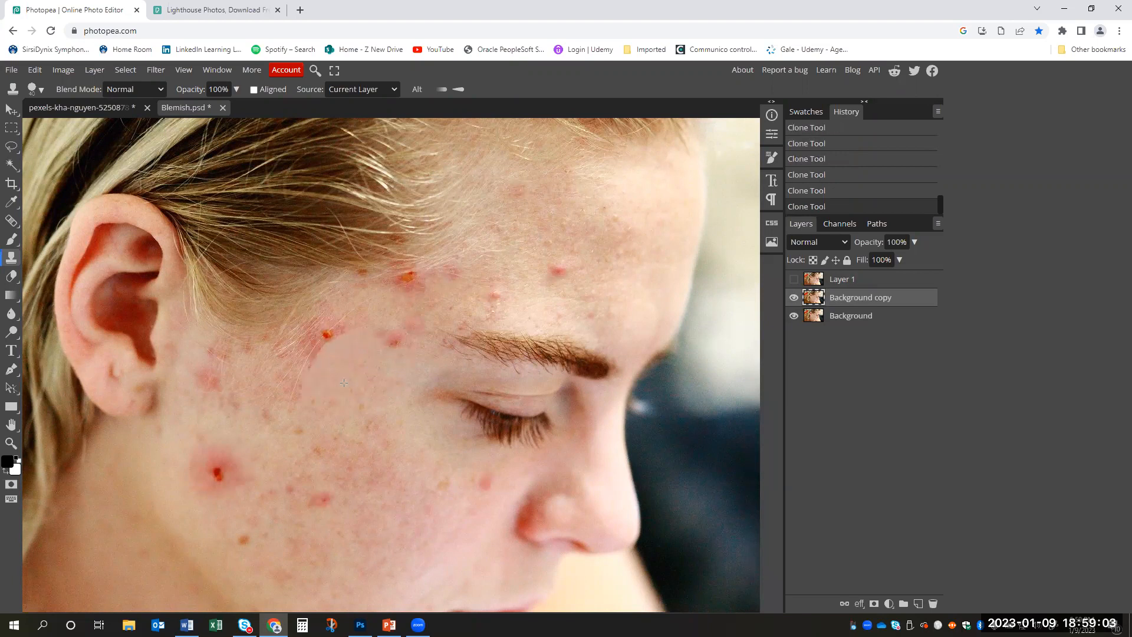
- Set the Clone Tool's opacity to 63%
{"action": "left_click", "coordinate": [236, 89]}
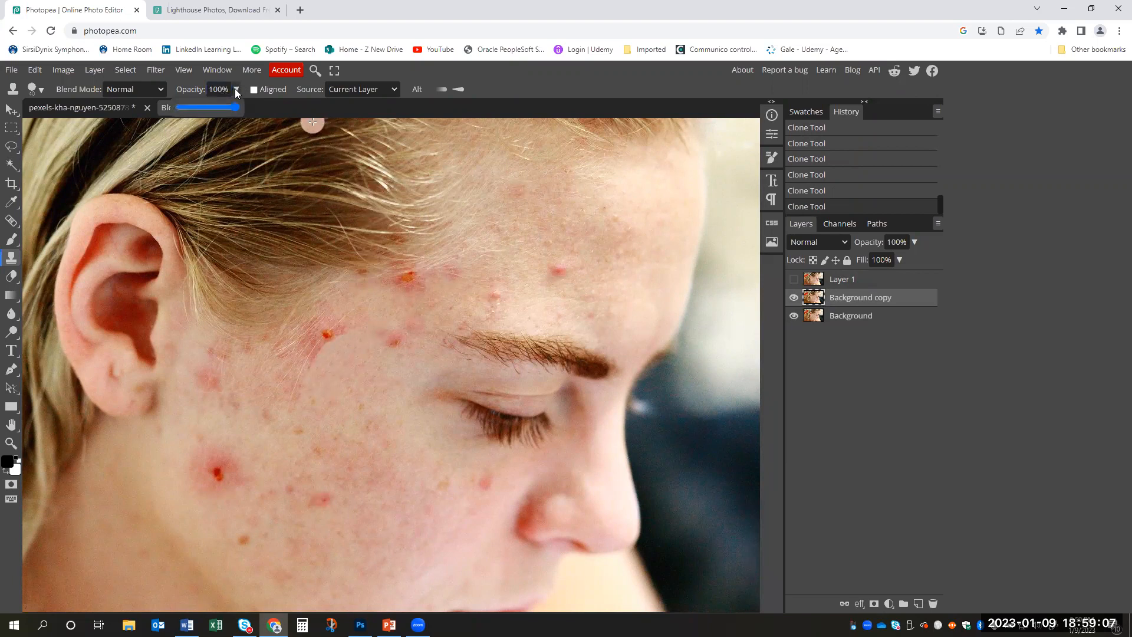
{"action": "left_click_drag", "start_coordinate": [216, 106], "coordinate": [214, 106]}
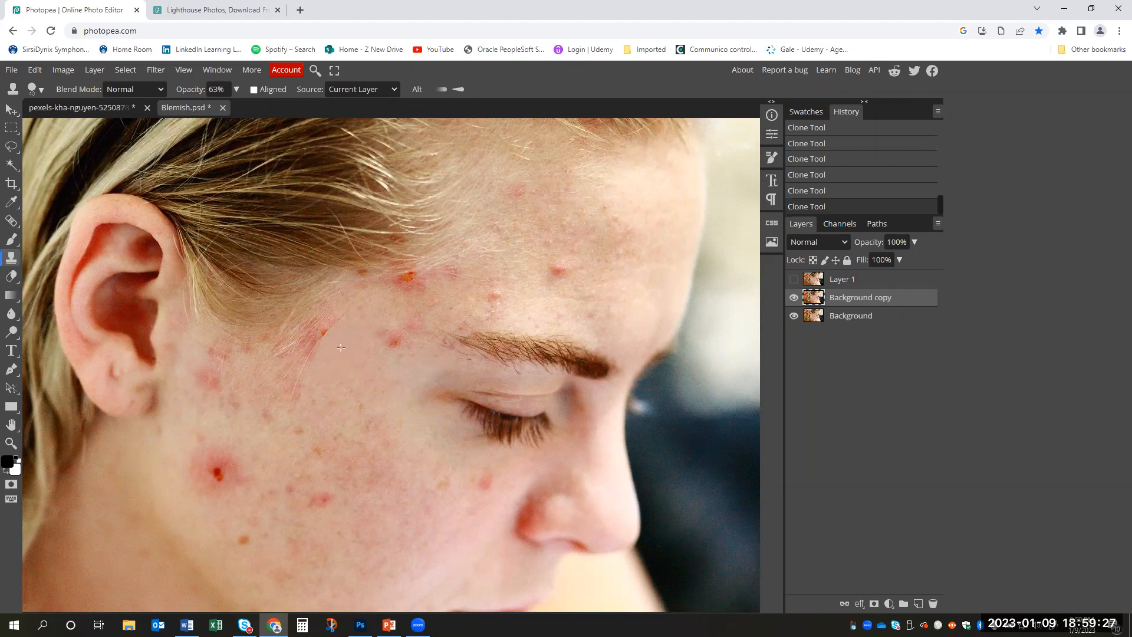
- Clone clear skin over the blemish beside the eyebrow's outer end and the redness at the temple hairline
{"action": "mouse_move", "coordinate": [644, 196]}
{"action": "left_mouse_down"}
{"action": "mouse_move", "coordinate": [661, 237]}
{"action": "mouse_move", "coordinate": [659, 194]}
{"action": "mouse_move", "coordinate": [680, 227]}
{"action": "mouse_move", "coordinate": [677, 190]}
{"action": "left_mouse_up"}
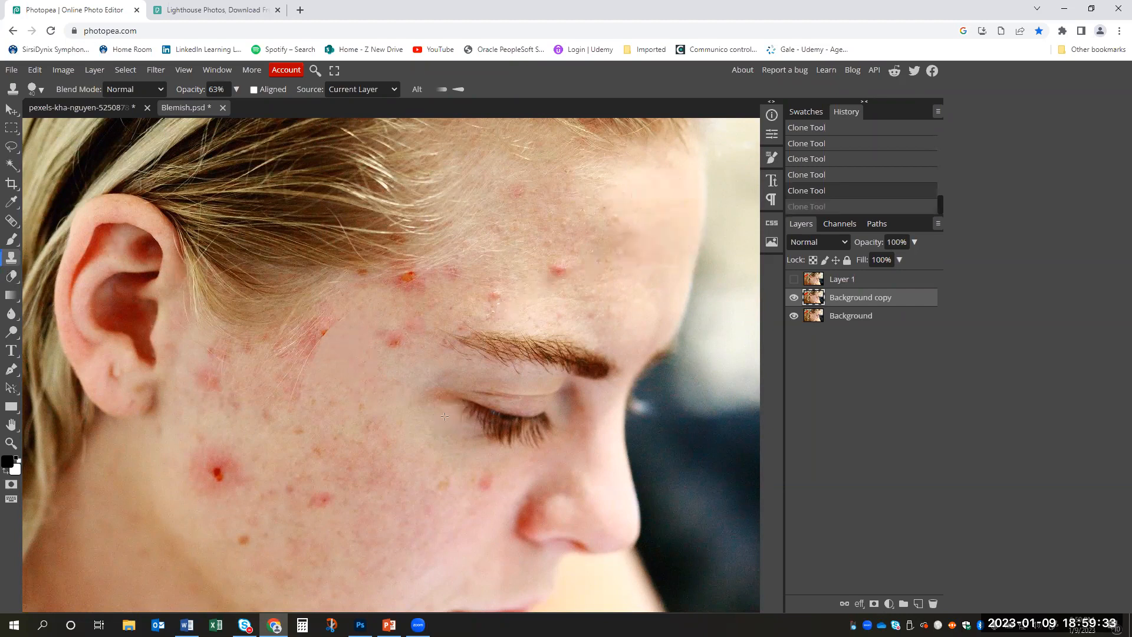
{"action": "left_click", "coordinate": [394, 343]}
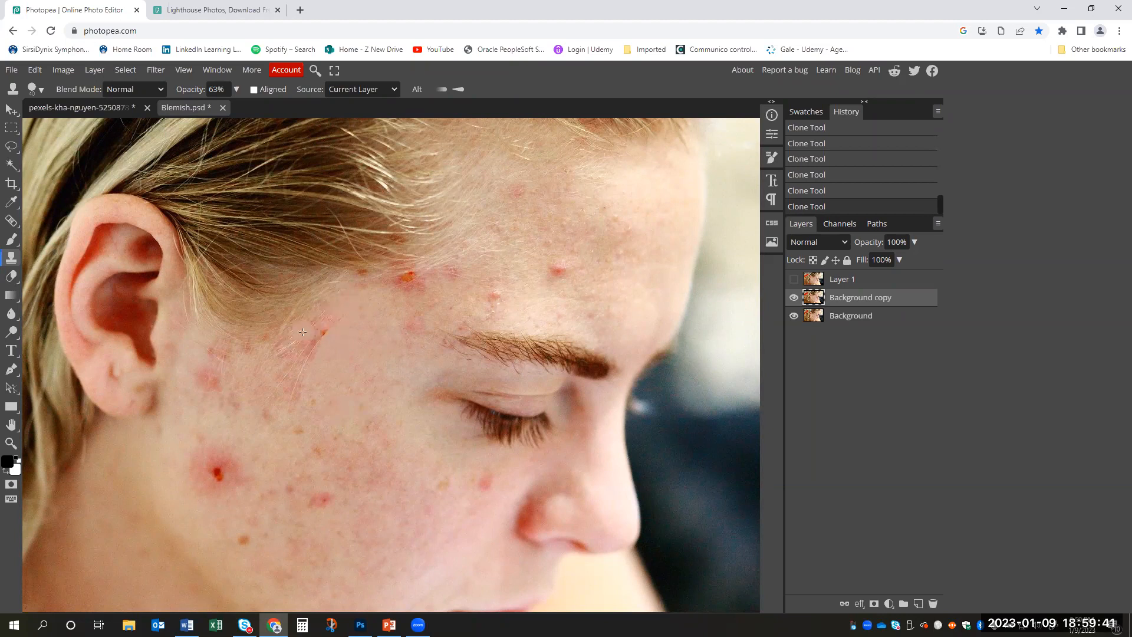
{"action": "left_click", "coordinate": [335, 402], "text": "alt"}
{"action": "left_click", "coordinate": [319, 327]}
{"action": "left_click", "coordinate": [310, 338]}
{"action": "left_click_drag", "start_coordinate": [307, 337], "coordinate": [288, 359]}
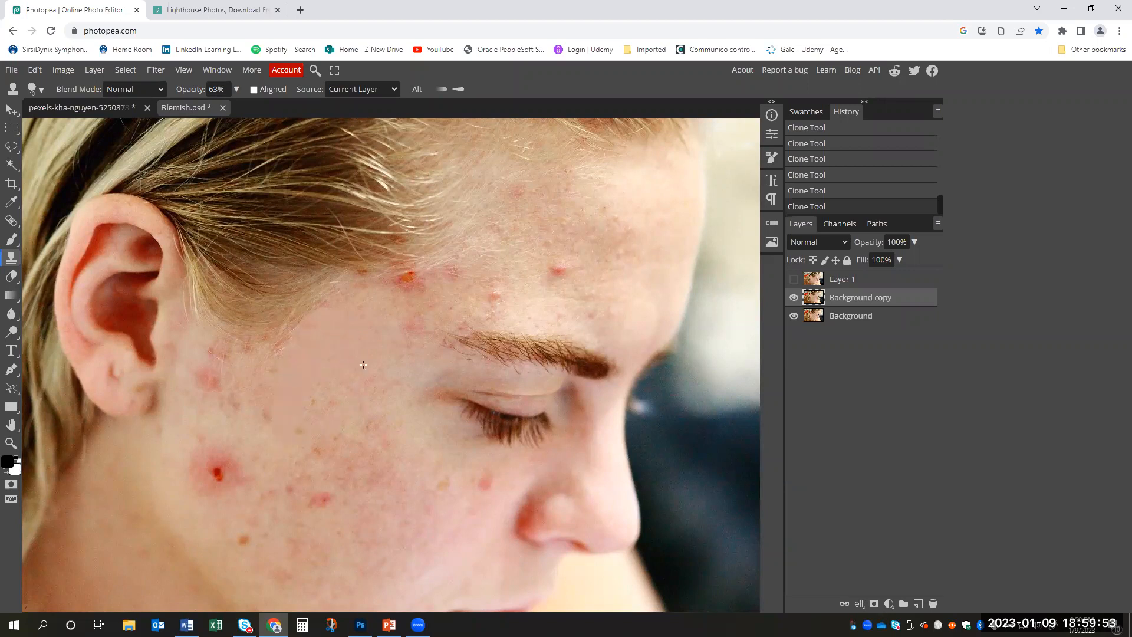
- Clone clear cheek skin over the large red blemish below the ear and the redness around it
{"action": "left_click", "coordinate": [250, 446], "text": "alt"}
{"action": "left_click", "coordinate": [229, 467]}
{"action": "left_click", "coordinate": [227, 476]}
{"action": "left_click", "coordinate": [235, 478]}
{"action": "mouse_move", "coordinate": [221, 466]}
{"action": "left_mouse_down"}
{"action": "mouse_move", "coordinate": [260, 438]}
{"action": "mouse_move", "coordinate": [237, 431]}
{"action": "mouse_move", "coordinate": [211, 454]}
{"action": "left_mouse_up"}
{"action": "left_click", "coordinate": [233, 439], "text": "alt"}
{"action": "left_click", "coordinate": [212, 486]}
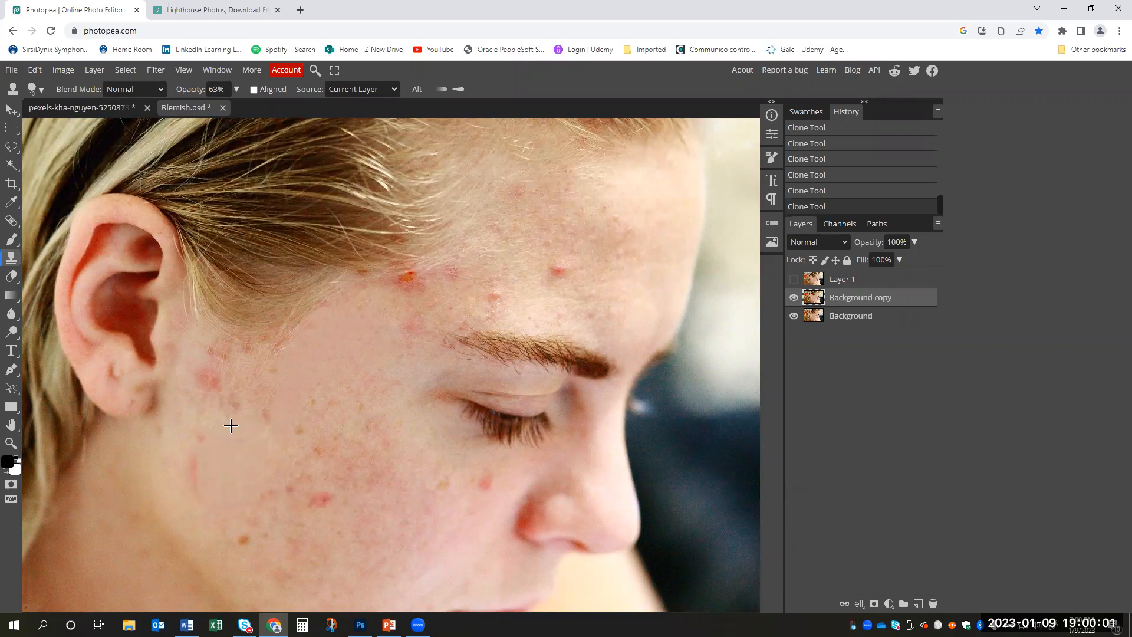
- Clone clear skin over the small red spots on the lower cheek, beside the nose and on the forehead
{"action": "left_click", "coordinate": [321, 500]}
{"action": "left_click", "coordinate": [483, 483]}
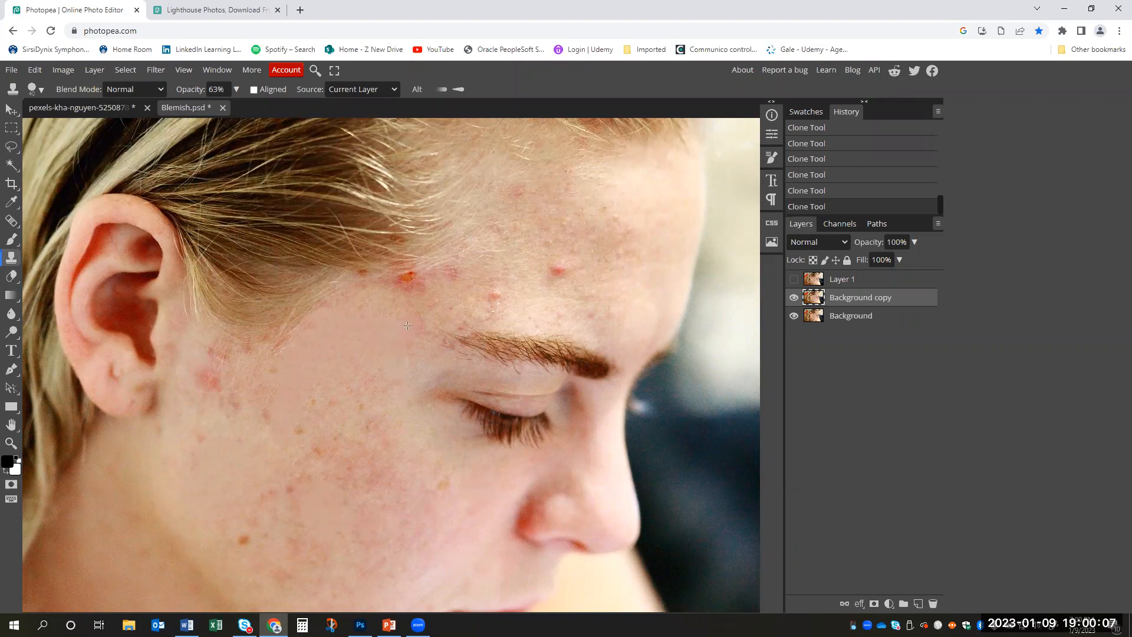
{"action": "left_click", "coordinate": [558, 271]}
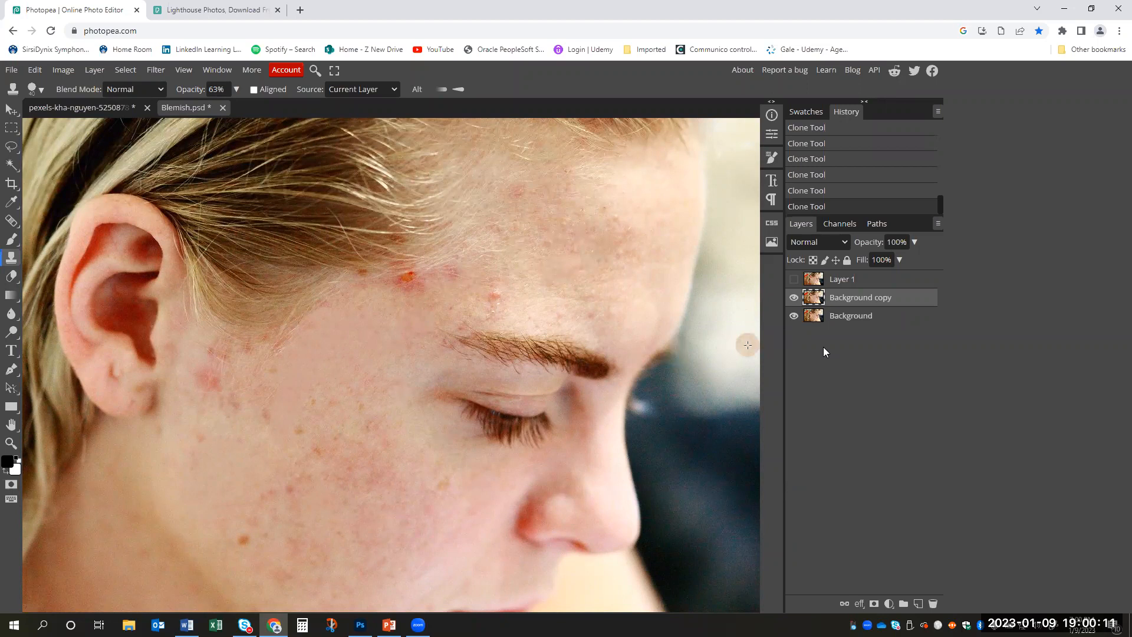
- Hide the Background copy layer and show Layer 1
{"action": "key", "text": "z"}
{"action": "left_click", "coordinate": [679, 288], "text": "alt"}
{"action": "left_click", "coordinate": [794, 298]}
{"action": "left_click", "coordinate": [794, 279]}
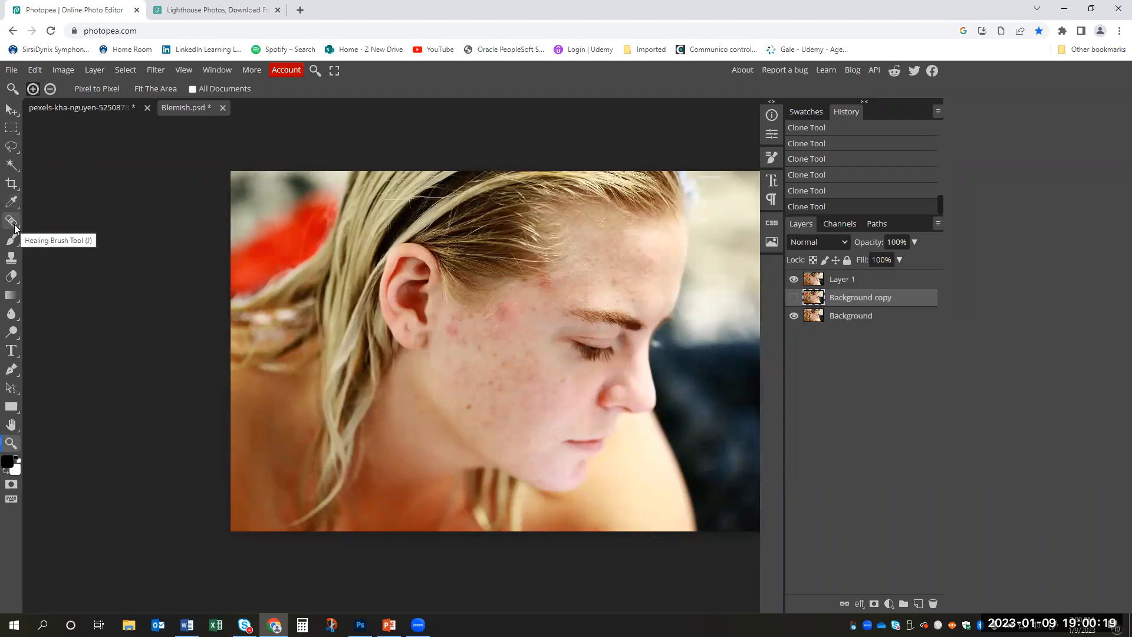
- Compare the retouching on Layer 1 and on Background copy against the original by switching each layer's visibility
{"action": "left_click", "coordinate": [793, 283]}
{"action": "left_click", "coordinate": [794, 283]}
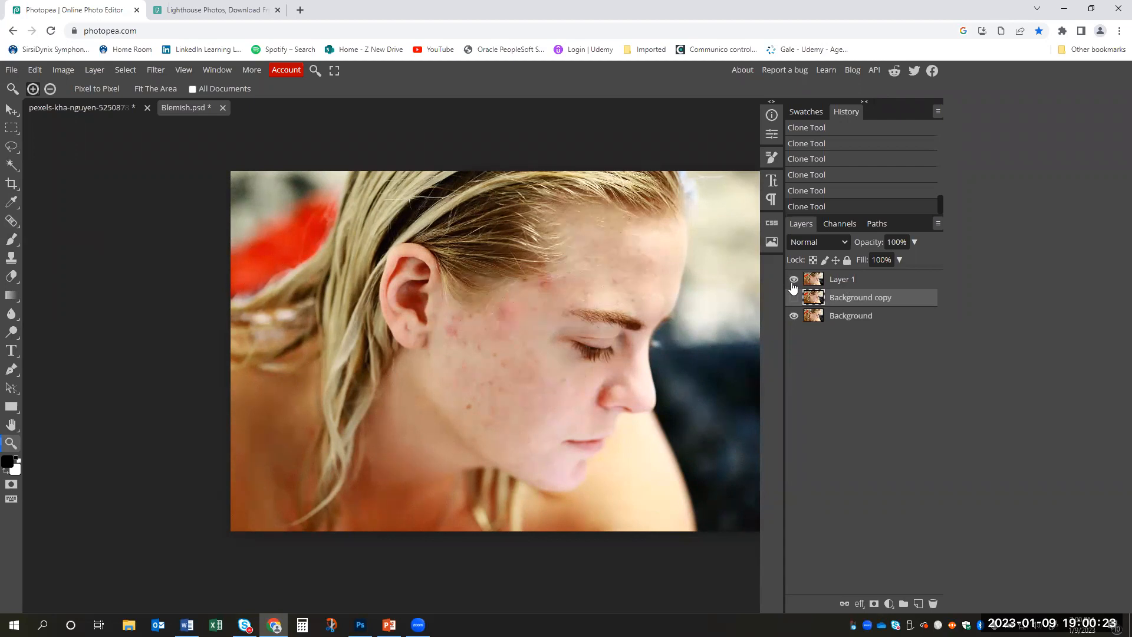
{"action": "left_click", "coordinate": [794, 282]}
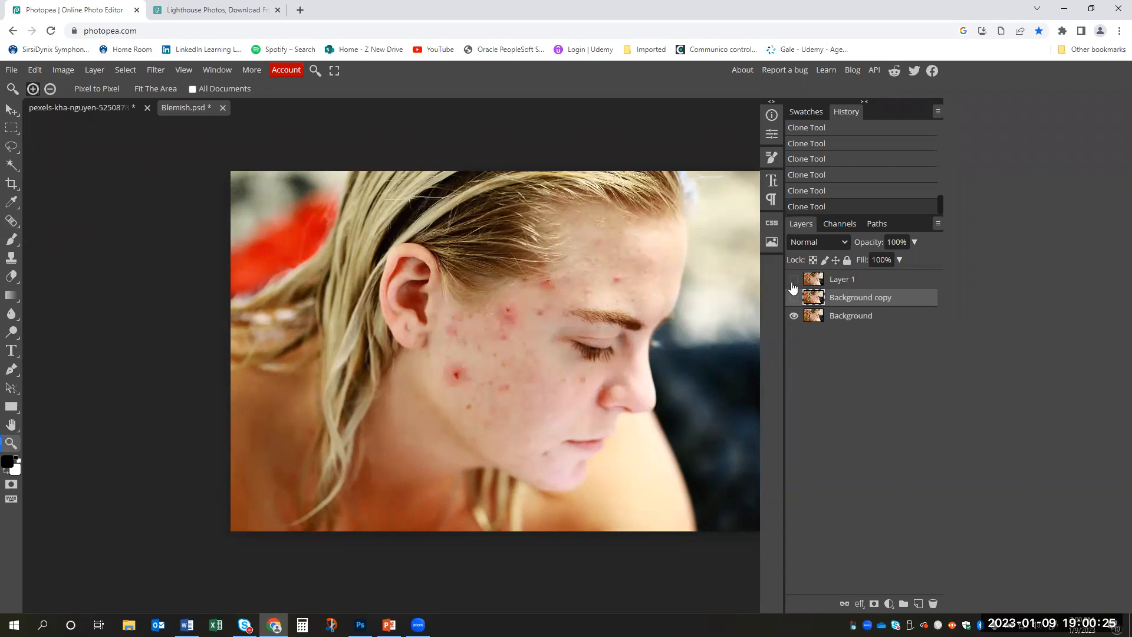
{"action": "left_click", "coordinate": [793, 283]}
{"action": "left_click", "coordinate": [793, 283]}
{"action": "left_click", "coordinate": [794, 299]}
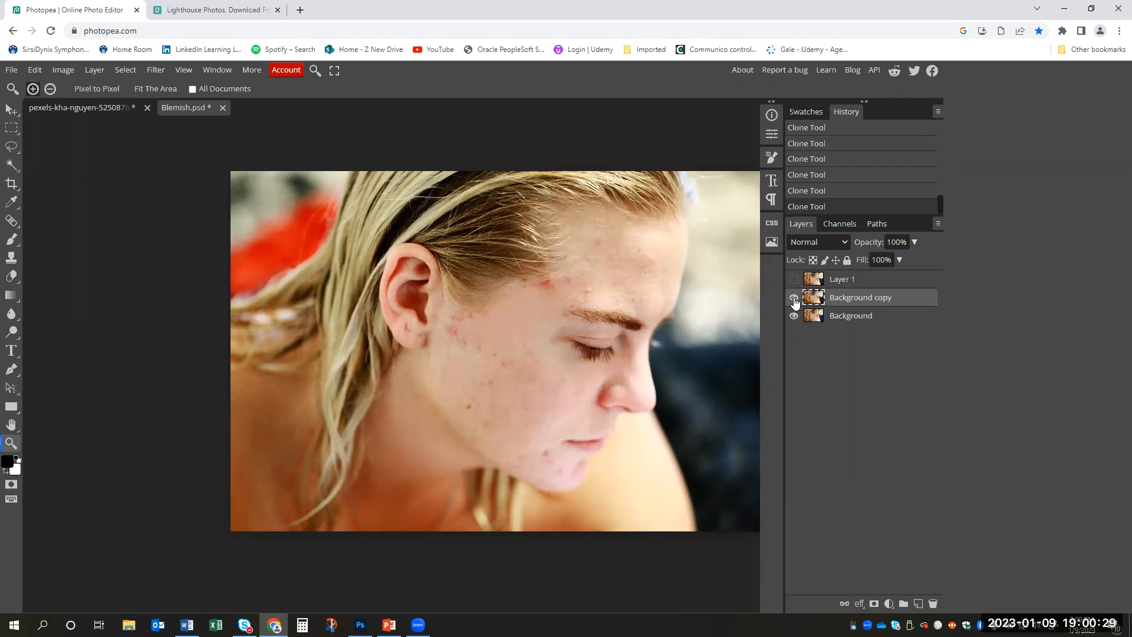
{"action": "left_click", "coordinate": [795, 300]}
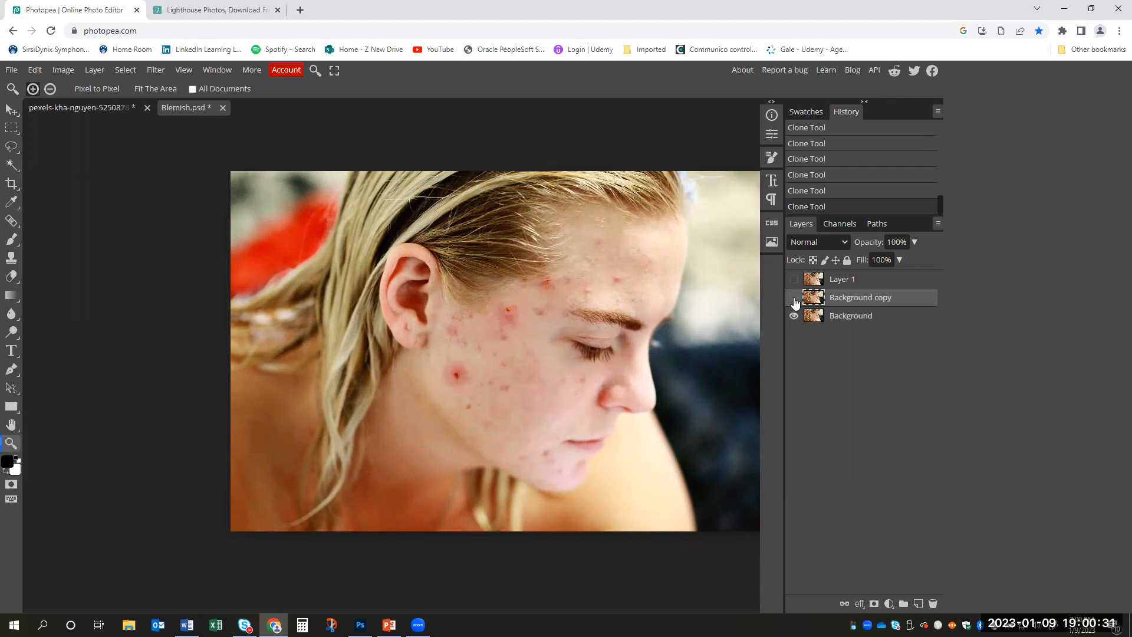
{"action": "left_click", "coordinate": [794, 300]}
{"action": "left_click", "coordinate": [795, 300]}
{"action": "left_click", "coordinate": [793, 281]}
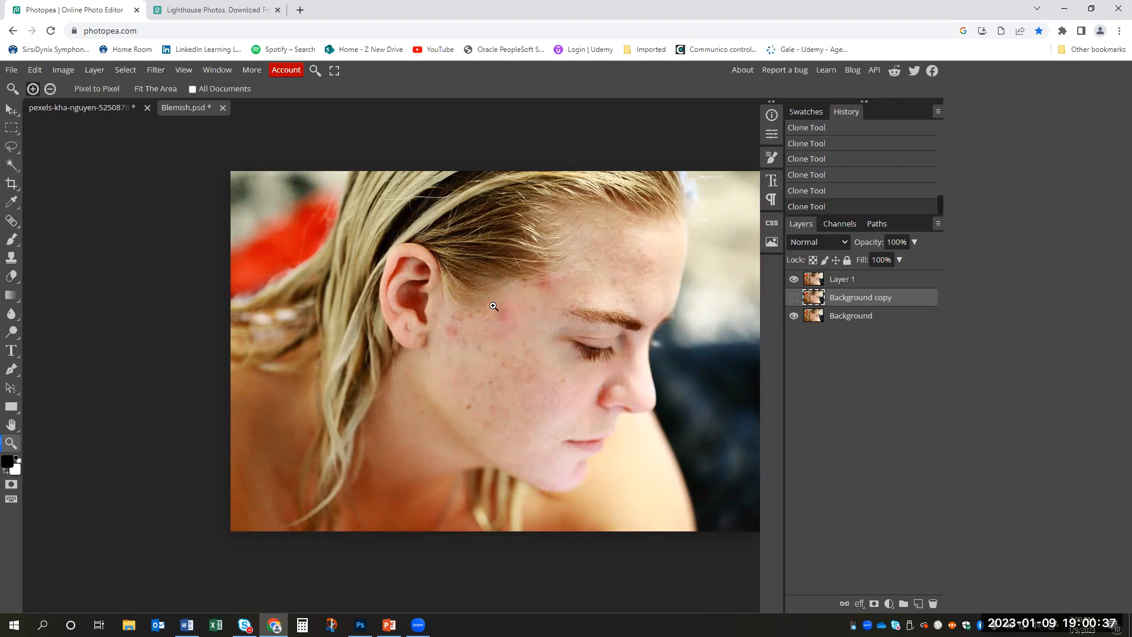
- Draw a freehand selection around the red temple patch on Layer 1 and feather it by 10 px
{"action": "mouse_move", "coordinate": [522, 305]}
{"action": "left_mouse_down"}
{"action": "mouse_move", "coordinate": [547, 312]}
{"action": "mouse_move", "coordinate": [525, 295]}
{"action": "left_mouse_up"}
{"action": "left_click", "coordinate": [849, 281]}
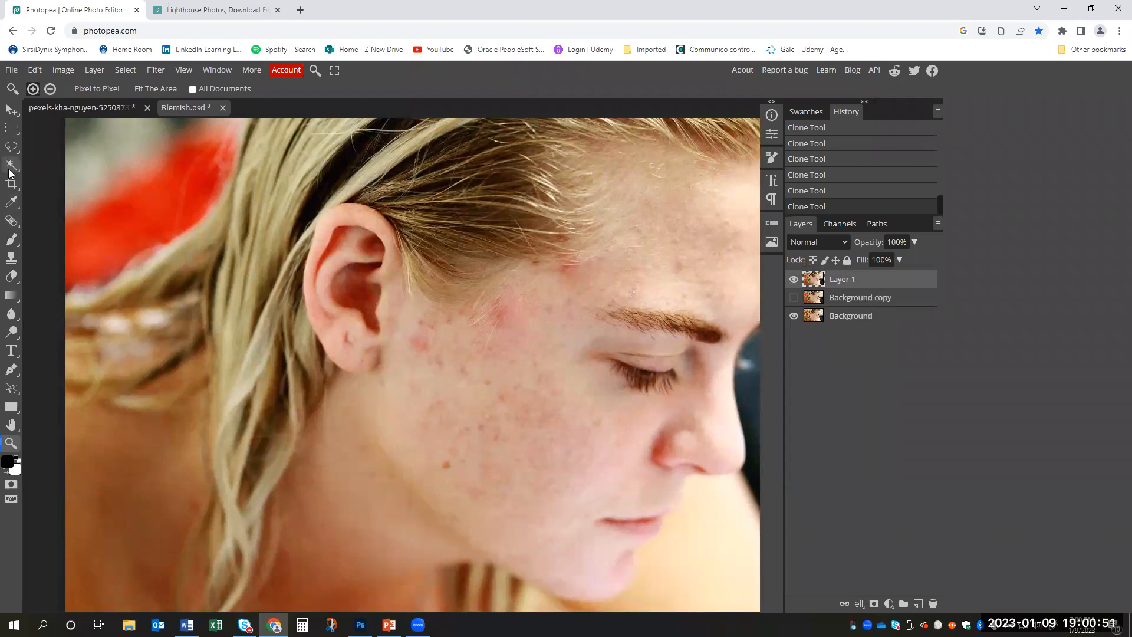
{"action": "left_click", "coordinate": [12, 147]}
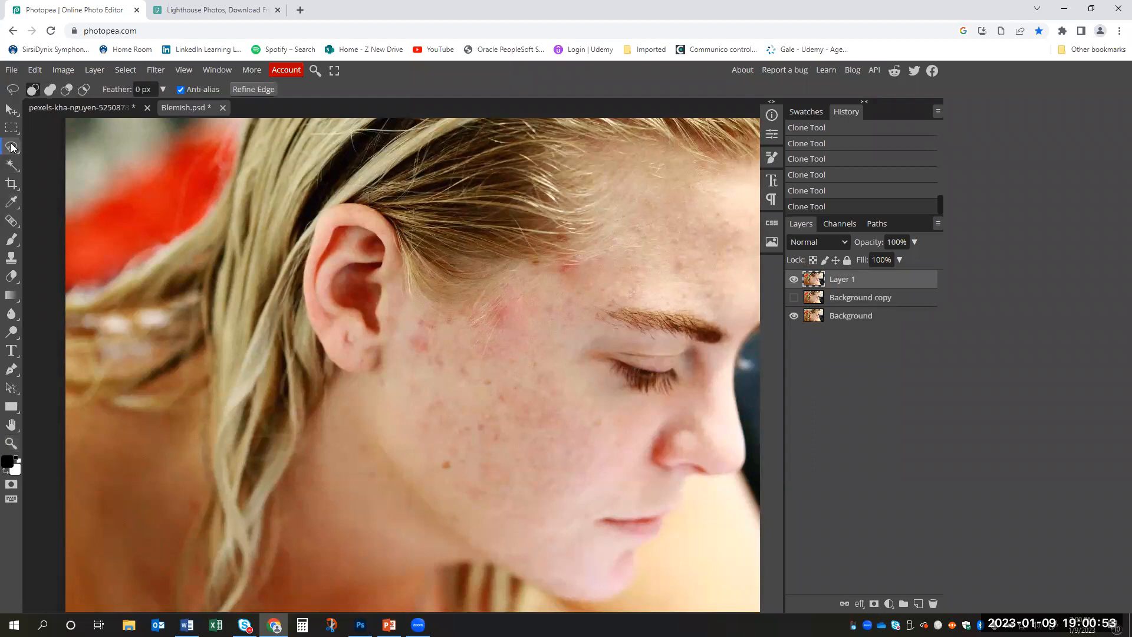
{"action": "mouse_move", "coordinate": [513, 295]}
{"action": "left_mouse_down"}
{"action": "mouse_move", "coordinate": [485, 303]}
{"action": "mouse_move", "coordinate": [494, 327]}
{"action": "mouse_move", "coordinate": [480, 336]}
{"action": "mouse_move", "coordinate": [496, 359]}
{"action": "mouse_move", "coordinate": [525, 339]}
{"action": "mouse_move", "coordinate": [529, 300]}
{"action": "mouse_move", "coordinate": [496, 297]}
{"action": "left_mouse_up"}
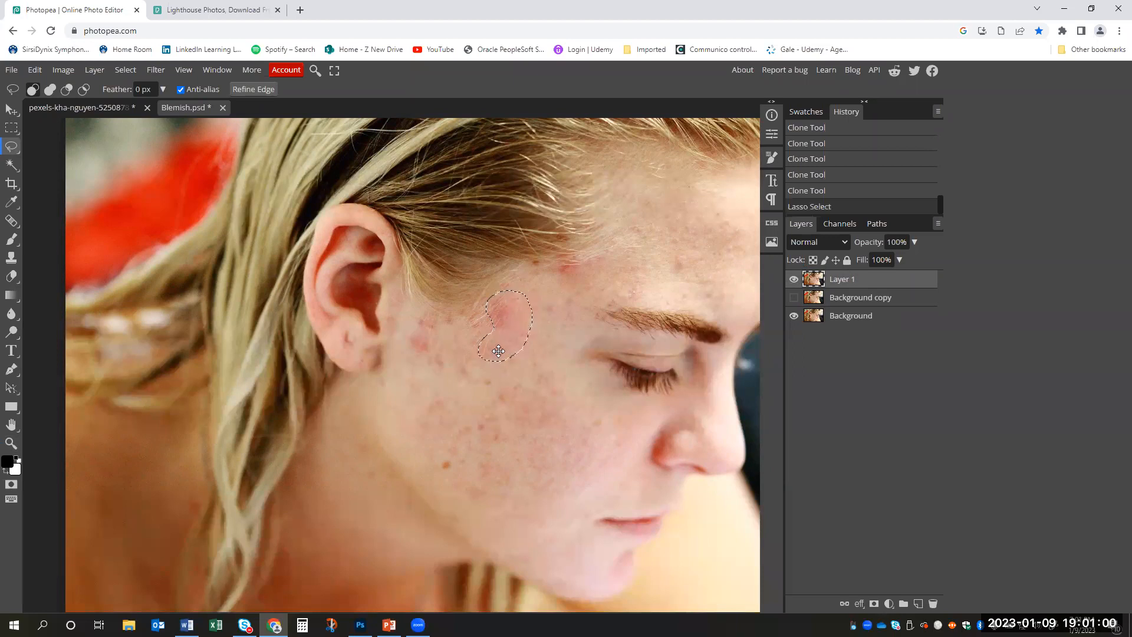
{"action": "right_click", "coordinate": [507, 306]}
{"action": "mouse_move", "coordinate": [584, 452]}
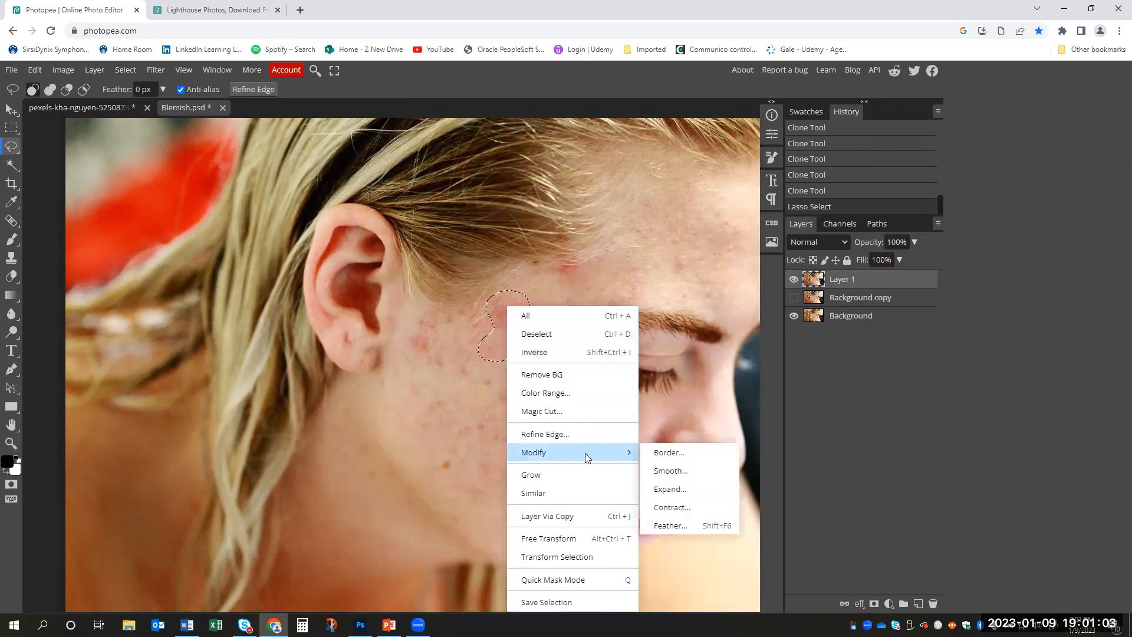
{"action": "left_click", "coordinate": [682, 526]}
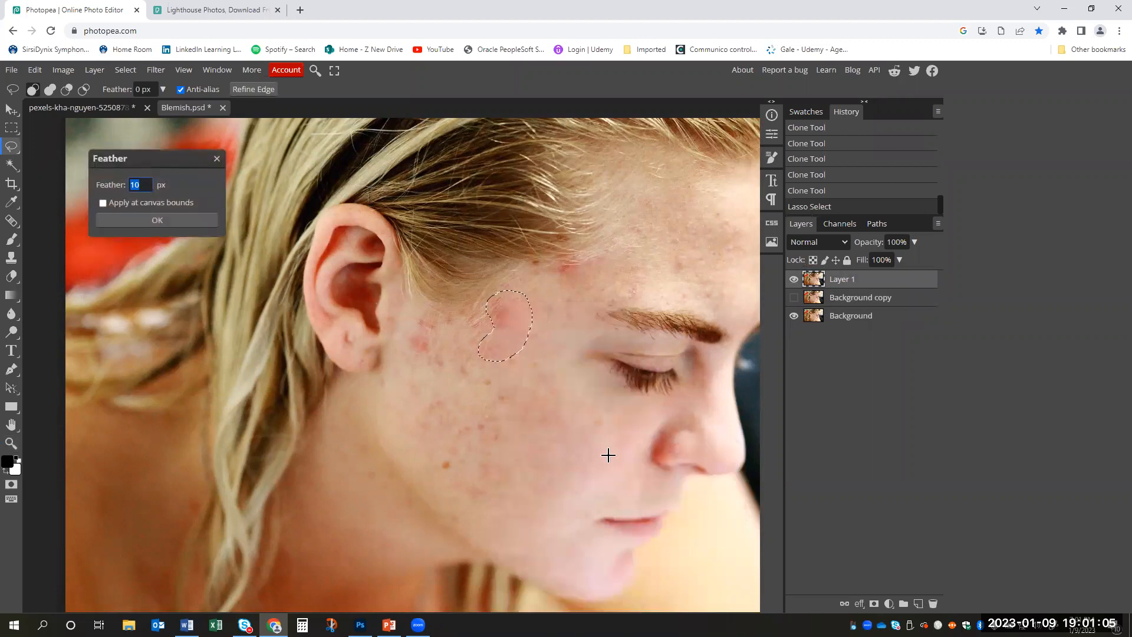
{"action": "left_click", "coordinate": [176, 220]}
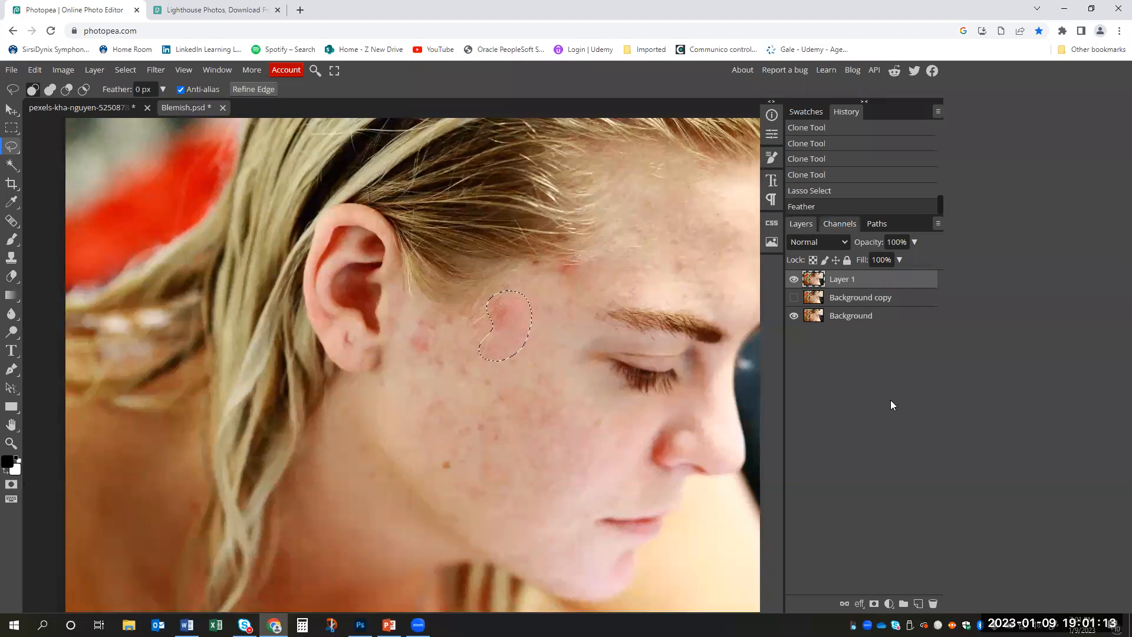
- Add a Color Balance adjustment for the selected patch, with shadows at Cyan-Red -19, Magenta-Green 14 and Yellow-Blue 7
{"action": "left_click", "coordinate": [889, 604]}
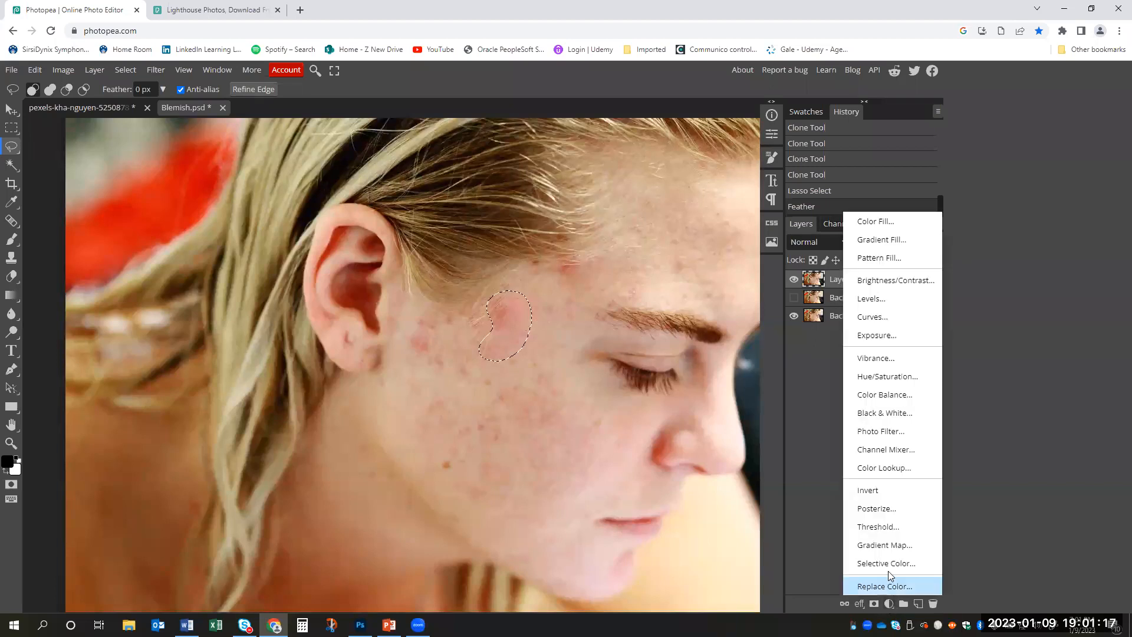
{"action": "left_click", "coordinate": [892, 397]}
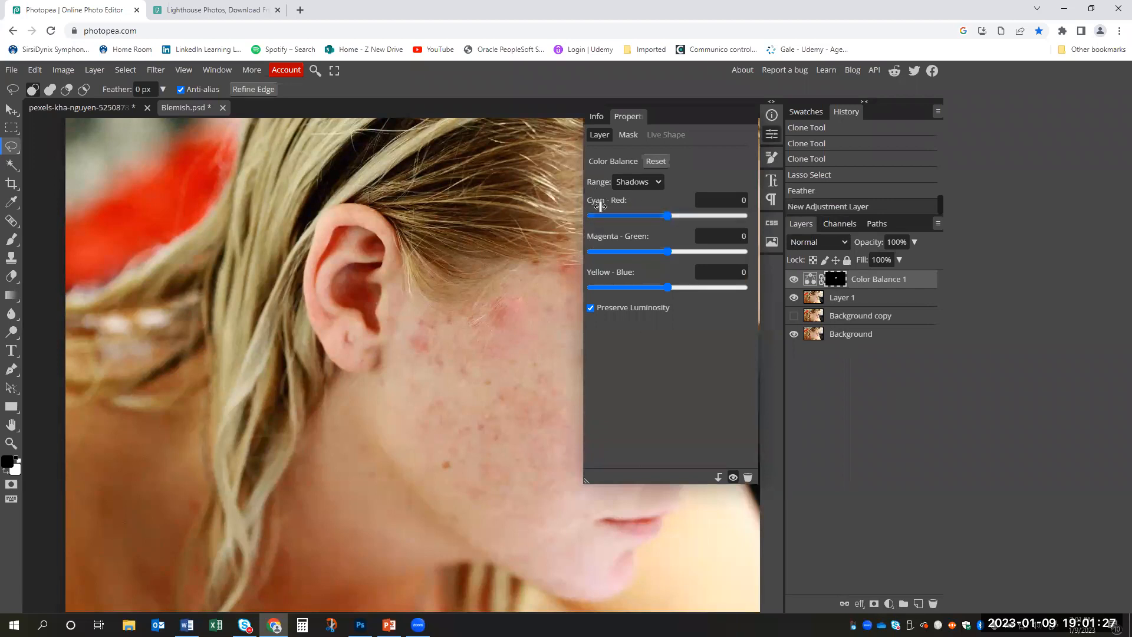
{"action": "left_click", "coordinate": [741, 200]}
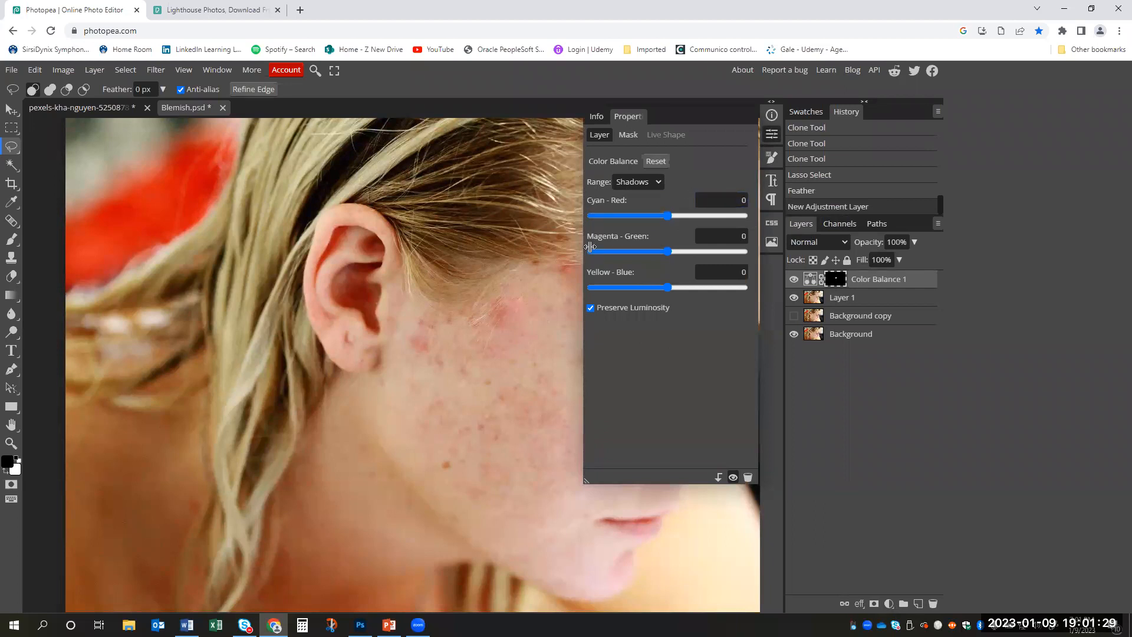
{"action": "left_click", "coordinate": [744, 235]}
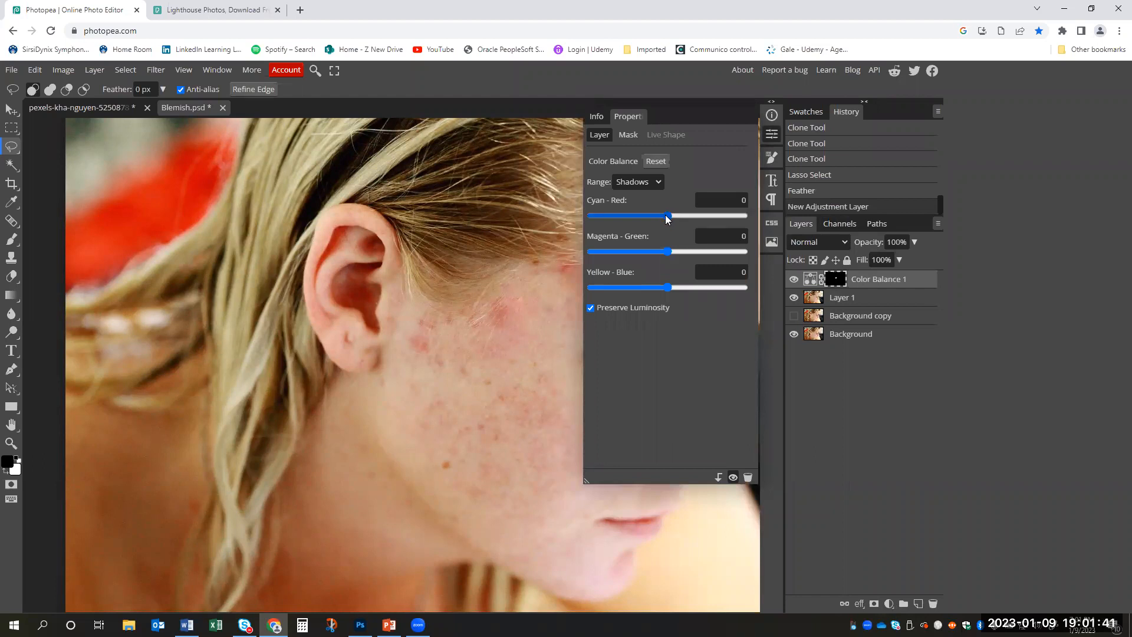
{"action": "left_click_drag", "start_coordinate": [668, 216], "coordinate": [675, 296]}
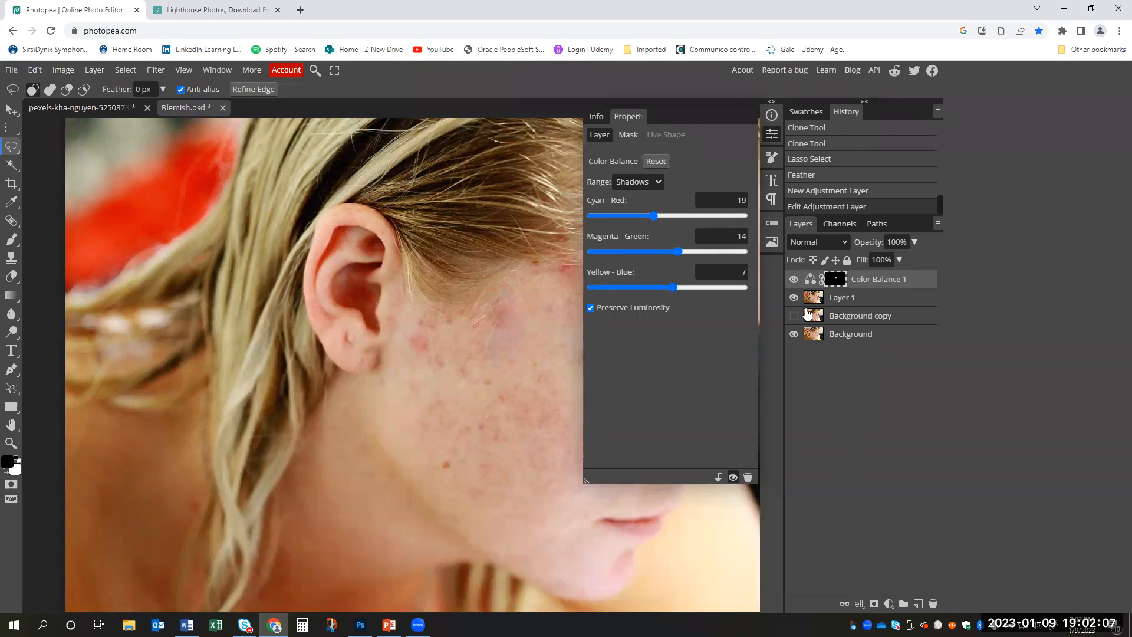
{"action": "left_click", "coordinate": [794, 280]}
{"action": "left_click", "coordinate": [794, 280]}
{"action": "left_click", "coordinate": [796, 281]}
{"action": "left_click", "coordinate": [796, 281]}
{"action": "left_click", "coordinate": [795, 279]}
{"action": "left_click", "coordinate": [794, 280]}
- Set the Color Balance midtones to Cyan-Red -5 and Magenta-Green 2, keeping Yellow-Blue at 0
{"action": "left_click", "coordinate": [642, 184]}
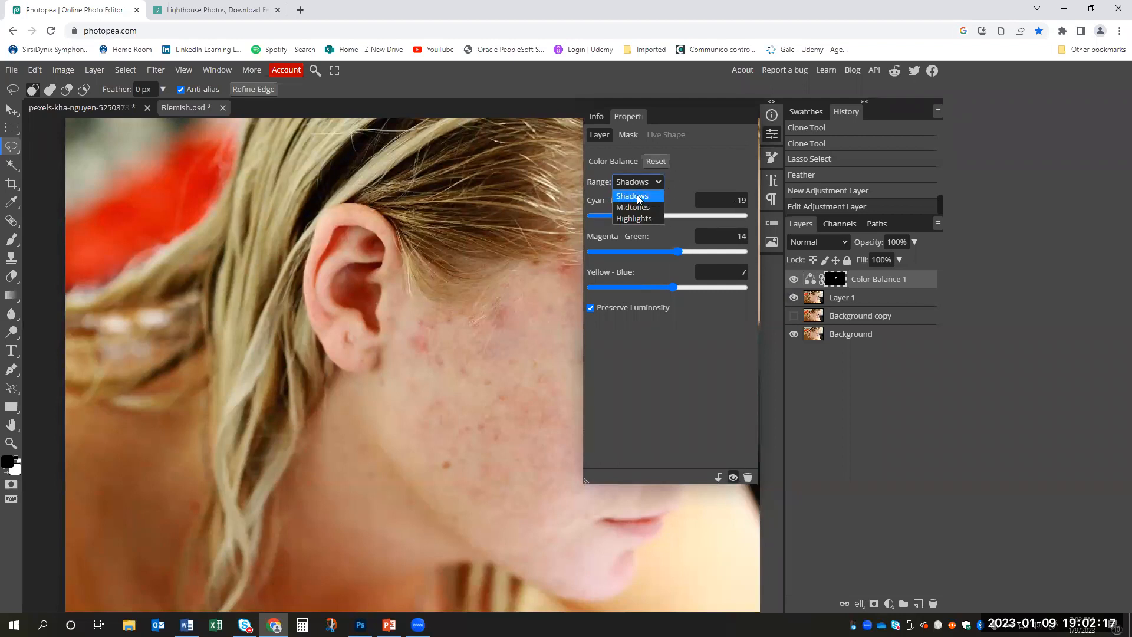
{"action": "left_click", "coordinate": [641, 210]}
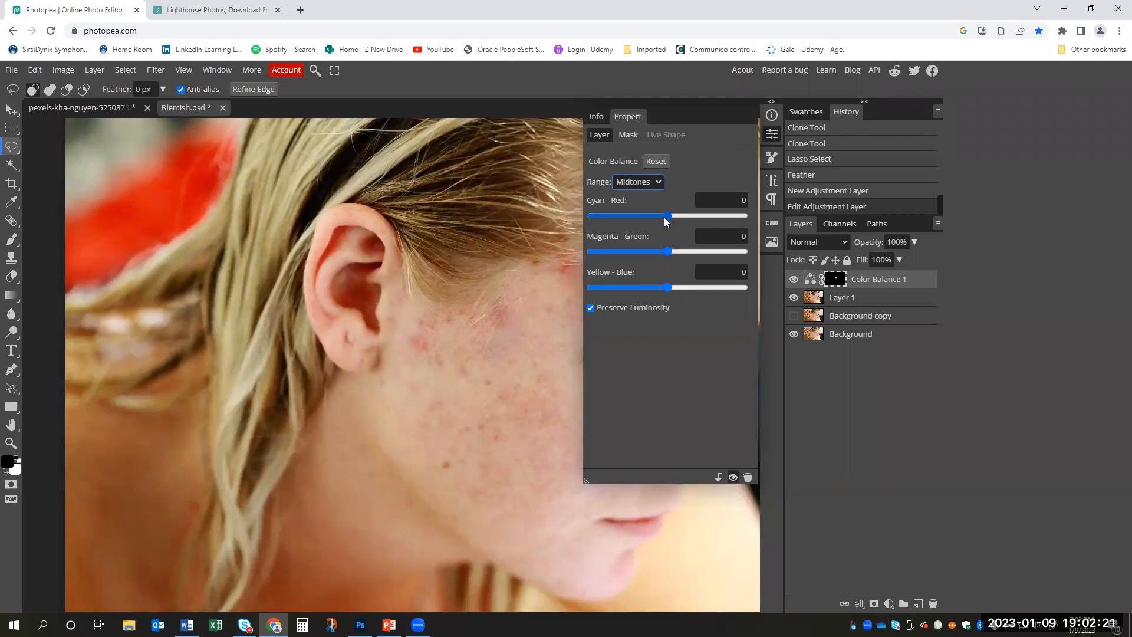
{"action": "left_click_drag", "start_coordinate": [667, 221], "coordinate": [674, 257]}
{"action": "mouse_move", "coordinate": [667, 288]}
{"action": "left_mouse_down"}
{"action": "mouse_move", "coordinate": [671, 254]}
{"action": "mouse_move", "coordinate": [672, 288]}
{"action": "left_mouse_up"}
{"action": "left_click_drag", "start_coordinate": [660, 216], "coordinate": [665, 221]}
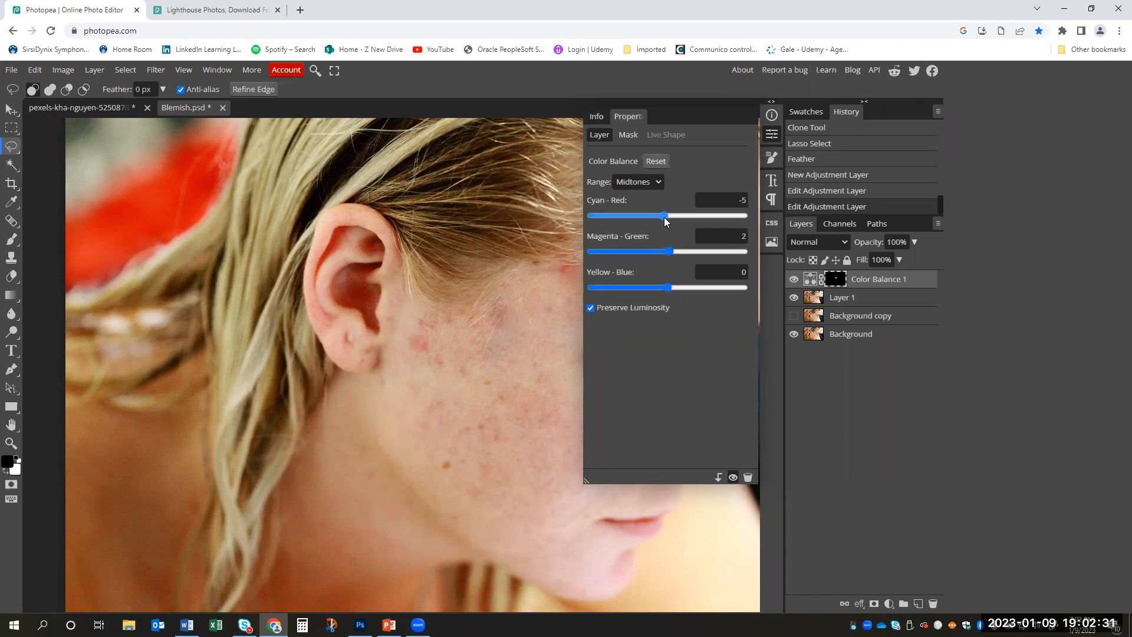
- Set the Color Balance highlights to Cyan-Red 11 and Magenta-Green 5
{"action": "left_click", "coordinate": [660, 184]}
{"action": "left_click", "coordinate": [651, 220]}
{"action": "left_click_drag", "start_coordinate": [666, 220], "coordinate": [673, 255]}
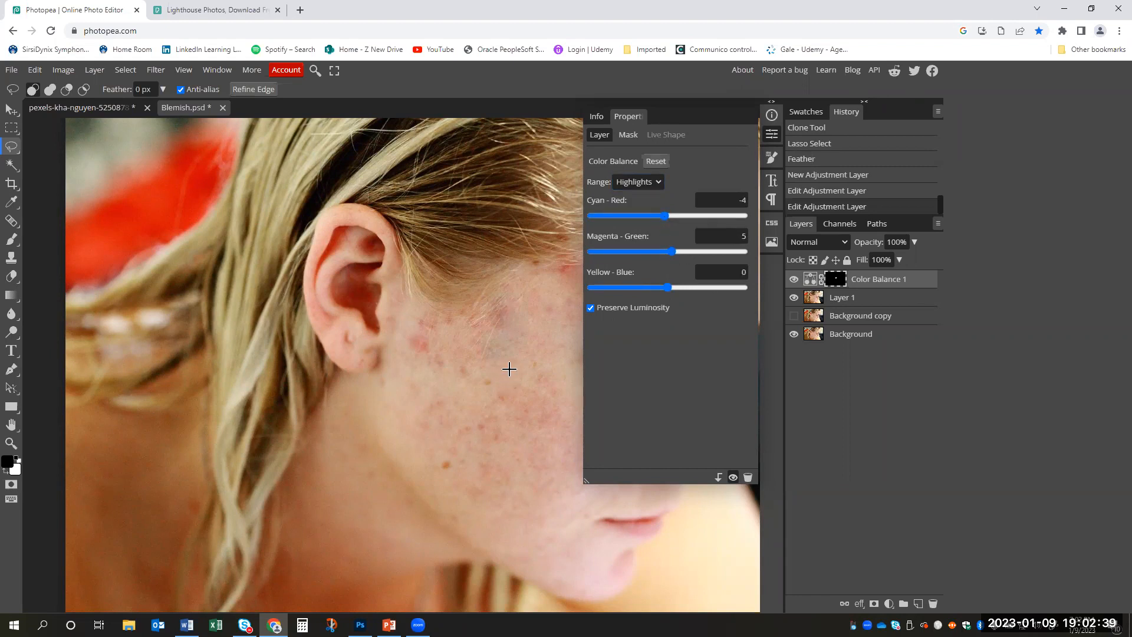
{"action": "key", "text": "z"}
{"action": "left_click_drag", "start_coordinate": [535, 367], "coordinate": [590, 259]}
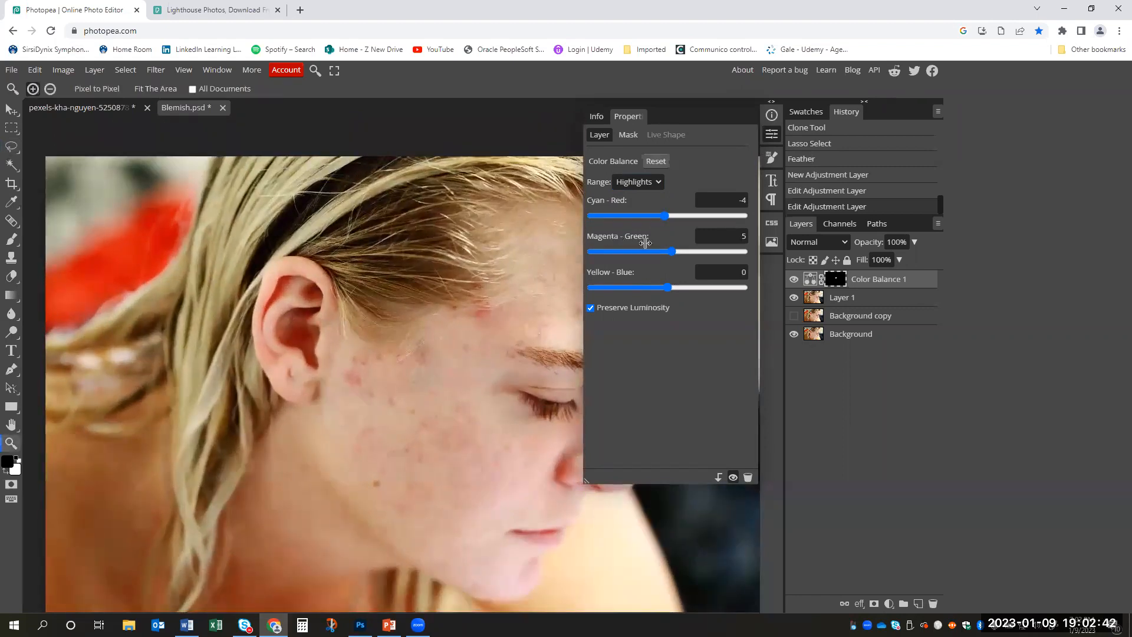
{"action": "left_click", "coordinate": [664, 217]}
{"action": "left_click_drag", "start_coordinate": [673, 221], "coordinate": [678, 222]}
- Compare the temple patch with and without the Color Balance adjustment, both close up and in the whole portrait
{"action": "left_click", "coordinate": [794, 280]}
{"action": "left_click", "coordinate": [494, 352]}
{"action": "left_click", "coordinate": [794, 280]}
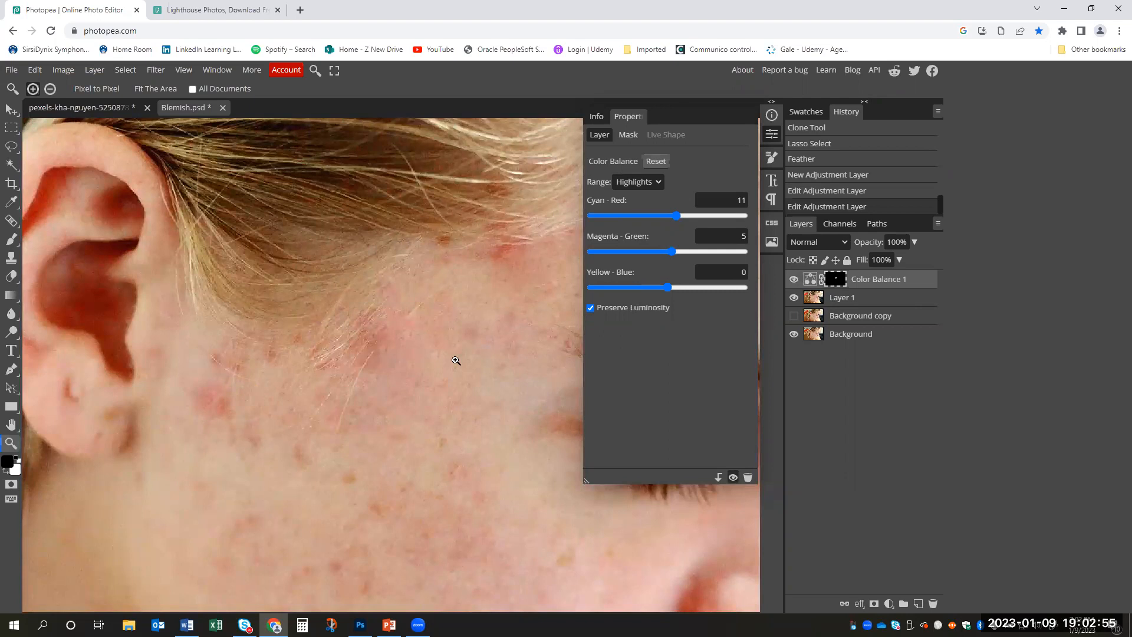
{"action": "scroll", "coordinate": [472, 298], "scroll_direction": "down", "scroll_amount": 4}
{"action": "scroll", "coordinate": [453, 287], "scroll_direction": "up", "scroll_amount": 1}
{"action": "scroll", "coordinate": [453, 287], "scroll_direction": "down", "scroll_amount": 2}
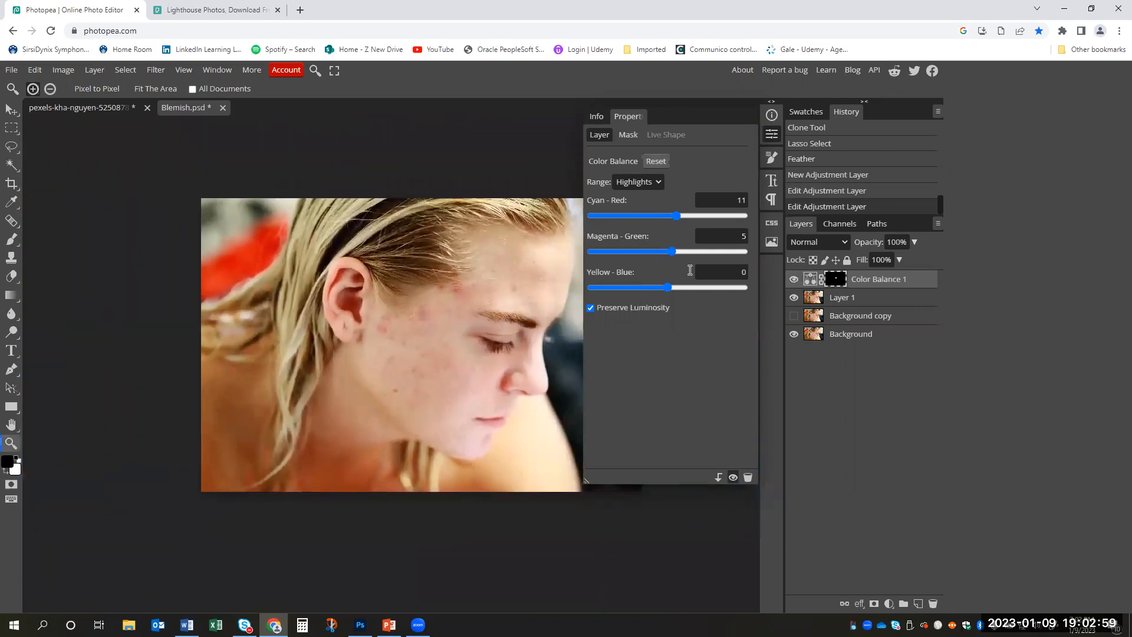
{"action": "left_click", "coordinate": [790, 282]}
{"action": "left_click", "coordinate": [790, 282]}
{"action": "left_click_drag", "start_coordinate": [439, 301], "coordinate": [479, 282]}
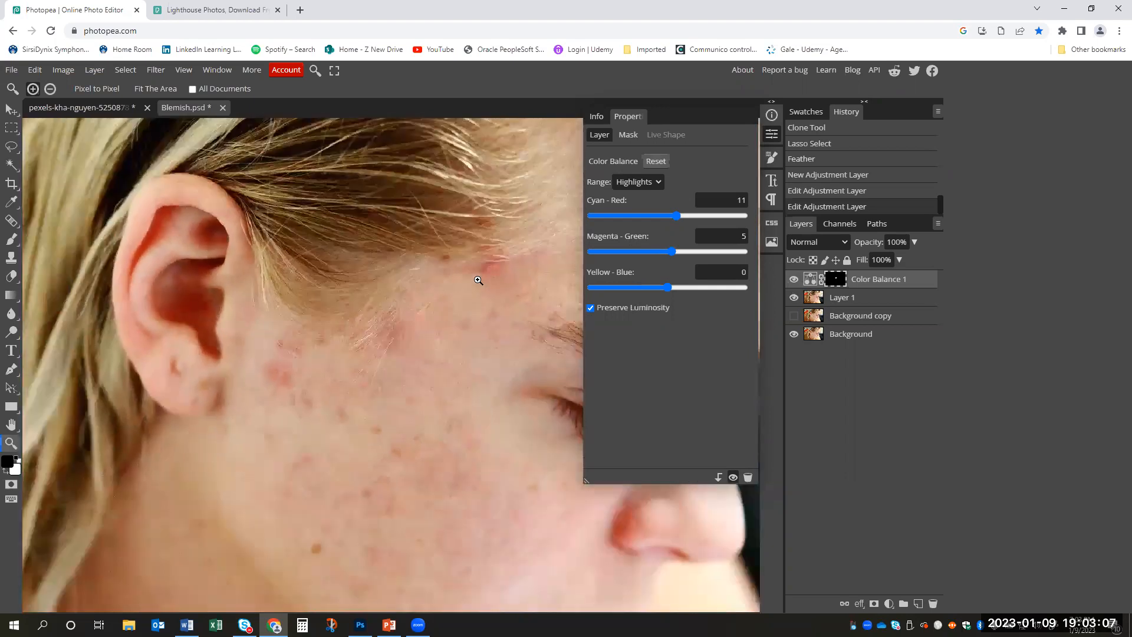
{"action": "left_click_drag", "start_coordinate": [484, 418], "coordinate": [454, 391]}
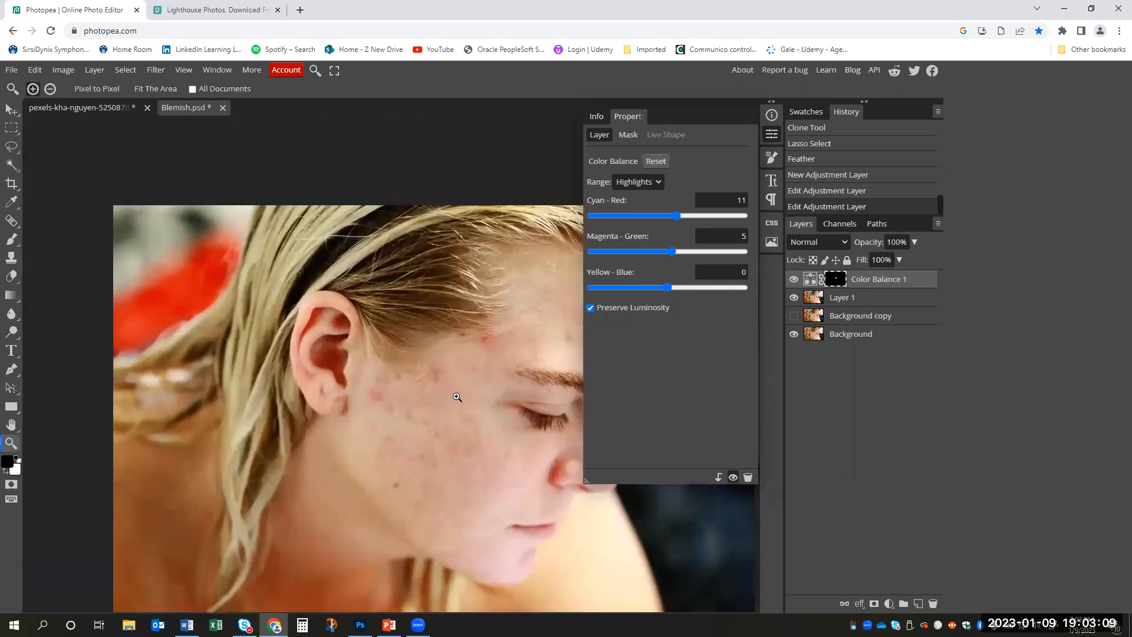
- Heal the red spots along the temple hairline on Layer 1 with the Healing Brush
{"action": "left_click", "coordinate": [843, 298]}
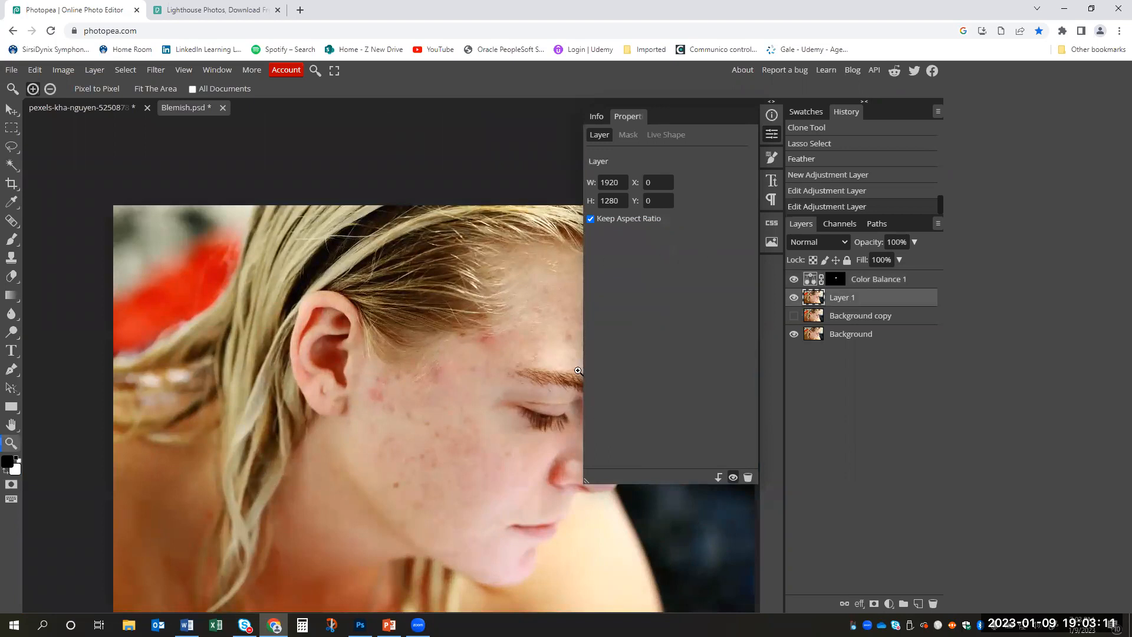
{"action": "left_click", "coordinate": [11, 257]}
{"action": "left_click", "coordinate": [12, 219]}
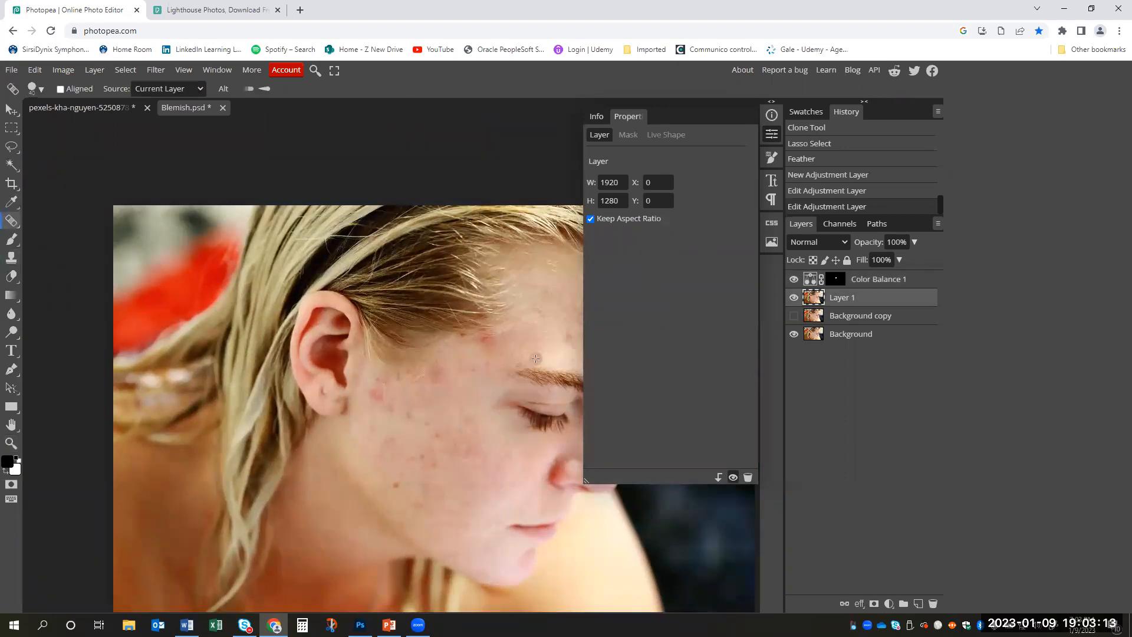
{"action": "left_click", "coordinate": [492, 343]}
{"action": "left_click", "coordinate": [500, 340]}
{"action": "left_click", "coordinate": [503, 338]}
{"action": "left_click", "coordinate": [514, 337]}
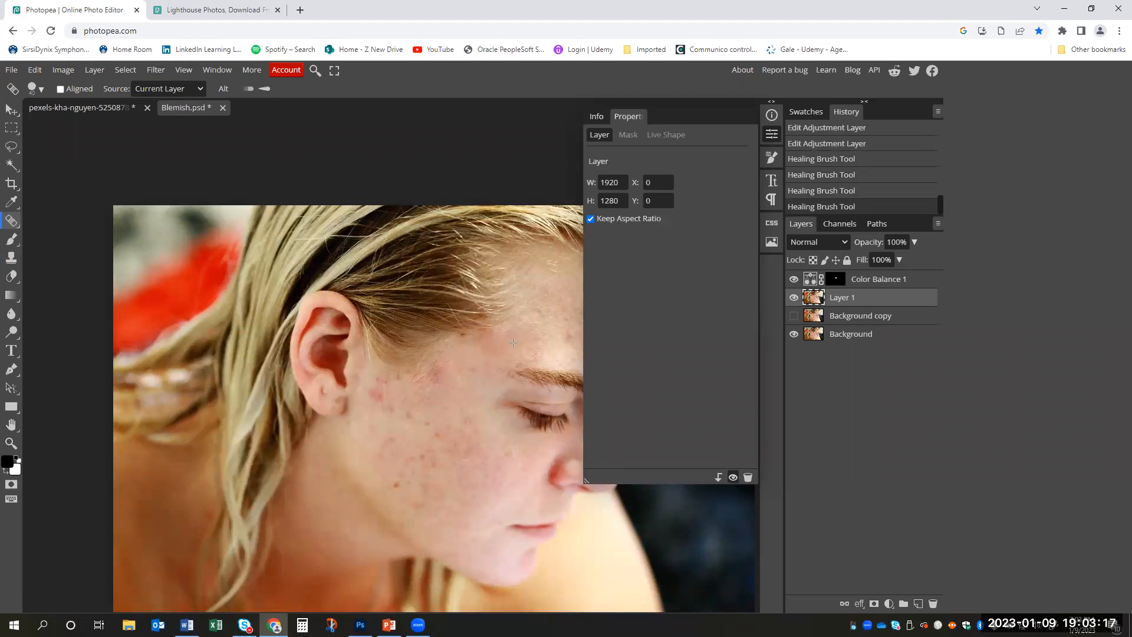
{"action": "left_click", "coordinate": [474, 355]}
{"action": "left_click", "coordinate": [502, 338]}
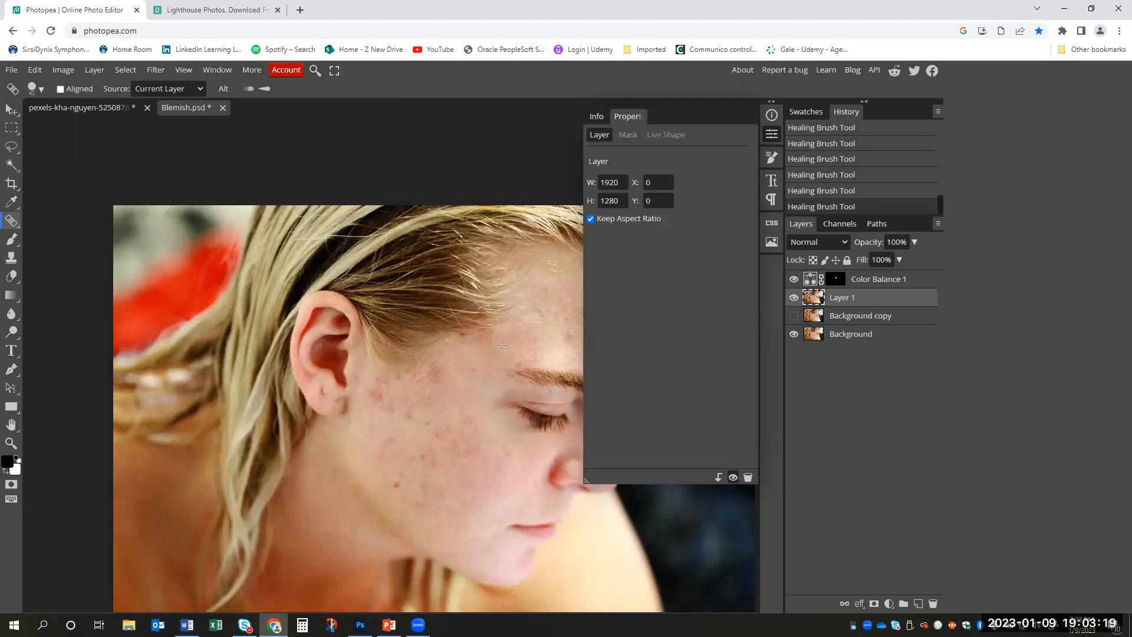
- Try a long Healing Brush stroke across the brow, eye and cheek on Layer 1, and undo it
{"action": "left_click", "coordinate": [494, 355], "text": "alt"}
{"action": "mouse_move", "coordinate": [509, 354]}
{"action": "left_mouse_down"}
{"action": "mouse_move", "coordinate": [469, 393]}
{"action": "mouse_move", "coordinate": [470, 480]}
{"action": "mouse_move", "coordinate": [527, 355]}
{"action": "mouse_move", "coordinate": [539, 437]}
{"action": "mouse_move", "coordinate": [518, 547]}
{"action": "mouse_move", "coordinate": [560, 345]}
{"action": "mouse_move", "coordinate": [537, 354]}
{"action": "mouse_move", "coordinate": [491, 476]}
{"action": "mouse_move", "coordinate": [502, 522]}
{"action": "mouse_move", "coordinate": [502, 366]}
{"action": "mouse_move", "coordinate": [573, 266]}
{"action": "mouse_move", "coordinate": [534, 407]}
{"action": "left_mouse_up"}
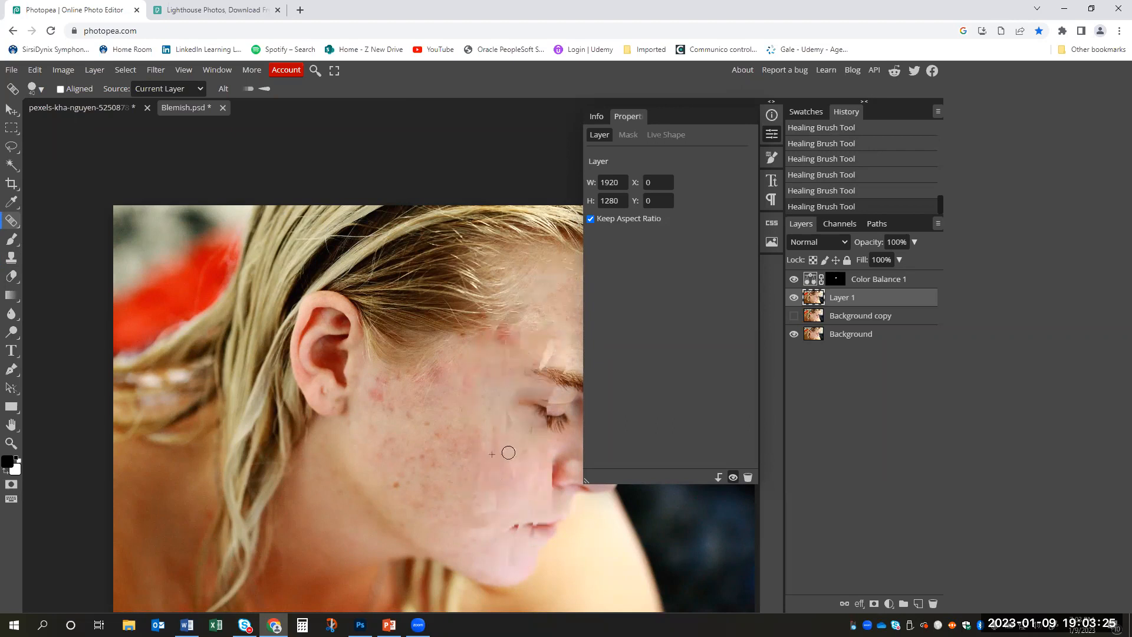
{"action": "key", "text": "ctrl+z"}
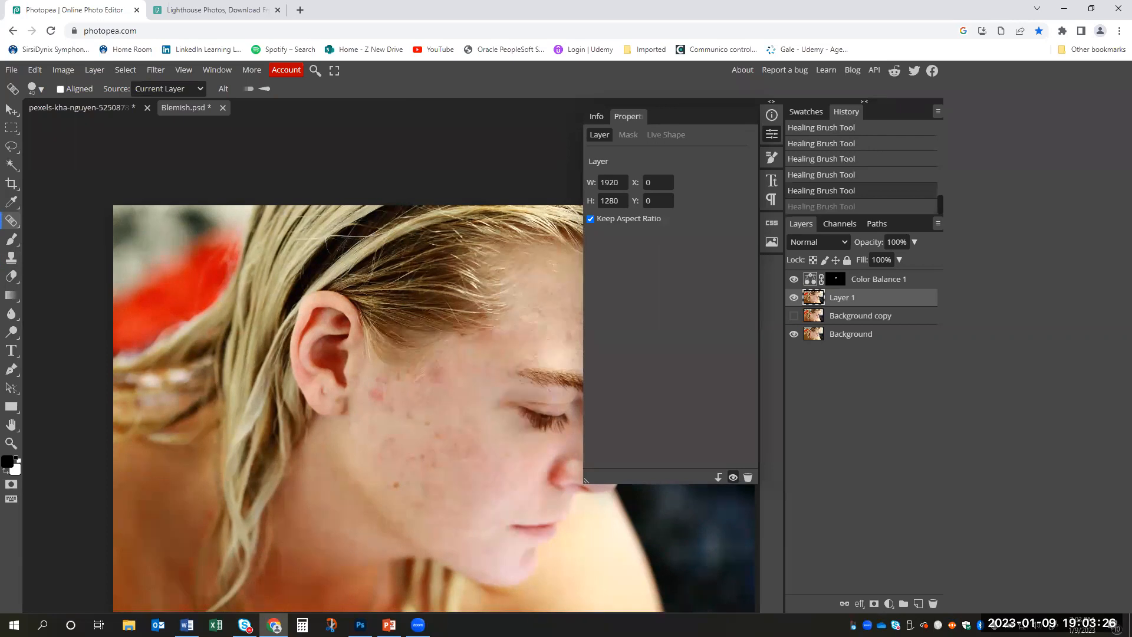
- Heal the red spots on the cheek beside the ear on Layer 1, switching from the Healing Brush to the Spot Healing Brush
{"action": "left_click", "coordinate": [479, 367]}
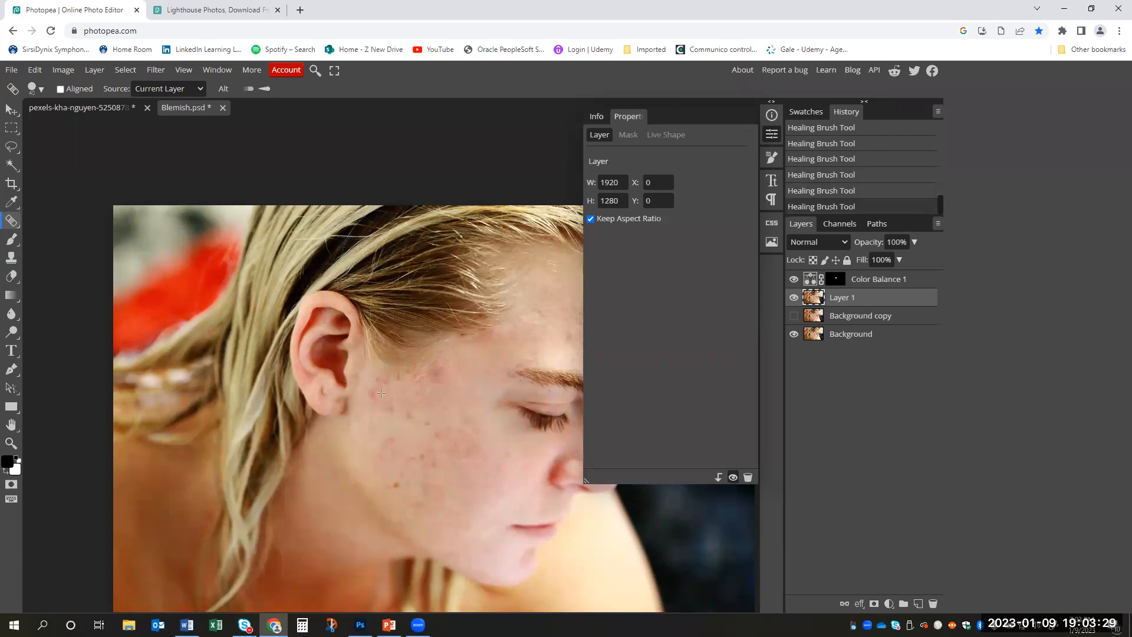
{"action": "right_click", "coordinate": [12, 220]}
{"action": "left_click", "coordinate": [59, 256]}
{"action": "mouse_move", "coordinate": [395, 399]}
{"action": "left_mouse_down"}
{"action": "mouse_move", "coordinate": [368, 391]}
{"action": "mouse_move", "coordinate": [397, 373]}
{"action": "mouse_move", "coordinate": [386, 397]}
{"action": "left_mouse_up"}
{"action": "left_click", "coordinate": [379, 382]}
{"action": "left_click", "coordinate": [385, 404]}
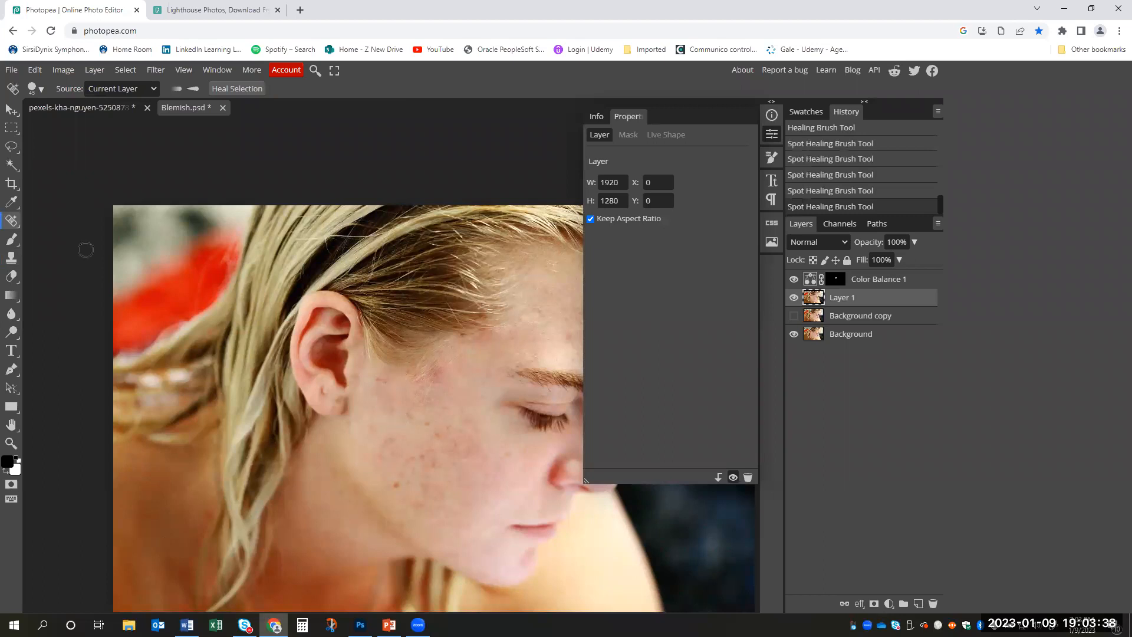
- Remove the remaining red marks near the temple and upper cheek on Layer 1 with the Spot Healing Brush
{"action": "right_click", "coordinate": [11, 221]}
{"action": "left_click", "coordinate": [365, 159]}
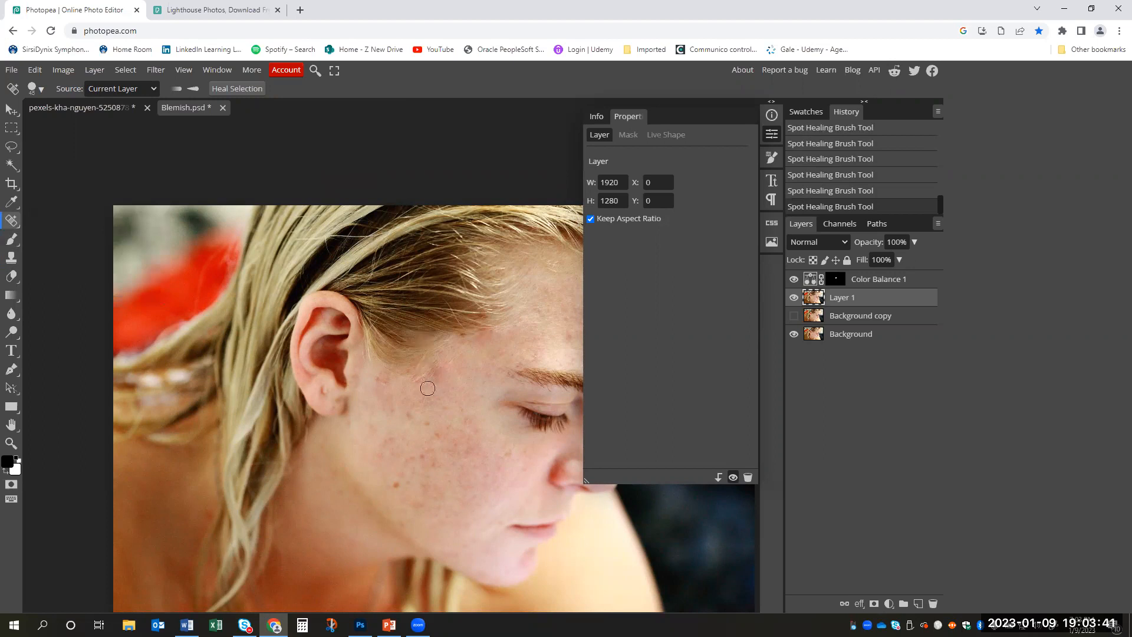
{"action": "left_click", "coordinate": [438, 370]}
{"action": "left_click", "coordinate": [465, 338]}
{"action": "left_click", "coordinate": [378, 381]}
{"action": "left_click", "coordinate": [391, 411]}
{"action": "left_click", "coordinate": [406, 413]}
{"action": "left_click", "coordinate": [392, 414]}
{"action": "left_click_drag", "start_coordinate": [394, 403], "coordinate": [383, 432]}
- Close the layer properties and compare the whole portrait with and without the retouching on Layer 1
{"action": "left_click", "coordinate": [770, 136]}
{"action": "key", "text": "z"}
{"action": "left_click_drag", "start_coordinate": [637, 443], "coordinate": [622, 422]}
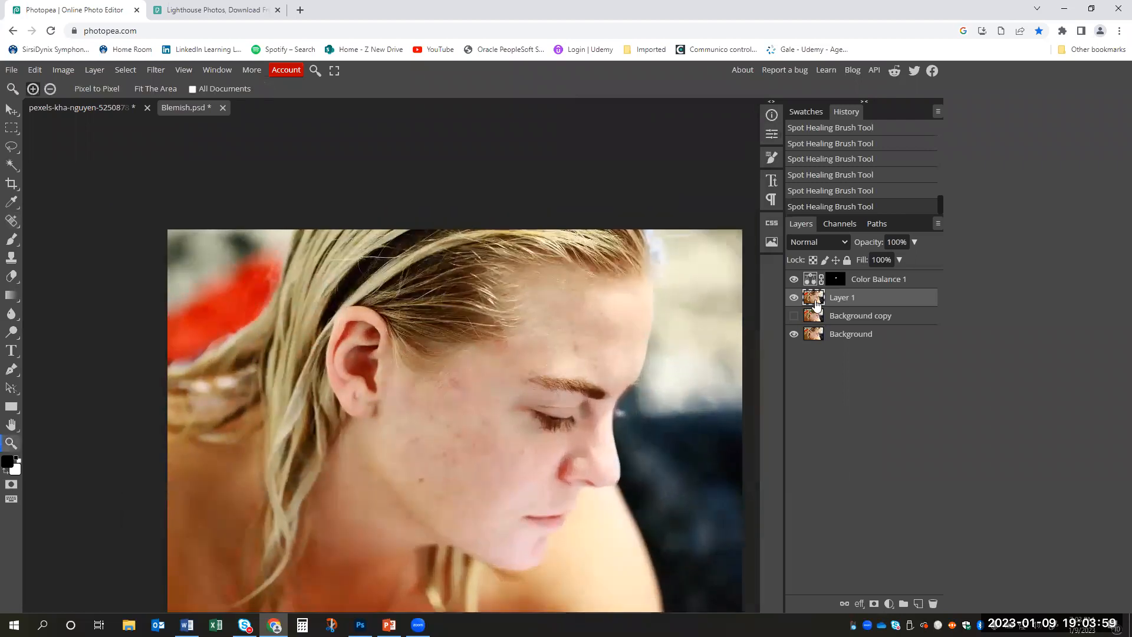
{"action": "left_click", "coordinate": [795, 299]}
{"action": "left_click", "coordinate": [795, 298]}
{"action": "left_click", "coordinate": [795, 298]}
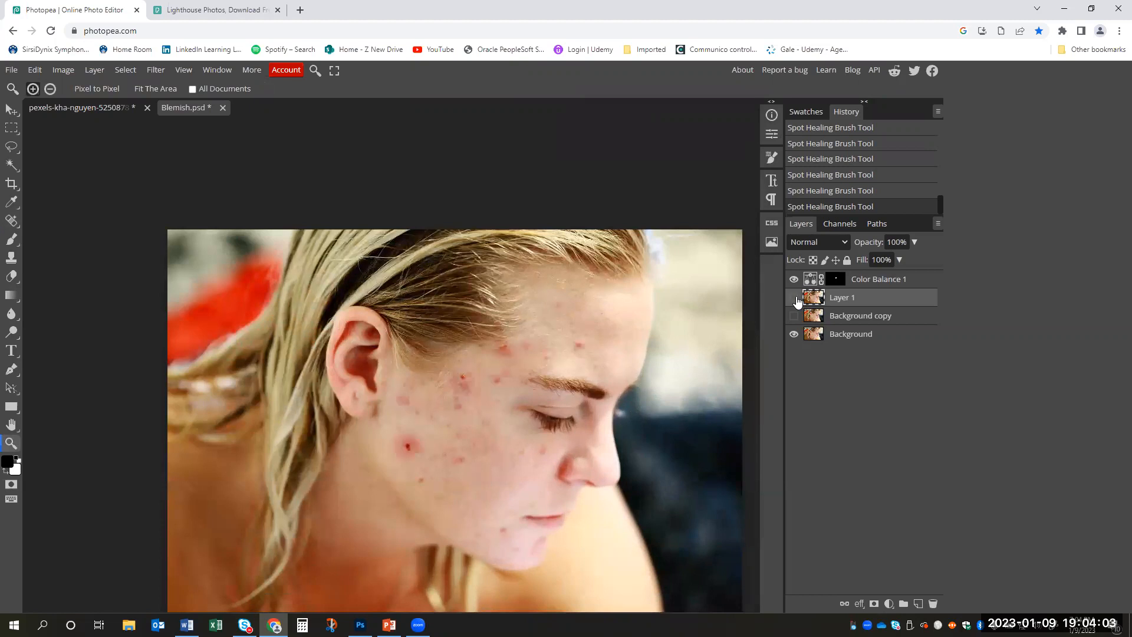
{"action": "left_click", "coordinate": [795, 298]}
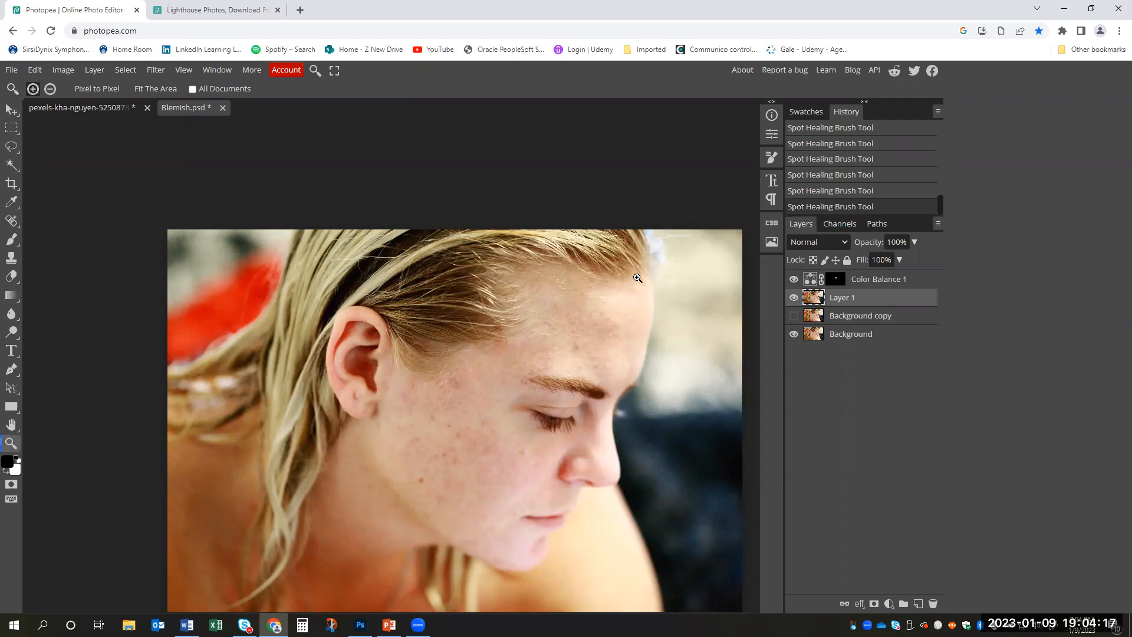
{"action": "key", "text": "ctrl+comma"}
{"action": "key", "text": "ctrl+comma"}
{"action": "key", "text": "ctrl+comma"}
{"action": "key", "text": "ctrl+comma"}
- Undo the recent run of Spot Healing Brush strokes on Layer 1
{"action": "key", "text": "ctrl+z"}
{"action": "key", "text": "ctrl+z"}
{"action": "key", "text": "ctrl+z"}
{"action": "key", "text": "ctrl+z"}
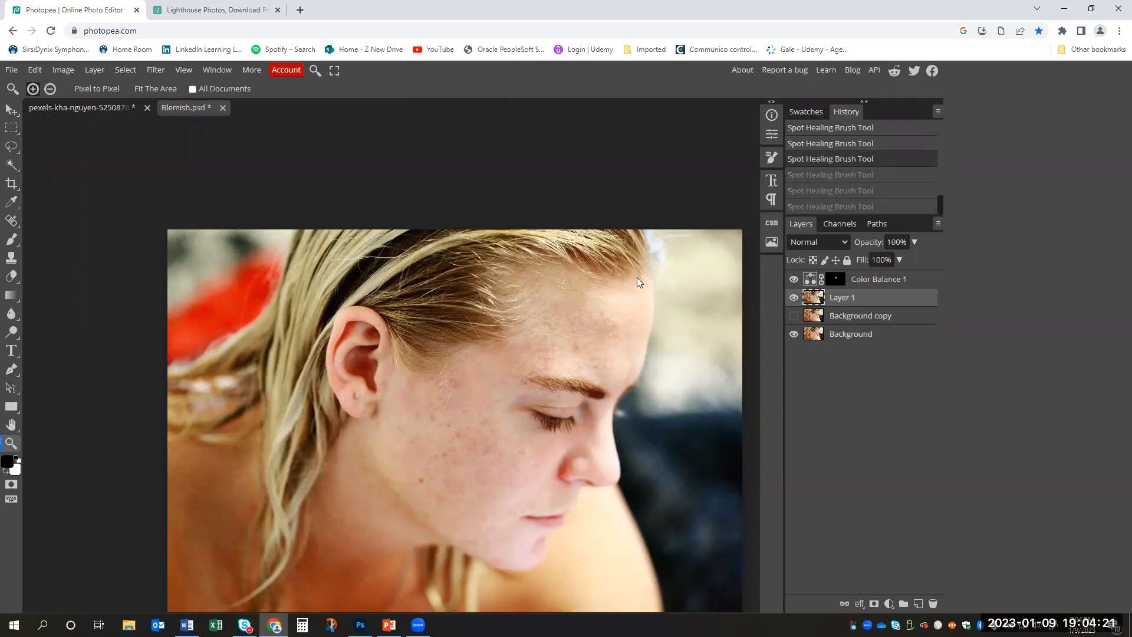
{"action": "key", "text": "ctrl+z"}
{"action": "key", "text": "ctrl+z"}
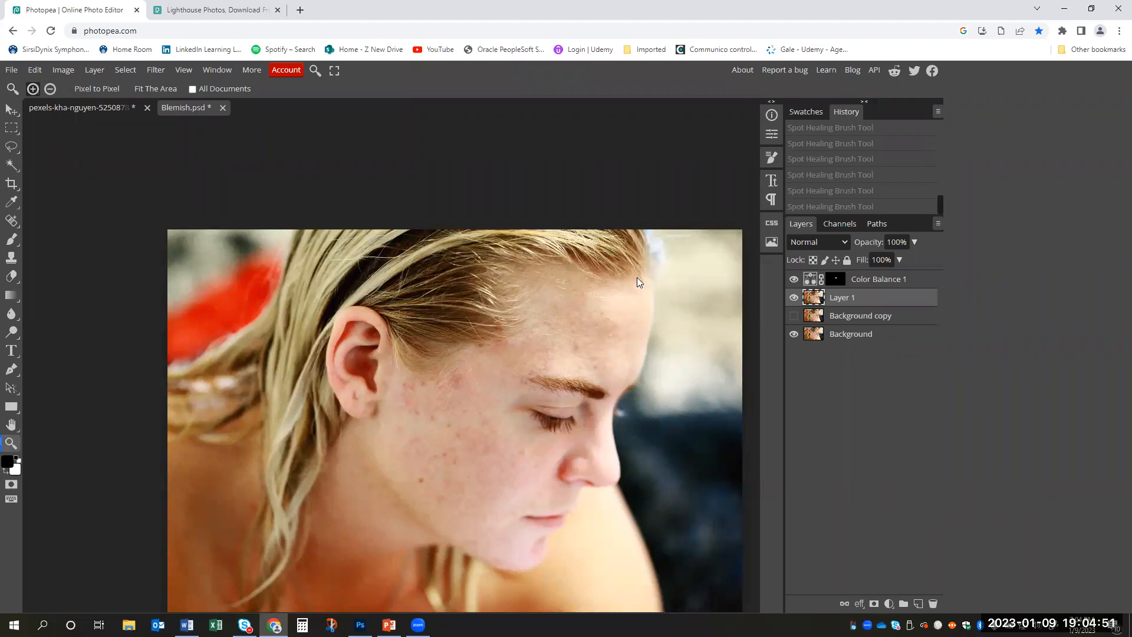
- Redo all the undone Spot Healing Brush strokes and compare the face with Layer 1 hidden and shown
{"action": "key", "text": "ctrl+shift+z"}
{"action": "key", "text": "ctrl+shift+z"}
{"action": "key", "text": "ctrl+shift+z"}
{"action": "key", "text": "ctrl+shift+z"}
{"action": "key", "text": "ctrl+shift+z"}
{"action": "key", "text": "ctrl+shift+z"}
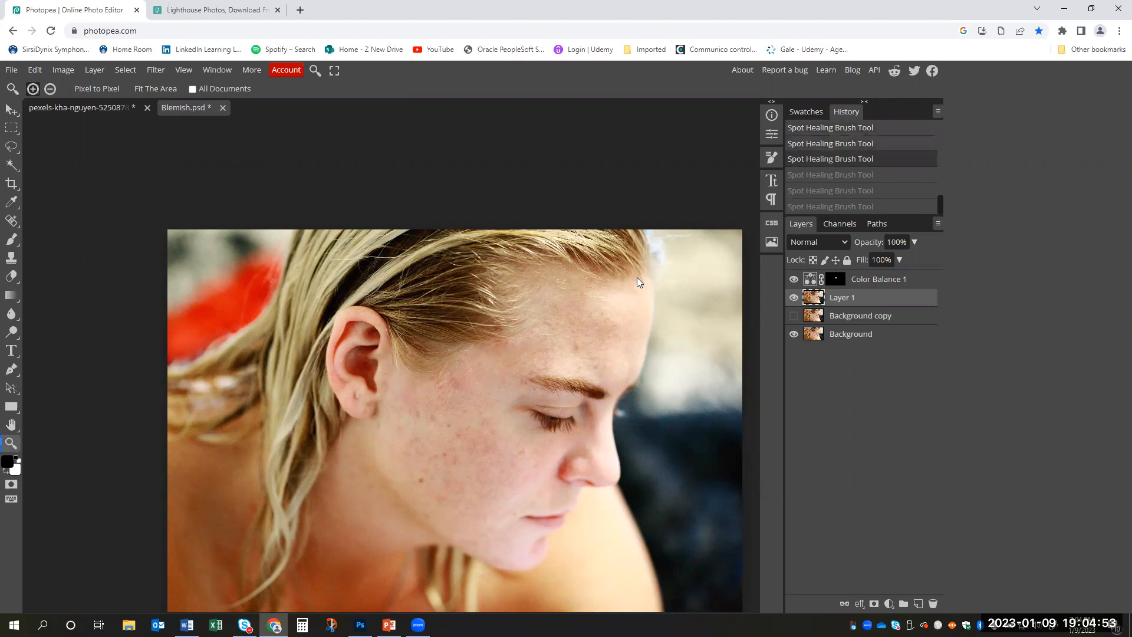
{"action": "key", "text": "ctrl+comma"}
{"action": "key", "text": "ctrl+comma"}
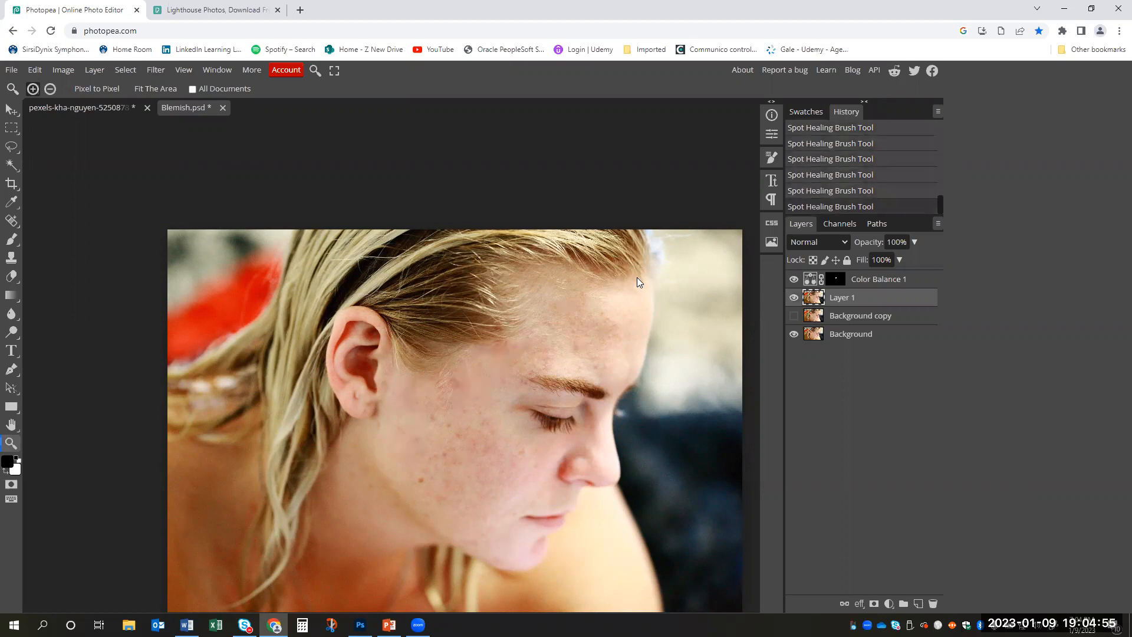
{"action": "key", "text": "ctrl+comma"}
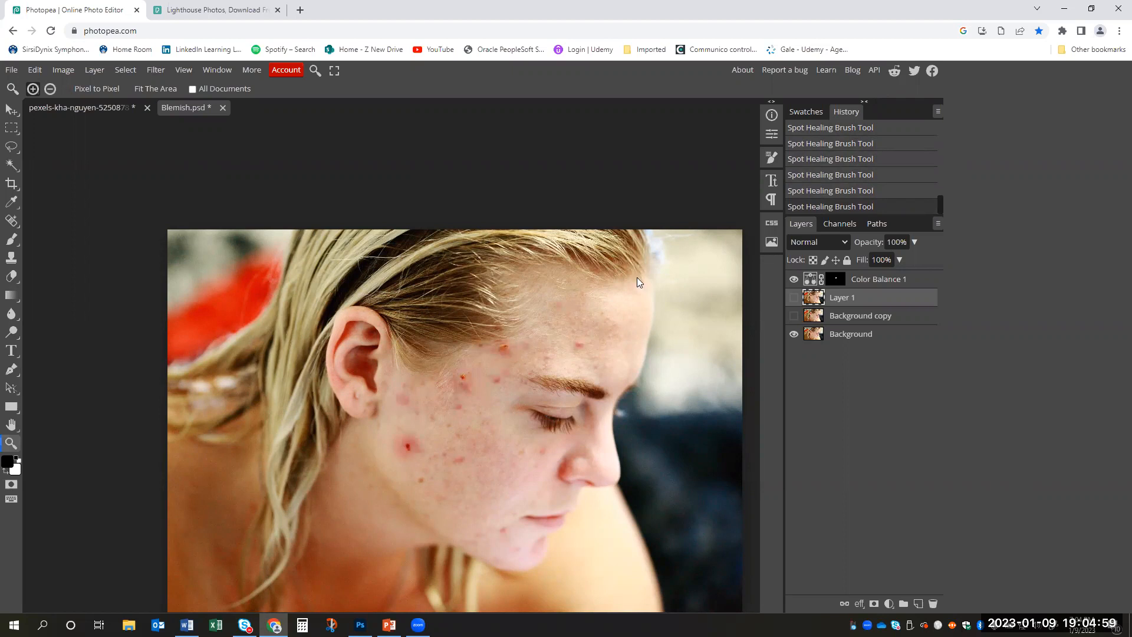
{"action": "key", "text": "ctrl+comma"}
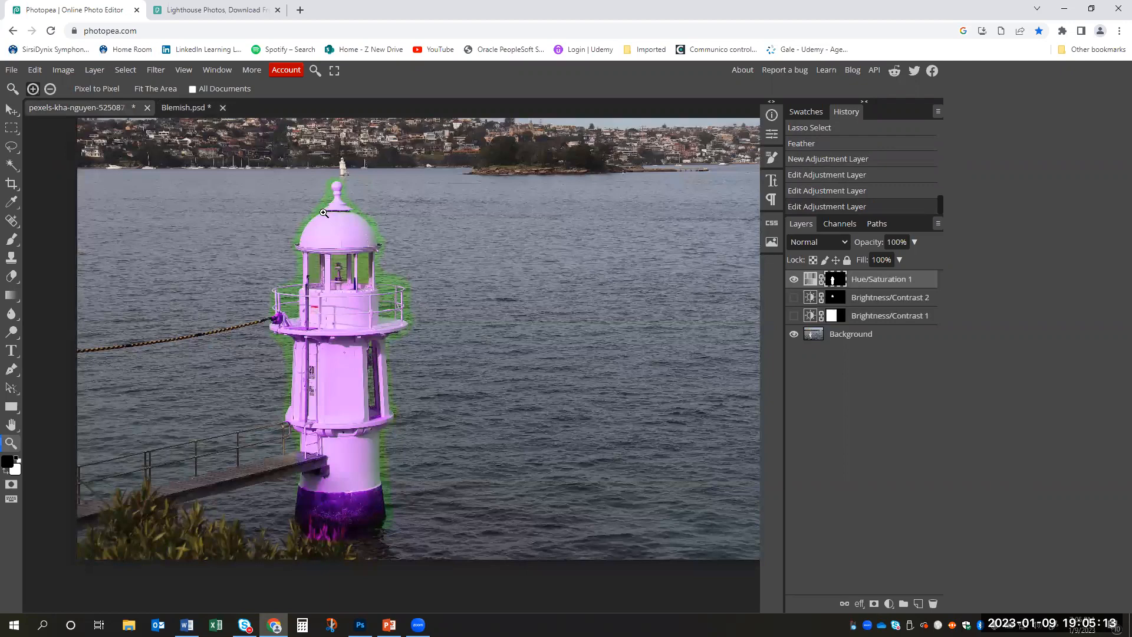
- Start a JPG export of the lighthouse image and name it Lighthouse Edited
{"action": "scroll", "coordinate": [381, 230], "scroll_direction": "up", "scroll_amount": 3}
{"action": "scroll", "coordinate": [390, 224], "scroll_direction": "down", "scroll_amount": 5}
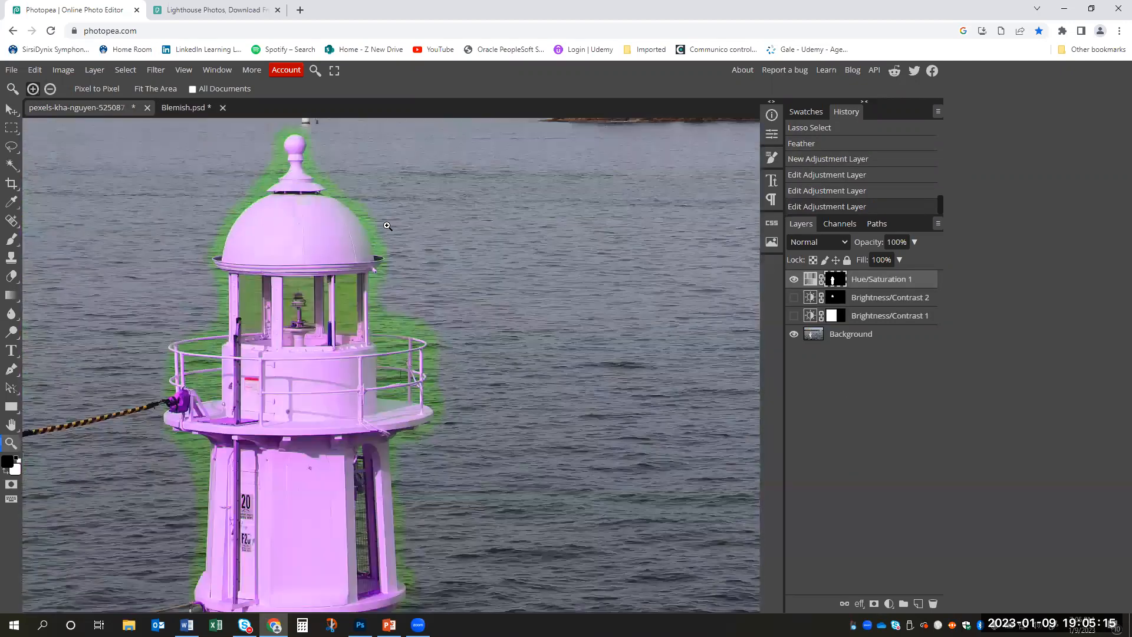
{"action": "scroll", "coordinate": [442, 207], "scroll_direction": "down", "scroll_amount": 1}
{"action": "scroll", "coordinate": [501, 218], "scroll_direction": "up", "scroll_amount": 2}
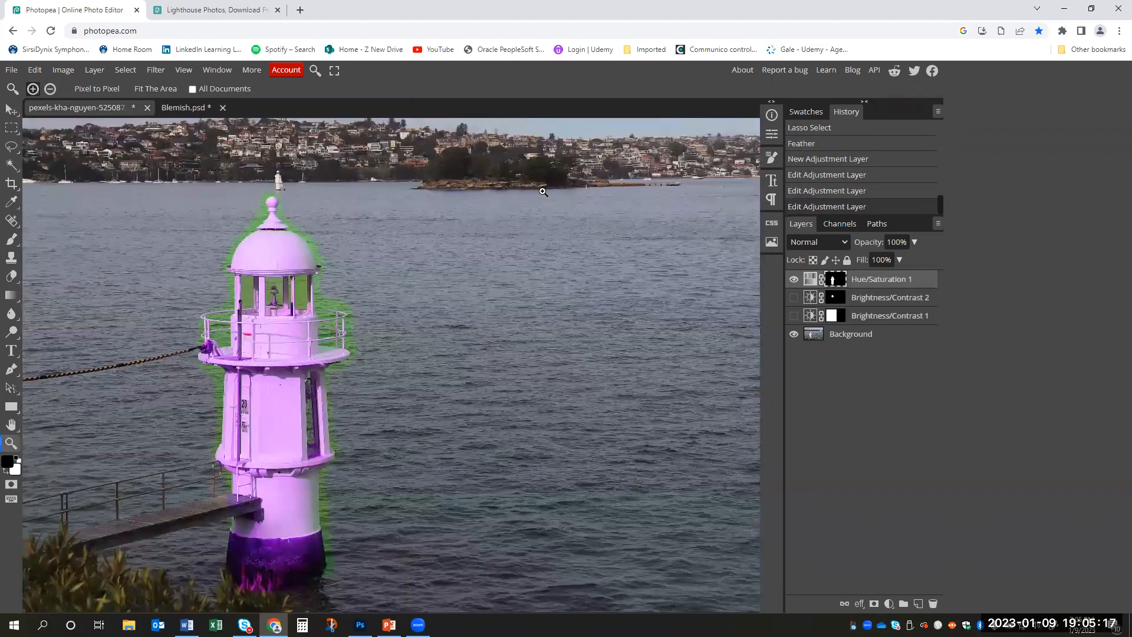
{"action": "scroll", "coordinate": [590, 218], "scroll_direction": "down", "scroll_amount": 1}
{"action": "left_click_drag", "start_coordinate": [534, 174], "coordinate": [498, 241]}
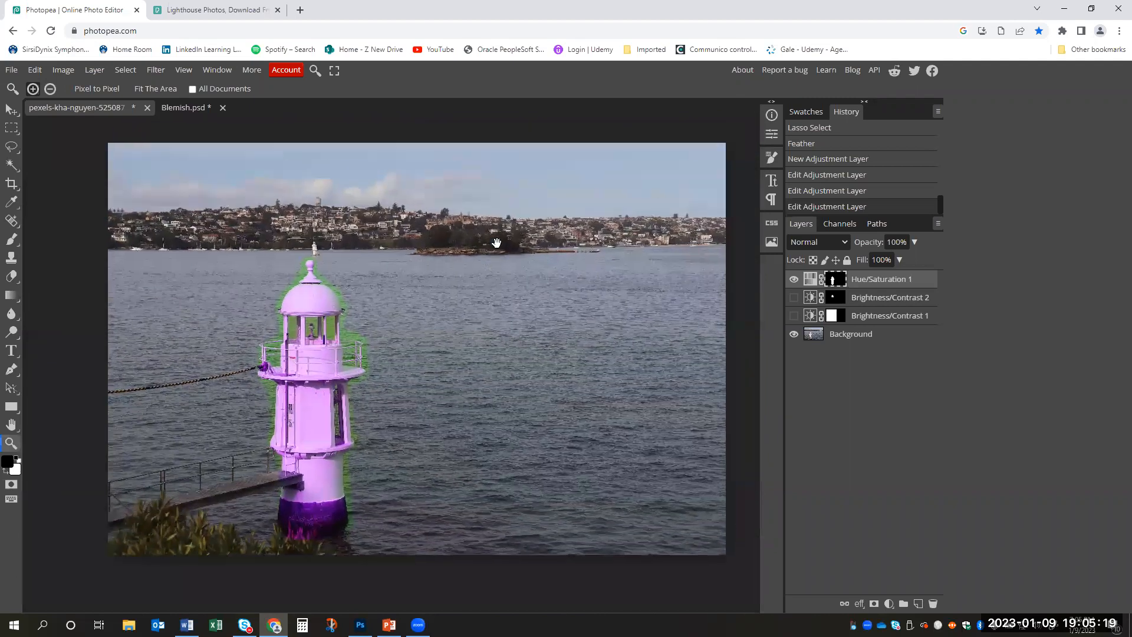
{"action": "left_click", "coordinate": [12, 72]}
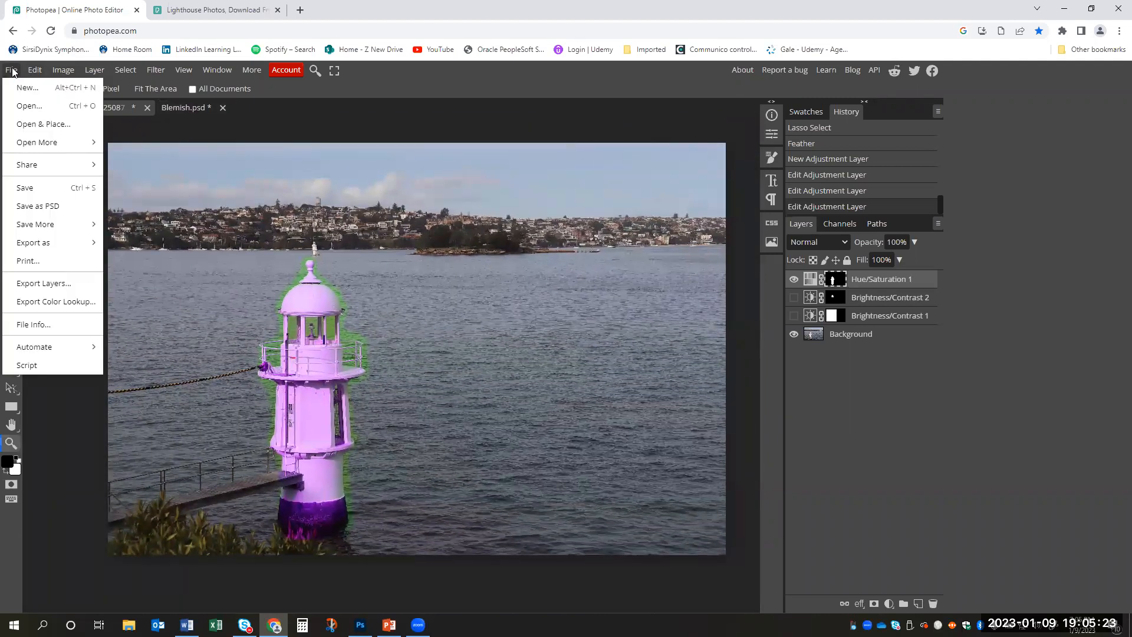
{"action": "mouse_move", "coordinate": [75, 243]}
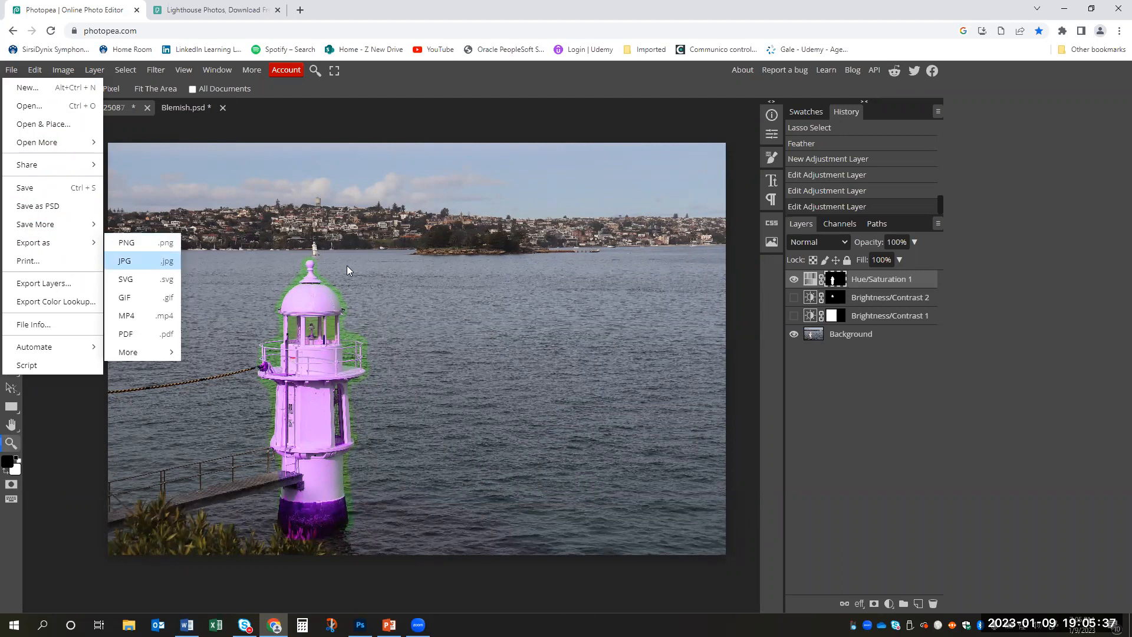
{"action": "left_click", "coordinate": [445, 197]}
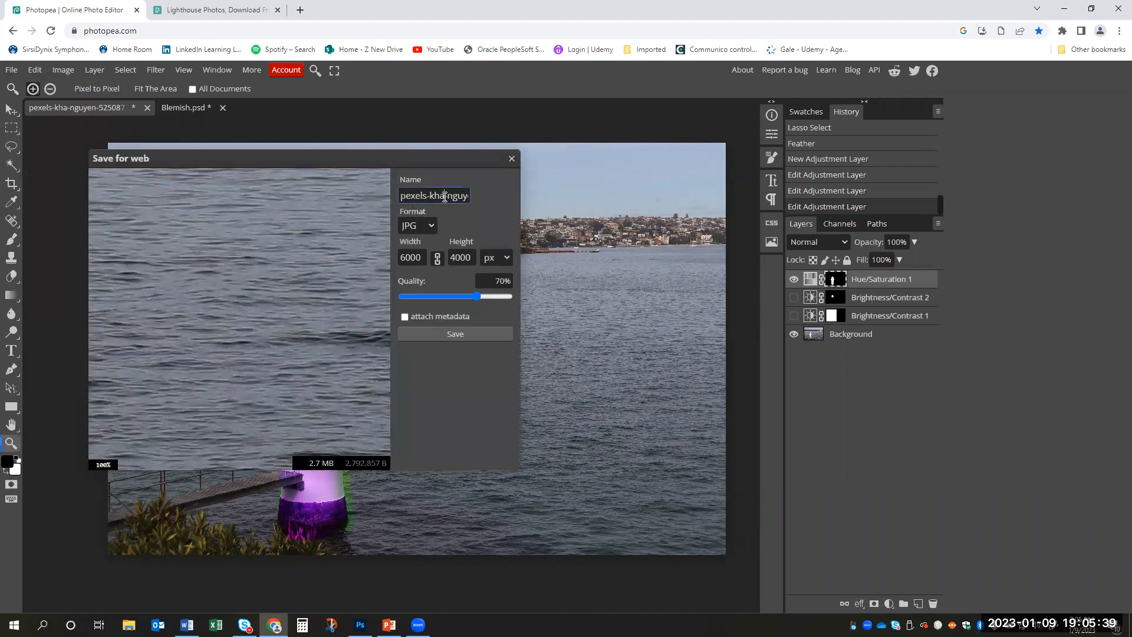
{"action": "key", "text": "ctrl+a"}
{"action": "type", "text": "Lighthouse Edited"}
- Set the JPG export to 8 inches wide with linked proportions and 100% quality, and save it
{"action": "left_click", "coordinate": [495, 257]}
{"action": "left_click", "coordinate": [500, 323]}
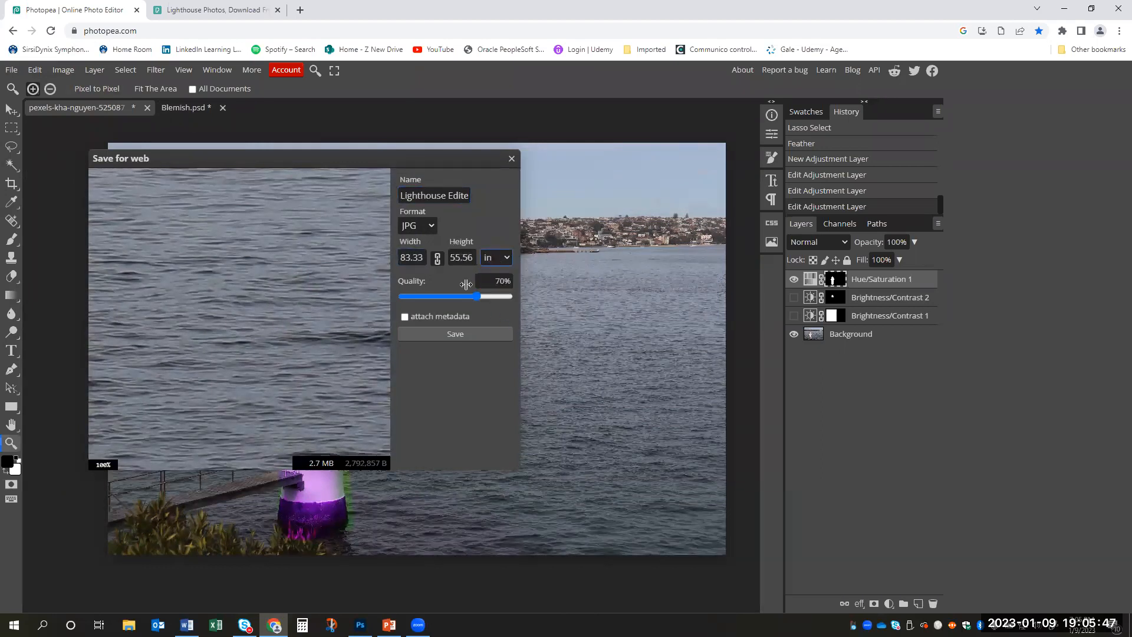
{"action": "double_click", "coordinate": [418, 258]}
{"action": "type", "text": "8"}
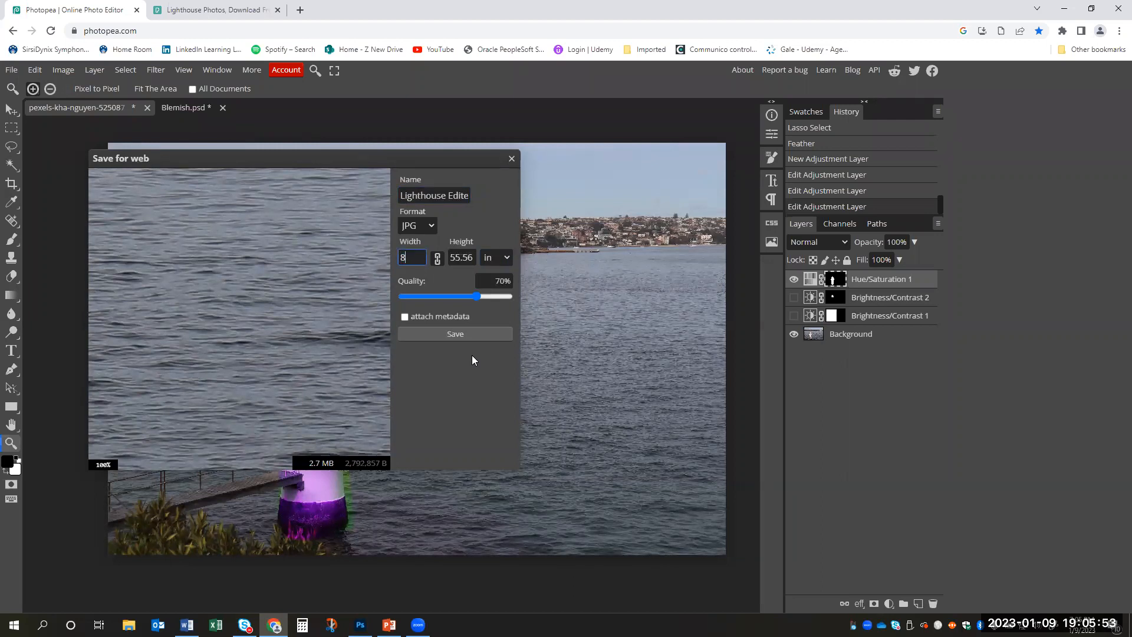
{"action": "left_click", "coordinate": [466, 256]}
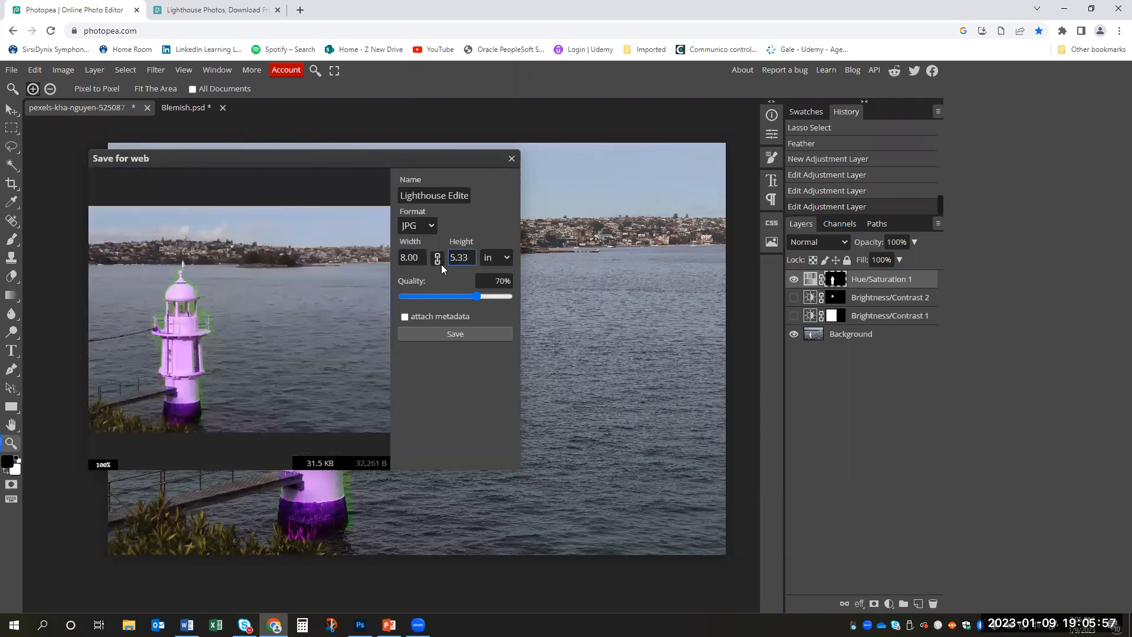
{"action": "left_click", "coordinate": [486, 228]}
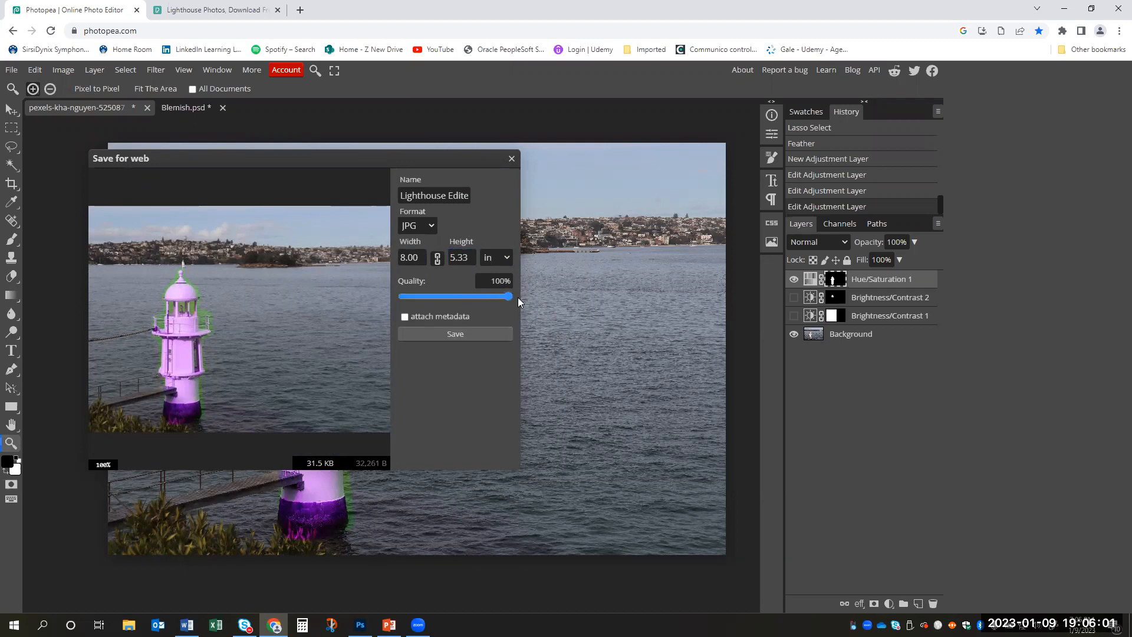
{"action": "left_click_drag", "start_coordinate": [478, 296], "coordinate": [512, 297]}
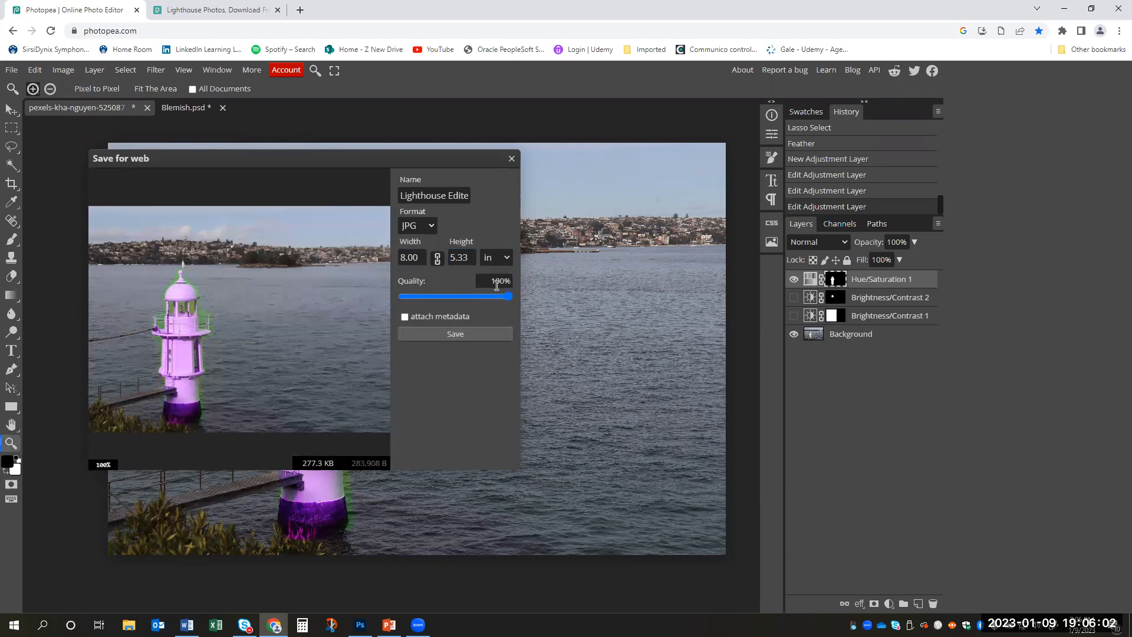
{"action": "left_click", "coordinate": [467, 331]}
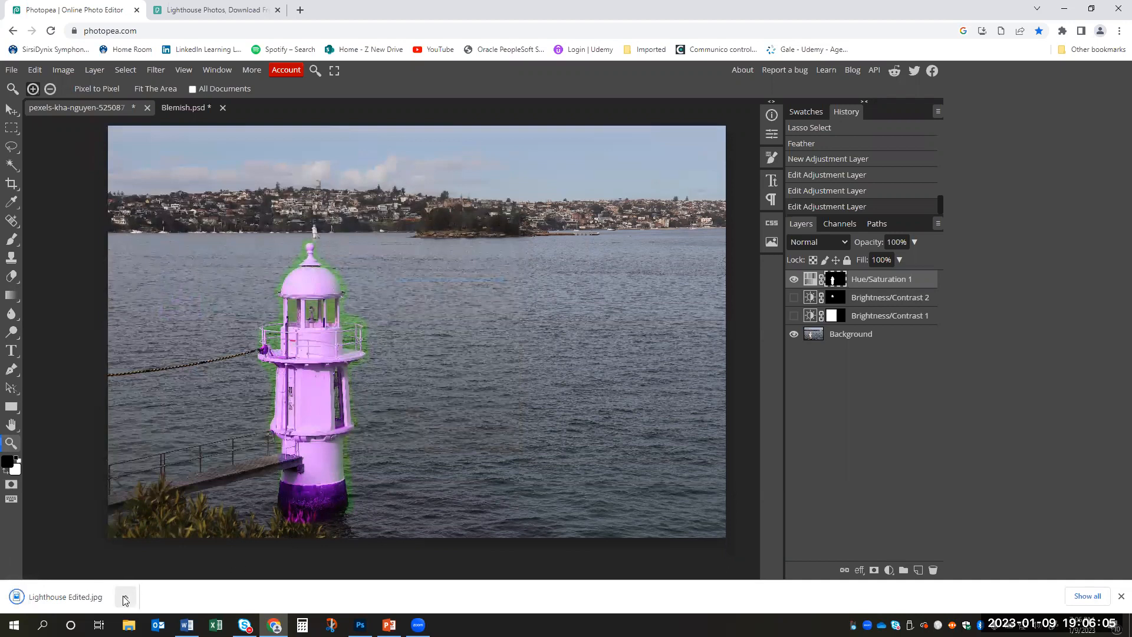
- View the downloaded Lighthouse Edited.jpg in the photo viewer and close it
{"action": "left_click", "coordinate": [125, 596]}
{"action": "left_click", "coordinate": [148, 555]}
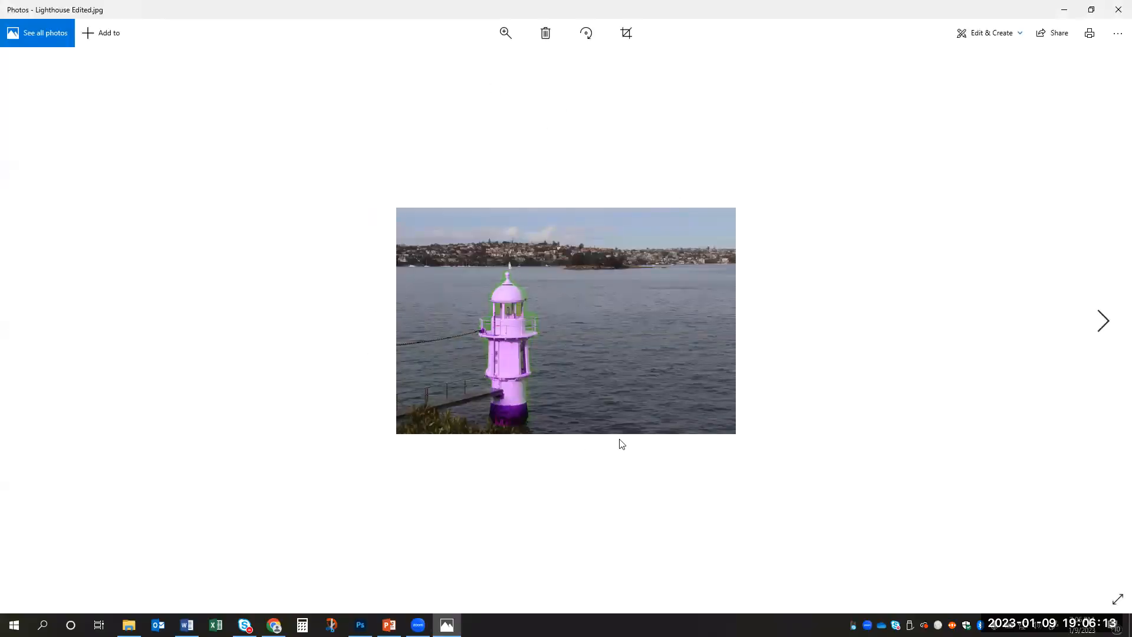
{"action": "left_click", "coordinate": [1115, 8]}
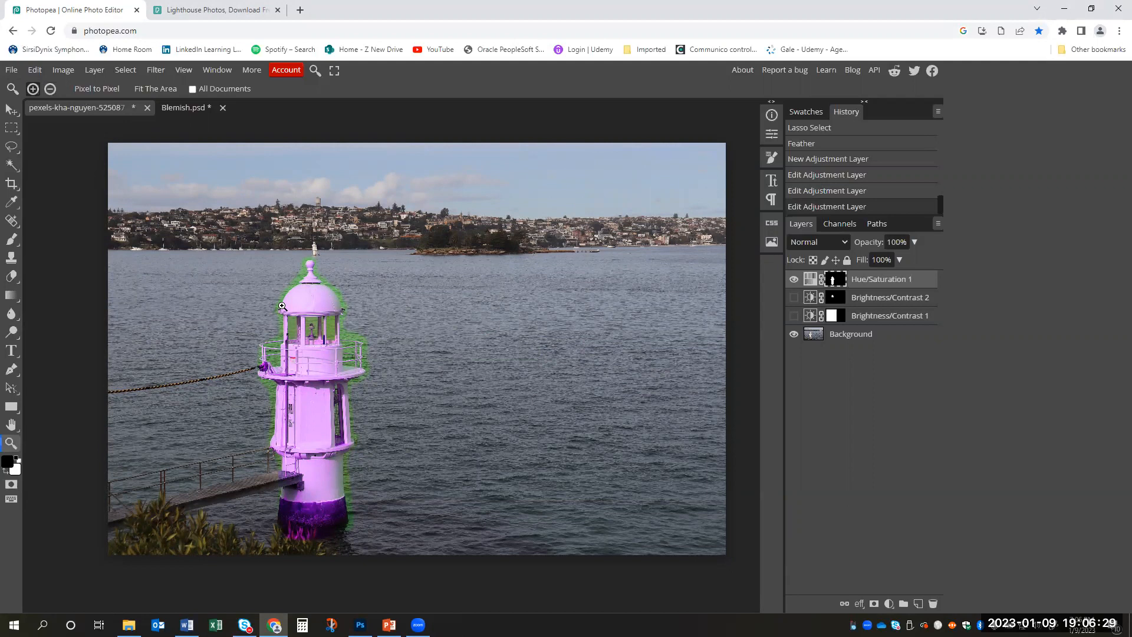
- Save the layered lighthouse document as a PSD named Lighthouse File in the Photopea Example Photos folder
{"action": "left_click", "coordinate": [12, 70]}
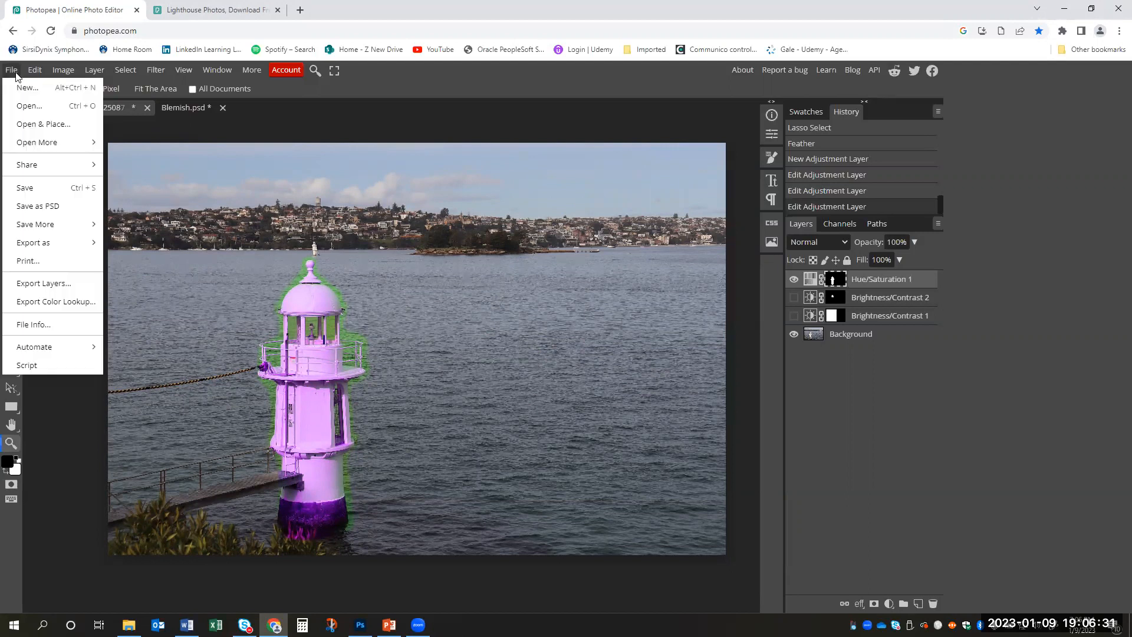
{"action": "left_click", "coordinate": [61, 207]}
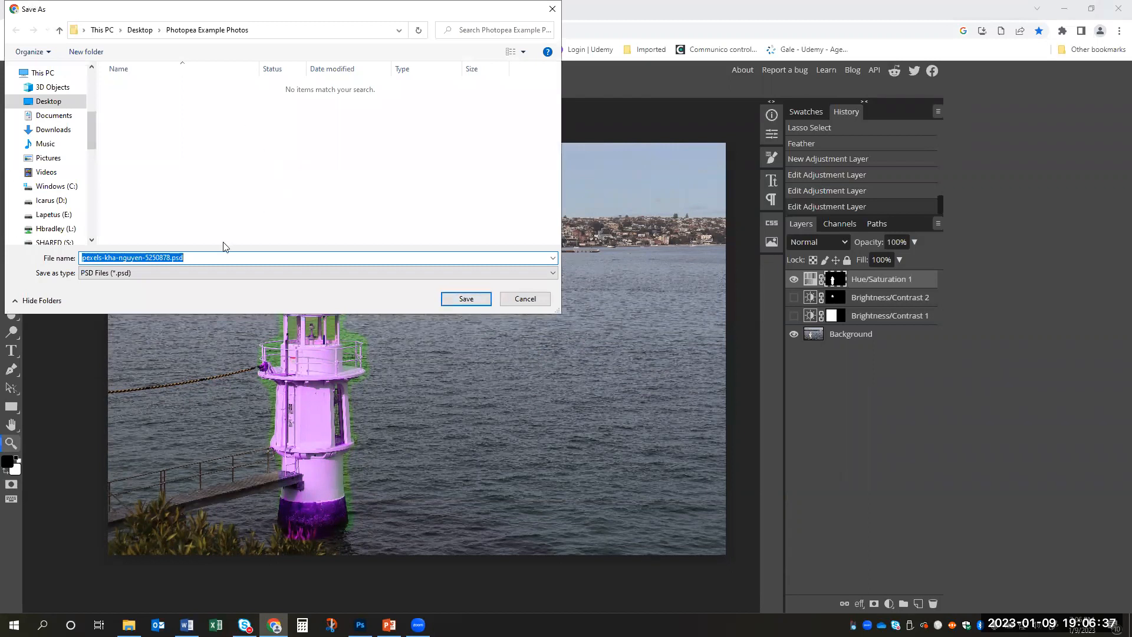
{"action": "type", "text": "Lighthouse "}
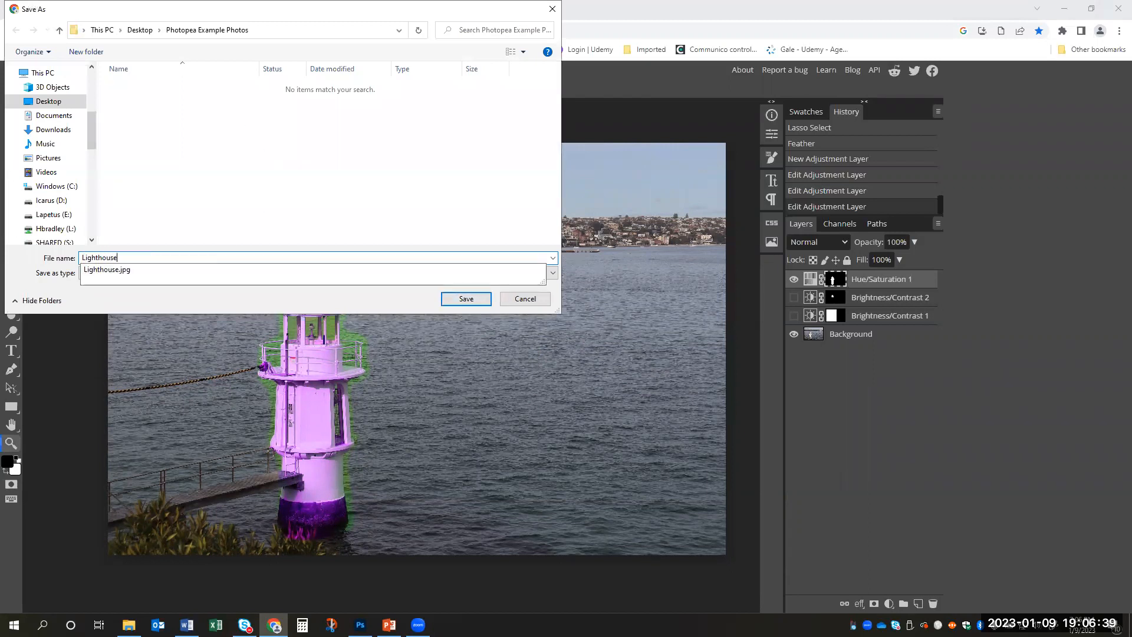
{"action": "type", "text": "File"}
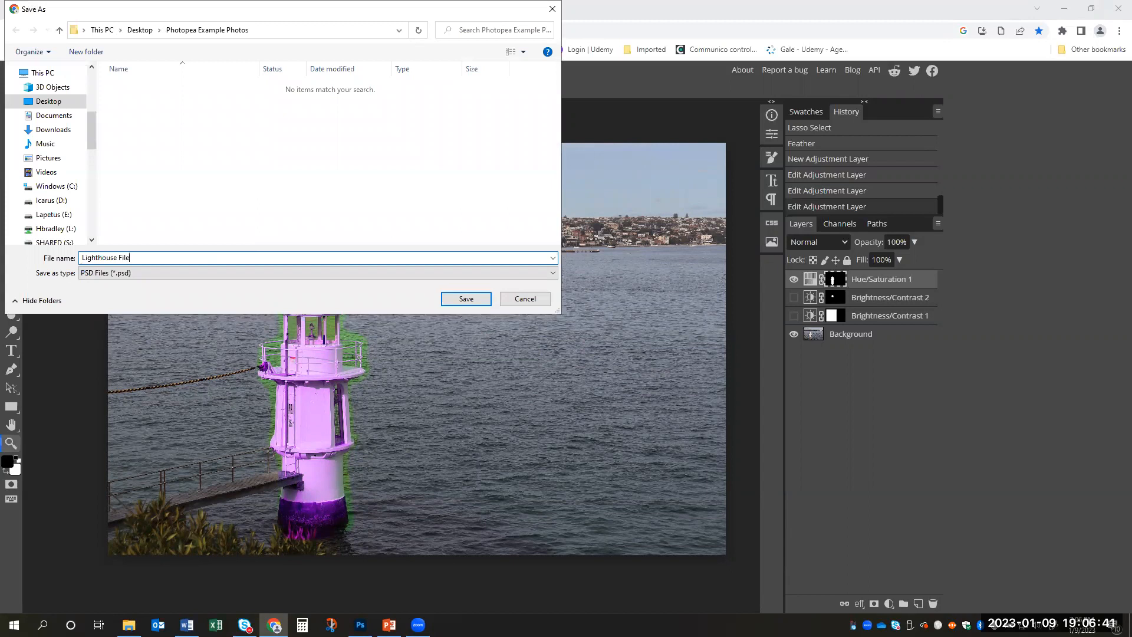
{"action": "left_click", "coordinate": [460, 308]}
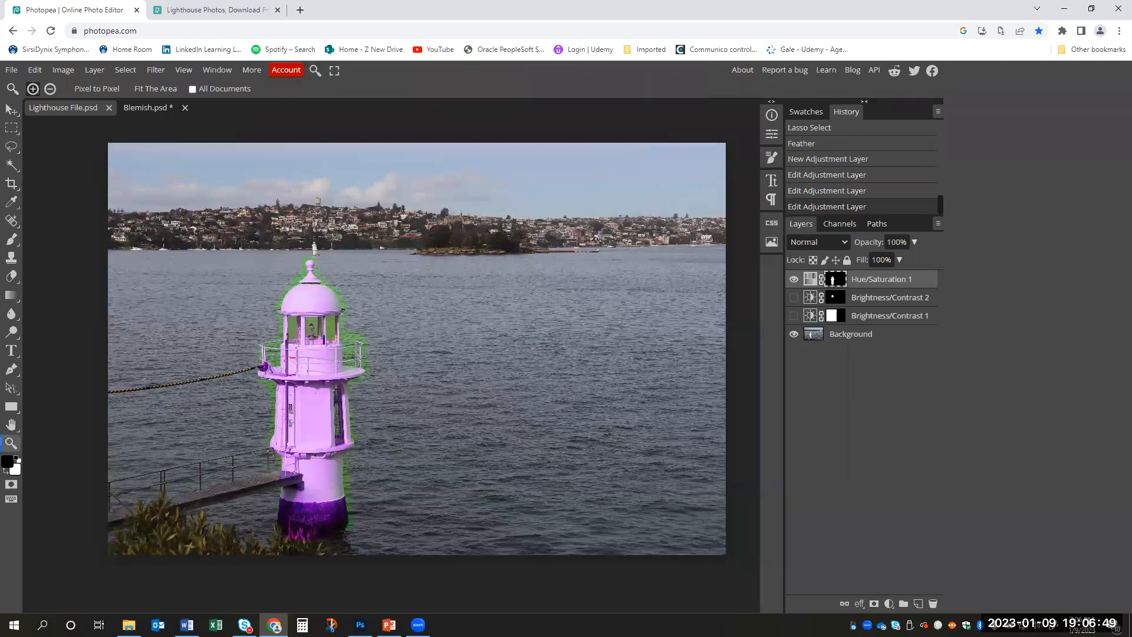
{"action": "key", "text": "alt+Tab"}
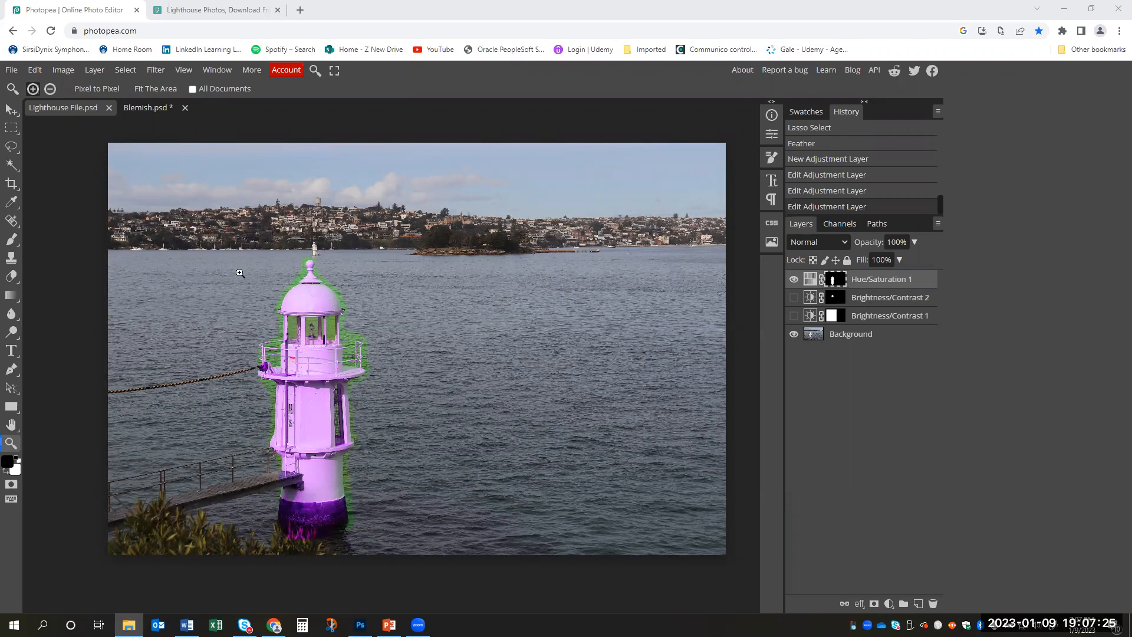
{"action": "left_click", "coordinate": [12, 70]}
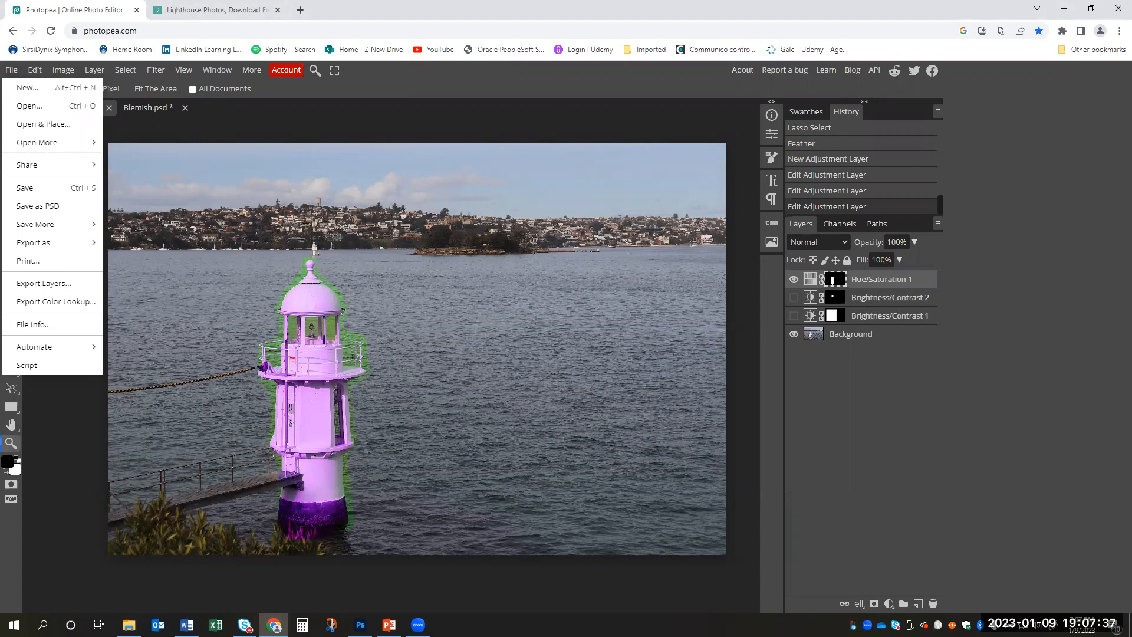
{"action": "left_click", "coordinate": [273, 625]}
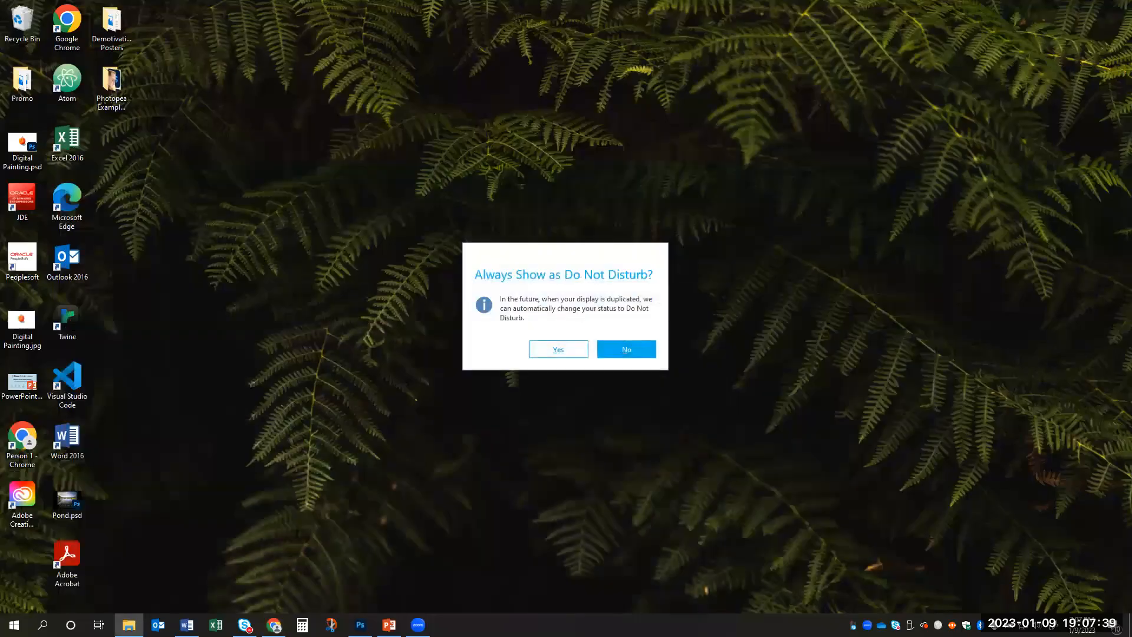
{"action": "left_click", "coordinate": [274, 625]}
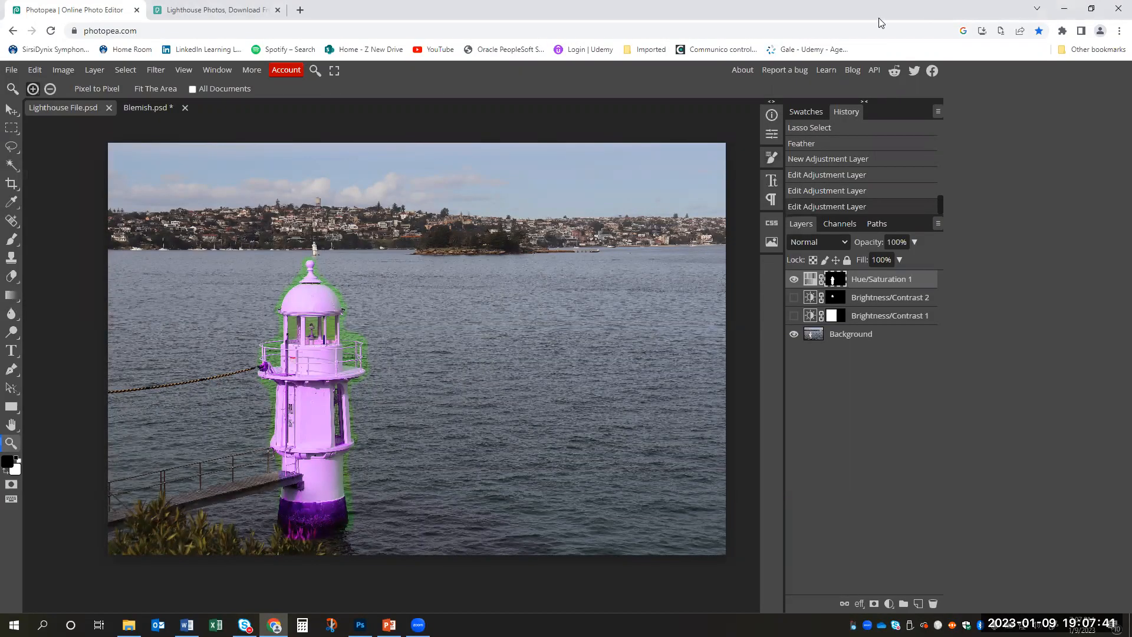
{"action": "left_click_drag", "start_coordinate": [247, 9], "coordinate": [442, 193]}
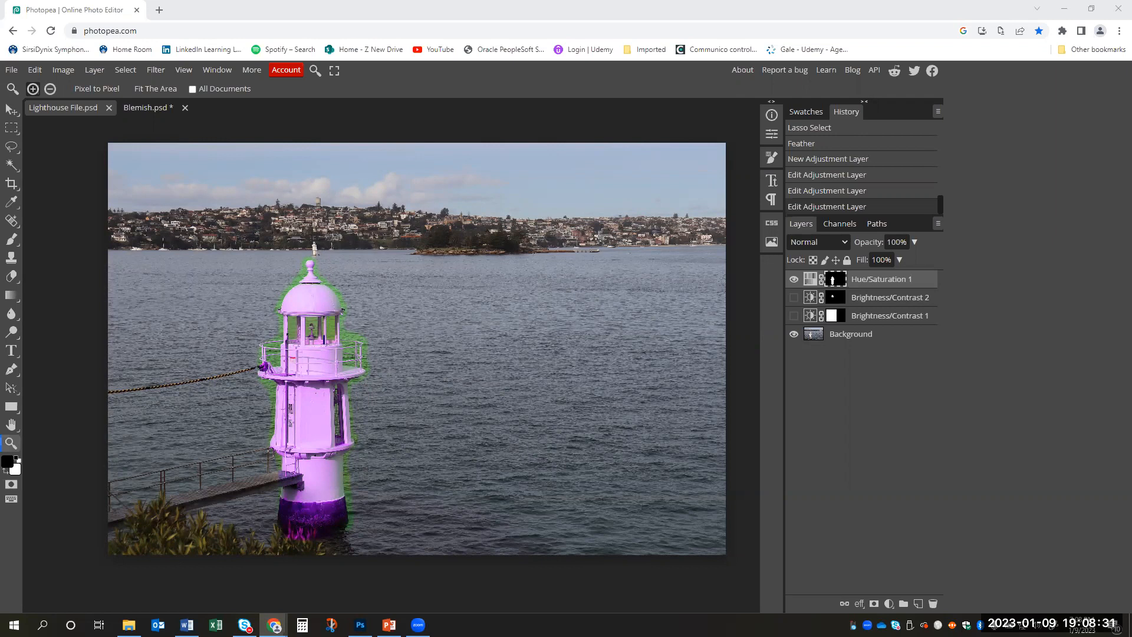
- Open the red-eye example photo of the girl from the Downloads folder
{"action": "left_click", "coordinate": [12, 70]}
{"action": "left_click", "coordinate": [26, 99]}
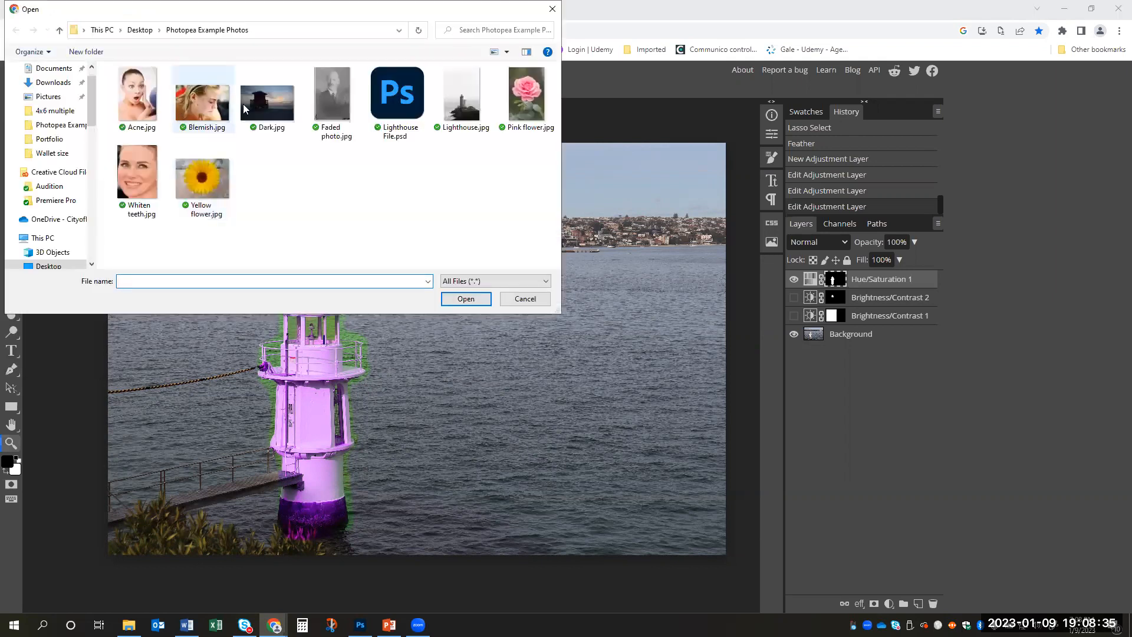
{"action": "left_click", "coordinate": [56, 83]}
{"action": "left_click", "coordinate": [147, 110]}
{"action": "left_click", "coordinate": [482, 299]}
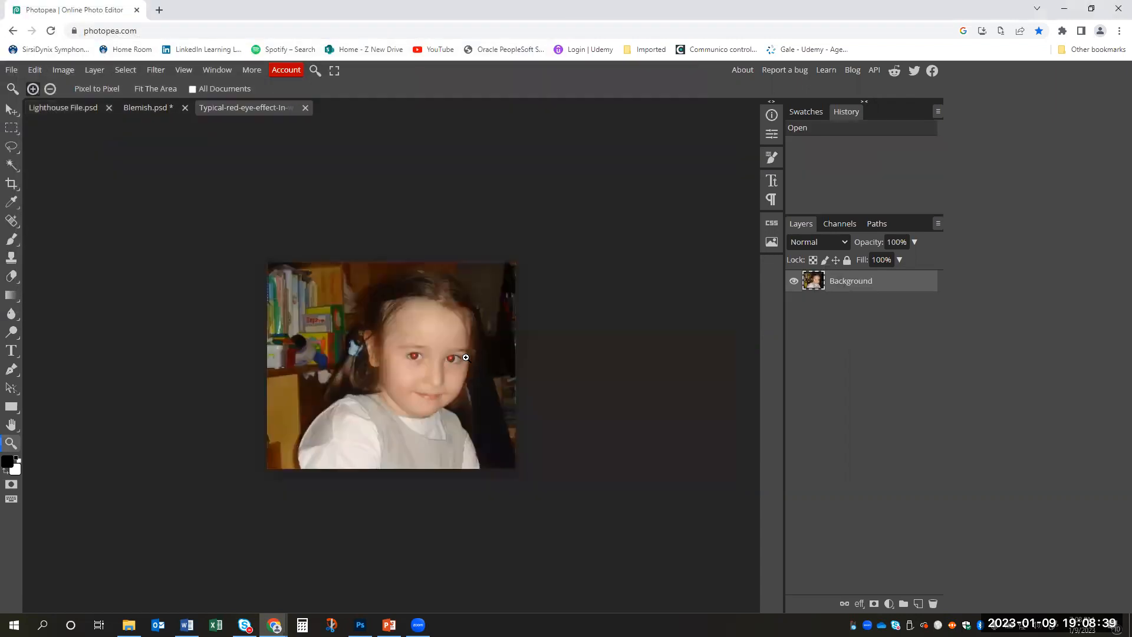
- Find the Red Eye Tool by searching for "red eye" and activate it
{"action": "left_click", "coordinate": [451, 358]}
{"action": "mouse_move", "coordinate": [483, 358]}
{"action": "left_mouse_down"}
{"action": "mouse_move", "coordinate": [463, 360]}
{"action": "mouse_move", "coordinate": [503, 362]}
{"action": "mouse_move", "coordinate": [456, 361]}
{"action": "mouse_move", "coordinate": [474, 365]}
{"action": "left_mouse_up"}
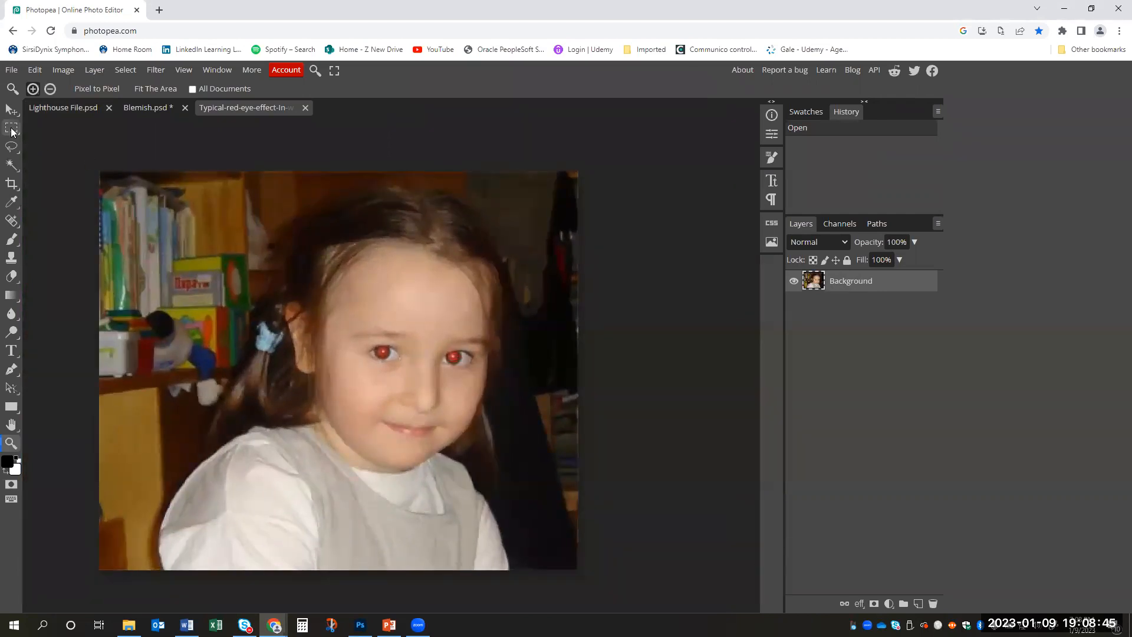
{"action": "left_click", "coordinate": [313, 70]}
{"action": "type", "text": "red eye"}
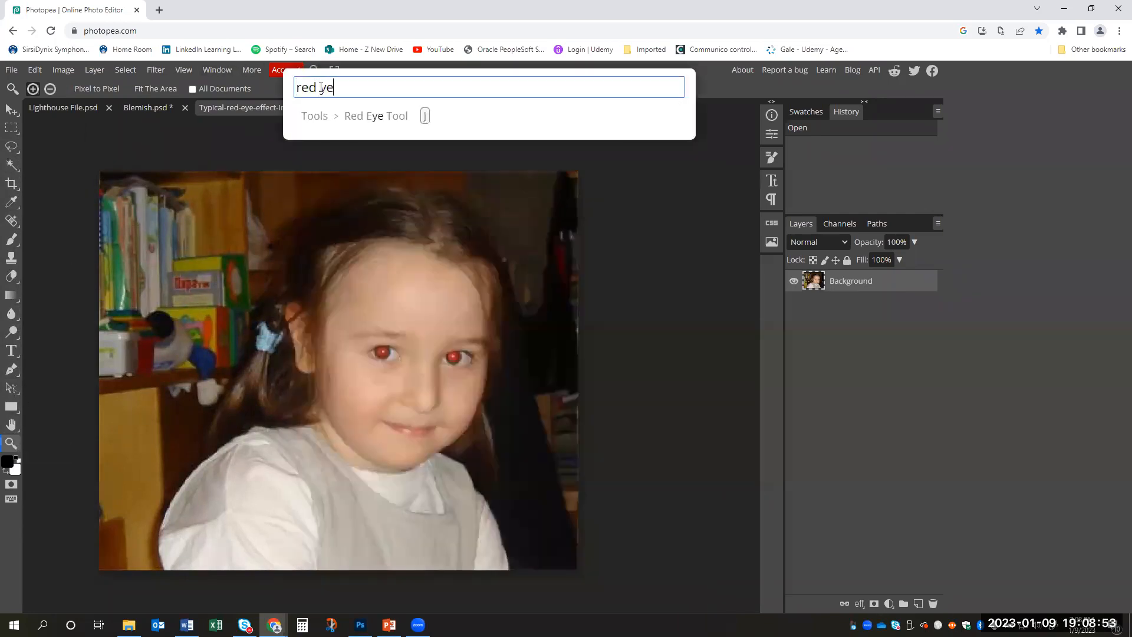
{"action": "left_click", "coordinate": [384, 121]}
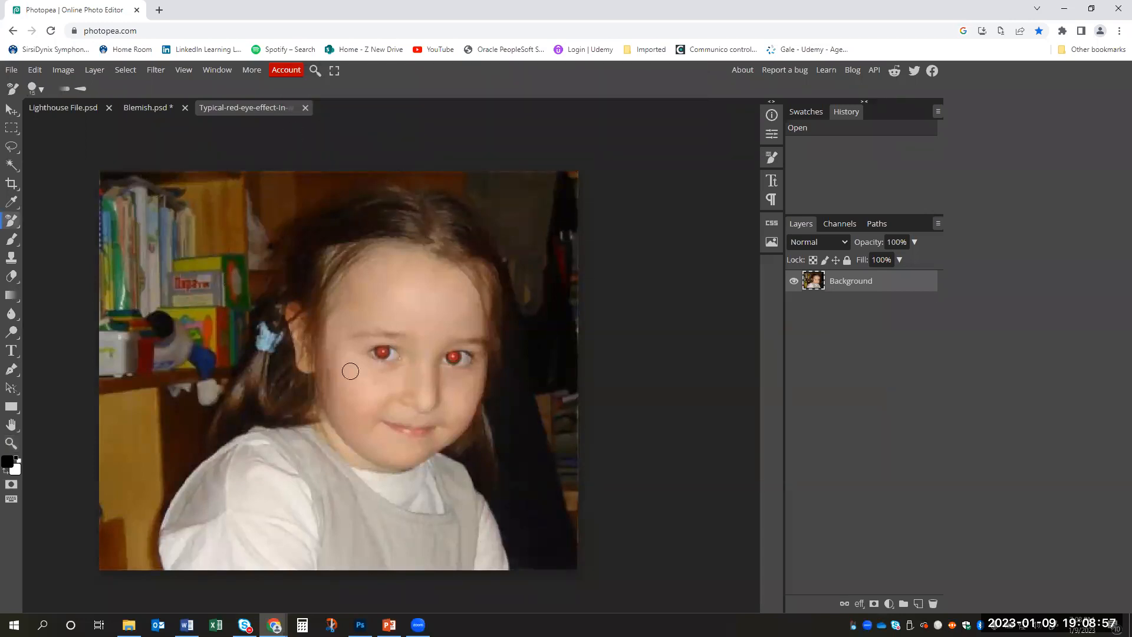
- Try the Red Eye Tool on the girl's eyes, switch to a smaller brush, and undo the corrections made on the Background layer
{"action": "left_click", "coordinate": [383, 351]}
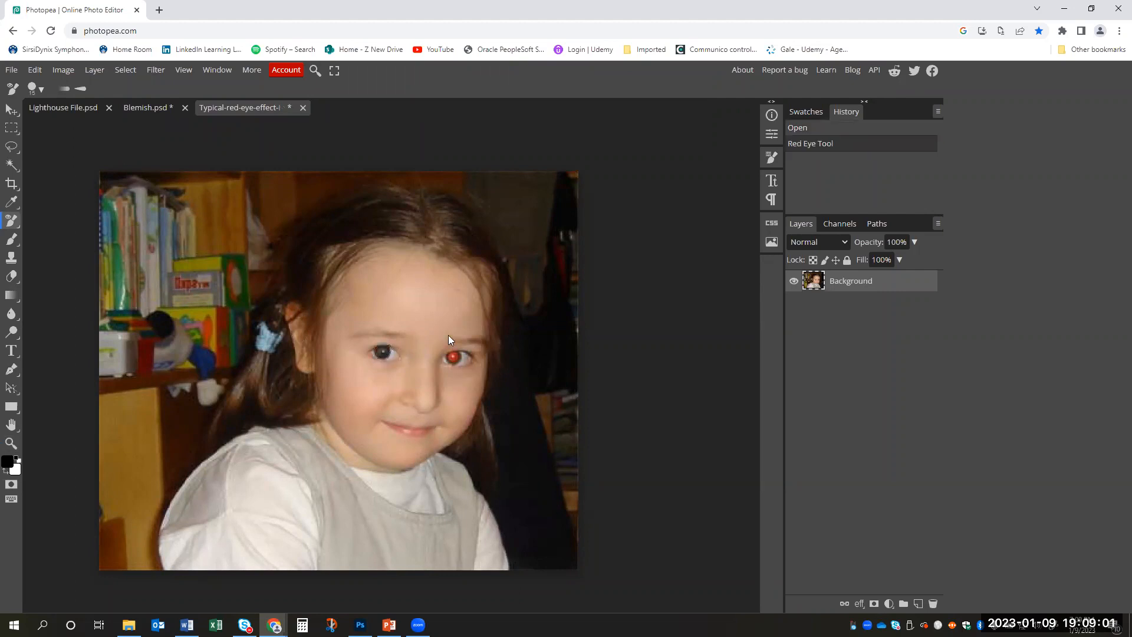
{"action": "key", "text": "ctrl+z"}
{"action": "key", "text": "bracketleft"}
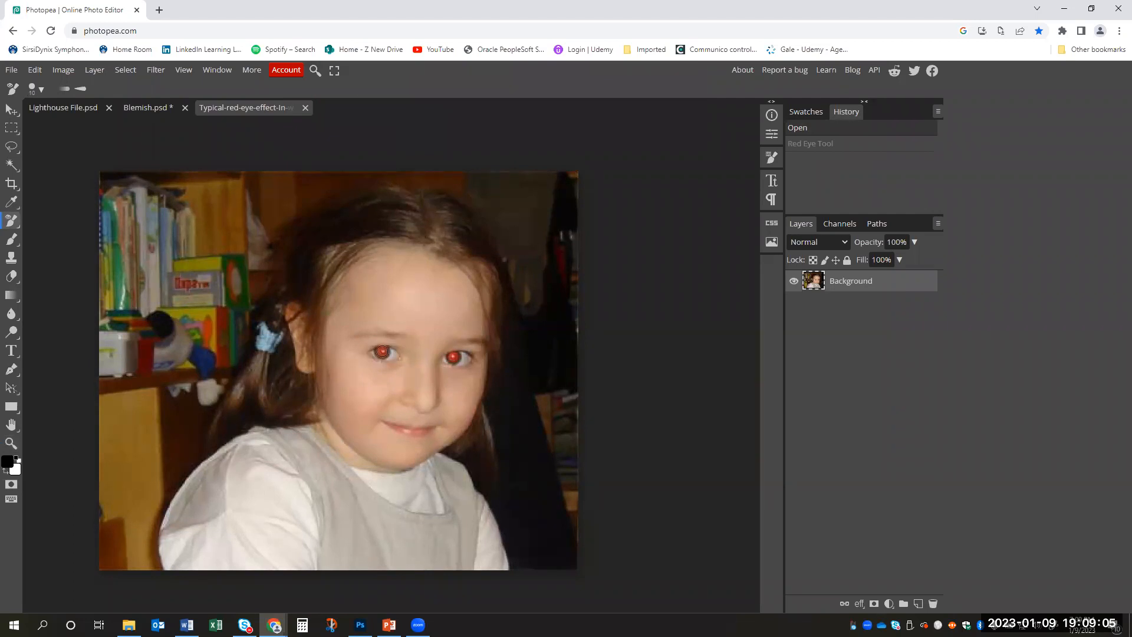
{"action": "left_click", "coordinate": [383, 352]}
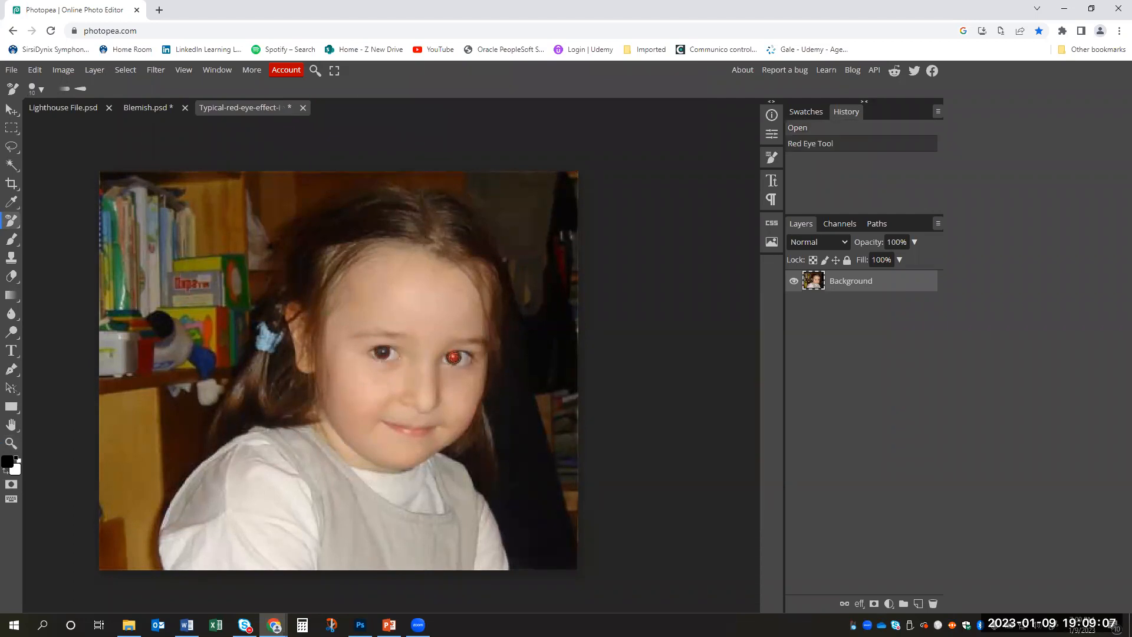
{"action": "left_click", "coordinate": [454, 356]}
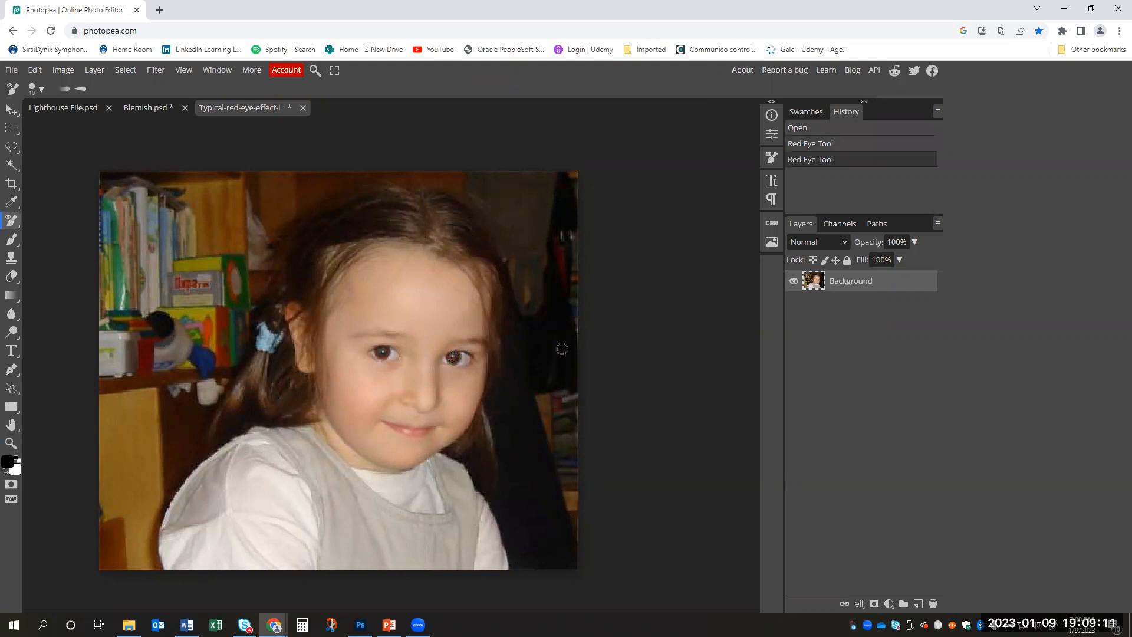
{"action": "key", "text": "ctrl+z"}
{"action": "key", "text": "ctrl+z"}
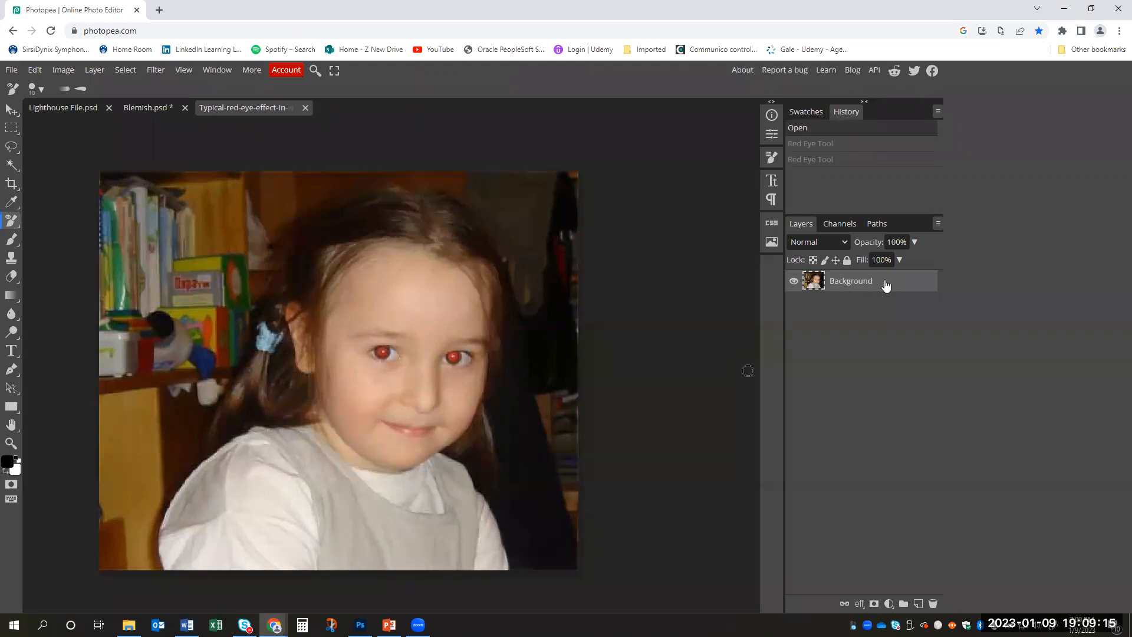
- Duplicate the Background layer and remove the red from both eyes on the copy with the Red Eye Tool
{"action": "right_click", "coordinate": [867, 290]}
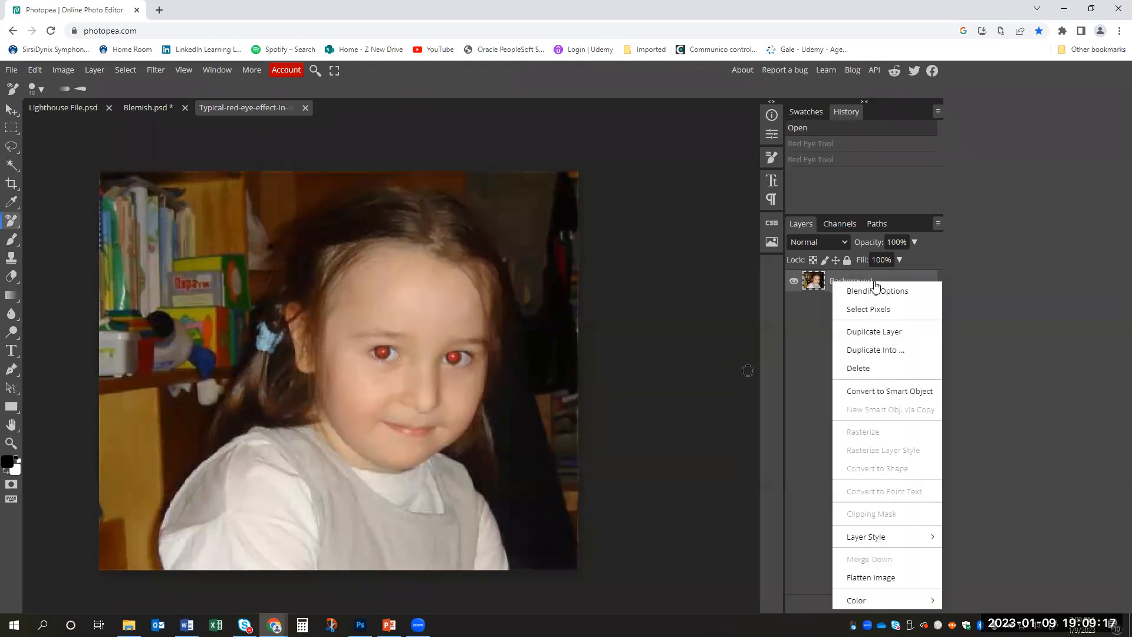
{"action": "left_click", "coordinate": [885, 332]}
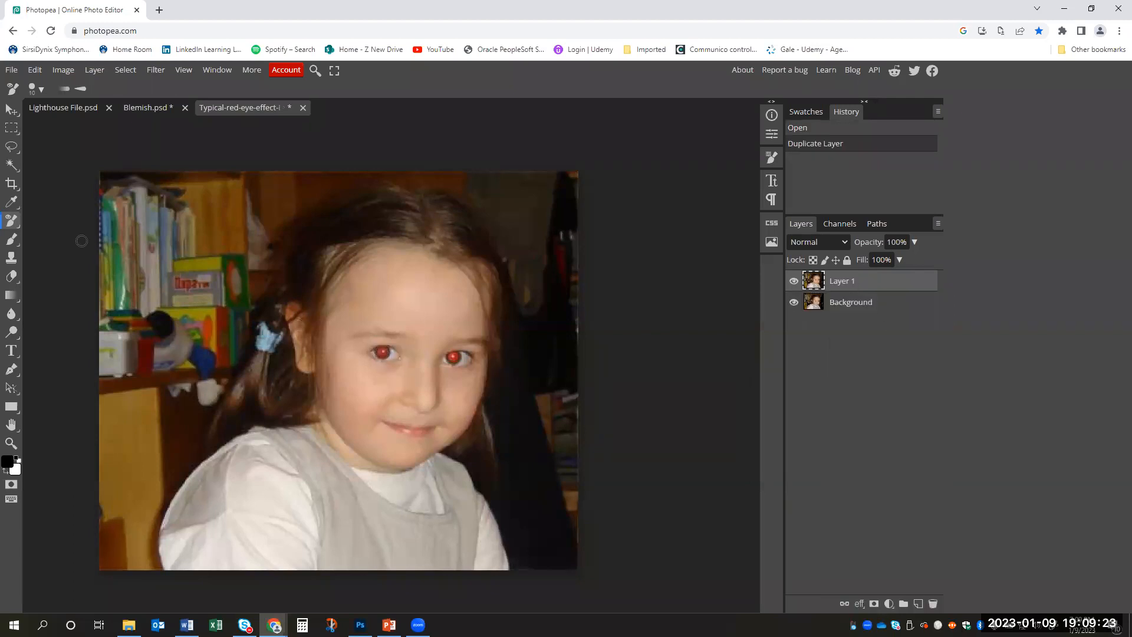
{"action": "right_click", "coordinate": [12, 222]}
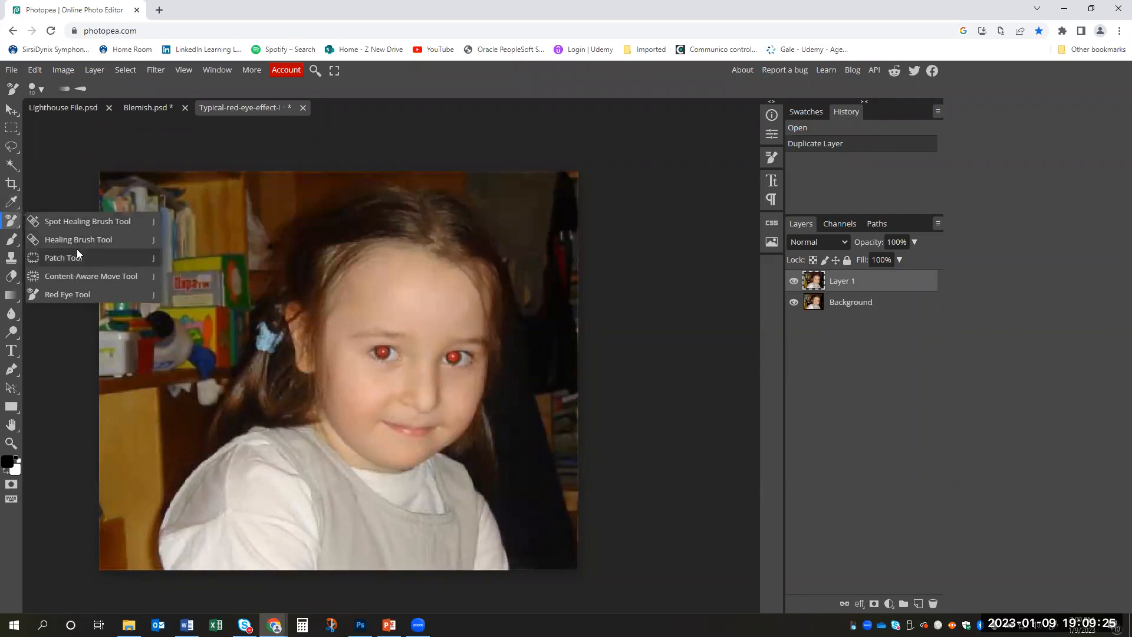
{"action": "left_click", "coordinate": [81, 294]}
{"action": "left_click", "coordinate": [383, 352]}
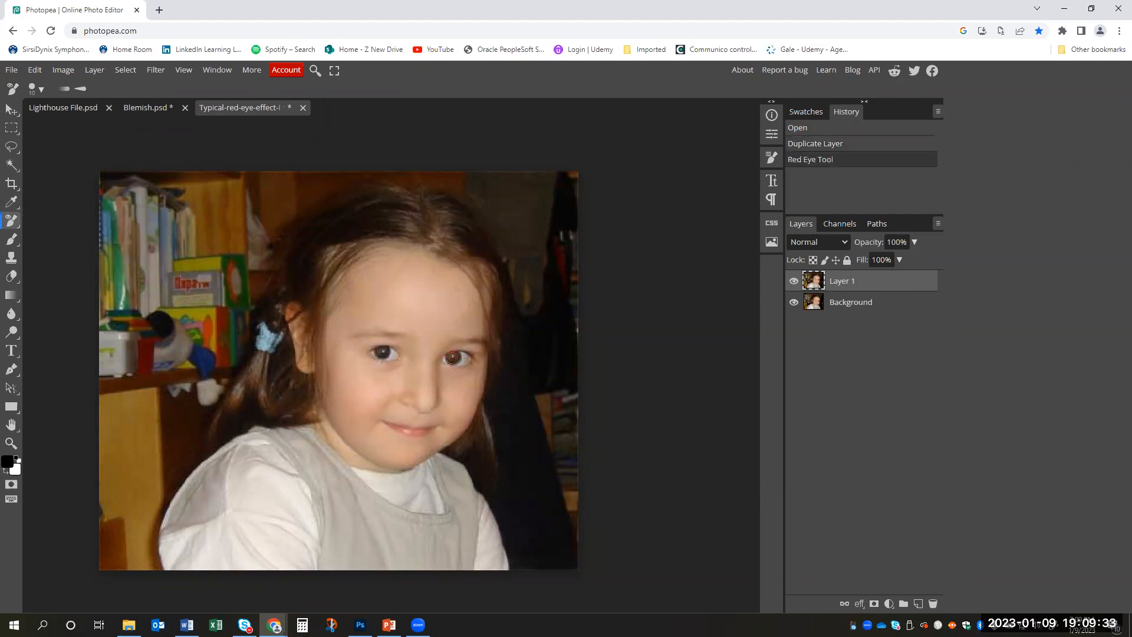
{"action": "left_click", "coordinate": [454, 358]}
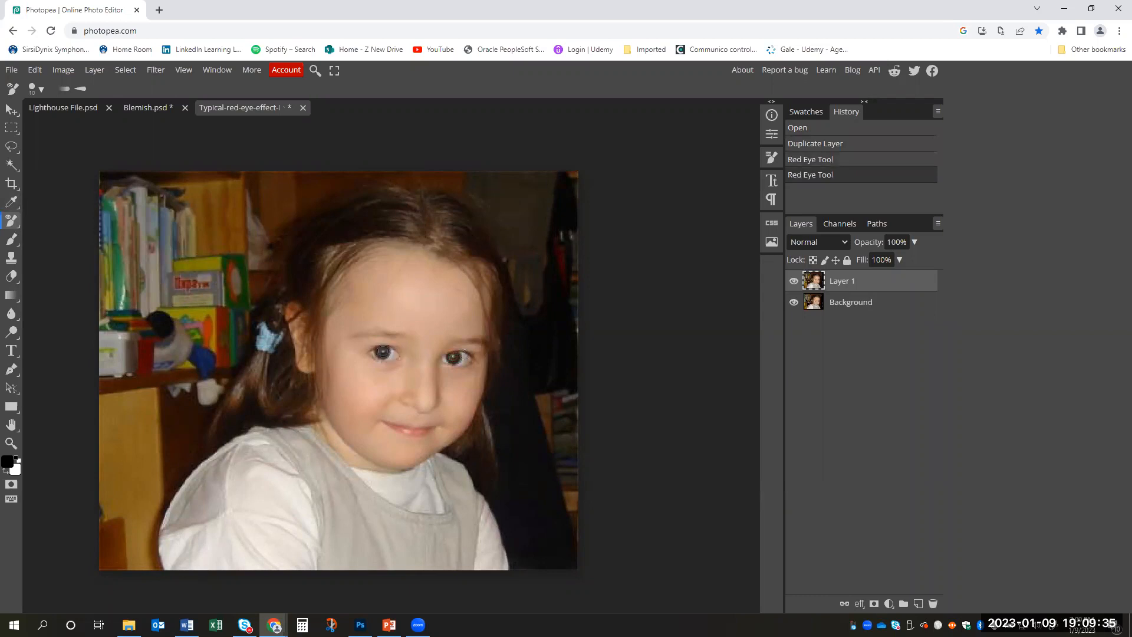
- Touch up both pupils with further Red Eye Tool corrections and undo the last one
{"action": "left_click", "coordinate": [380, 354]}
{"action": "left_click", "coordinate": [384, 354]}
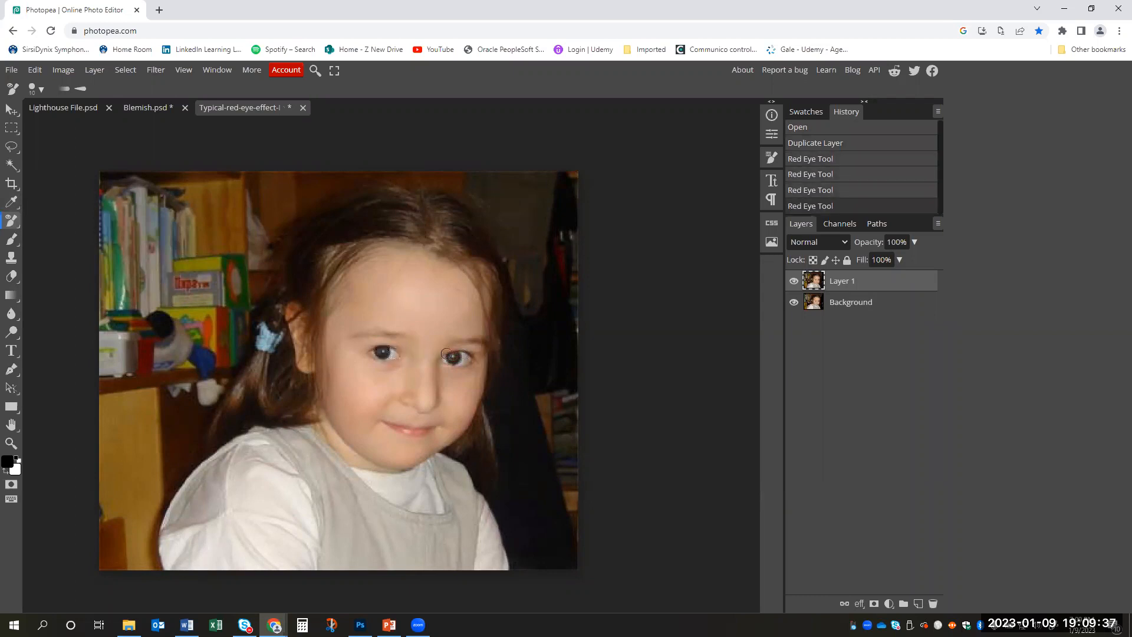
{"action": "left_click", "coordinate": [455, 357]}
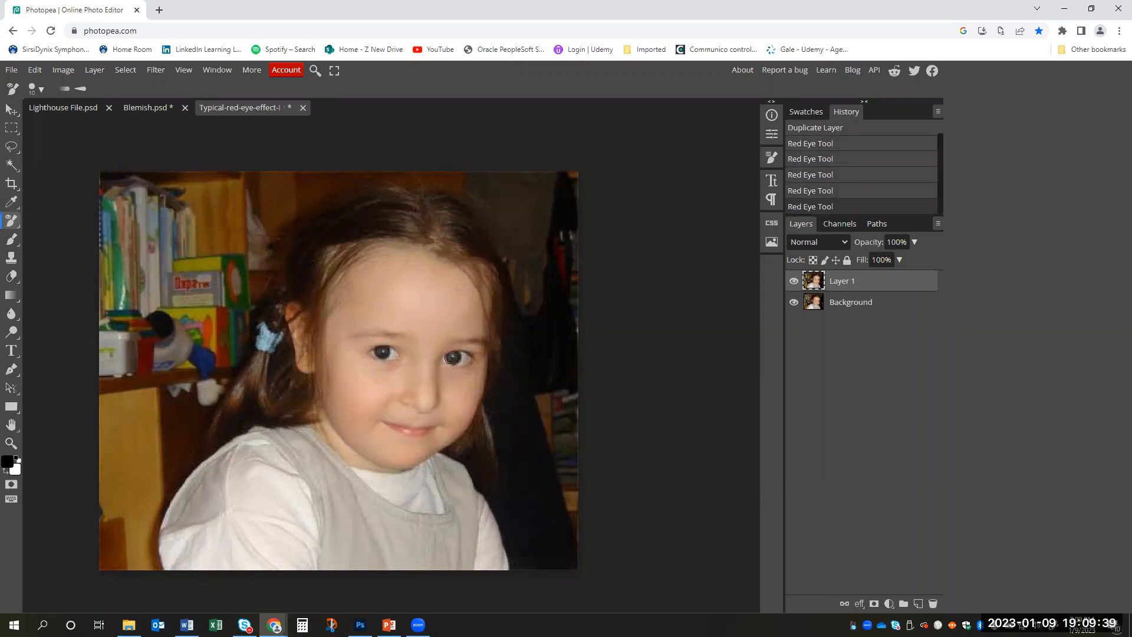
{"action": "left_click", "coordinate": [452, 359]}
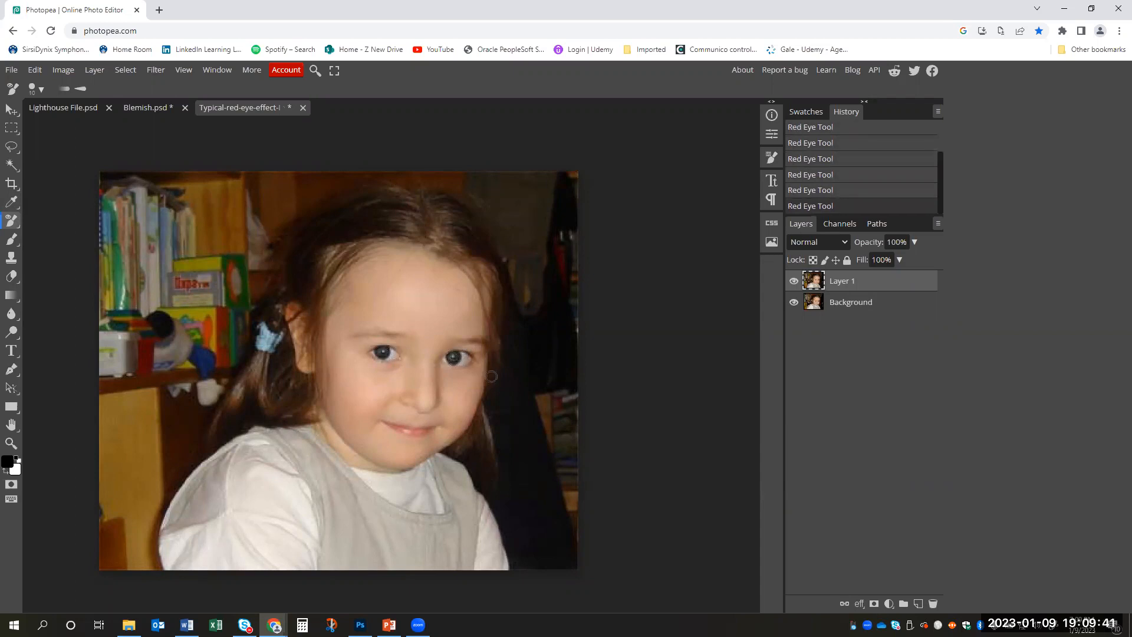
{"action": "key", "text": "ctrl+z"}
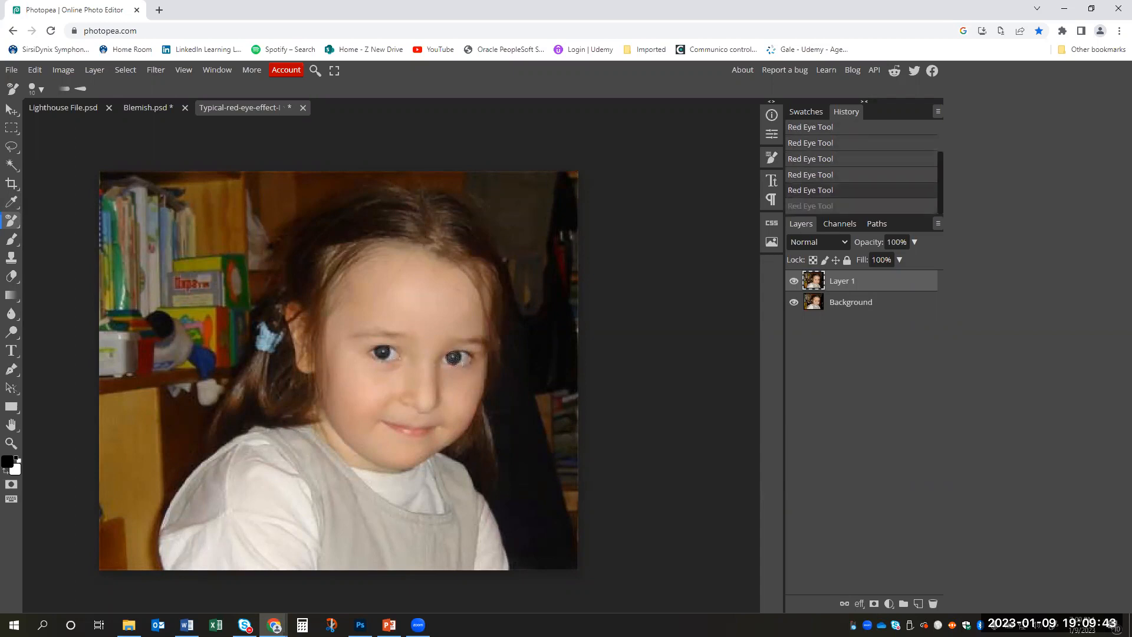
- Compare the corrected eyes with the original photo by switching Layer 1's visibility off and on
{"action": "key", "text": "z"}
{"action": "left_click", "coordinate": [522, 322], "text": "alt"}
{"action": "left_click", "coordinate": [519, 321]}
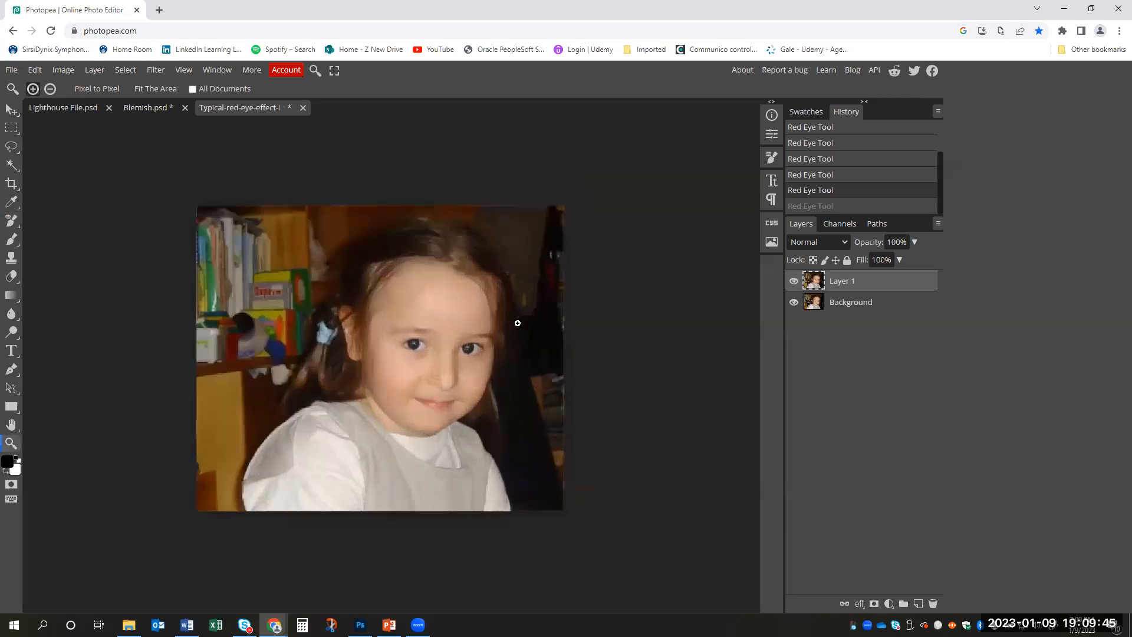
{"action": "left_click", "coordinate": [518, 321]}
{"action": "left_click", "coordinate": [794, 285]}
{"action": "left_click", "coordinate": [794, 285]}
{"action": "left_click", "coordinate": [794, 284]}
{"action": "left_click", "coordinate": [795, 284]}
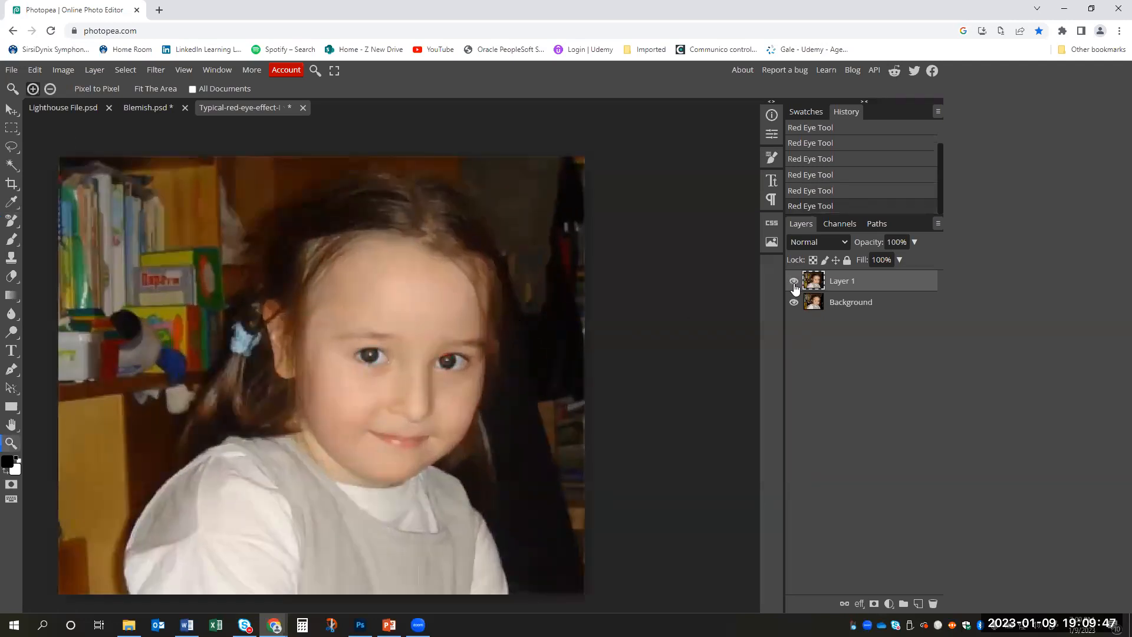
{"action": "left_click", "coordinate": [317, 73]}
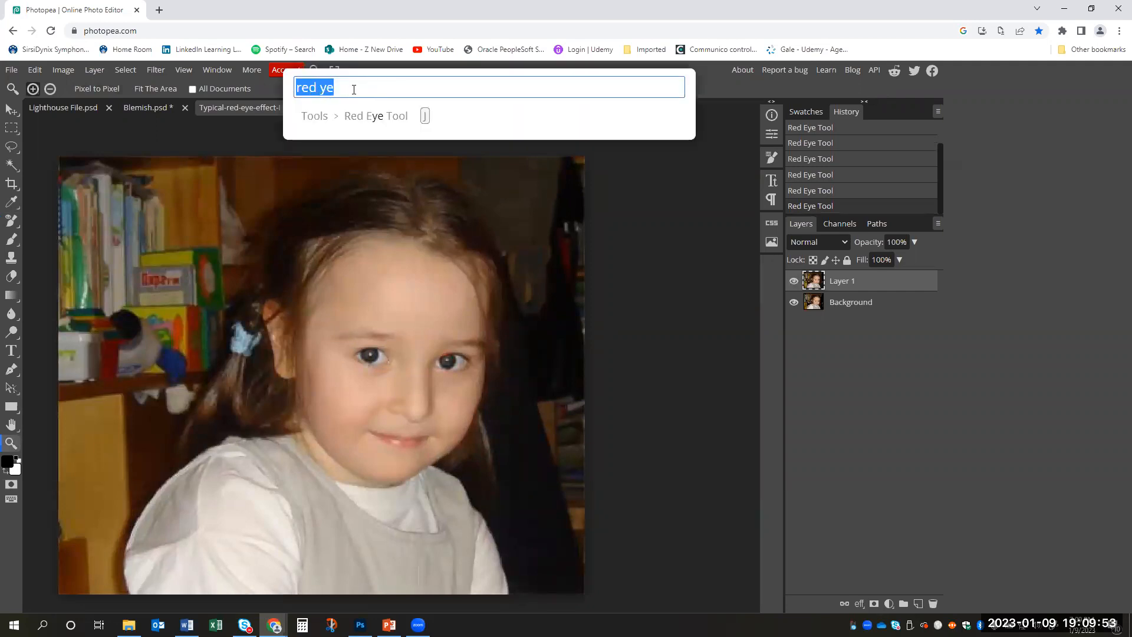
{"action": "key", "text": "BackSpace"}
{"action": "left_click", "coordinate": [734, 87]}
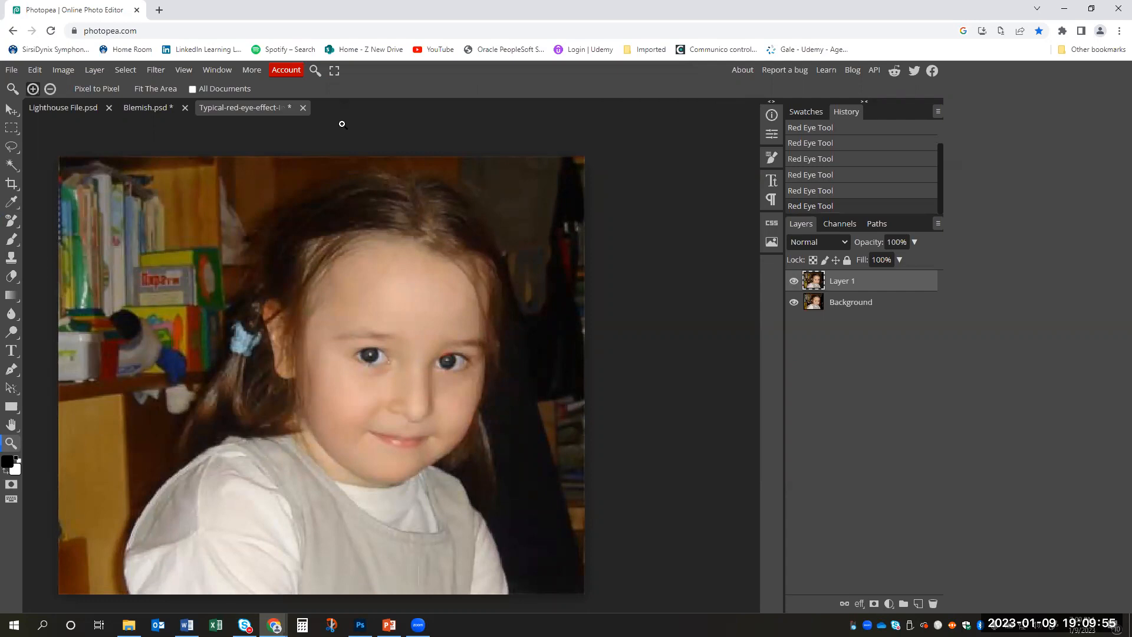
- Hide and show Layer 1 once more to review the red-eye correction up close
{"action": "left_click", "coordinate": [483, 341]}
{"action": "left_click", "coordinate": [794, 281]}
{"action": "left_click", "coordinate": [794, 282]}
{"action": "left_click", "coordinate": [477, 342], "text": "alt"}
{"action": "mouse_move", "coordinate": [455, 337]}
{"action": "left_mouse_down"}
{"action": "mouse_move", "coordinate": [440, 334]}
{"action": "mouse_move", "coordinate": [465, 345]}
{"action": "mouse_move", "coordinate": [456, 349]}
{"action": "left_mouse_up"}
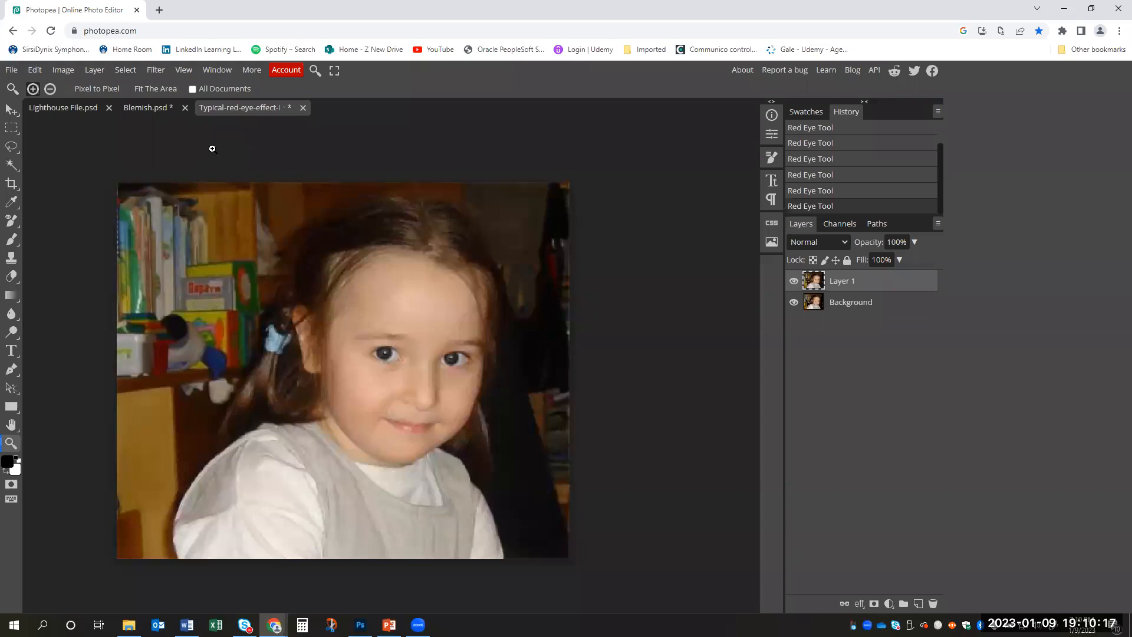
- Open Dark.jpg from the Photopea Example Photos folder on the Desktop
{"action": "left_click", "coordinate": [12, 69]}
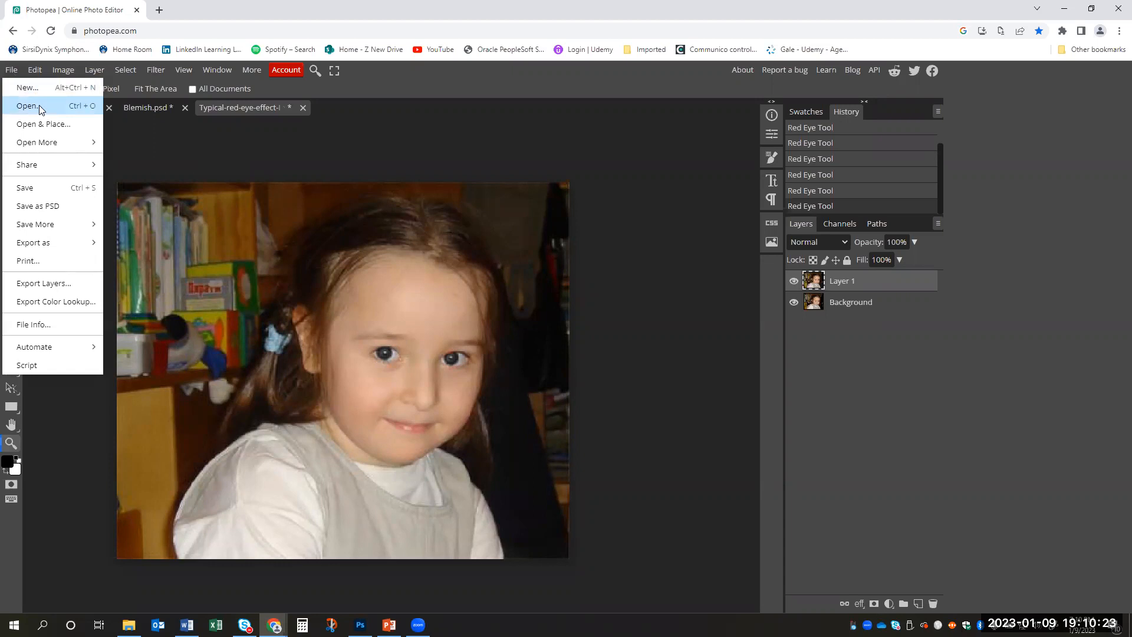
{"action": "left_click", "coordinate": [39, 105]}
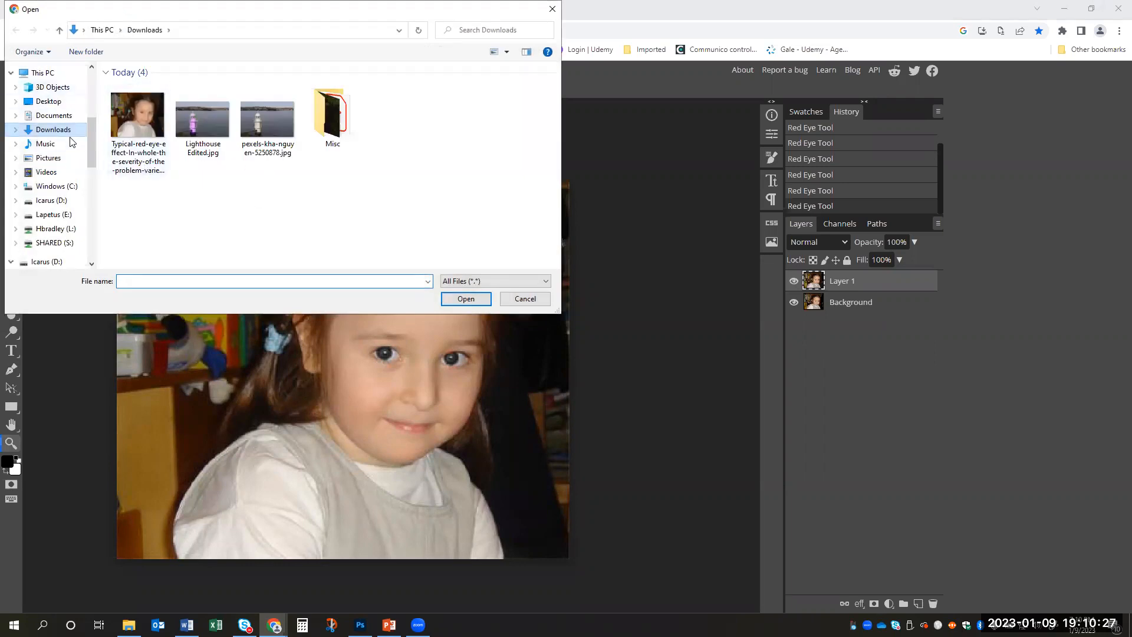
{"action": "left_click", "coordinate": [50, 101]}
{"action": "double_click", "coordinate": [201, 98]}
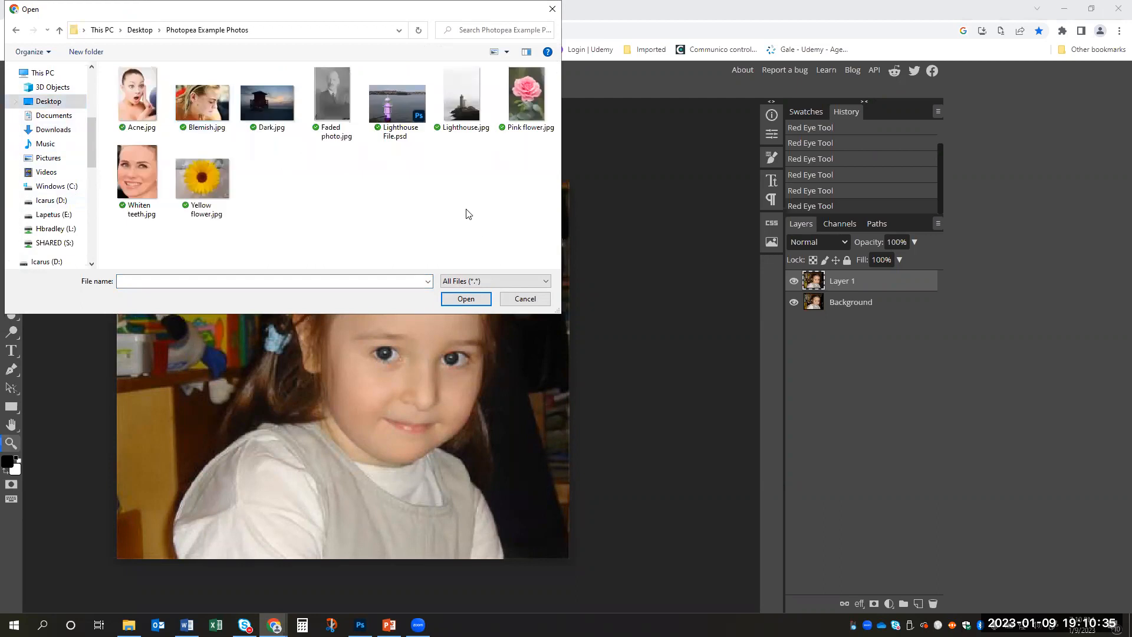
{"action": "left_click", "coordinate": [268, 104]}
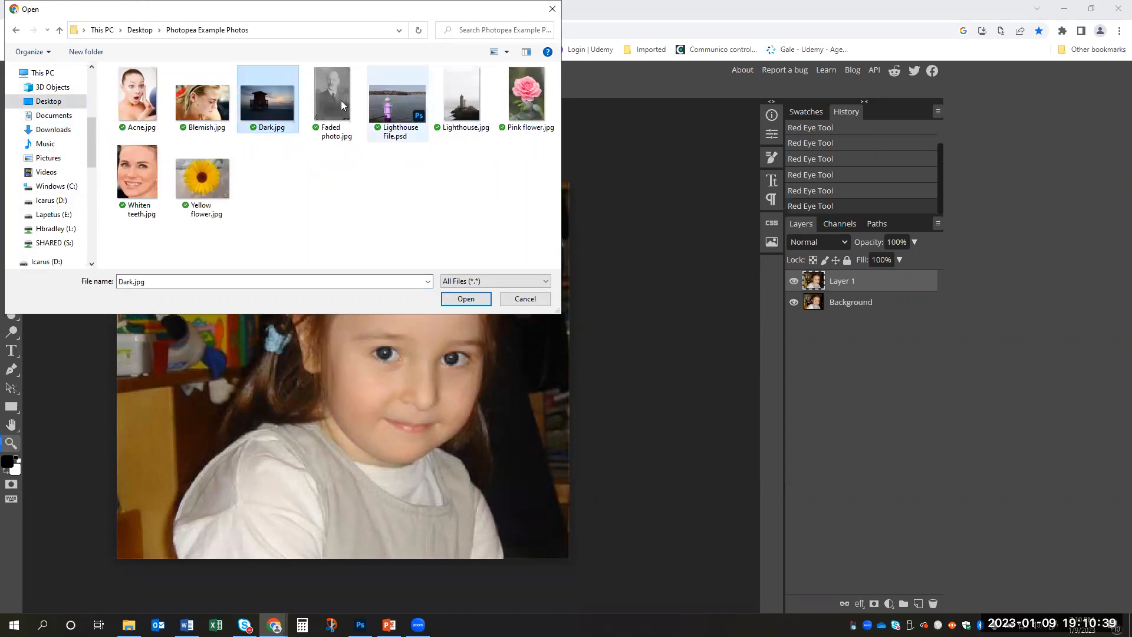
{"action": "left_click", "coordinate": [479, 296]}
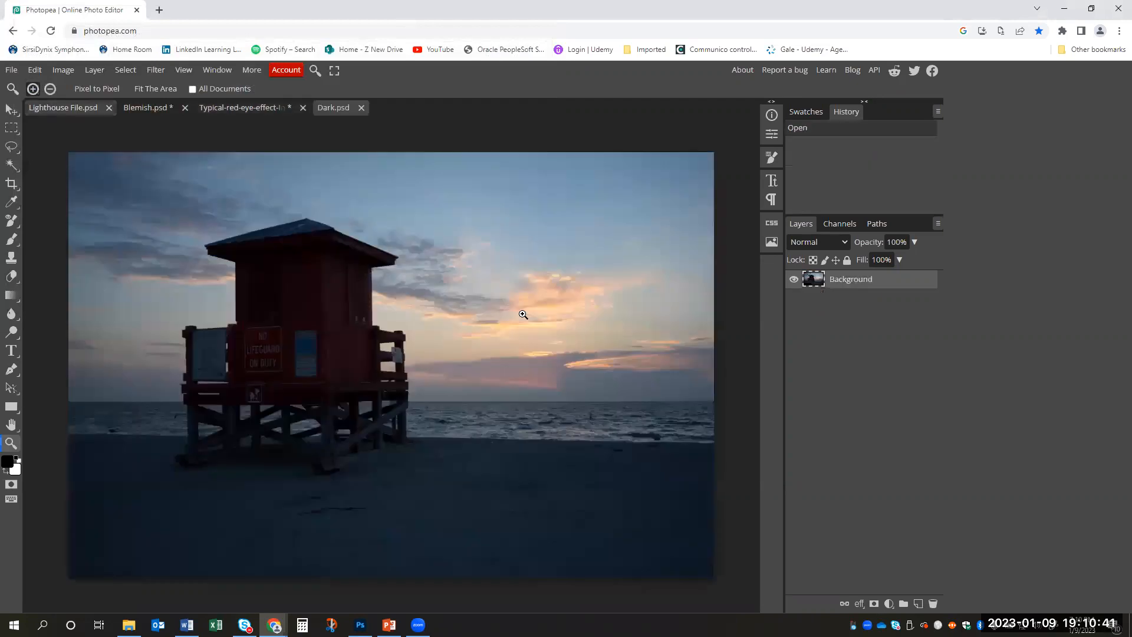
{"action": "scroll", "coordinate": [460, 306], "scroll_direction": "down", "scroll_amount": 3}
{"action": "scroll", "coordinate": [460, 307], "scroll_direction": "up", "scroll_amount": 3}
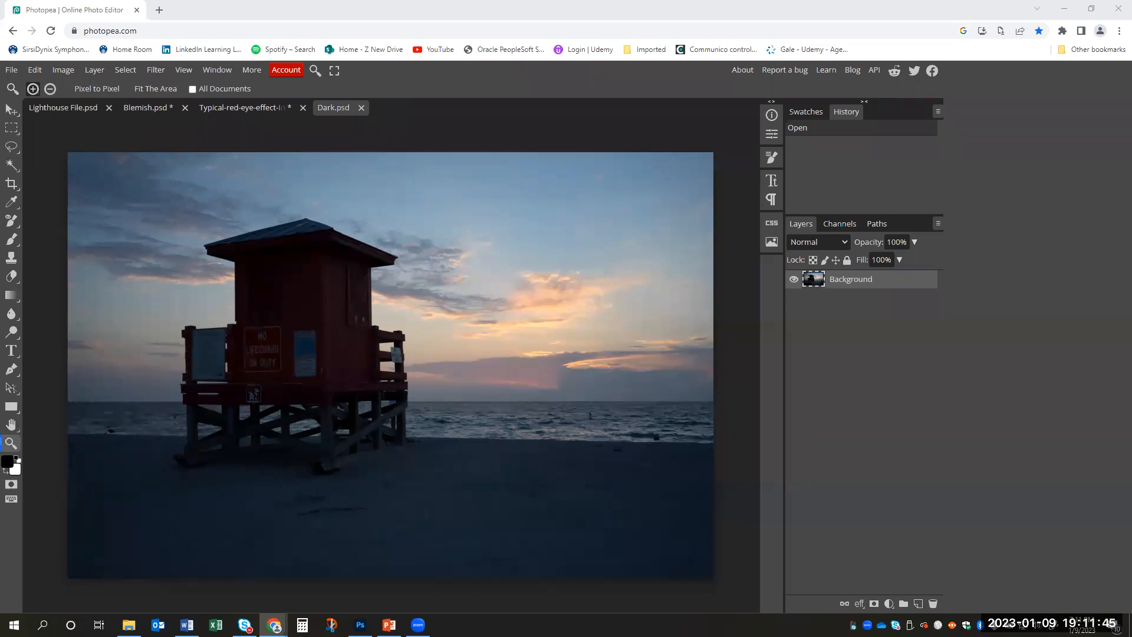
{"action": "left_click", "coordinate": [12, 69]}
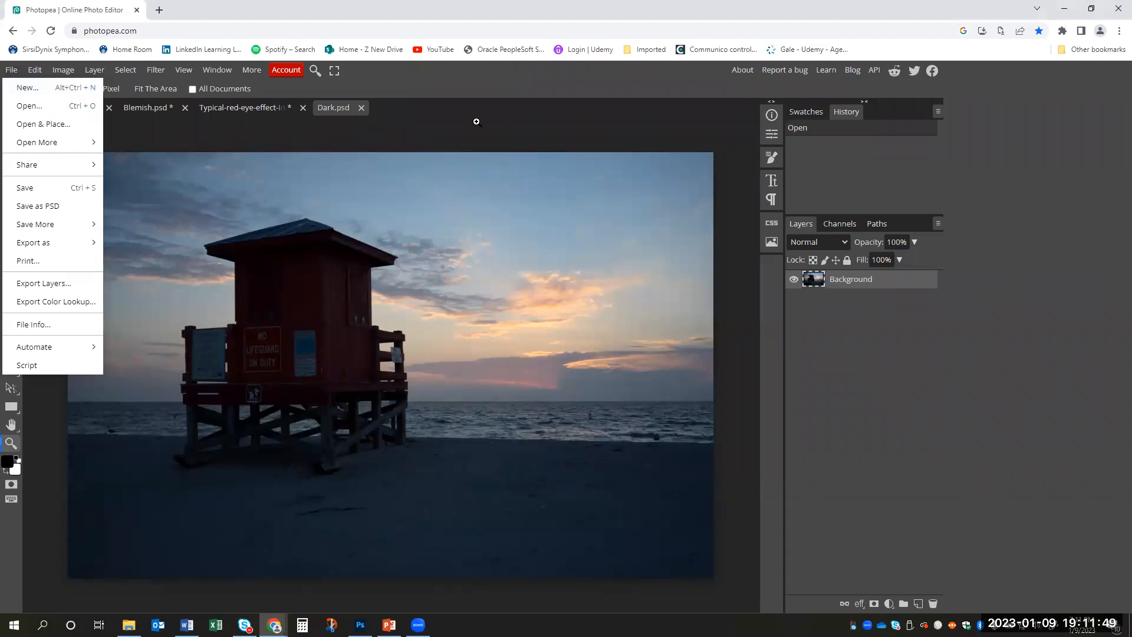
{"action": "left_click", "coordinate": [477, 122]}
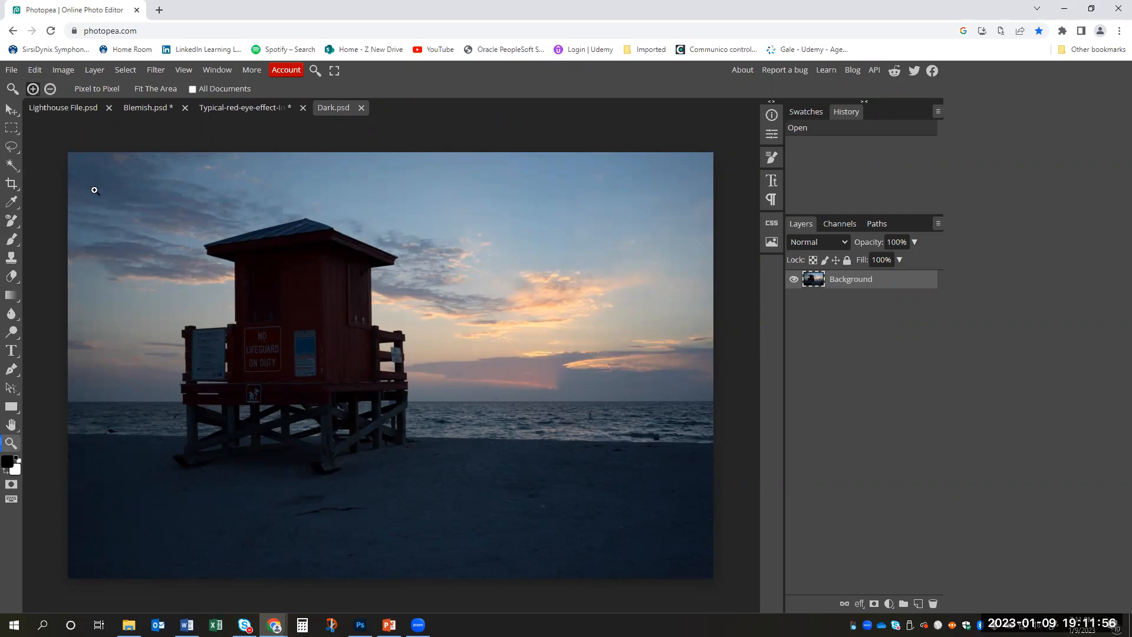
- Open the pexels-marcus-aurelius-6787217.jpg photo from the Downloads folder
{"action": "left_click", "coordinate": [11, 71]}
{"action": "left_click", "coordinate": [26, 105]}
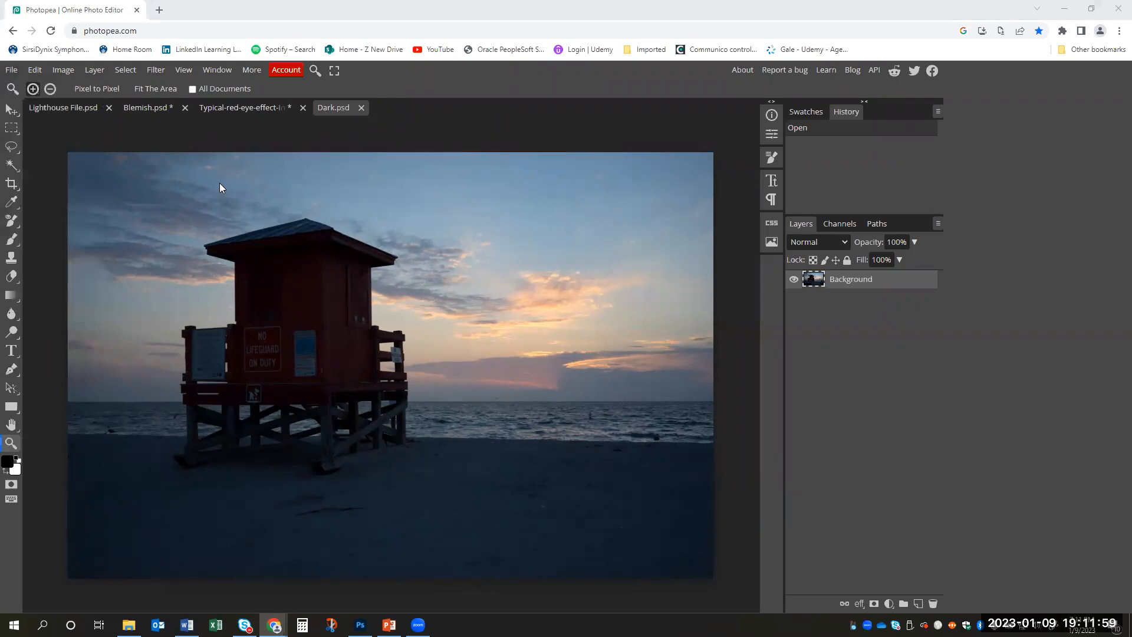
{"action": "left_click", "coordinate": [46, 83]}
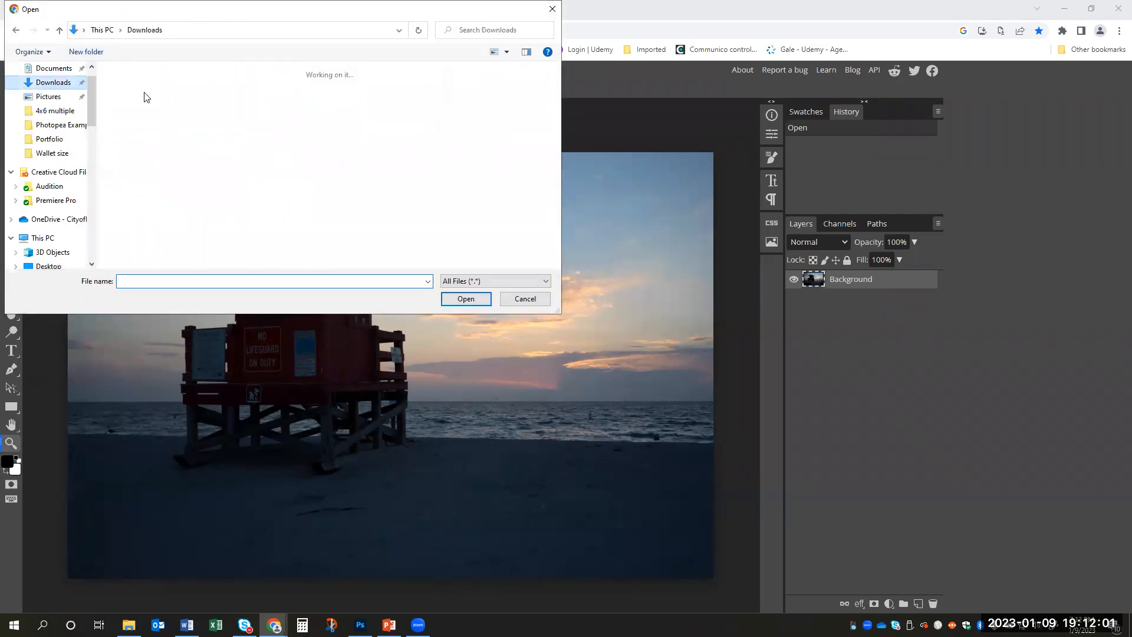
{"action": "left_click", "coordinate": [138, 112]}
{"action": "left_click", "coordinate": [465, 299]}
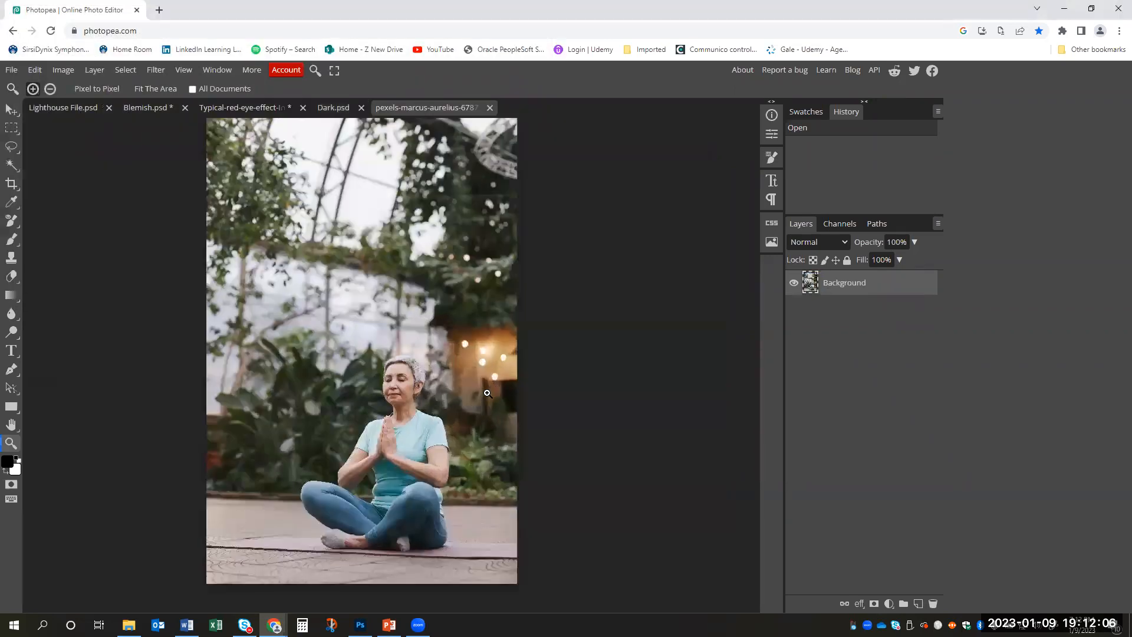
{"action": "left_click", "coordinate": [487, 393]}
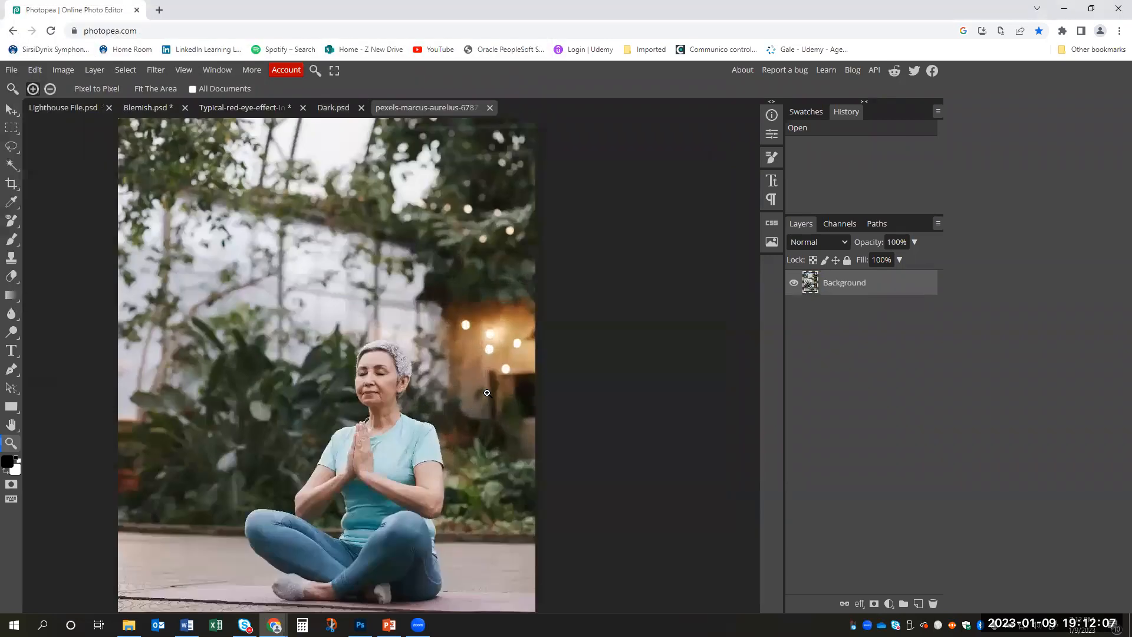
{"action": "scroll", "coordinate": [381, 277], "scroll_direction": "down", "scroll_amount": 3}
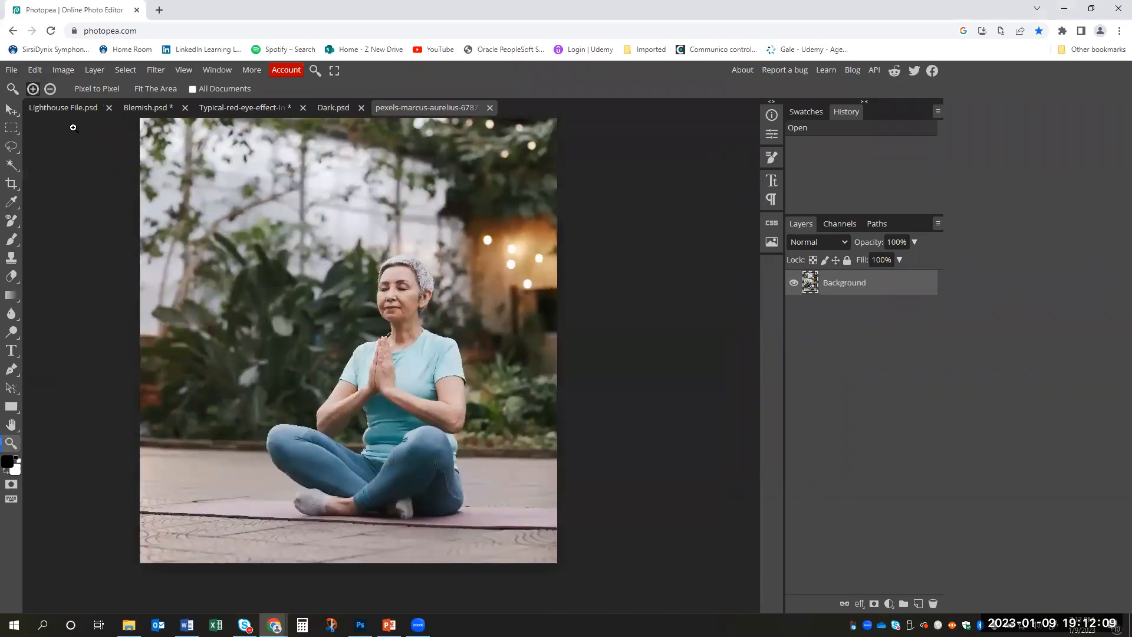
- Draw a freehand Lasso Select outline loosely around the whole meditating woman
{"action": "left_click", "coordinate": [11, 128]}
{"action": "left_click", "coordinate": [12, 147]}
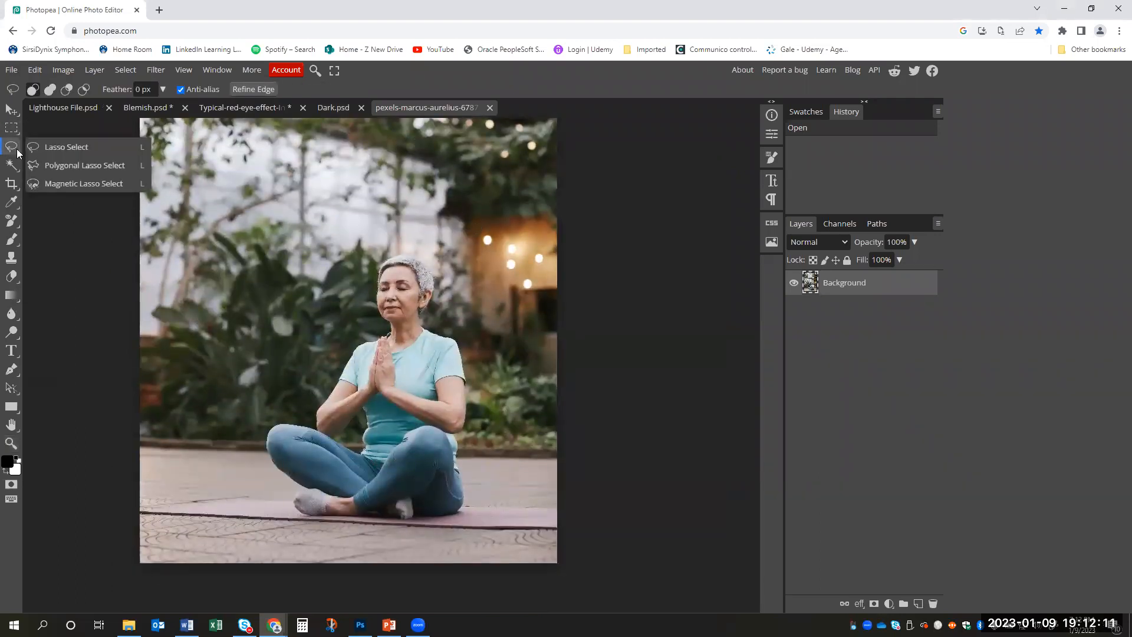
{"action": "left_click", "coordinate": [68, 148]}
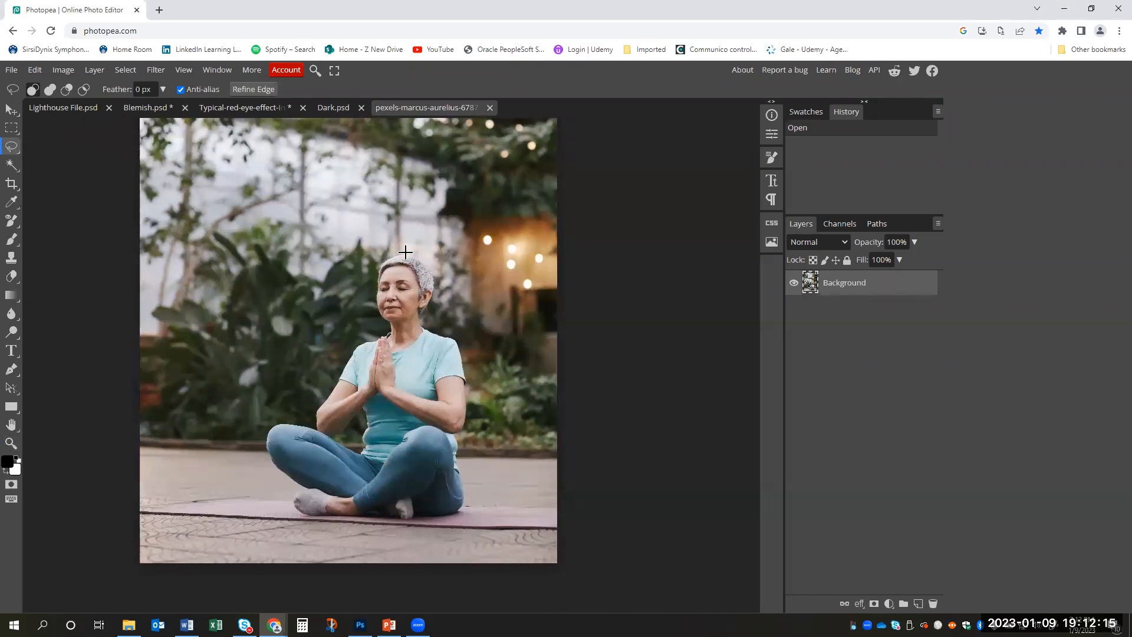
{"action": "mouse_move", "coordinate": [402, 254]}
{"action": "left_mouse_down"}
{"action": "mouse_move", "coordinate": [382, 258]}
{"action": "mouse_move", "coordinate": [378, 323]}
{"action": "mouse_move", "coordinate": [311, 419]}
{"action": "mouse_move", "coordinate": [279, 420]}
{"action": "mouse_move", "coordinate": [264, 441]}
{"action": "mouse_move", "coordinate": [301, 515]}
{"action": "mouse_move", "coordinate": [404, 521]}
{"action": "mouse_move", "coordinate": [467, 506]}
{"action": "mouse_move", "coordinate": [468, 354]}
{"action": "mouse_move", "coordinate": [435, 319]}
{"action": "mouse_move", "coordinate": [435, 271]}
{"action": "mouse_move", "coordinate": [416, 248]}
{"action": "mouse_move", "coordinate": [383, 264]}
{"action": "left_mouse_up"}
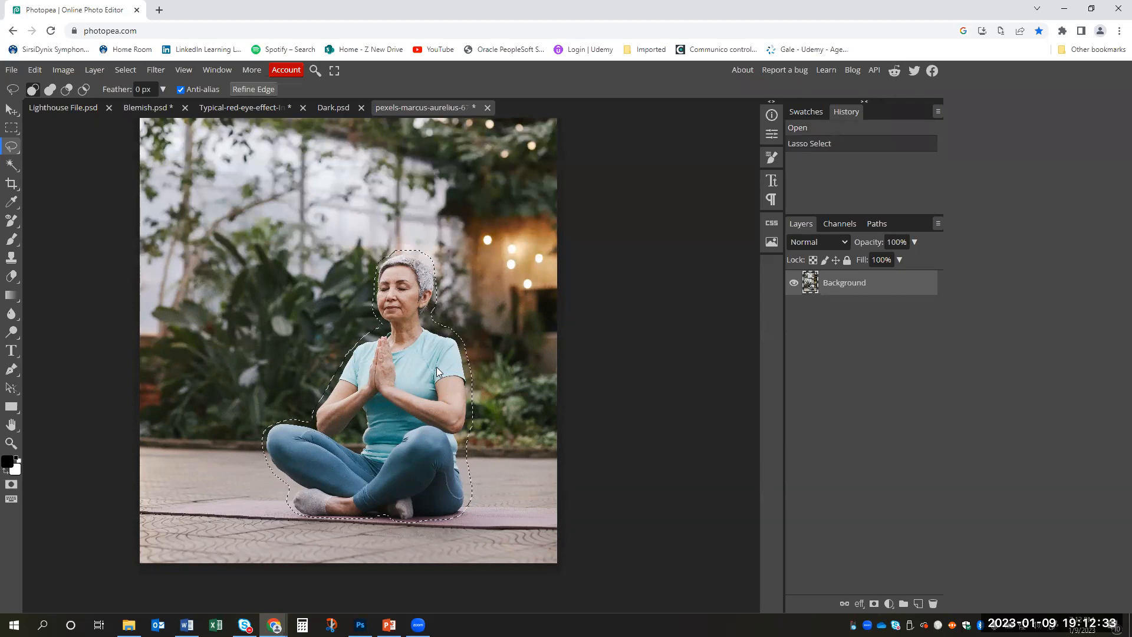
- Paste the selected woman into Dark.psd as a new layer, allowing the site to access the clipboard
{"action": "left_click", "coordinate": [333, 110]}
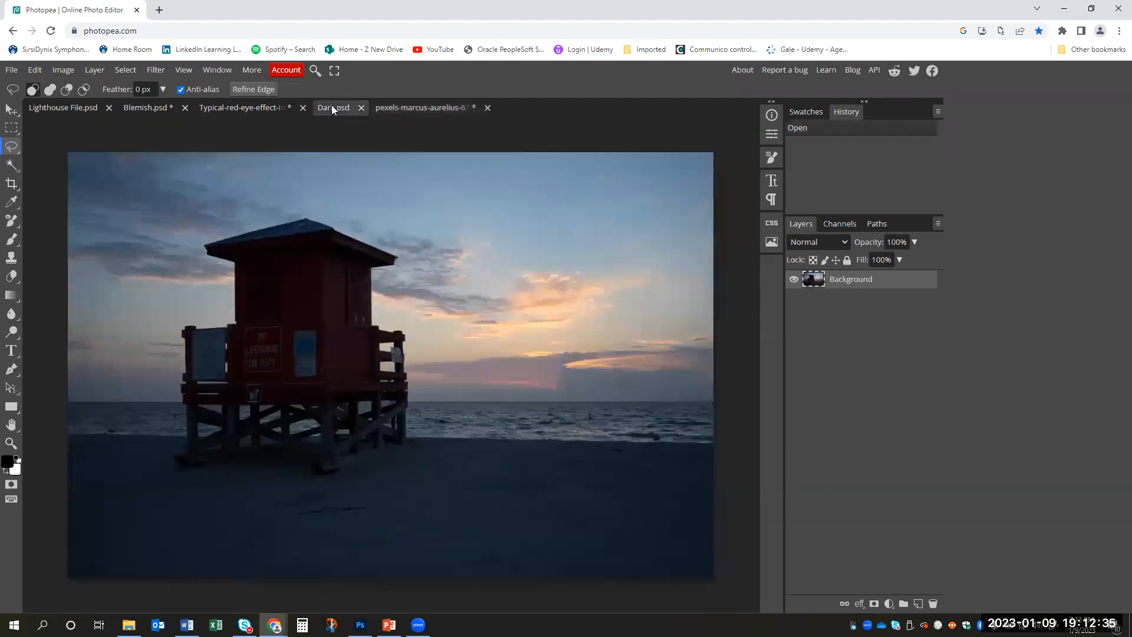
{"action": "key", "text": "ctrl+v"}
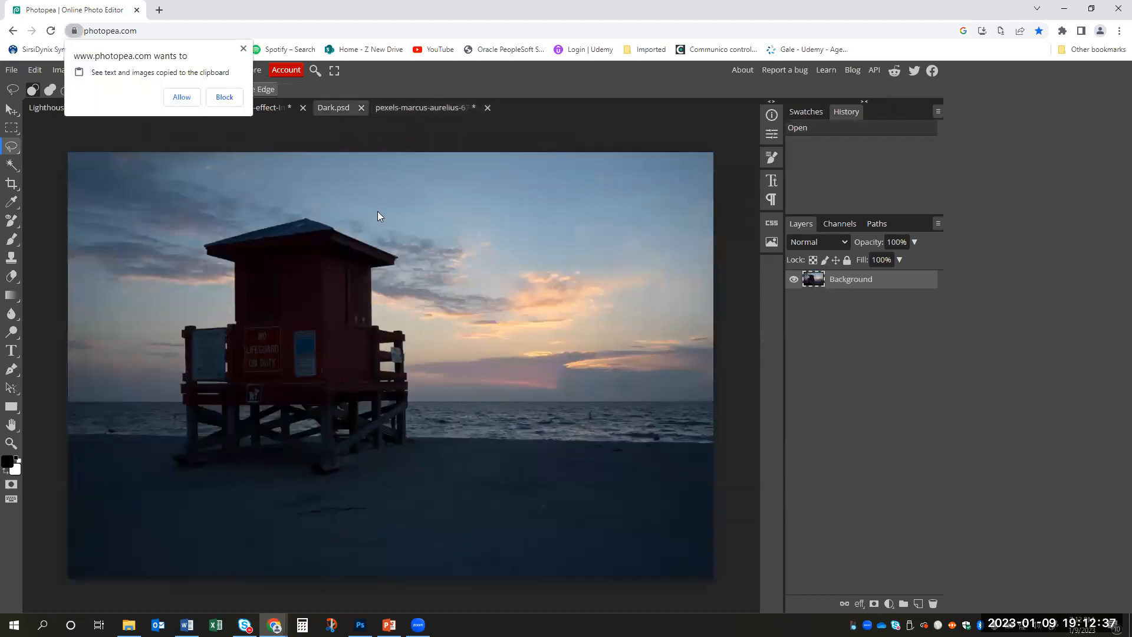
{"action": "left_click", "coordinate": [184, 96]}
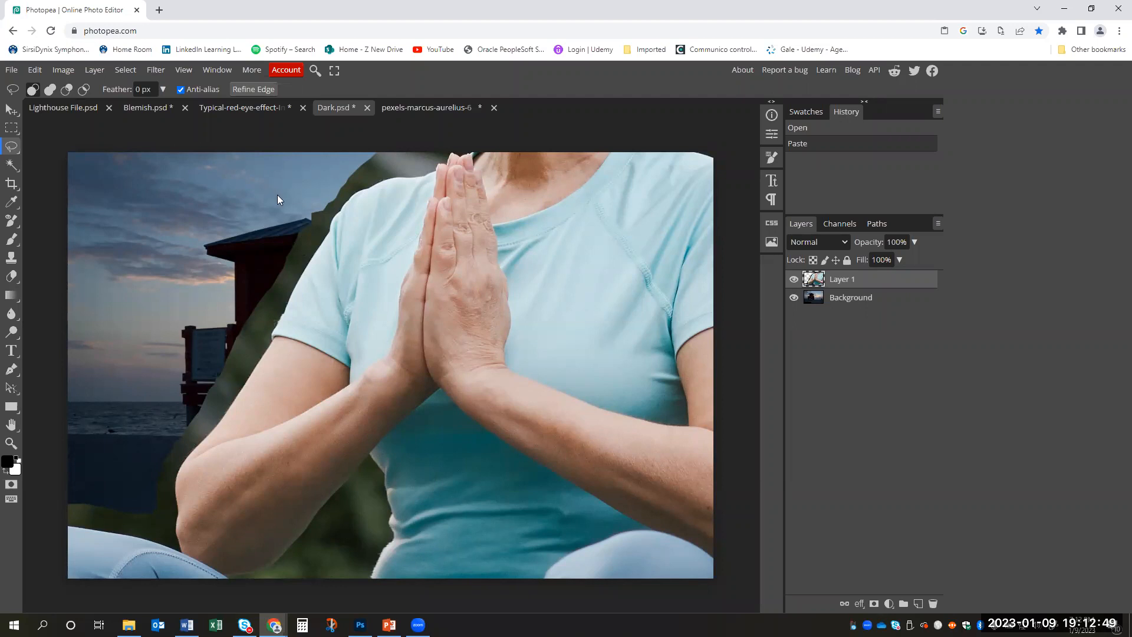
- Enable transform controls, scale the pasted woman to 8.65% and place her on the sand beside the lifeguard hut
{"action": "left_click", "coordinate": [11, 109]}
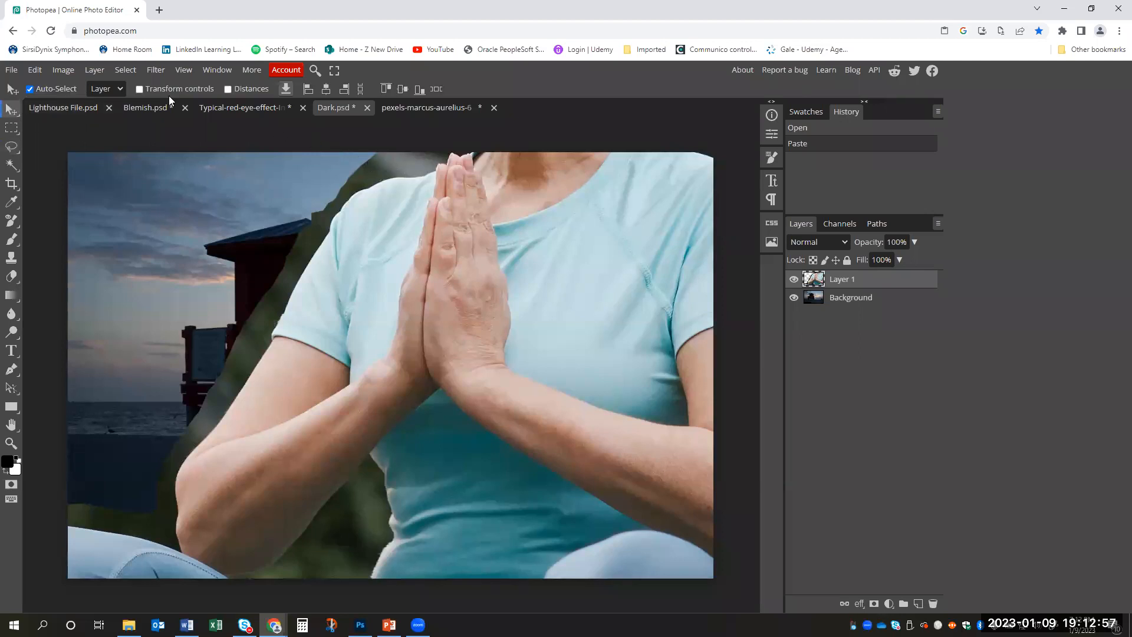
{"action": "left_click", "coordinate": [140, 89]}
{"action": "left_click_drag", "start_coordinate": [400, 225], "coordinate": [394, 505]}
{"action": "left_click_drag", "start_coordinate": [562, 361], "coordinate": [459, 230]}
{"action": "left_click_drag", "start_coordinate": [364, 211], "coordinate": [460, 371]}
{"action": "left_click_drag", "start_coordinate": [474, 420], "coordinate": [466, 393]}
{"action": "left_click_drag", "start_coordinate": [456, 344], "coordinate": [520, 364]}
{"action": "left_click_drag", "start_coordinate": [499, 428], "coordinate": [486, 398]}
{"action": "left_click_drag", "start_coordinate": [523, 357], "coordinate": [498, 421]}
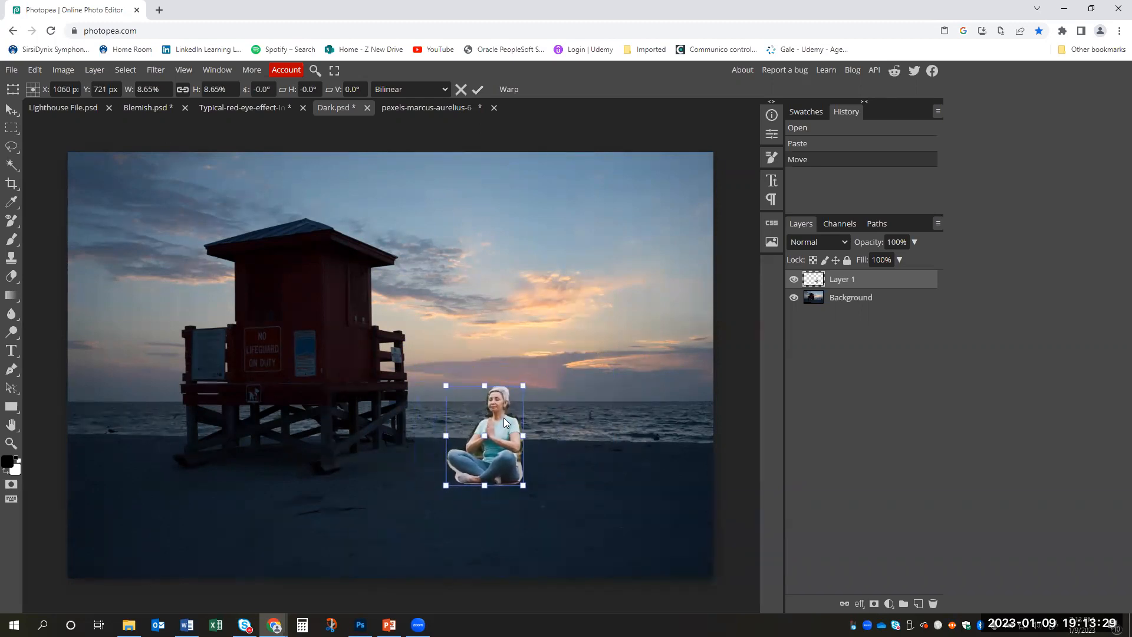
{"action": "left_click", "coordinate": [478, 89]}
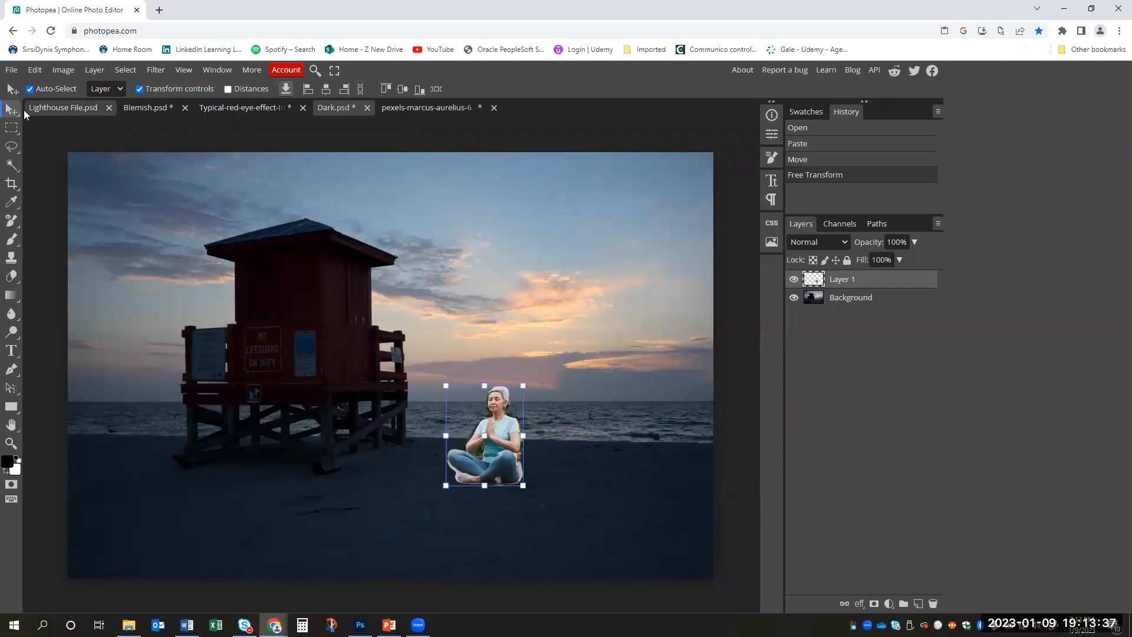
- Erase the leftover background along the woman's right-hand outline and beneath her legs with a smaller Eraser brush
{"action": "left_click", "coordinate": [10, 445]}
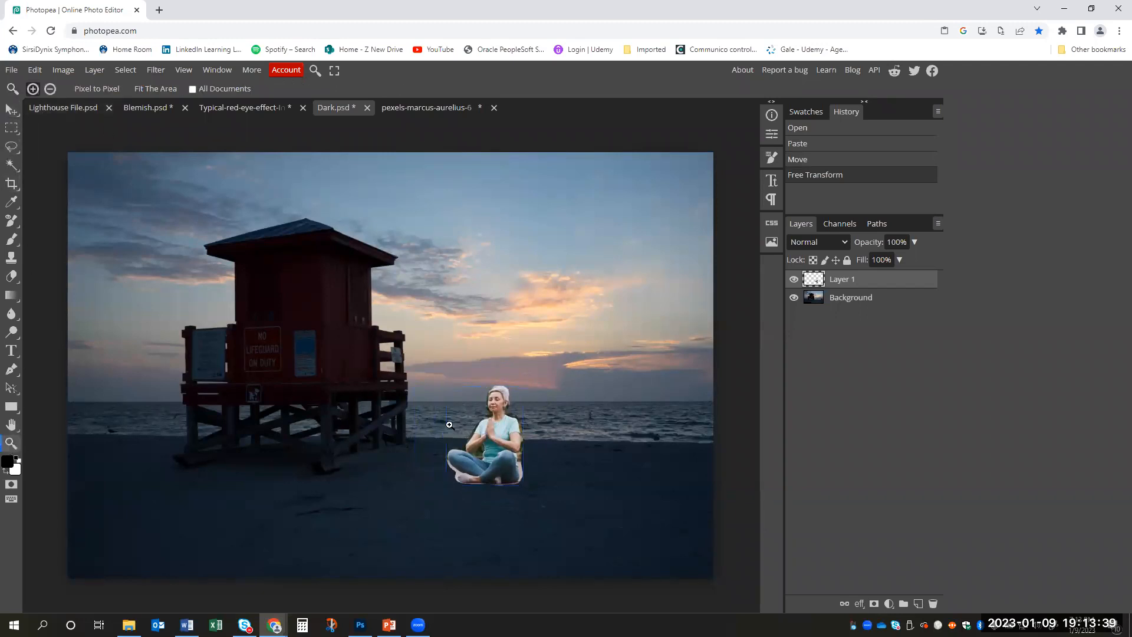
{"action": "left_click", "coordinate": [492, 419]}
{"action": "left_click_drag", "start_coordinate": [610, 396], "coordinate": [546, 330]}
{"action": "left_click_drag", "start_coordinate": [475, 359], "coordinate": [458, 306]}
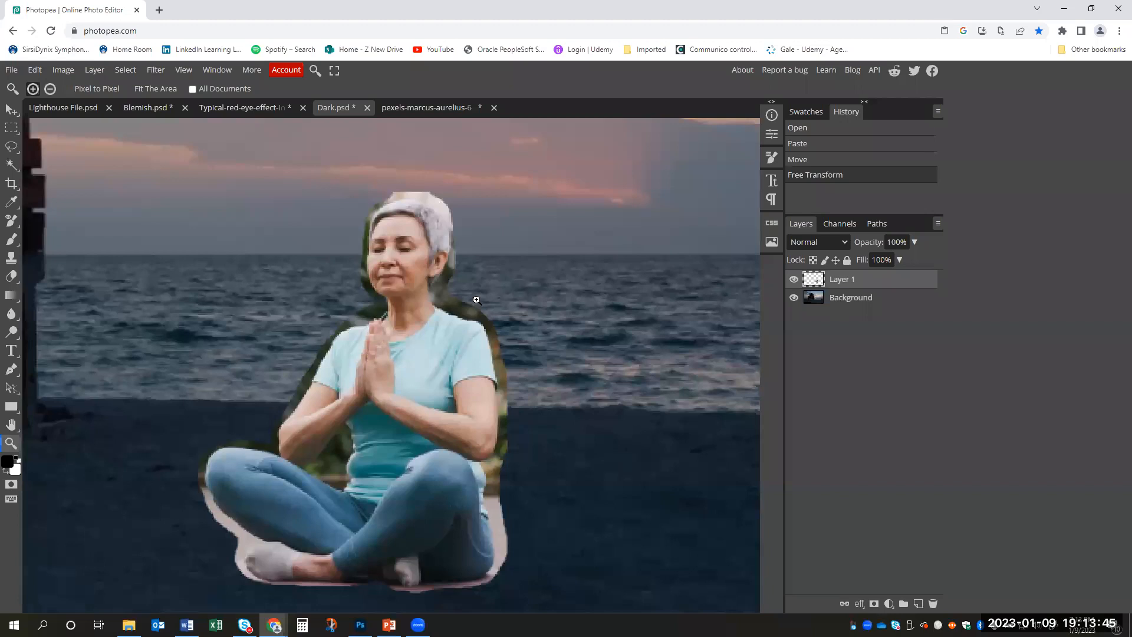
{"action": "key", "text": "e"}
{"action": "left_click_drag", "start_coordinate": [445, 293], "coordinate": [475, 308]}
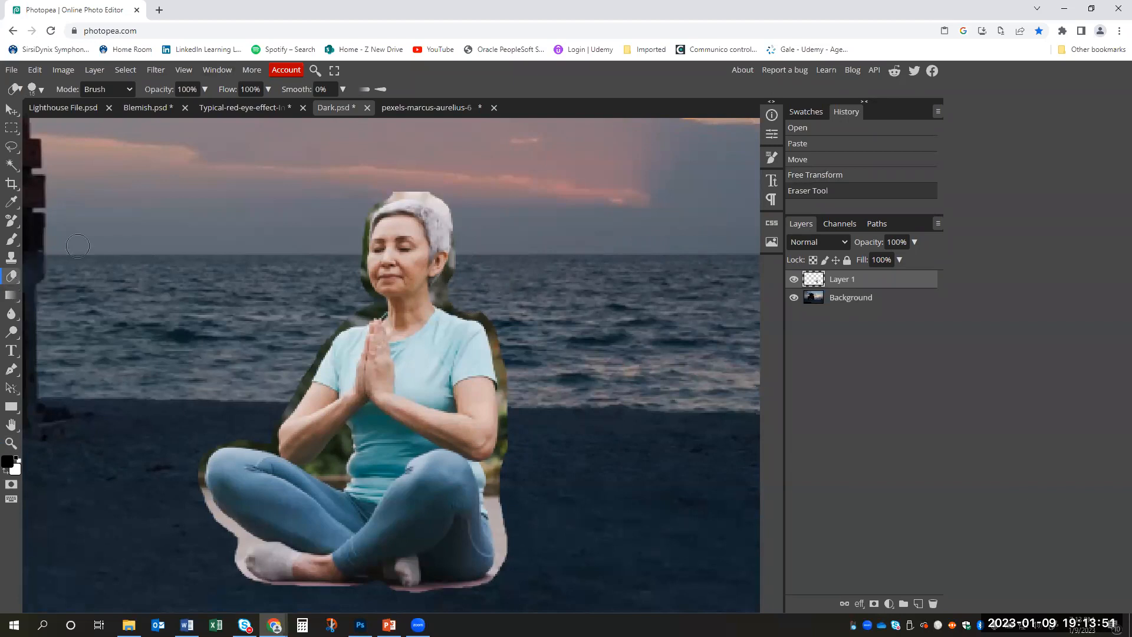
{"action": "left_click_drag", "start_coordinate": [491, 304], "coordinate": [503, 317]}
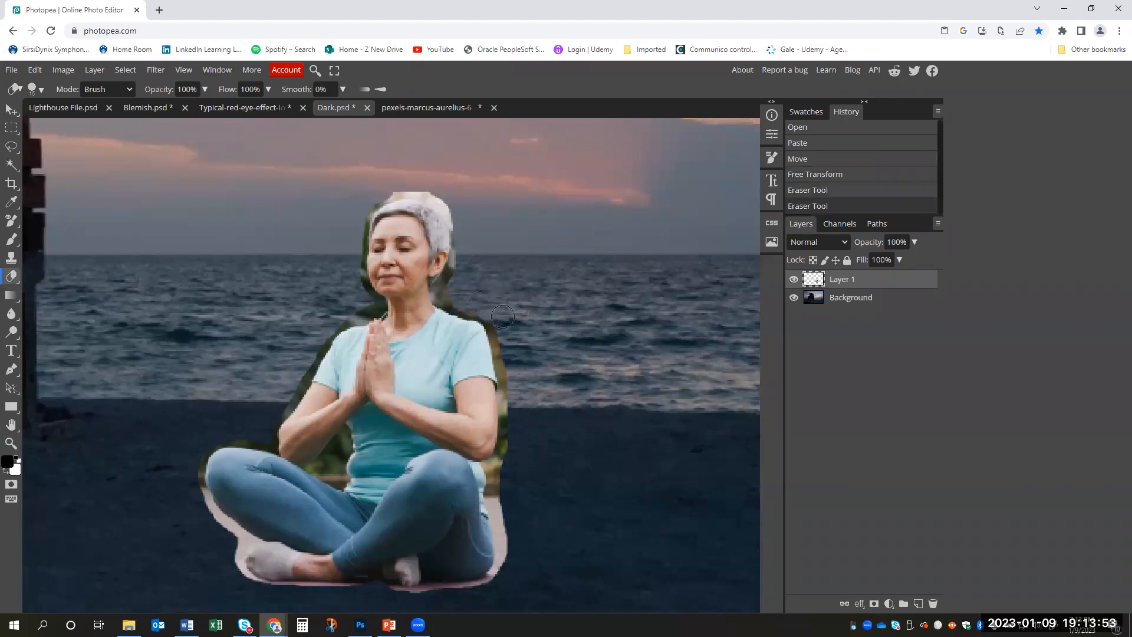
{"action": "key", "text": "bracketleft"}
{"action": "mouse_move", "coordinate": [449, 285]}
{"action": "left_mouse_down"}
{"action": "mouse_move", "coordinate": [493, 328]}
{"action": "mouse_move", "coordinate": [499, 352]}
{"action": "mouse_move", "coordinate": [508, 459]}
{"action": "mouse_move", "coordinate": [505, 475]}
{"action": "mouse_move", "coordinate": [491, 475]}
{"action": "mouse_move", "coordinate": [507, 551]}
{"action": "mouse_move", "coordinate": [500, 511]}
{"action": "mouse_move", "coordinate": [494, 582]}
{"action": "mouse_move", "coordinate": [359, 596]}
{"action": "left_mouse_up"}
{"action": "mouse_move", "coordinate": [347, 594]}
{"action": "left_mouse_down"}
{"action": "mouse_move", "coordinate": [243, 584]}
{"action": "mouse_move", "coordinate": [240, 537]}
{"action": "mouse_move", "coordinate": [208, 513]}
{"action": "mouse_move", "coordinate": [195, 482]}
{"action": "mouse_move", "coordinate": [199, 441]}
{"action": "left_mouse_up"}
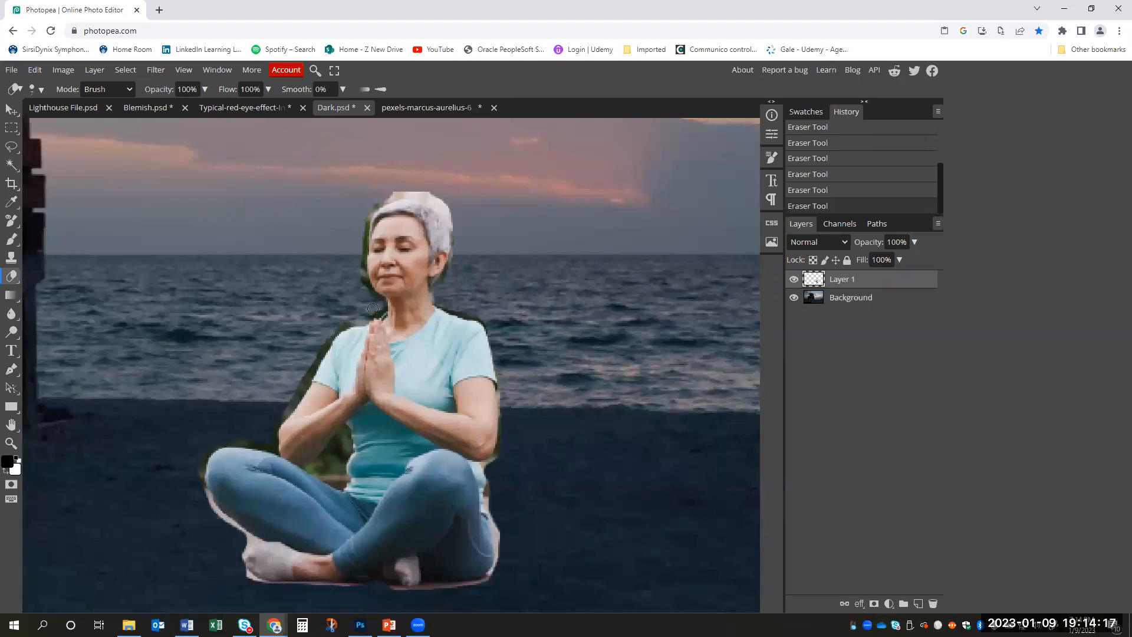
- Erase the leftover background along the woman's left-hand outline, between her arm and leg, and above her hair
{"action": "left_click_drag", "start_coordinate": [321, 333], "coordinate": [268, 425]}
{"action": "left_click_drag", "start_coordinate": [207, 442], "coordinate": [190, 484]}
{"action": "left_click_drag", "start_coordinate": [191, 492], "coordinate": [227, 527]}
{"action": "mouse_move", "coordinate": [342, 435]}
{"action": "left_mouse_down"}
{"action": "mouse_move", "coordinate": [313, 468]}
{"action": "mouse_move", "coordinate": [348, 468]}
{"action": "mouse_move", "coordinate": [345, 438]}
{"action": "mouse_move", "coordinate": [318, 466]}
{"action": "mouse_move", "coordinate": [337, 477]}
{"action": "mouse_move", "coordinate": [344, 444]}
{"action": "mouse_move", "coordinate": [339, 479]}
{"action": "mouse_move", "coordinate": [345, 417]}
{"action": "left_mouse_up"}
{"action": "key", "text": "ctrl+z"}
{"action": "mouse_move", "coordinate": [449, 204]}
{"action": "left_mouse_down"}
{"action": "mouse_move", "coordinate": [392, 187]}
{"action": "mouse_move", "coordinate": [369, 202]}
{"action": "mouse_move", "coordinate": [425, 197]}
{"action": "mouse_move", "coordinate": [464, 250]}
{"action": "mouse_move", "coordinate": [450, 205]}
{"action": "mouse_move", "coordinate": [414, 190]}
{"action": "mouse_move", "coordinate": [373, 199]}
{"action": "mouse_move", "coordinate": [401, 185]}
{"action": "mouse_move", "coordinate": [358, 227]}
{"action": "left_mouse_up"}
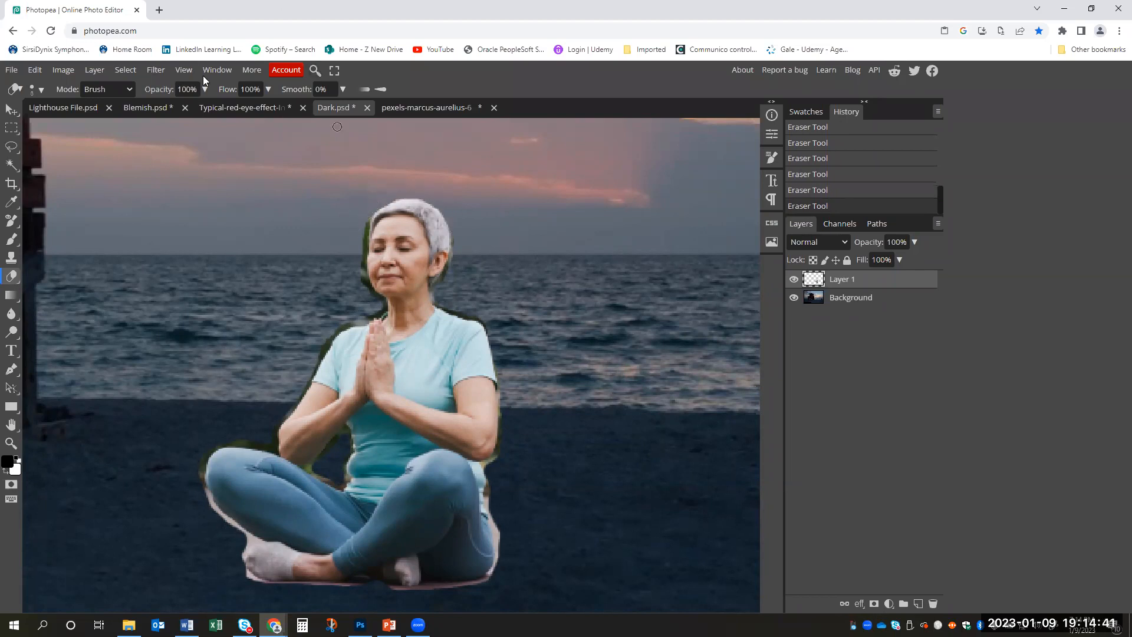
- Set the Eraser to 54% opacity and 56% flow and soften the fringe around the woman's shoulder, neck and right-hand hair edge
{"action": "left_click", "coordinate": [204, 91]}
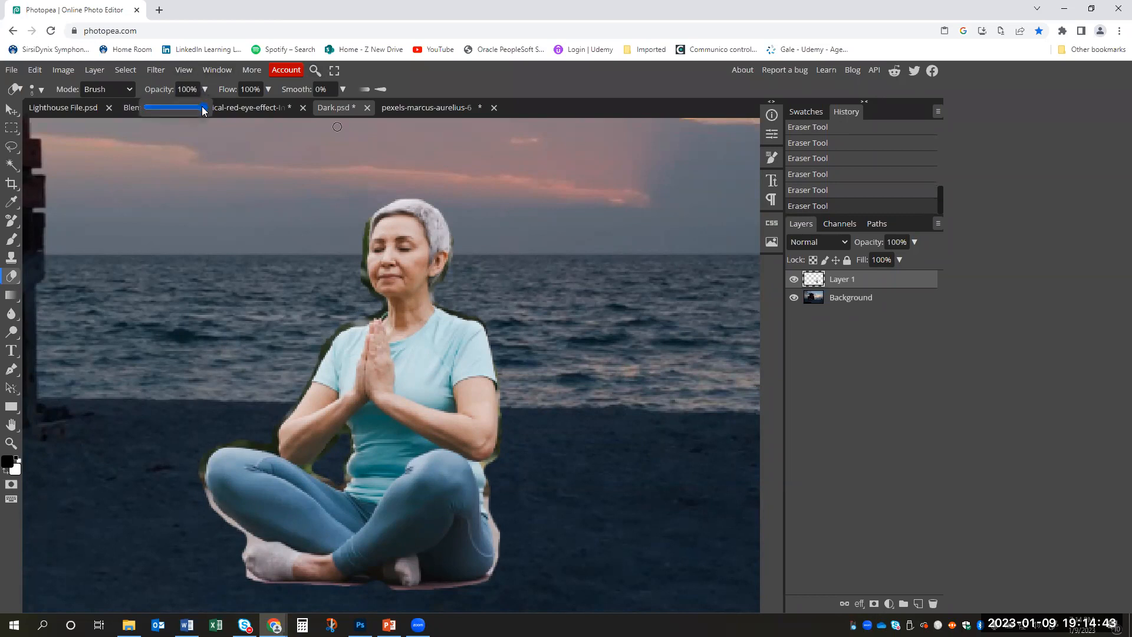
{"action": "left_click_drag", "start_coordinate": [189, 108], "coordinate": [178, 106]}
{"action": "left_click", "coordinate": [268, 90]}
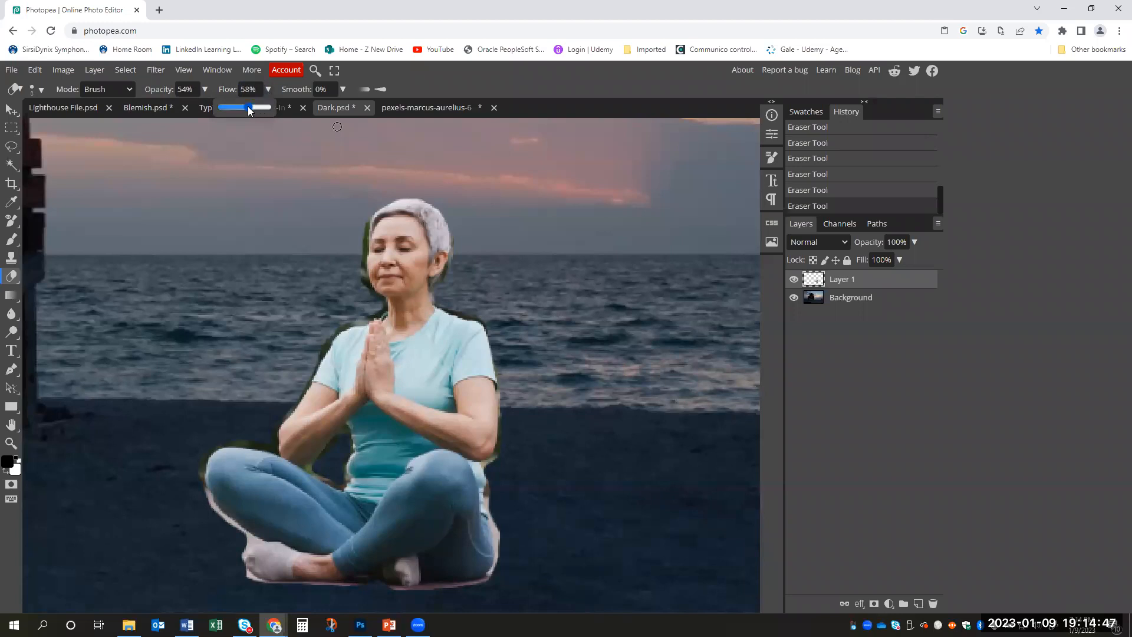
{"action": "left_click", "coordinate": [547, 74]}
{"action": "left_click", "coordinate": [460, 311]}
{"action": "left_click", "coordinate": [480, 309]}
{"action": "left_click", "coordinate": [479, 315]}
{"action": "left_click", "coordinate": [439, 288]}
{"action": "mouse_move", "coordinate": [443, 281]}
{"action": "left_mouse_down"}
{"action": "mouse_move", "coordinate": [457, 263]}
{"action": "mouse_move", "coordinate": [442, 279]}
{"action": "mouse_move", "coordinate": [457, 263]}
{"action": "mouse_move", "coordinate": [456, 222]}
{"action": "left_mouse_up"}
{"action": "left_click", "coordinate": [457, 263]}
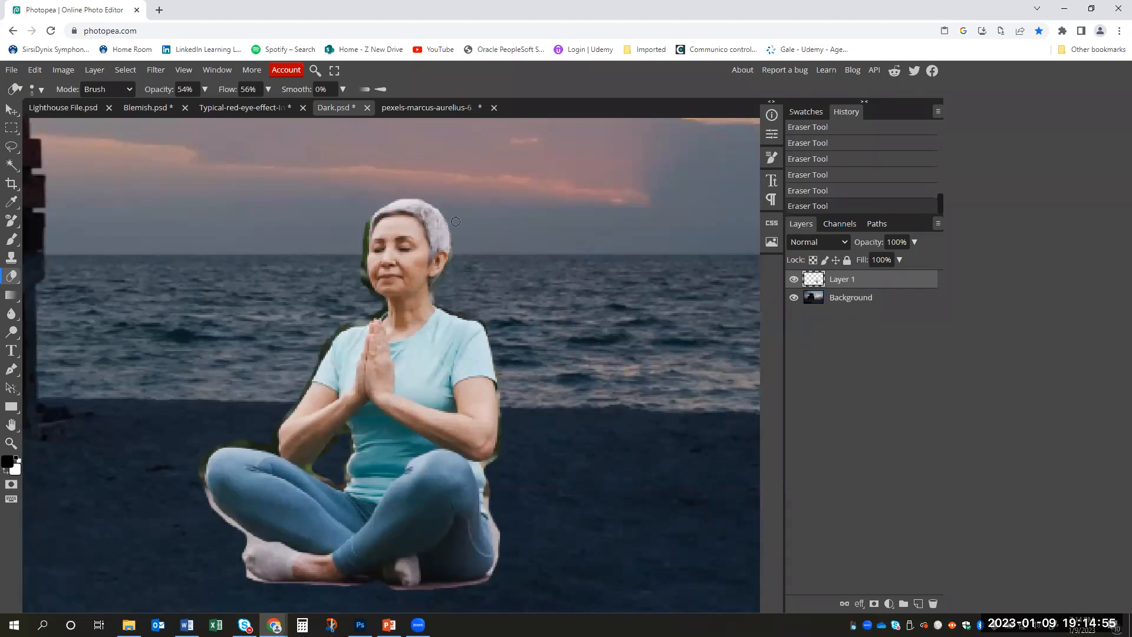
{"action": "left_click", "coordinate": [448, 284]}
{"action": "left_click", "coordinate": [451, 269]}
- Soften the remaining fringe around the woman's face, arms and legs with the Eraser, undoing one stray stroke
{"action": "left_click_drag", "start_coordinate": [365, 228], "coordinate": [363, 215]}
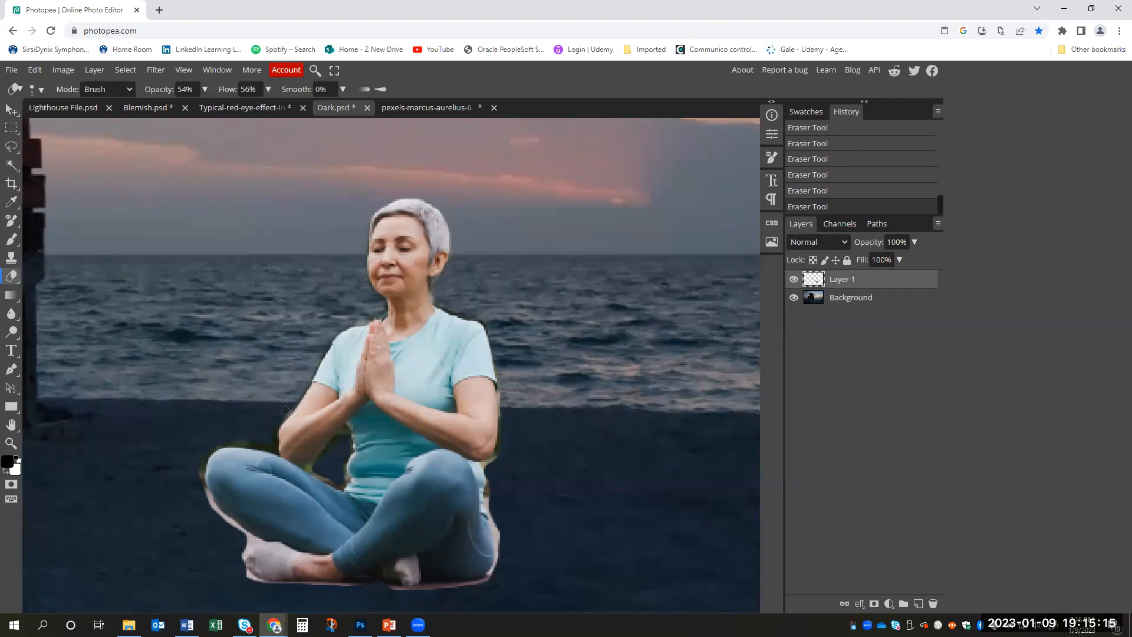
{"action": "key", "text": "ctrl+z"}
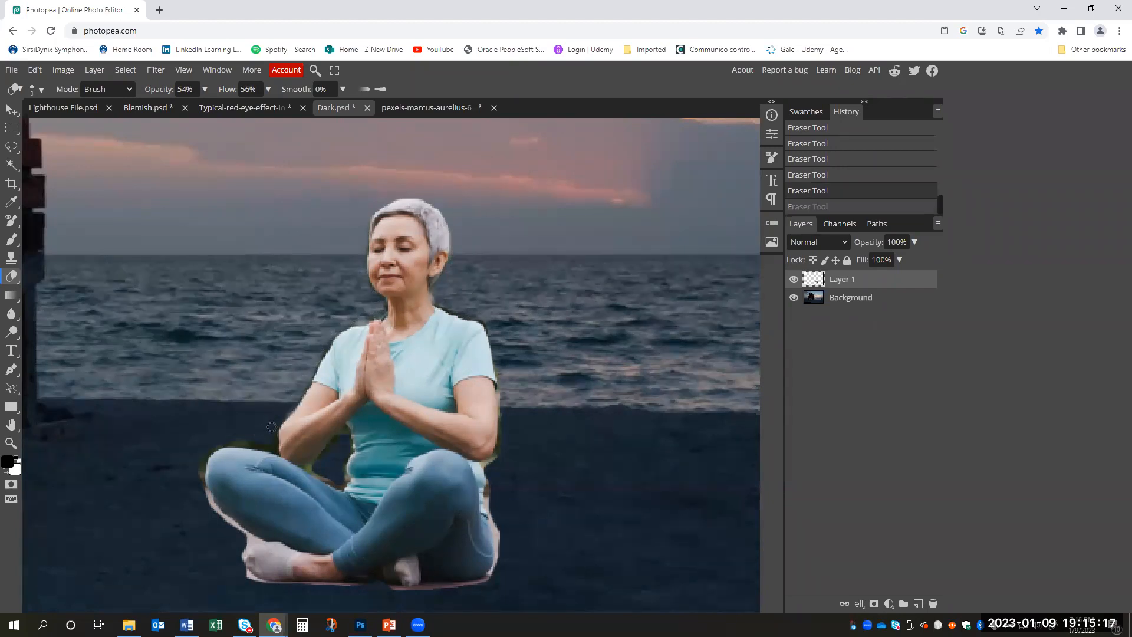
{"action": "left_click", "coordinate": [502, 389]}
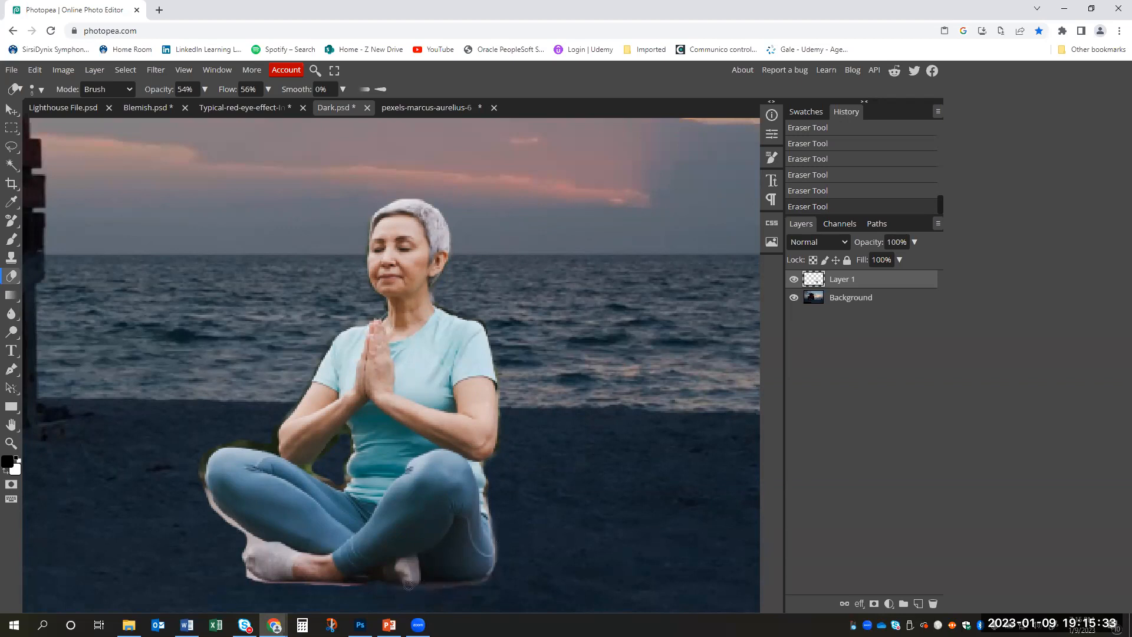
{"action": "mouse_move", "coordinate": [207, 513]}
{"action": "left_mouse_down"}
{"action": "mouse_move", "coordinate": [254, 545]}
{"action": "mouse_move", "coordinate": [243, 569]}
{"action": "mouse_move", "coordinate": [254, 584]}
{"action": "mouse_move", "coordinate": [240, 557]}
{"action": "mouse_move", "coordinate": [228, 563]}
{"action": "mouse_move", "coordinate": [255, 584]}
{"action": "mouse_move", "coordinate": [379, 578]}
{"action": "left_mouse_up"}
{"action": "mouse_move", "coordinate": [312, 468]}
{"action": "left_mouse_down"}
{"action": "mouse_move", "coordinate": [322, 473]}
{"action": "mouse_move", "coordinate": [327, 455]}
{"action": "mouse_move", "coordinate": [324, 484]}
{"action": "left_mouse_up"}
- Try a different opacity on Layer 1 and return it to 100%
{"action": "key", "text": "z"}
{"action": "mouse_move", "coordinate": [578, 292]}
{"action": "left_mouse_down"}
{"action": "mouse_move", "coordinate": [542, 271]}
{"action": "mouse_move", "coordinate": [503, 337]}
{"action": "left_mouse_up"}
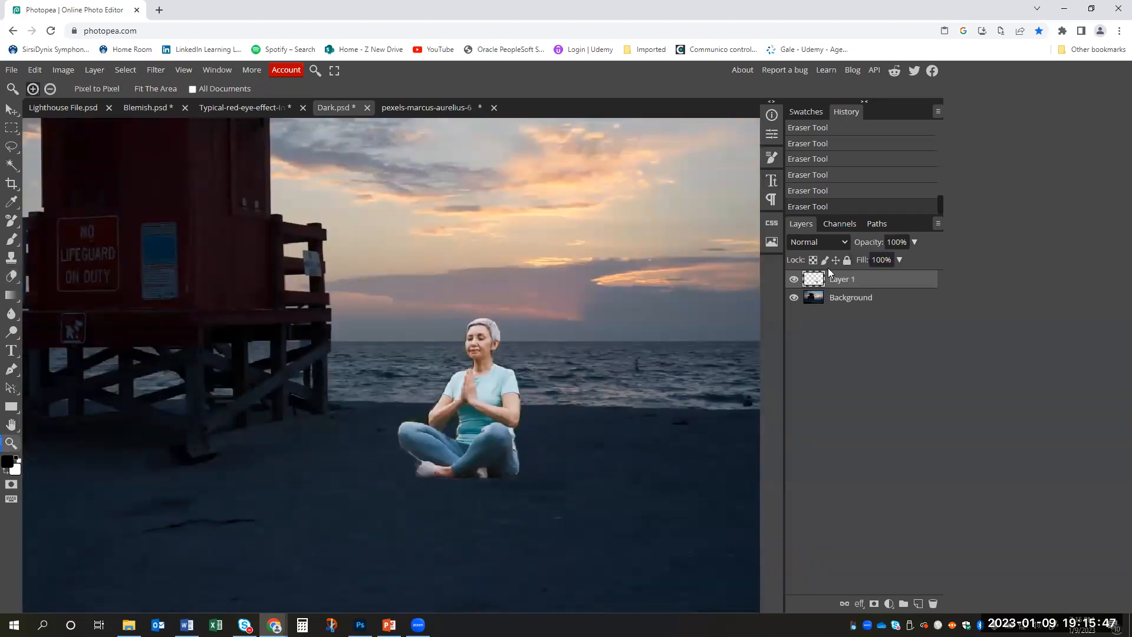
{"action": "left_click", "coordinate": [795, 279]}
{"action": "left_click", "coordinate": [796, 280]}
{"action": "left_click", "coordinate": [915, 241]}
{"action": "mouse_move", "coordinate": [912, 258]}
{"action": "left_mouse_down"}
{"action": "mouse_move", "coordinate": [868, 265]}
{"action": "mouse_move", "coordinate": [926, 261]}
{"action": "left_mouse_up"}
{"action": "scroll", "coordinate": [649, 293], "scroll_direction": "down", "scroll_amount": 2}
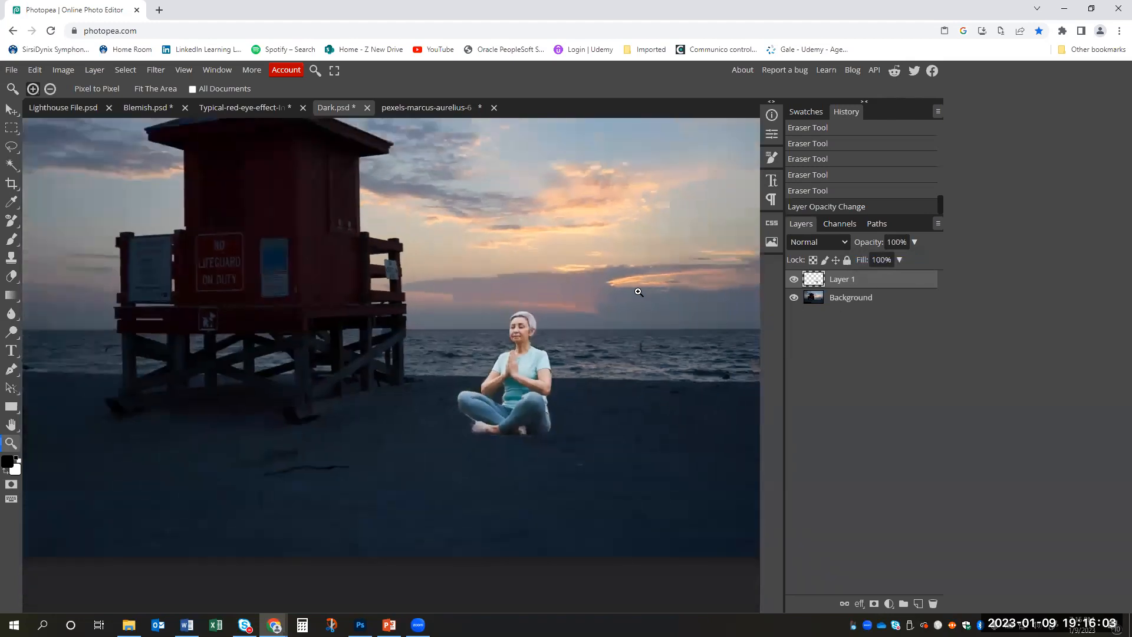
- Set Layer 1's opacity to 57% to blend the woman into the dark beach scene
{"action": "left_click", "coordinate": [915, 242]}
{"action": "left_click_drag", "start_coordinate": [911, 260], "coordinate": [885, 257]}
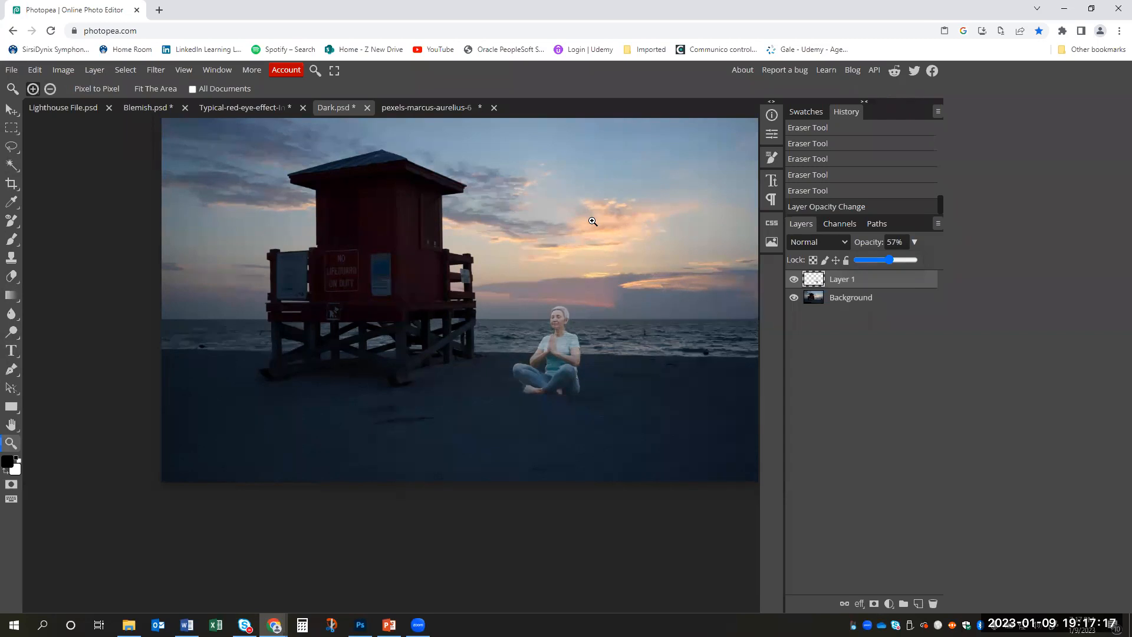
{"action": "left_click", "coordinate": [669, 195]}
{"action": "scroll", "coordinate": [669, 195], "scroll_direction": "down", "scroll_amount": 2}
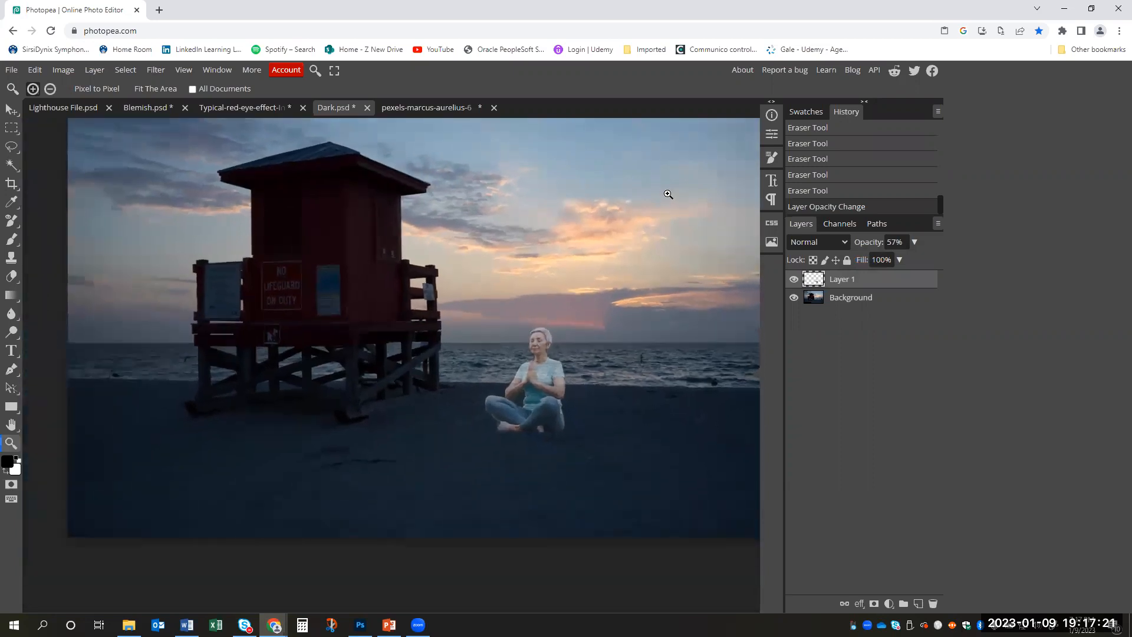
{"action": "scroll", "coordinate": [609, 277], "scroll_direction": "up", "scroll_amount": 2}
{"action": "scroll", "coordinate": [609, 277], "scroll_direction": "up", "scroll_amount": 1}
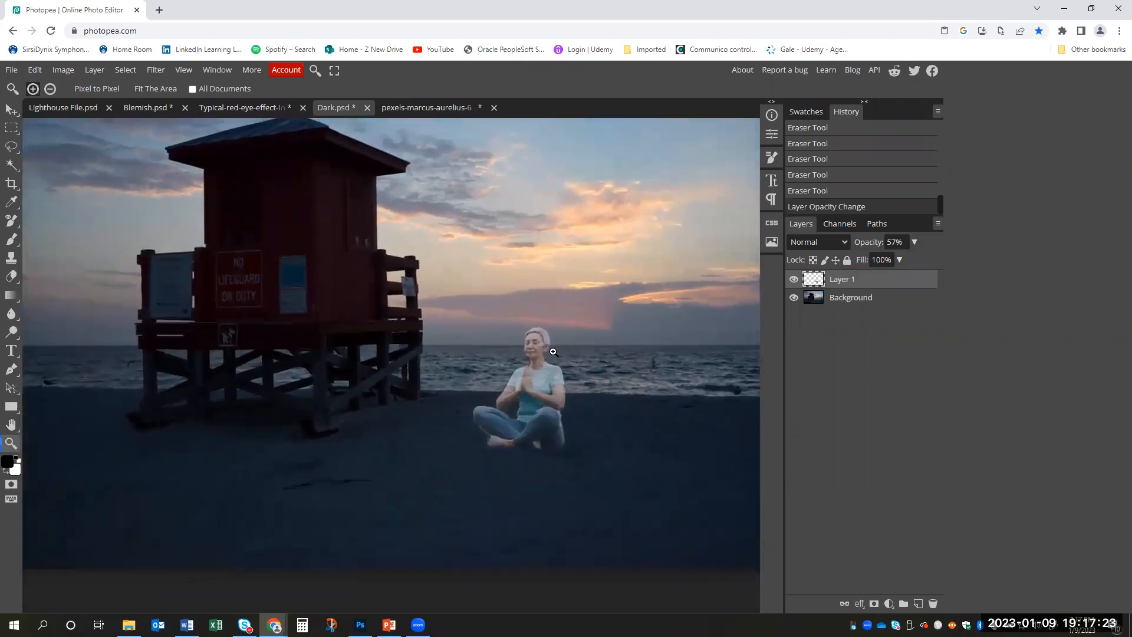
{"action": "scroll", "coordinate": [575, 359], "scroll_direction": "up", "scroll_amount": 3}
{"action": "scroll", "coordinate": [574, 361], "scroll_direction": "down", "scroll_amount": 3}
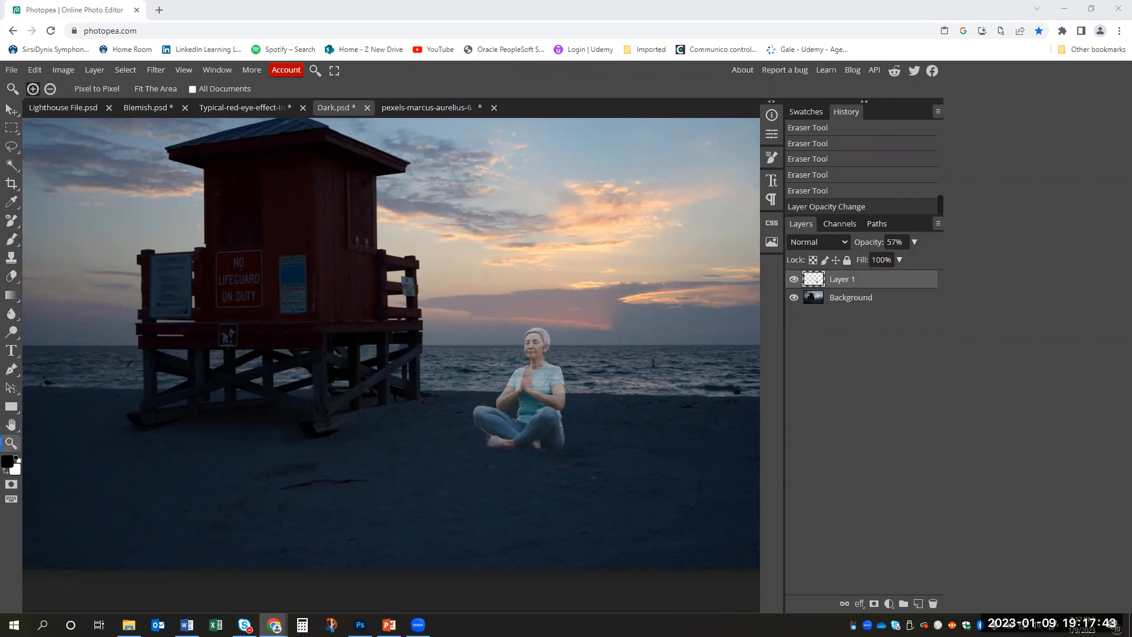
- View the glare portrait in the photo viewer, minimize it, and open the 2 DSLR Three Point Lighting - Glare image from Downloads in Photopea
{"action": "key", "text": "alt+Tab"}
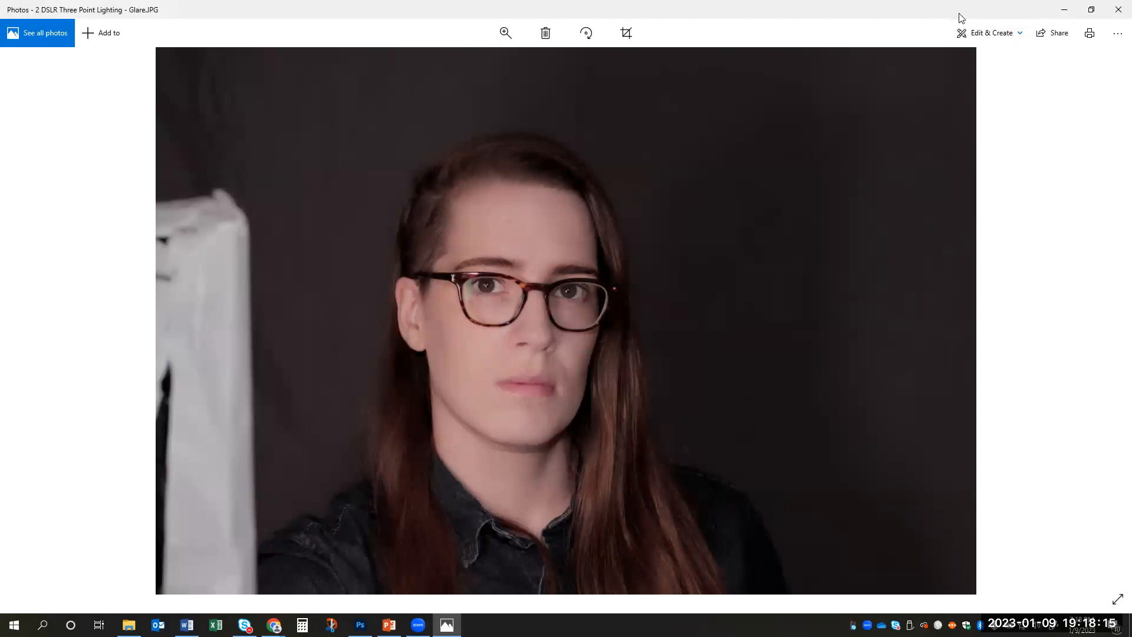
{"action": "left_click", "coordinate": [1064, 9]}
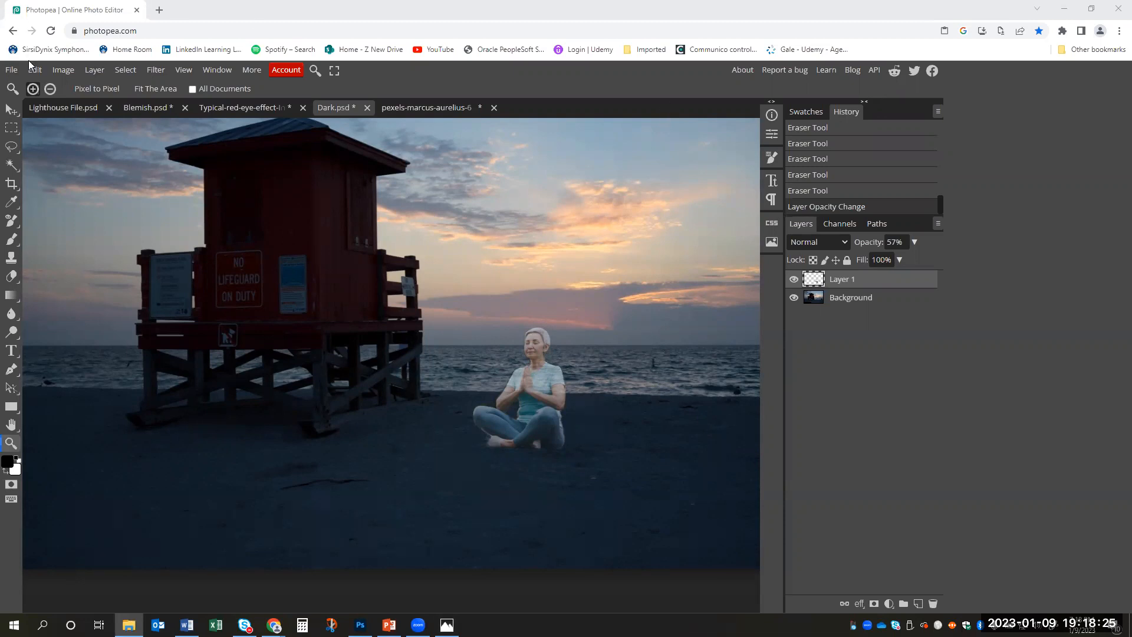
{"action": "left_click", "coordinate": [11, 69]}
{"action": "left_click", "coordinate": [38, 105]}
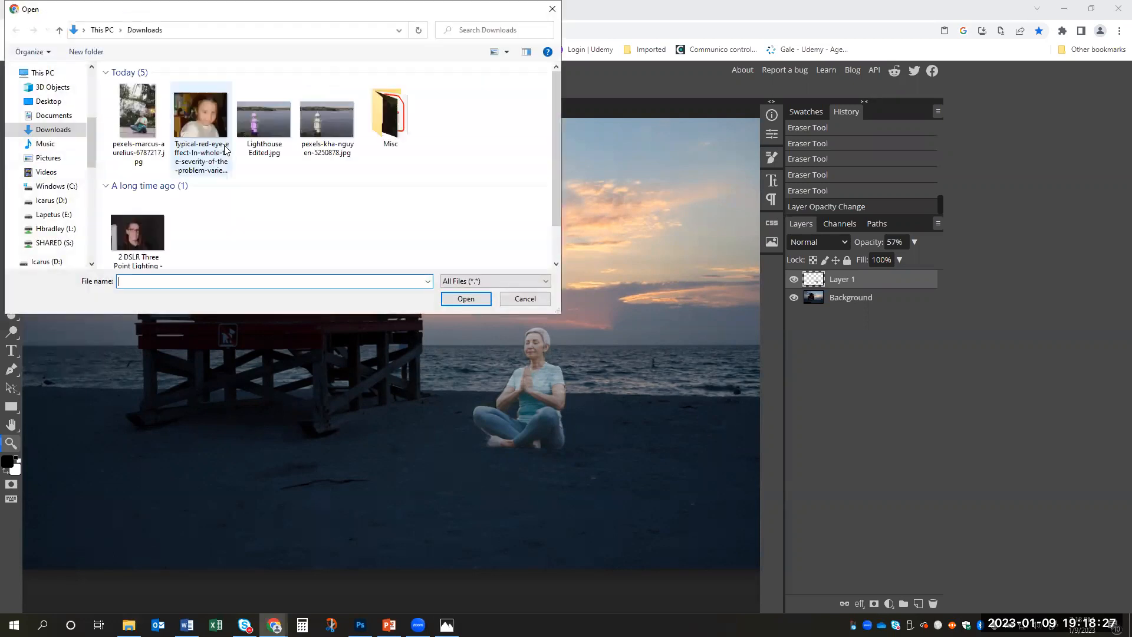
{"action": "left_click", "coordinate": [138, 224]}
{"action": "left_click", "coordinate": [465, 298]}
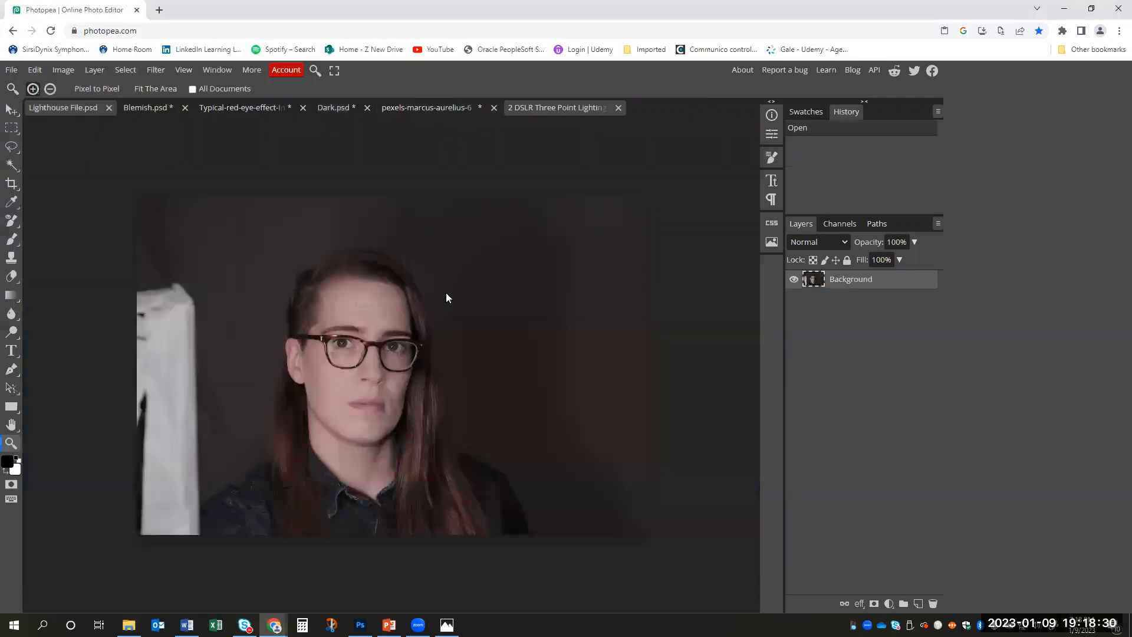
- Duplicate the portrait's Background layer
{"action": "left_click", "coordinate": [328, 348]}
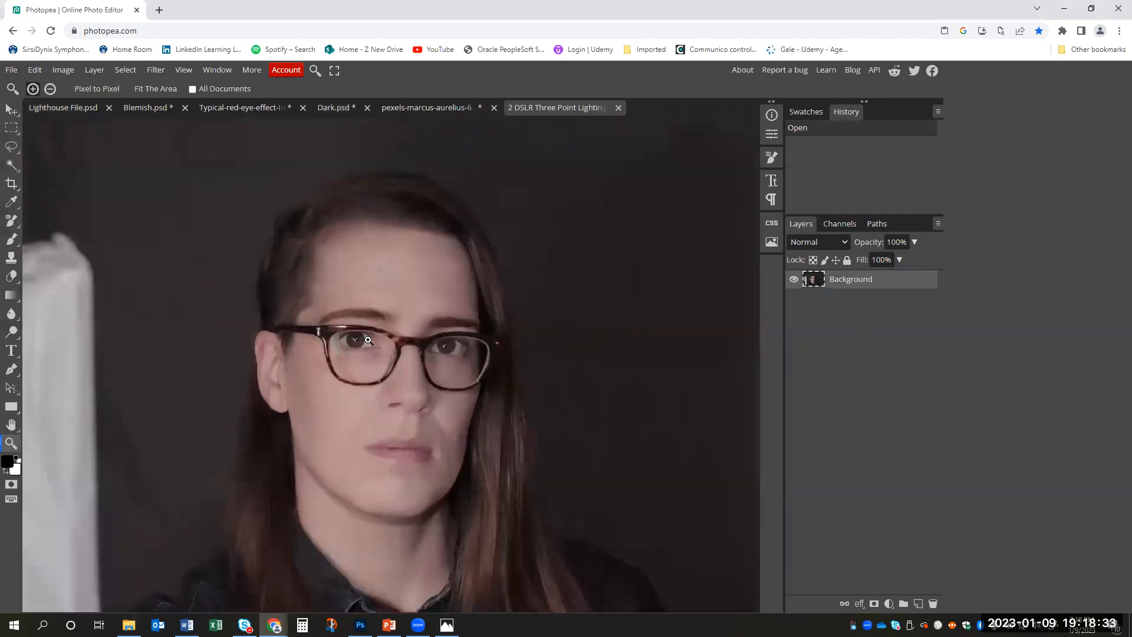
{"action": "left_click", "coordinate": [348, 339]}
{"action": "left_click", "coordinate": [360, 341]}
{"action": "left_click", "coordinate": [370, 341]}
{"action": "left_click_drag", "start_coordinate": [371, 341], "coordinate": [369, 342]}
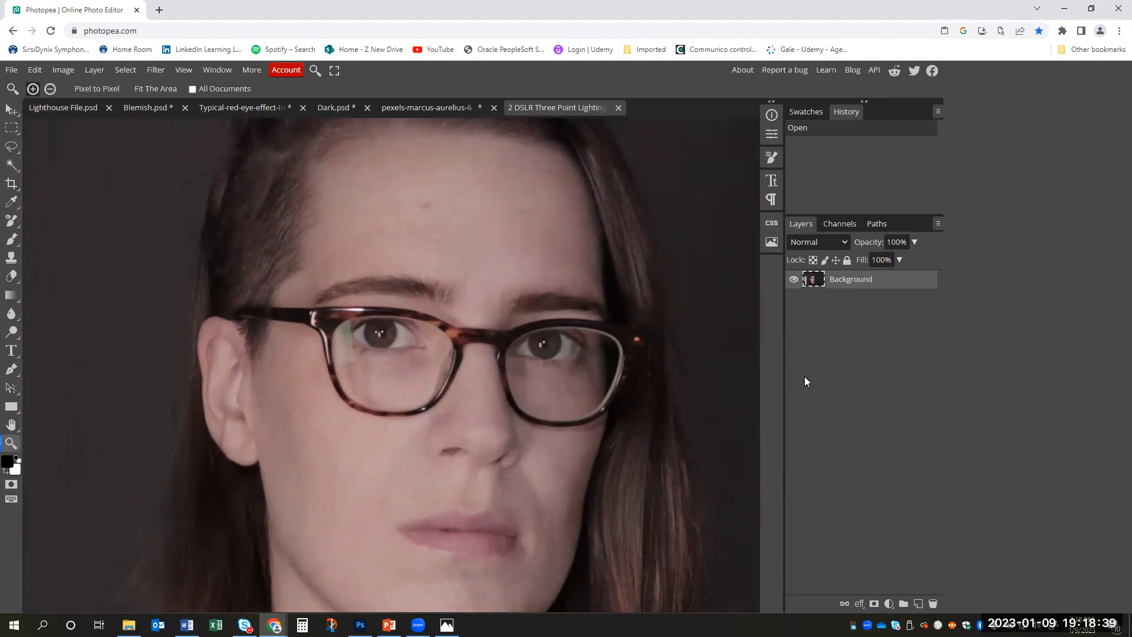
{"action": "right_click", "coordinate": [880, 284]}
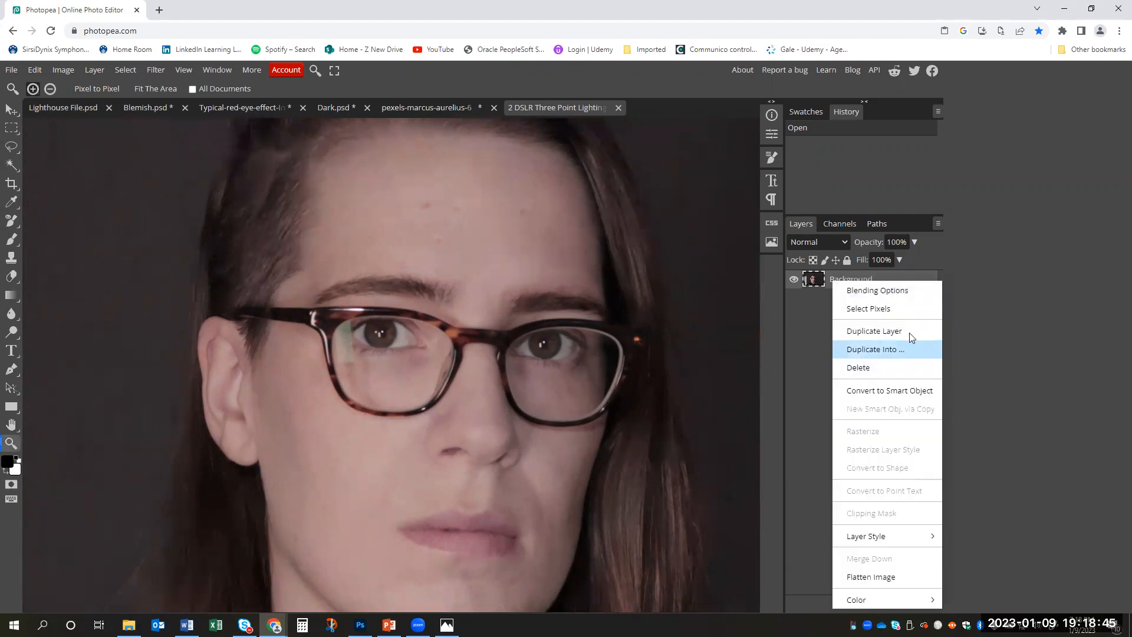
{"action": "left_click", "coordinate": [910, 336]}
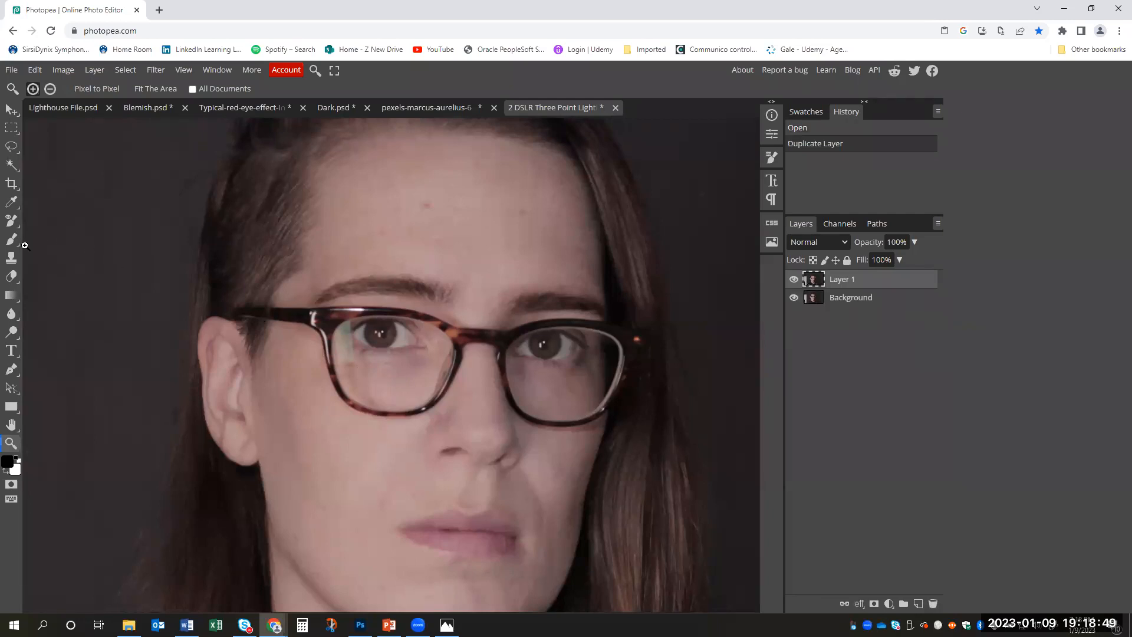
- Lasso the greenish glare patch beside the eye in the left-hand lens and feather the selection by 15 px
{"action": "left_click", "coordinate": [12, 261]}
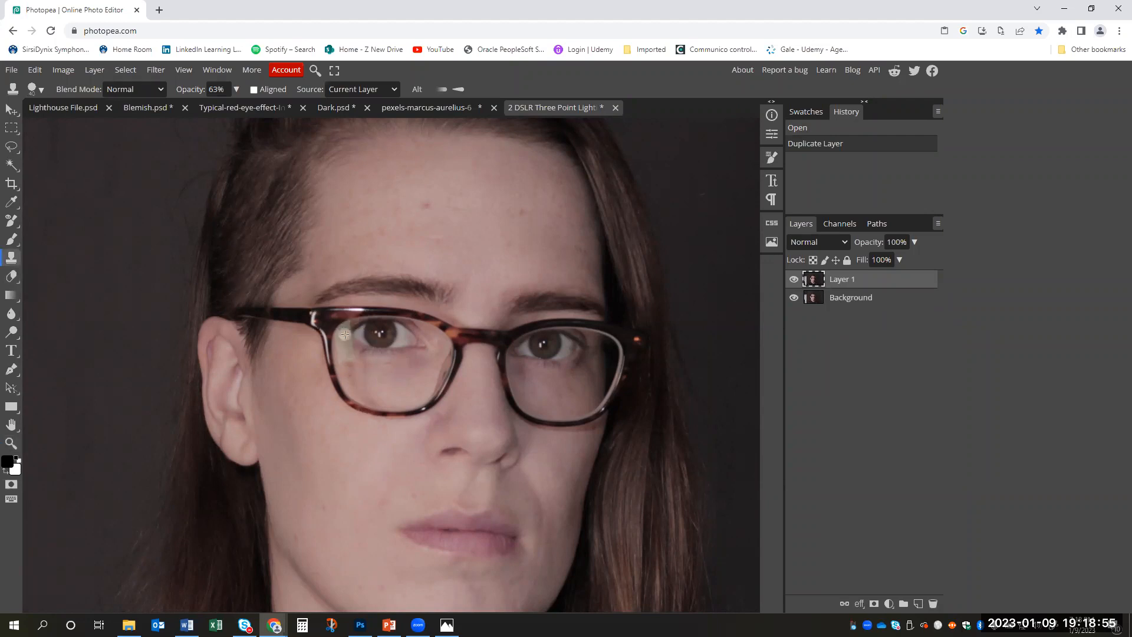
{"action": "key", "text": "l"}
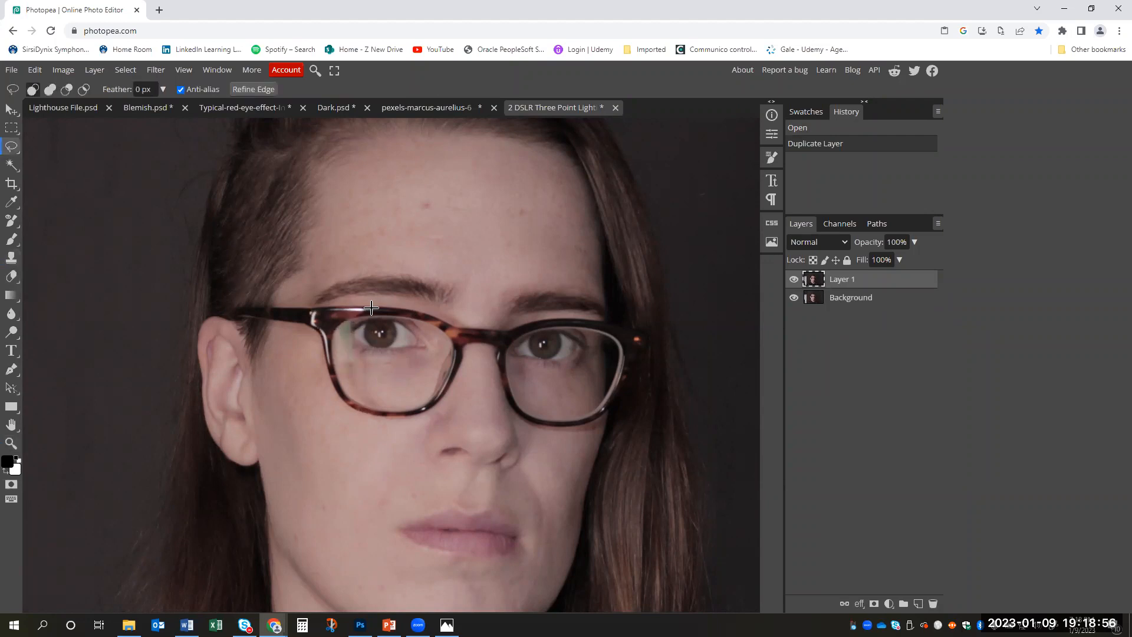
{"action": "mouse_move", "coordinate": [353, 331]}
{"action": "left_mouse_down"}
{"action": "mouse_move", "coordinate": [353, 368]}
{"action": "mouse_move", "coordinate": [334, 367]}
{"action": "mouse_move", "coordinate": [337, 326]}
{"action": "mouse_move", "coordinate": [353, 322]}
{"action": "left_mouse_up"}
{"action": "right_click", "coordinate": [348, 335]}
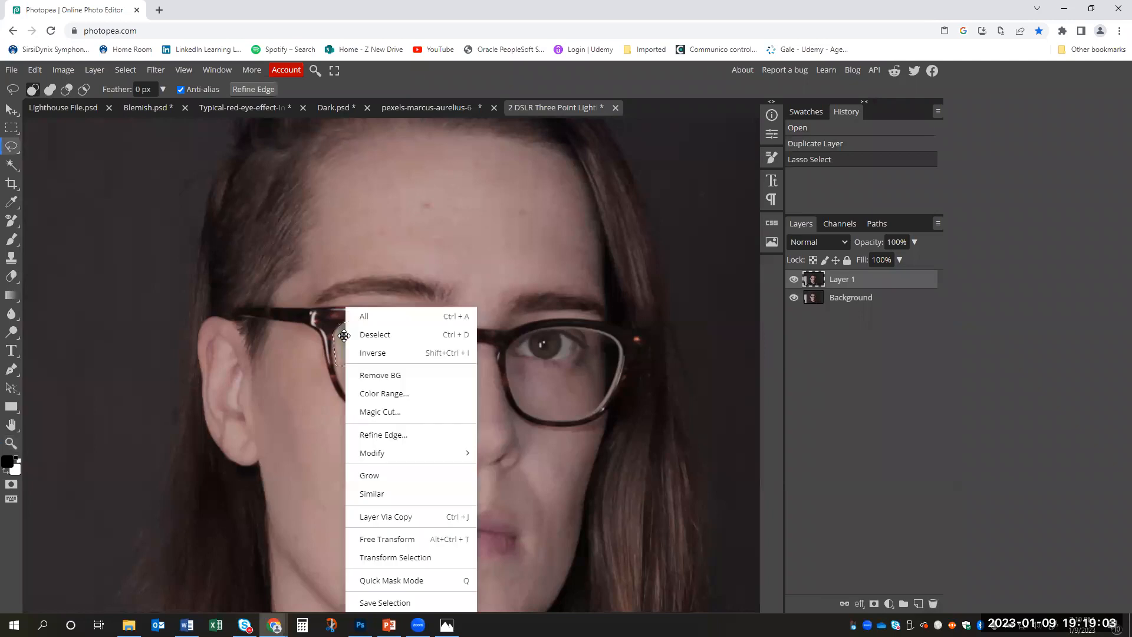
{"action": "mouse_move", "coordinate": [432, 450]}
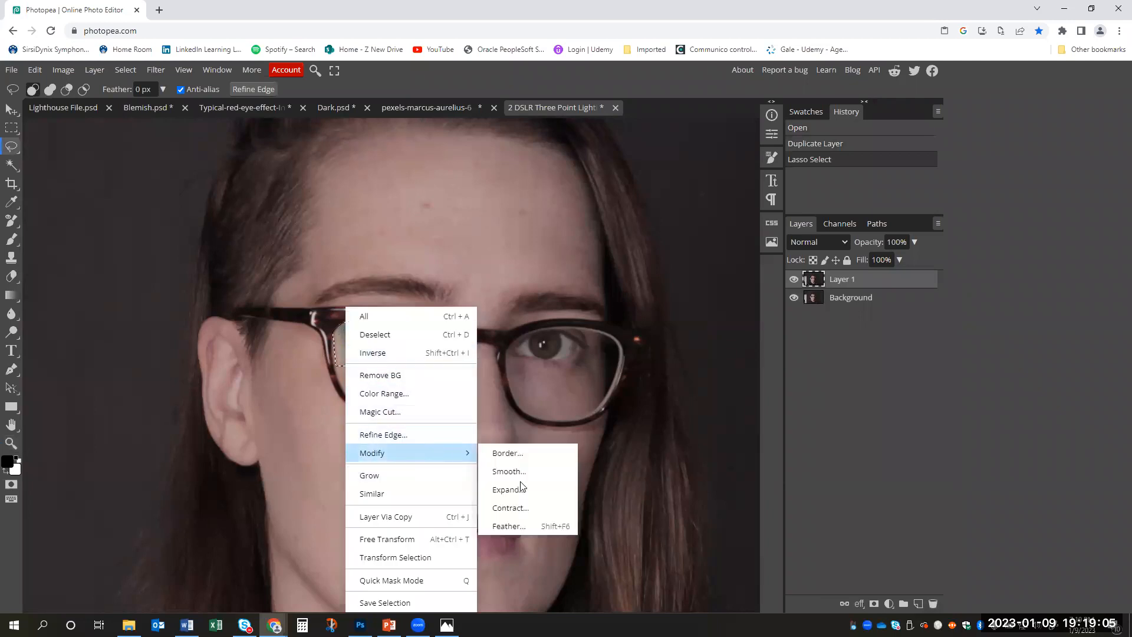
{"action": "left_click", "coordinate": [499, 530]}
{"action": "type", "text": "15"}
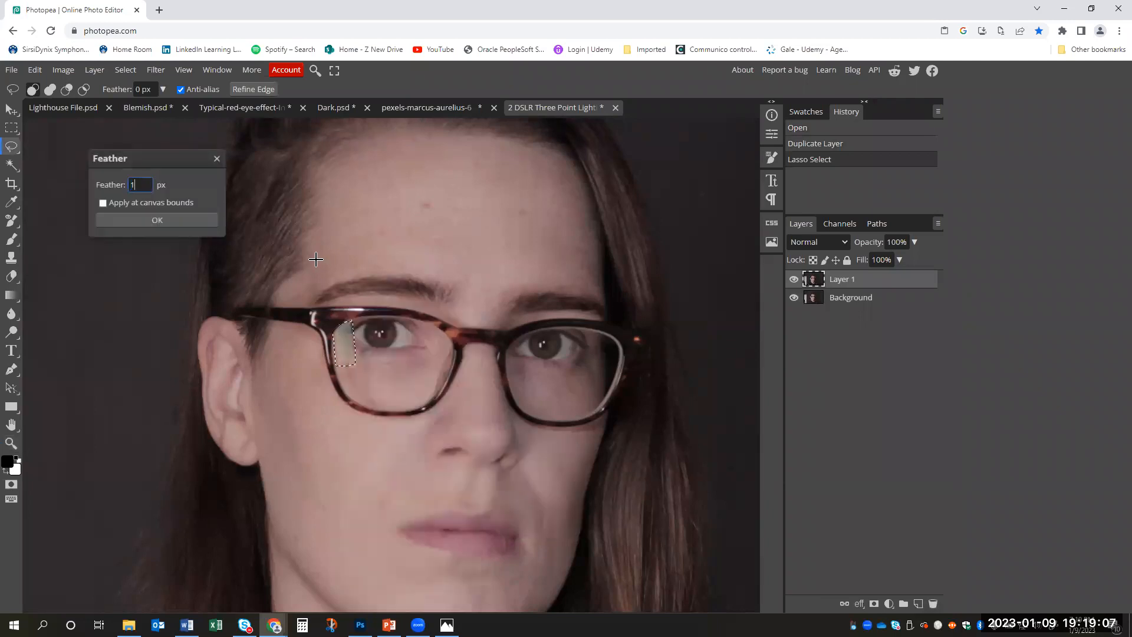
{"action": "left_click", "coordinate": [187, 220]}
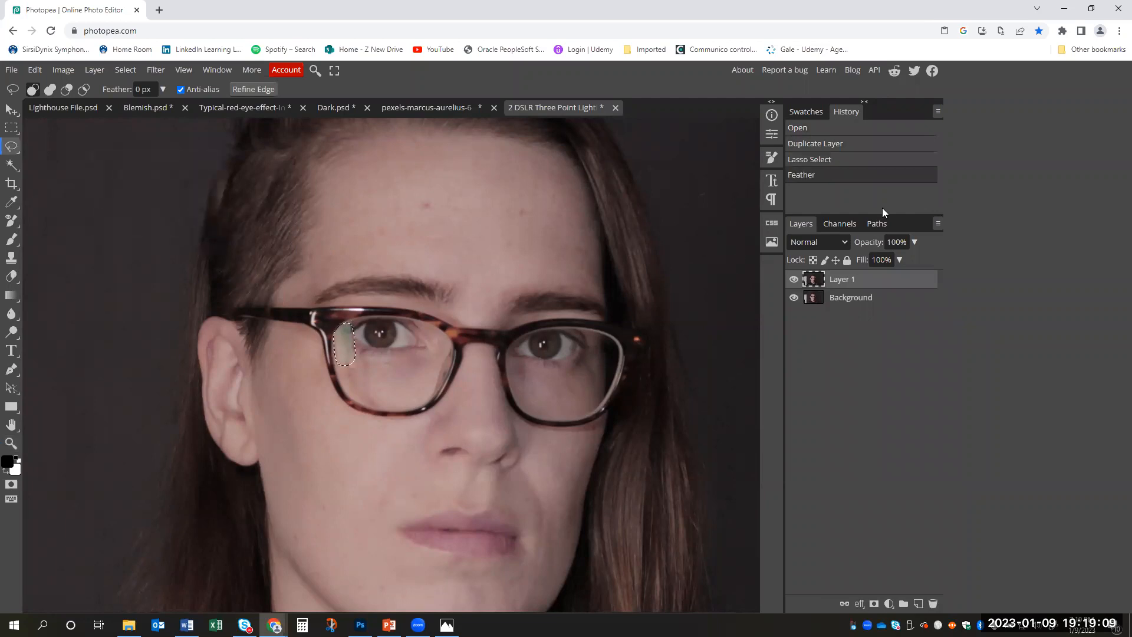
- Add a Brightness/Contrast adjustment layer to the selected glare with brightness -28 and contrast -62
{"action": "left_click", "coordinate": [889, 604]}
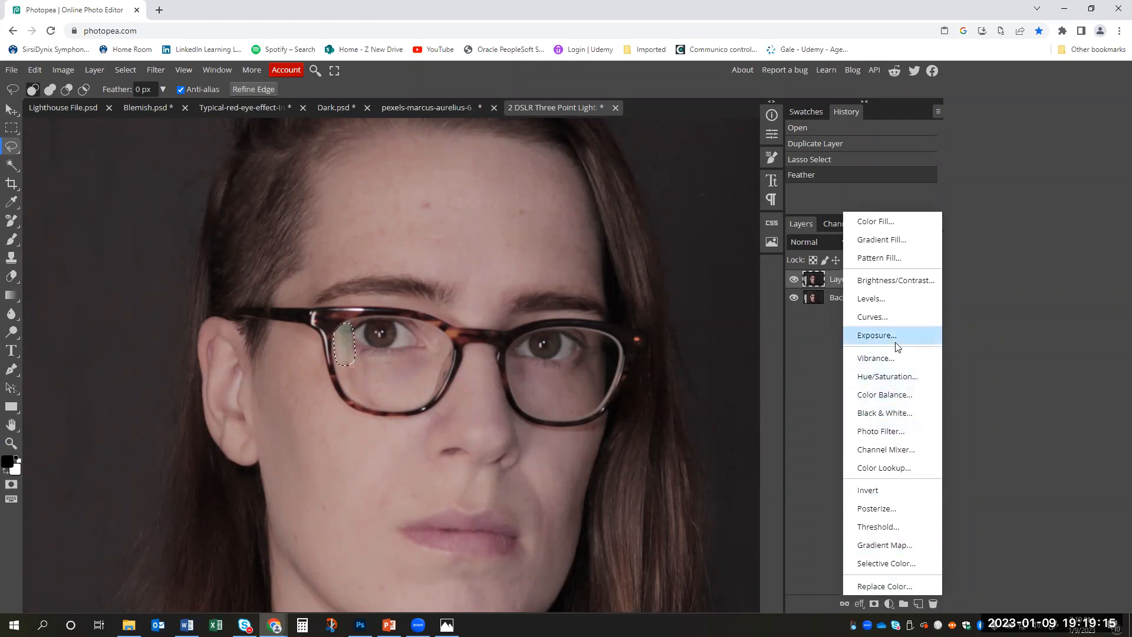
{"action": "left_click", "coordinate": [885, 282]}
{"action": "left_click_drag", "start_coordinate": [667, 199], "coordinate": [655, 202]}
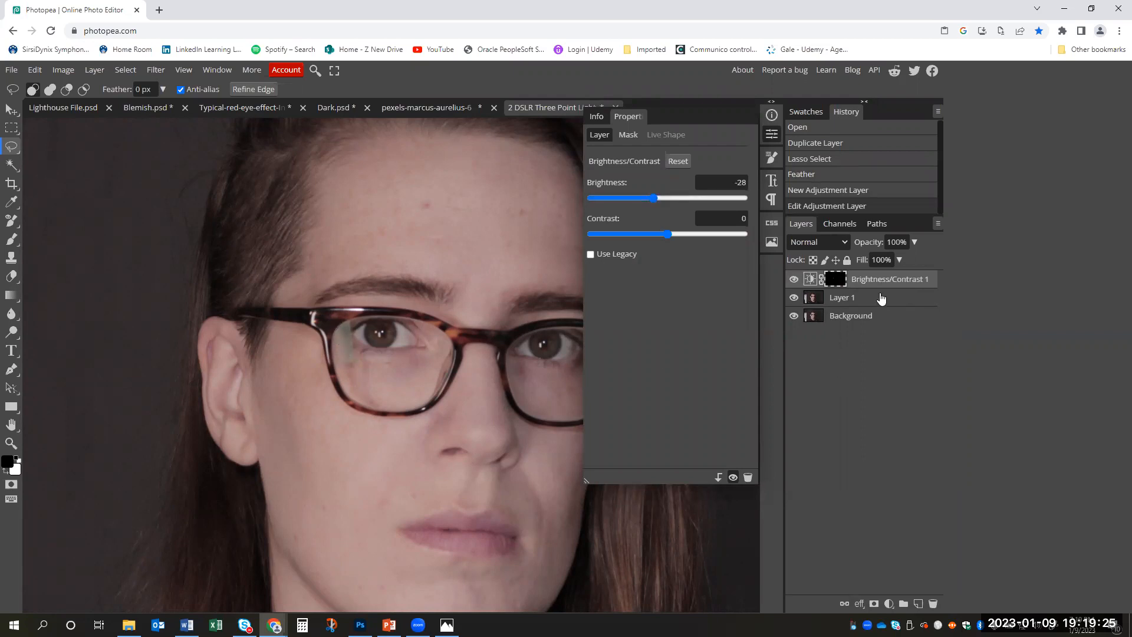
{"action": "left_click_drag", "start_coordinate": [676, 235], "coordinate": [621, 237]}
{"action": "right_click", "coordinate": [834, 282]}
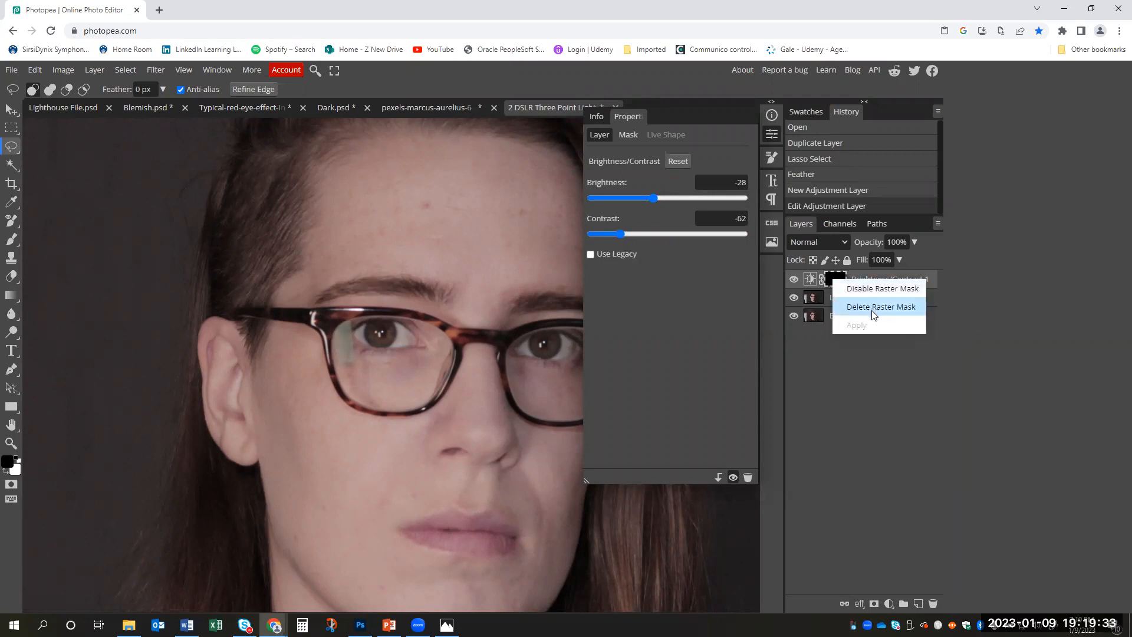
{"action": "left_click", "coordinate": [898, 387]}
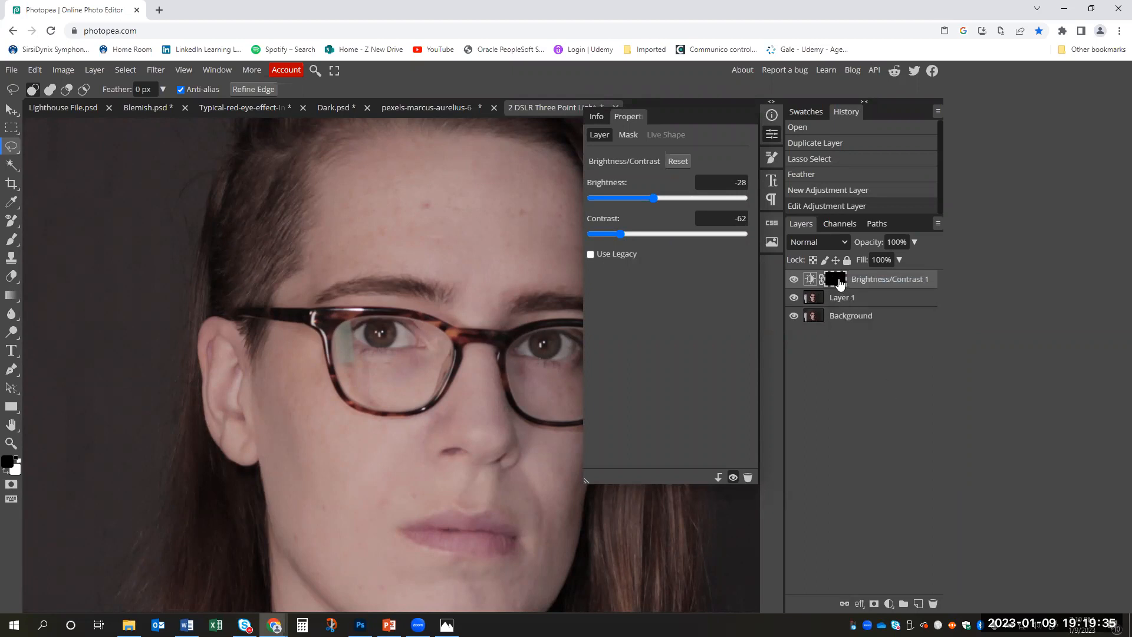
{"action": "right_click", "coordinate": [841, 281]}
{"action": "left_click", "coordinate": [866, 396]}
- Lasso the glare patch in the left-hand lens again and feather the new selection
{"action": "mouse_move", "coordinate": [343, 321]}
{"action": "left_mouse_down"}
{"action": "mouse_move", "coordinate": [328, 341]}
{"action": "mouse_move", "coordinate": [340, 365]}
{"action": "mouse_move", "coordinate": [357, 357]}
{"action": "mouse_move", "coordinate": [352, 326]}
{"action": "mouse_move", "coordinate": [334, 324]}
{"action": "left_mouse_up"}
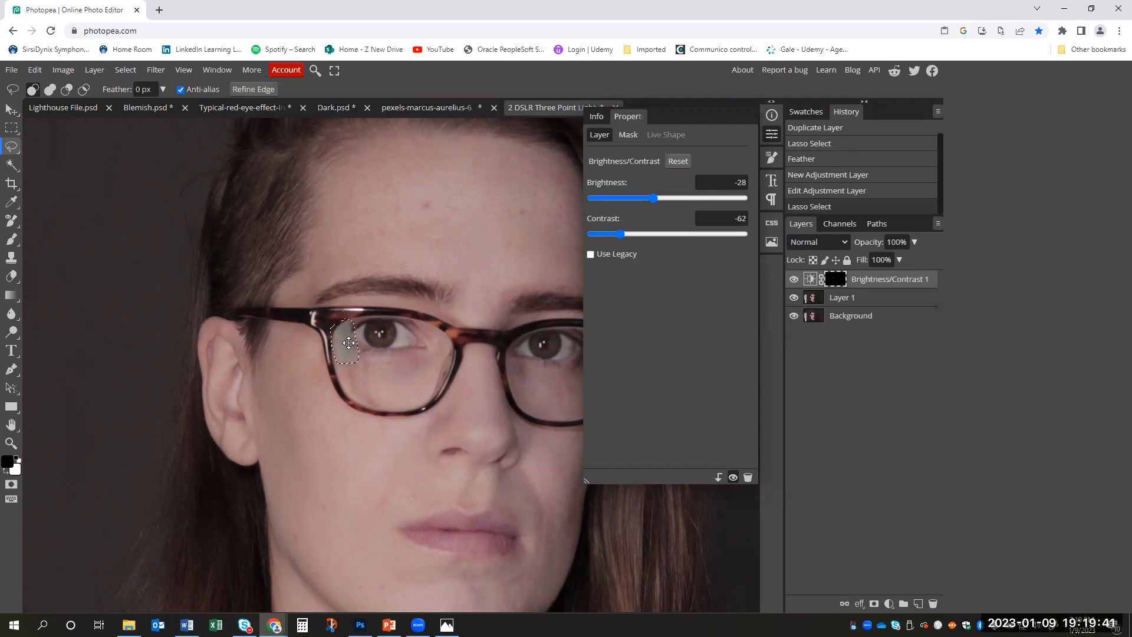
{"action": "right_click", "coordinate": [348, 343]}
{"action": "mouse_move", "coordinate": [433, 455]}
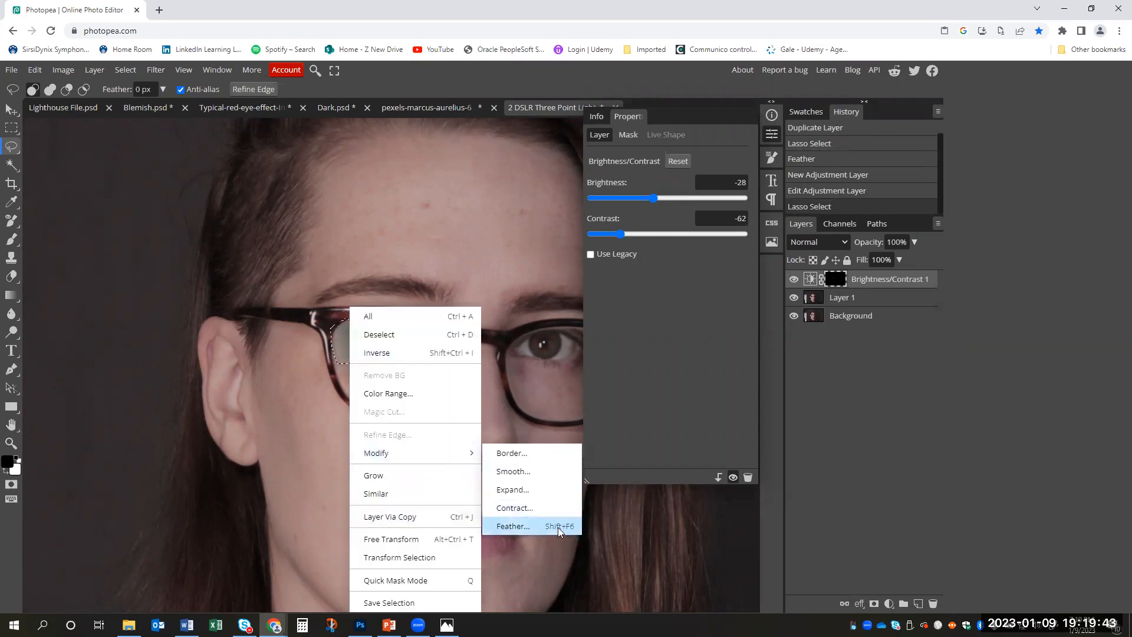
{"action": "left_click", "coordinate": [559, 532]}
{"action": "left_click", "coordinate": [189, 223]}
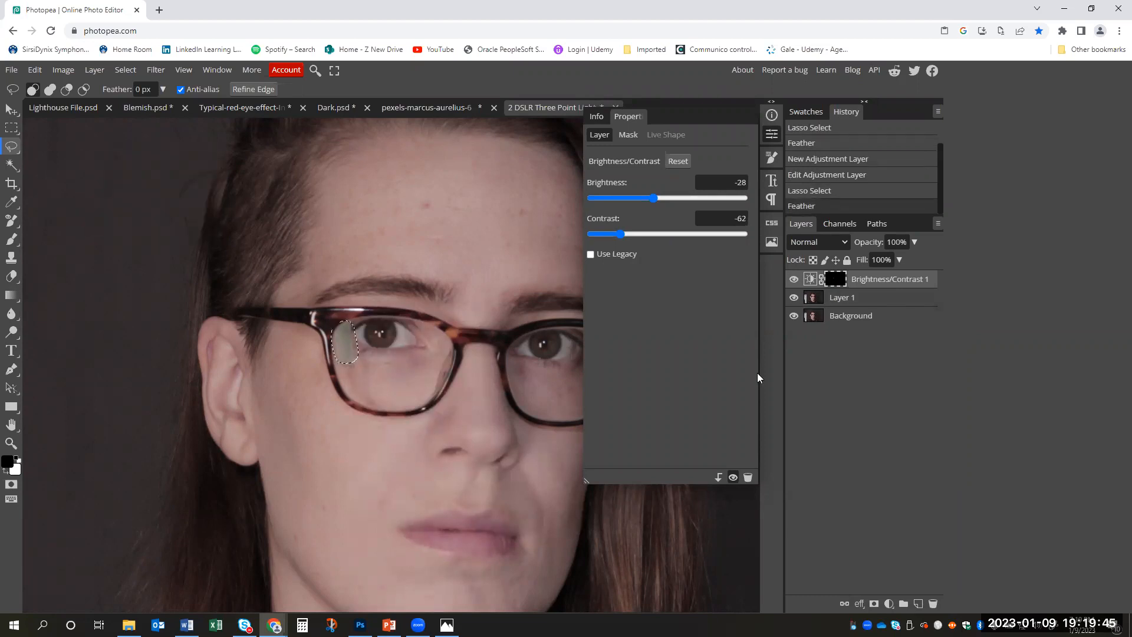
- Add a Color Balance adjustment to the selected glare, setting the highlights to Cyan-Red 31, Magenta-Green -16 and Yellow-Blue -15
{"action": "left_click", "coordinate": [889, 603]}
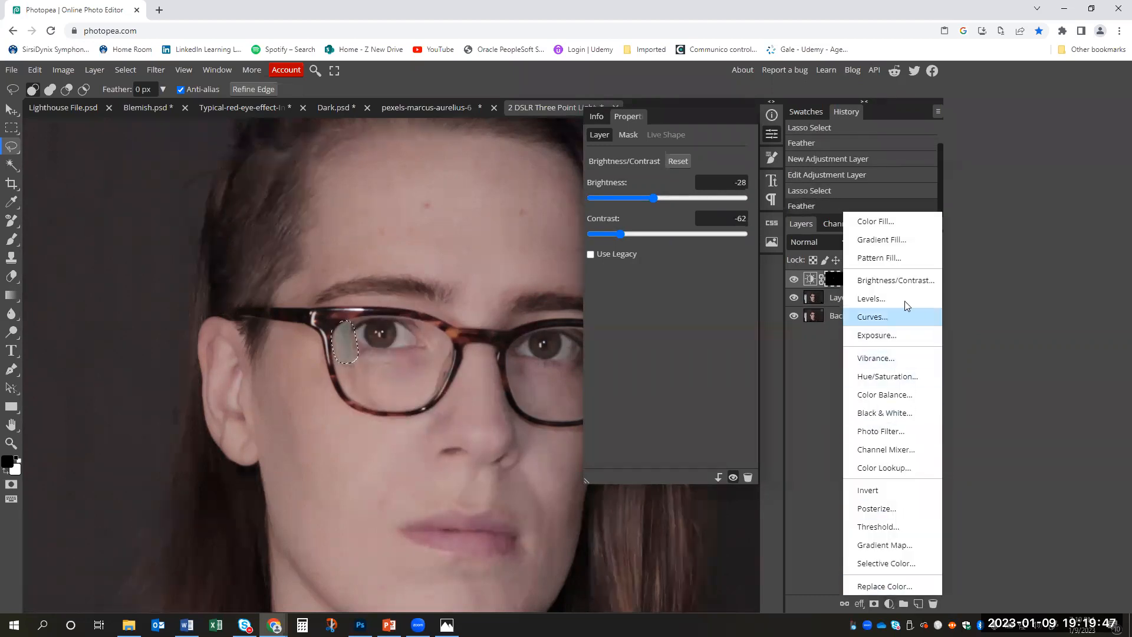
{"action": "left_click", "coordinate": [907, 396]}
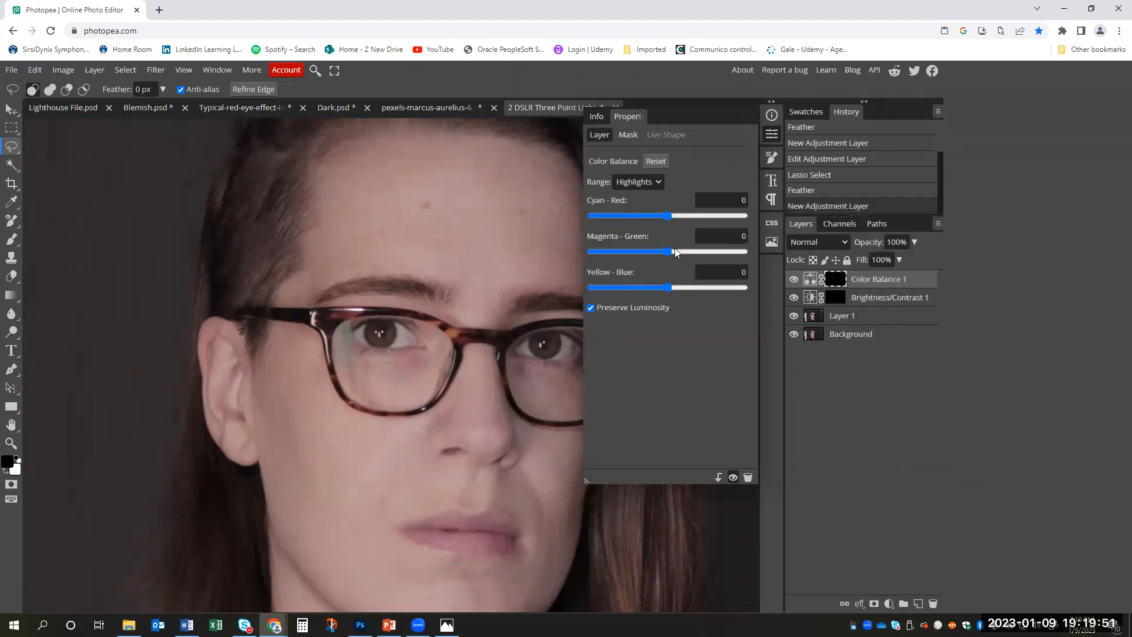
{"action": "left_click_drag", "start_coordinate": [668, 255], "coordinate": [659, 255]}
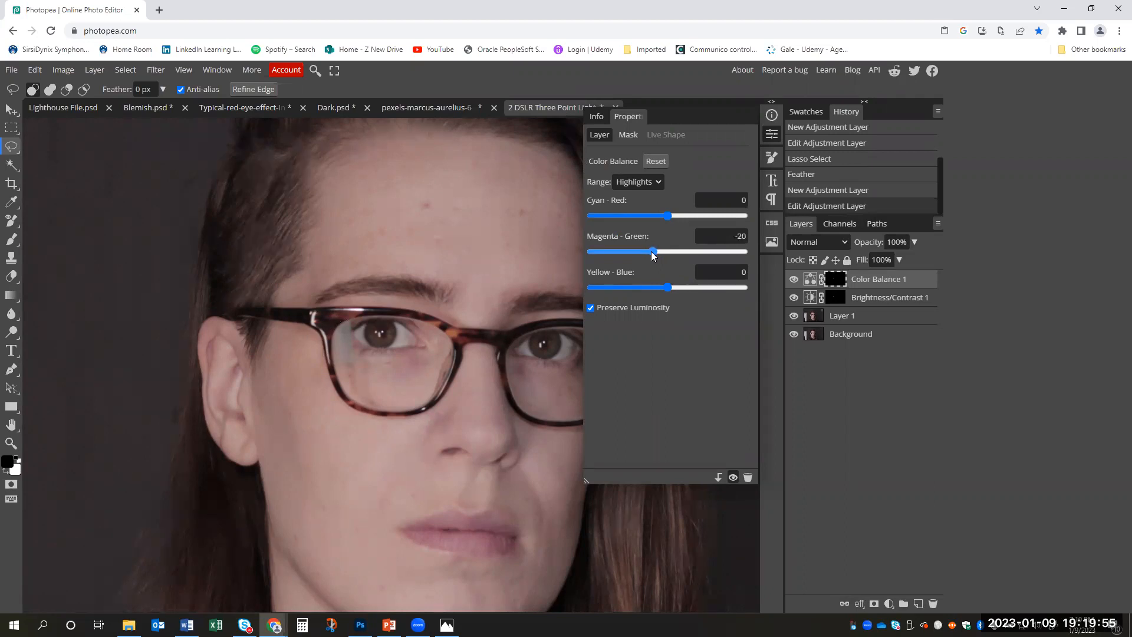
{"action": "left_click_drag", "start_coordinate": [651, 254], "coordinate": [656, 258]}
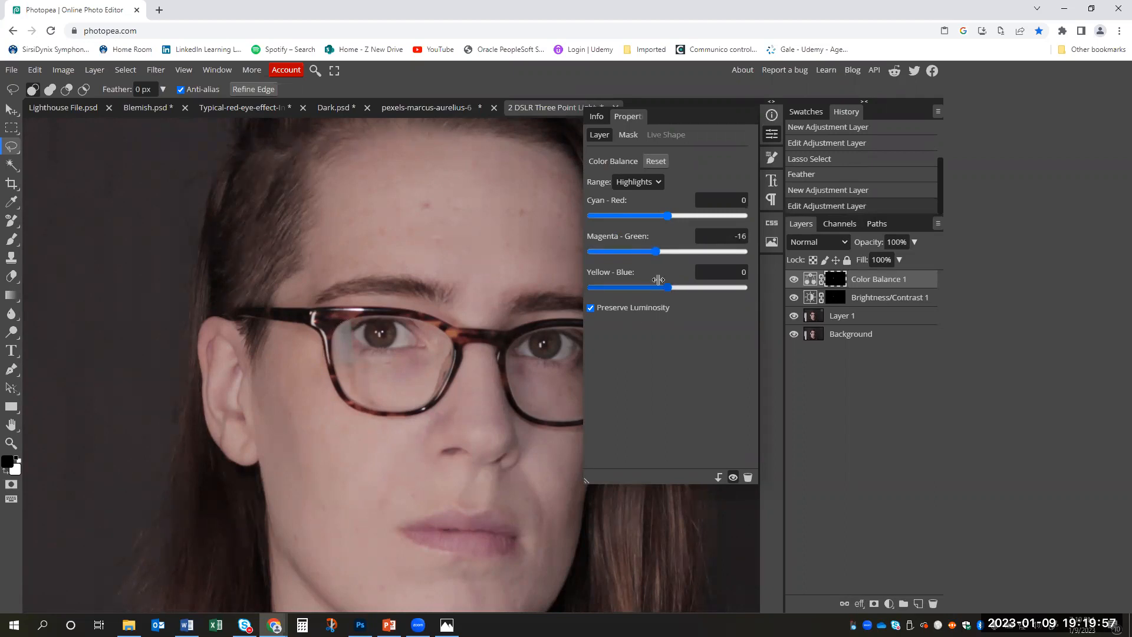
{"action": "left_click_drag", "start_coordinate": [669, 289], "coordinate": [656, 289]}
{"action": "left_click", "coordinate": [652, 183]}
{"action": "left_click", "coordinate": [646, 218]}
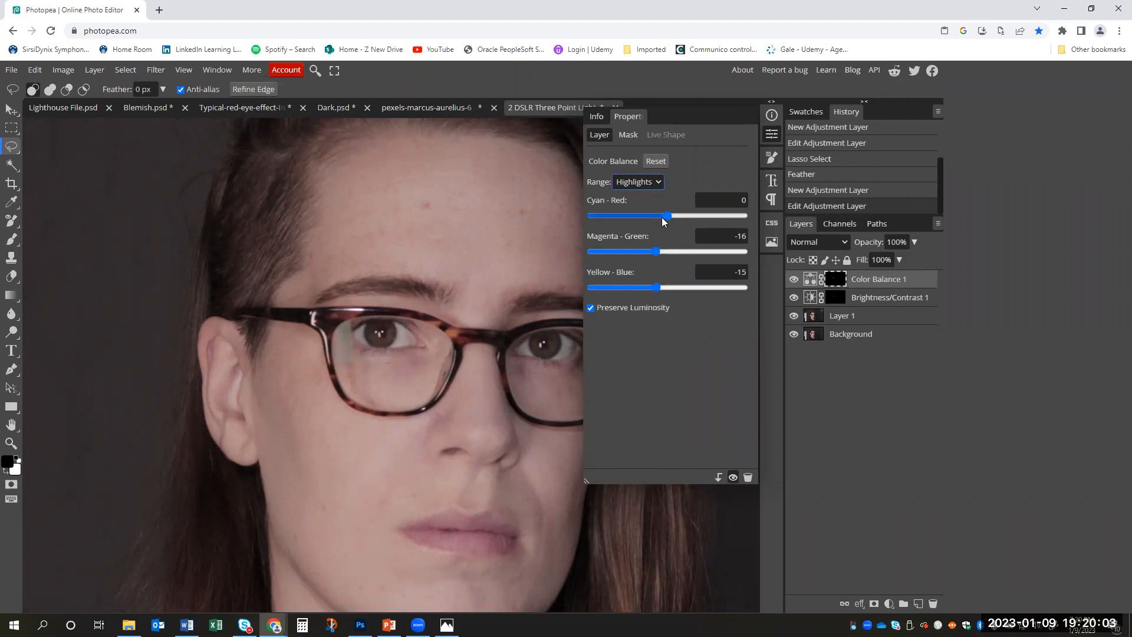
{"action": "left_click", "coordinate": [668, 216]}
{"action": "left_click_drag", "start_coordinate": [685, 222], "coordinate": [691, 222]}
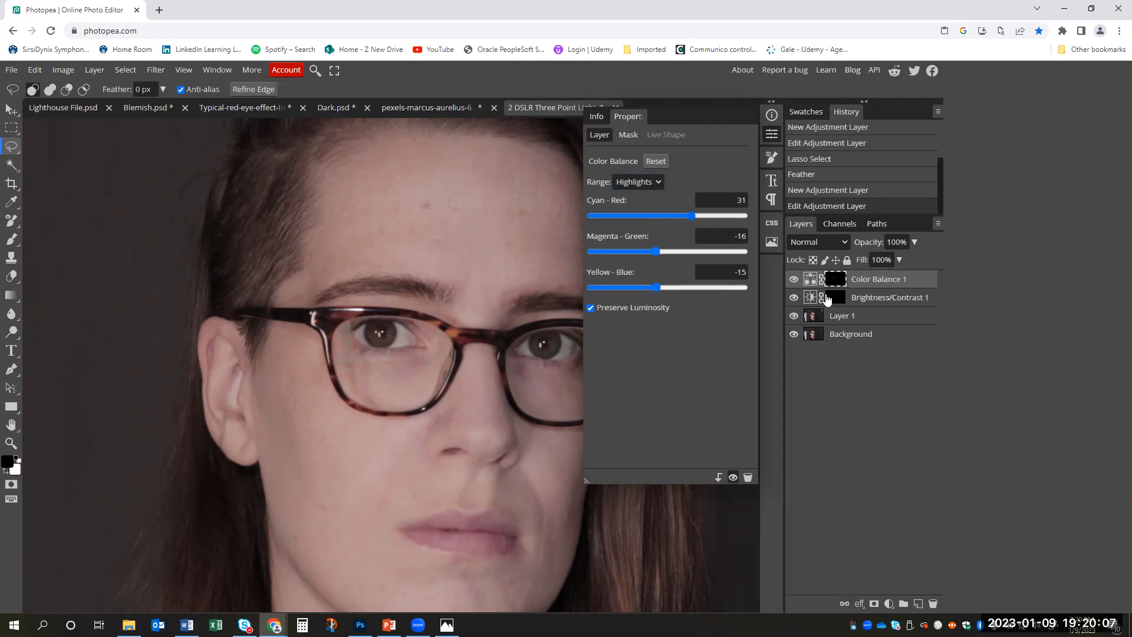
- Toggle the Brightness/Contrast and Color Balance layers to compare their effect, leaving both adjustments hidden
{"action": "left_click", "coordinate": [794, 299]}
{"action": "left_click", "coordinate": [793, 299]}
{"action": "left_click", "coordinate": [793, 283]}
{"action": "left_click", "coordinate": [794, 283]}
{"action": "left_click", "coordinate": [794, 282]}
{"action": "left_click", "coordinate": [794, 301]}
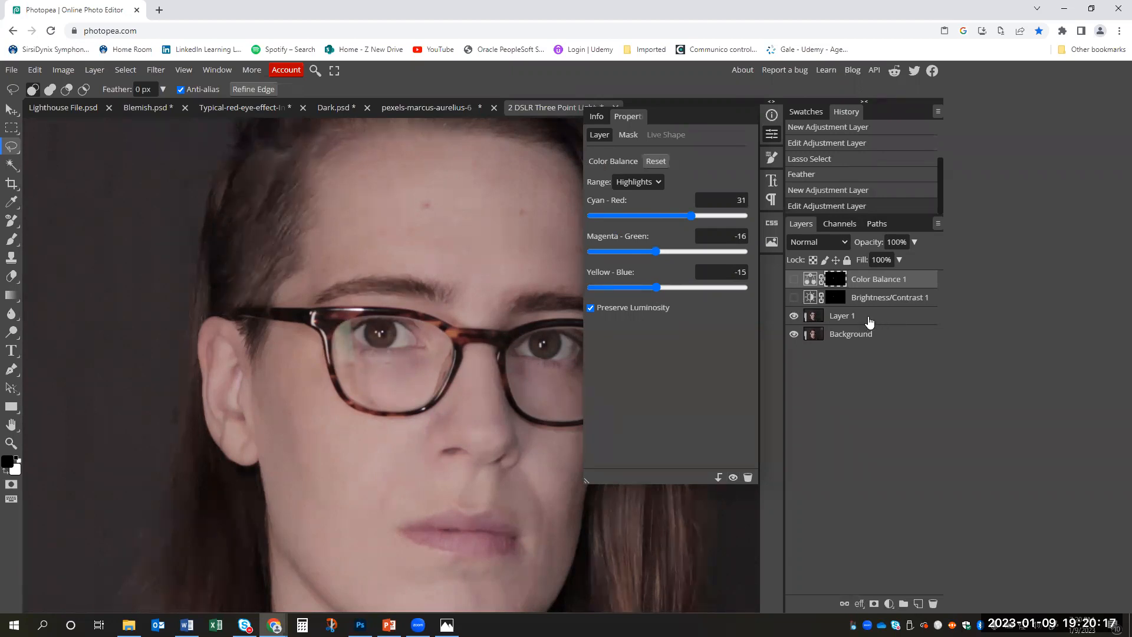
- Clone skin over the lower edge of the glare in the left-hand lens on Layer 1 with the Clone Stamp at 55% opacity
{"action": "left_click", "coordinate": [874, 318]}
{"action": "left_click", "coordinate": [776, 138]}
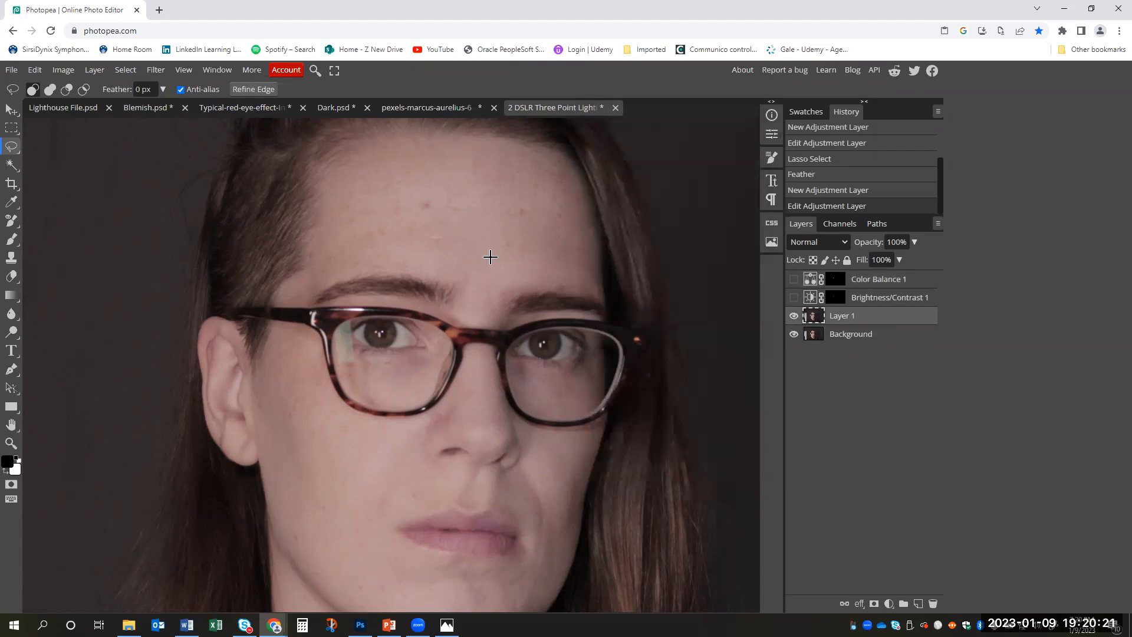
{"action": "left_click", "coordinate": [13, 260]}
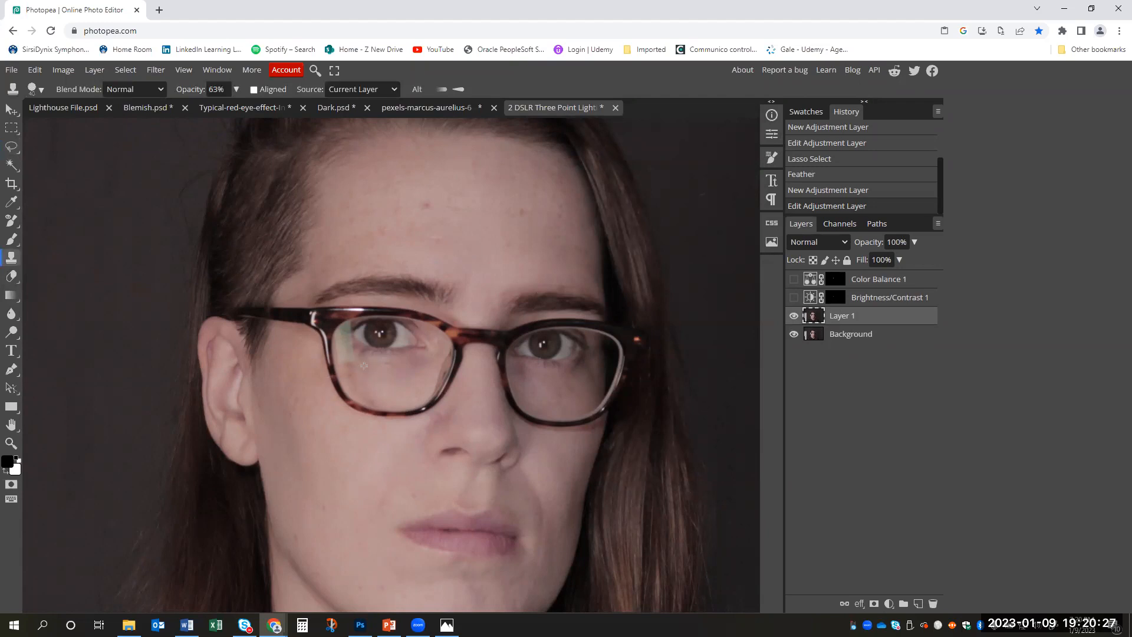
{"action": "left_click", "coordinate": [235, 89]}
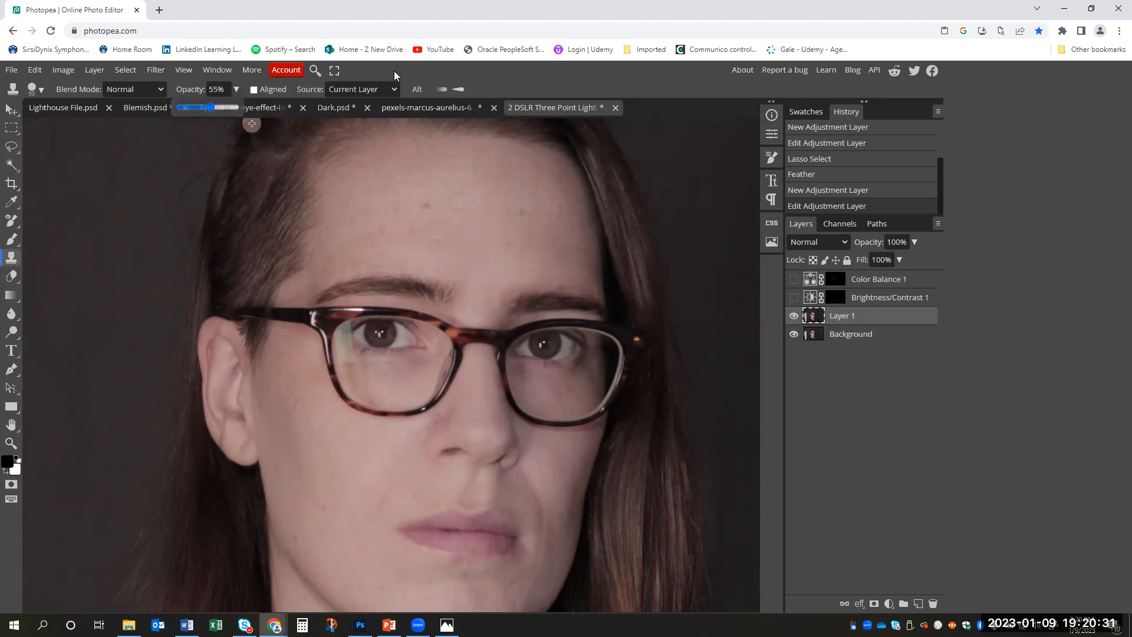
{"action": "key", "text": "z"}
{"action": "left_click", "coordinate": [348, 365]}
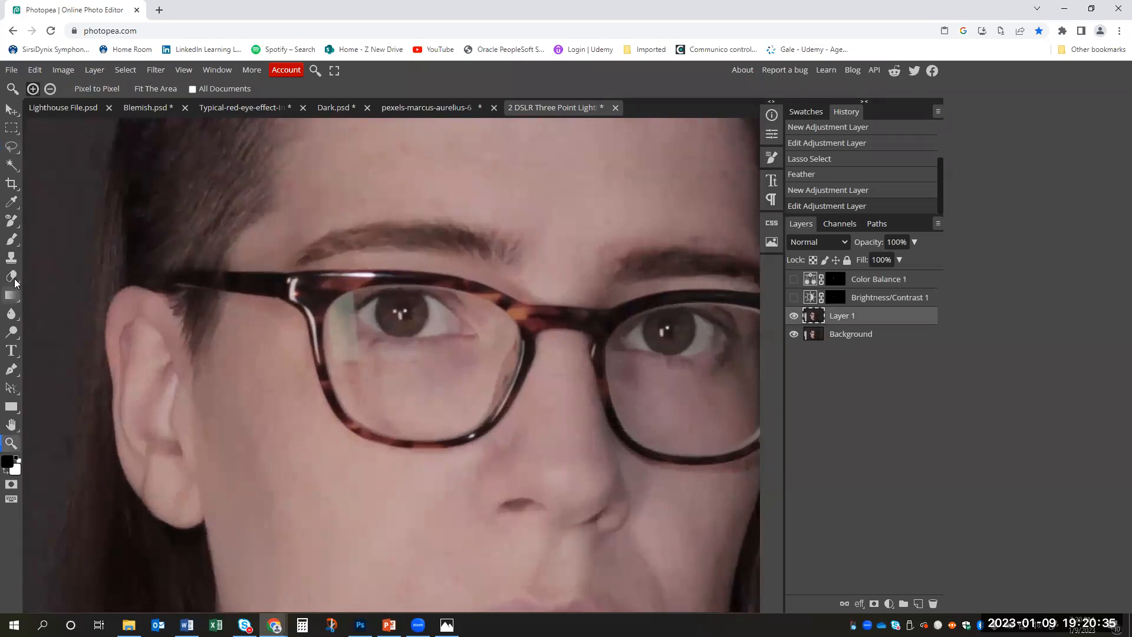
{"action": "left_click", "coordinate": [12, 257]}
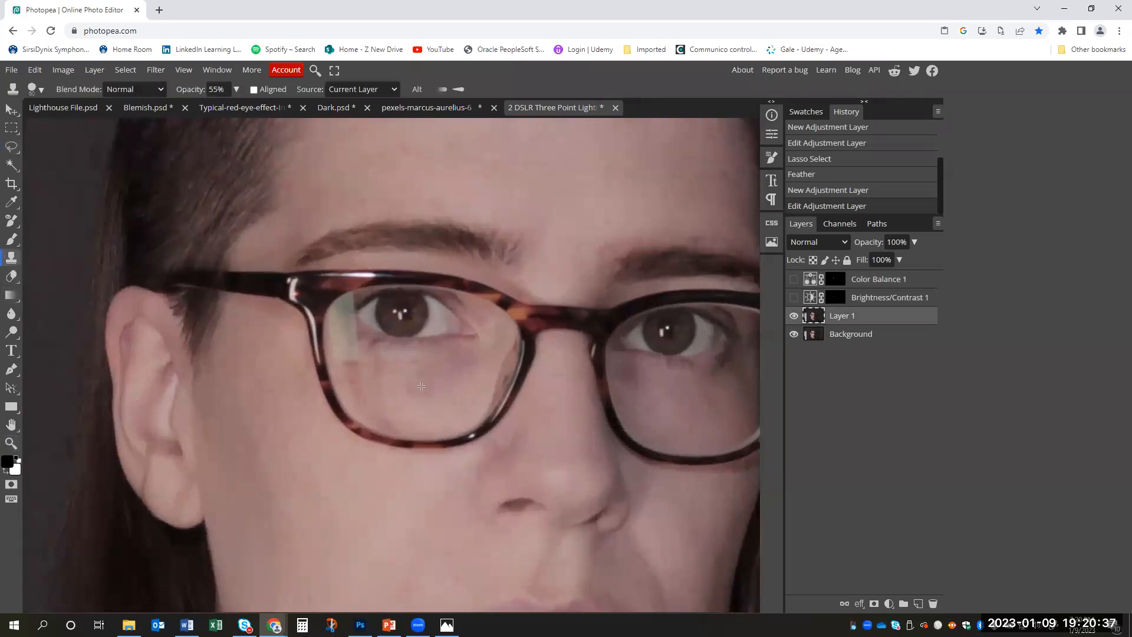
{"action": "left_click", "coordinate": [357, 361]}
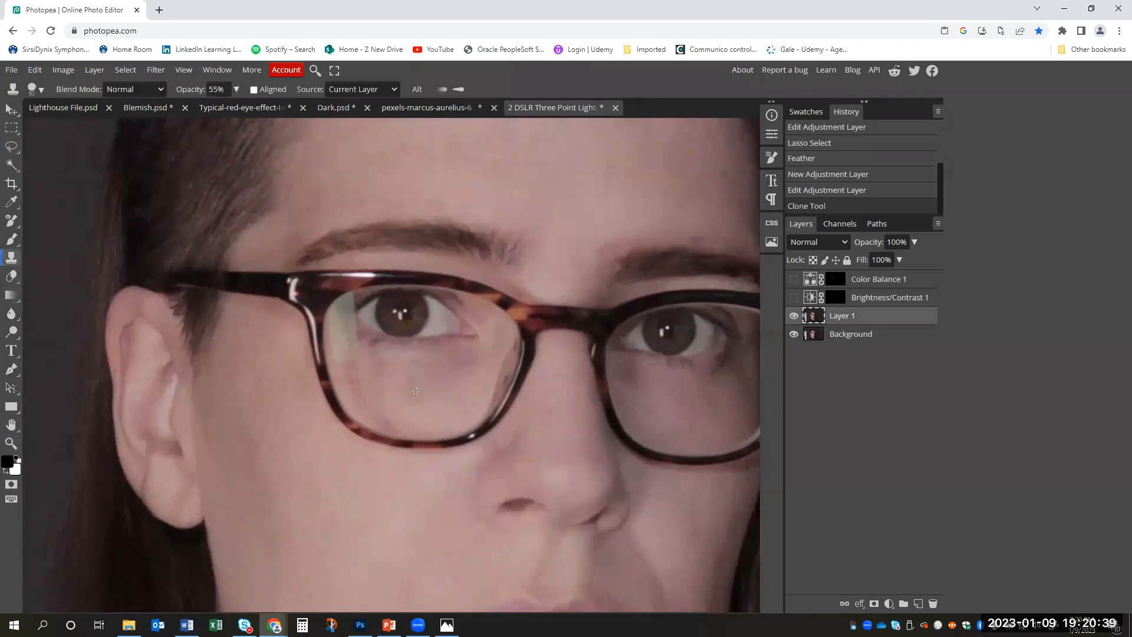
- Undo the last clone stroke and clone skin over the glare along the outer side of the left-hand lens with the Clone Stamp at 36% opacity
{"action": "left_click", "coordinate": [236, 89]}
{"action": "left_click_drag", "start_coordinate": [201, 106], "coordinate": [199, 107]}
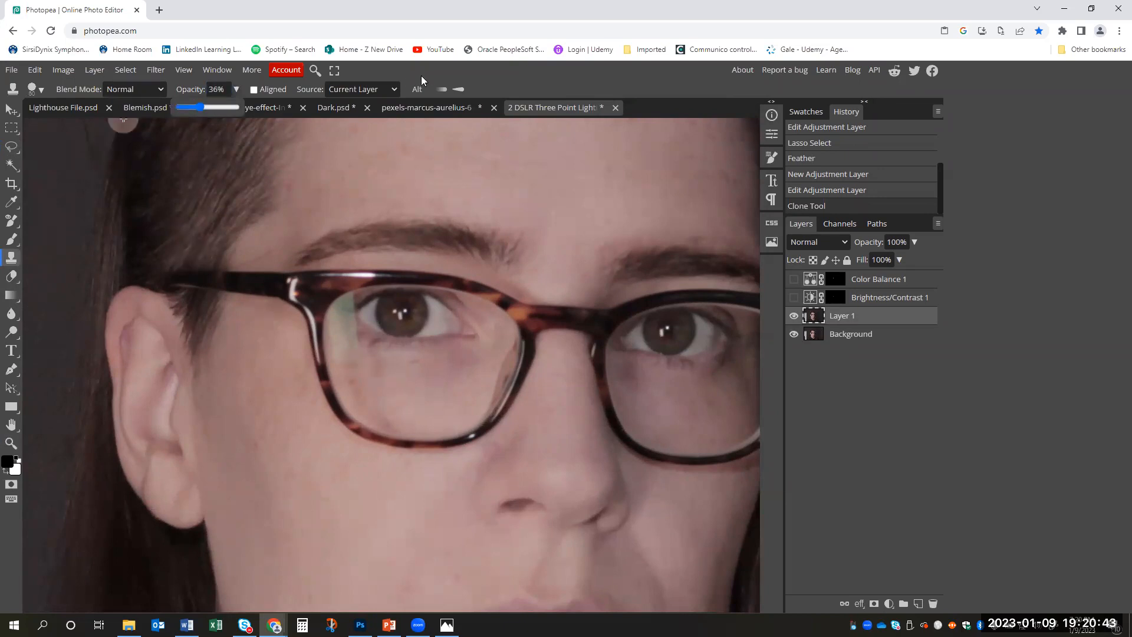
{"action": "left_click", "coordinate": [421, 76]}
{"action": "key", "text": "ctrl+z"}
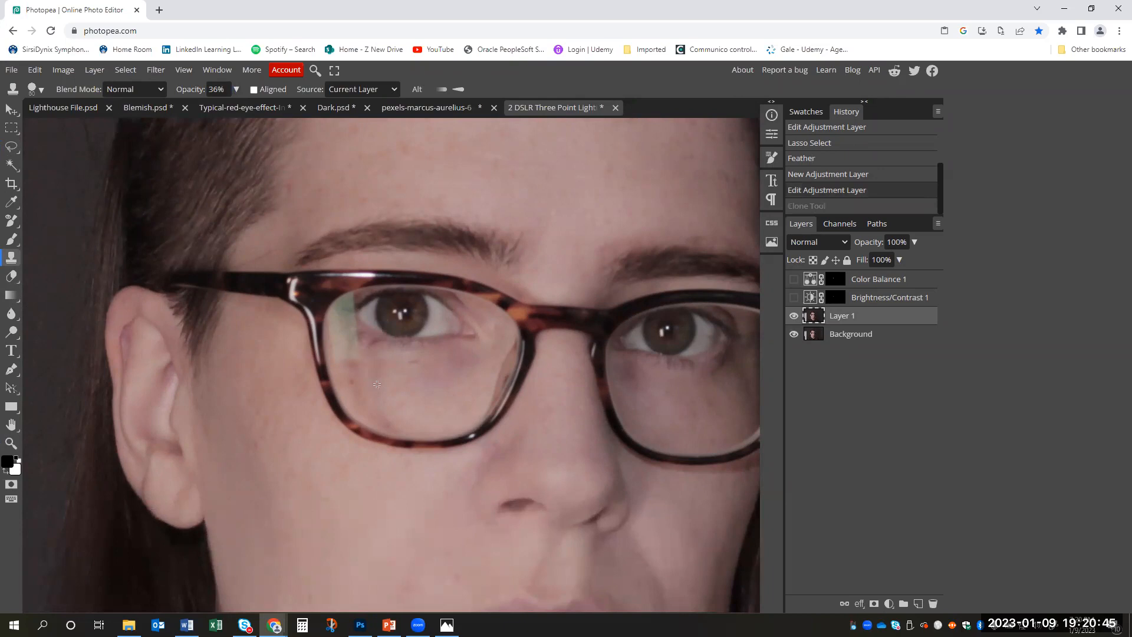
{"action": "left_click", "coordinate": [352, 359]}
{"action": "left_click", "coordinate": [352, 354]}
{"action": "left_click", "coordinate": [352, 354]}
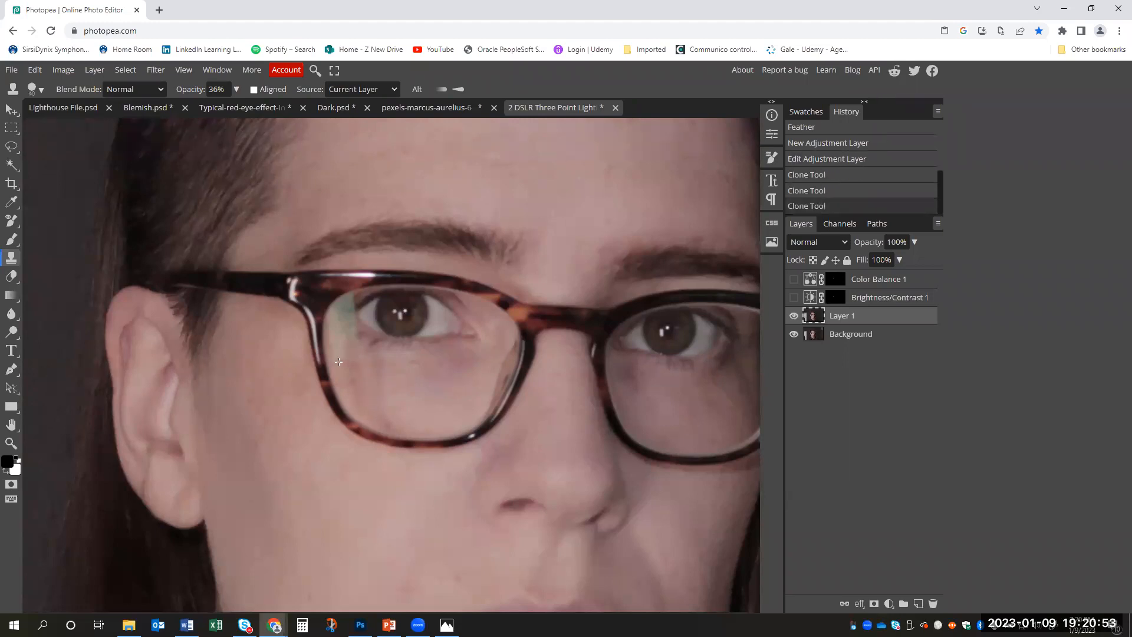
{"action": "left_click", "coordinate": [339, 361]}
{"action": "left_click", "coordinate": [339, 361]}
{"action": "left_click", "coordinate": [339, 361]}
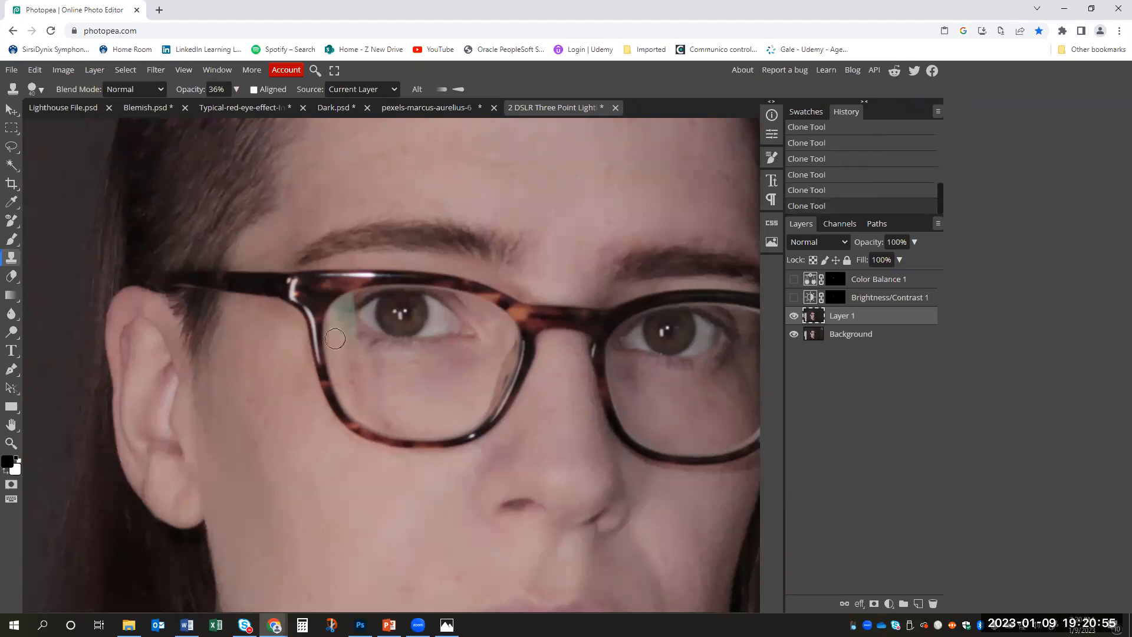
{"action": "left_click", "coordinate": [337, 323]}
{"action": "left_click", "coordinate": [349, 307]}
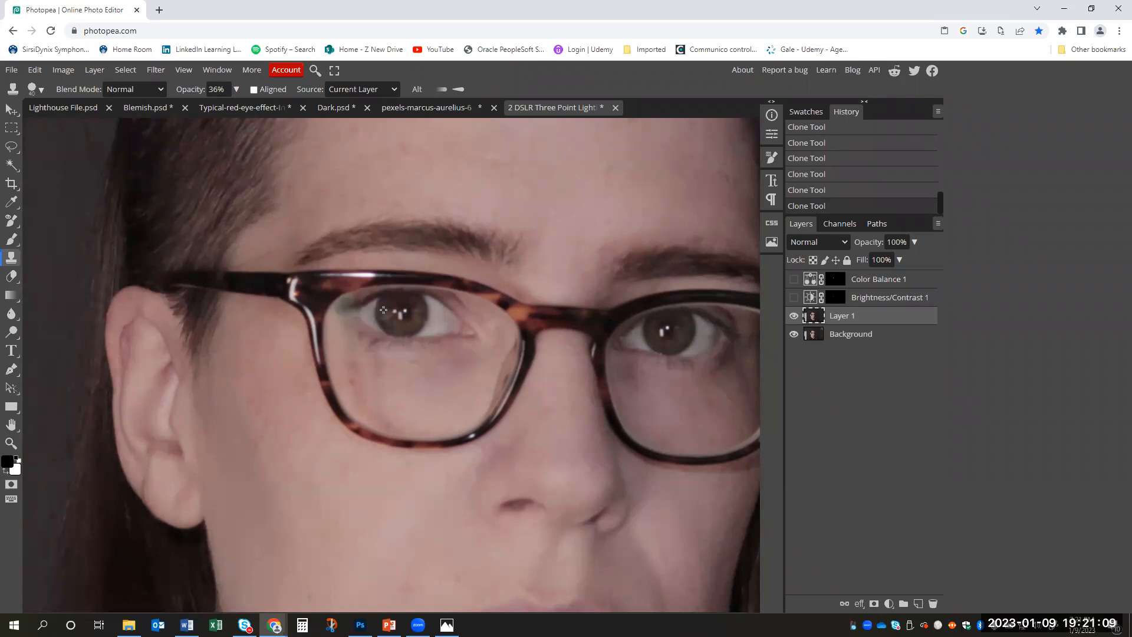
- Undo the last clone stroke and clone over the greenish glare beside the left-hand eye at 26% opacity, reverting the final stroke
{"action": "key", "text": "ctrl+z"}
{"action": "left_click", "coordinate": [236, 90]}
{"action": "left_click_drag", "start_coordinate": [197, 104], "coordinate": [192, 103]}
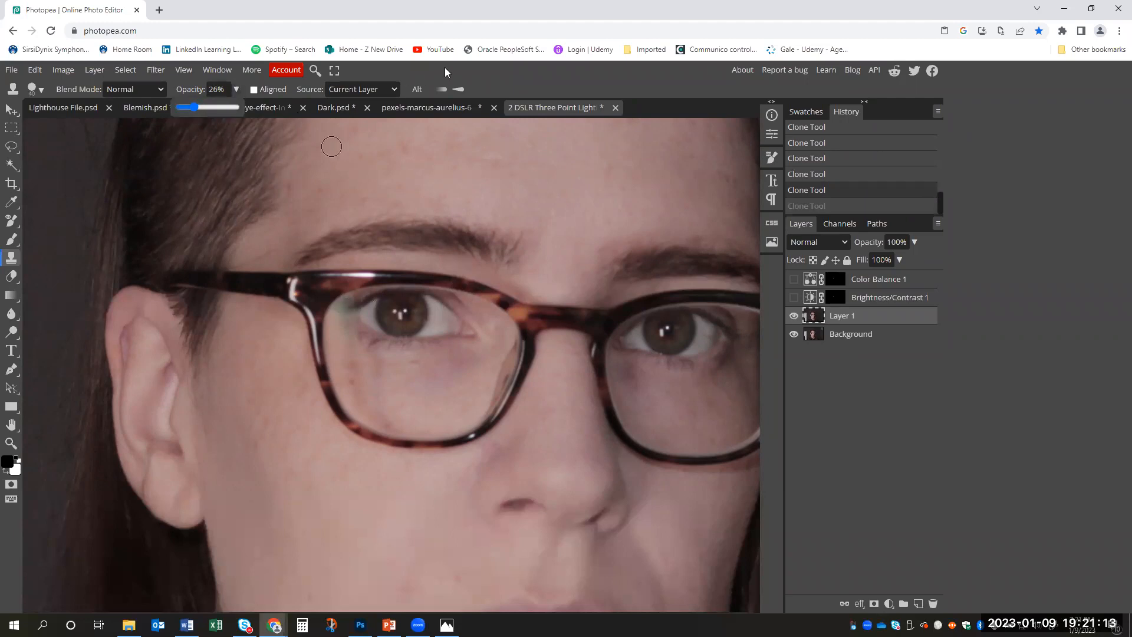
{"action": "left_click", "coordinate": [349, 305]}
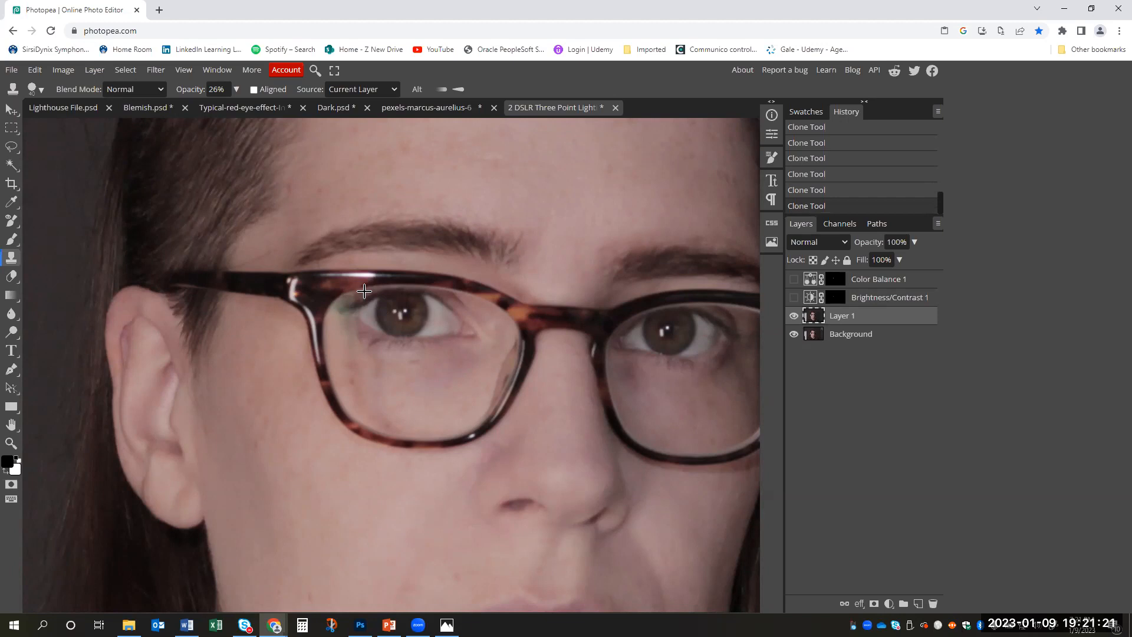
{"action": "left_click", "coordinate": [353, 299]}
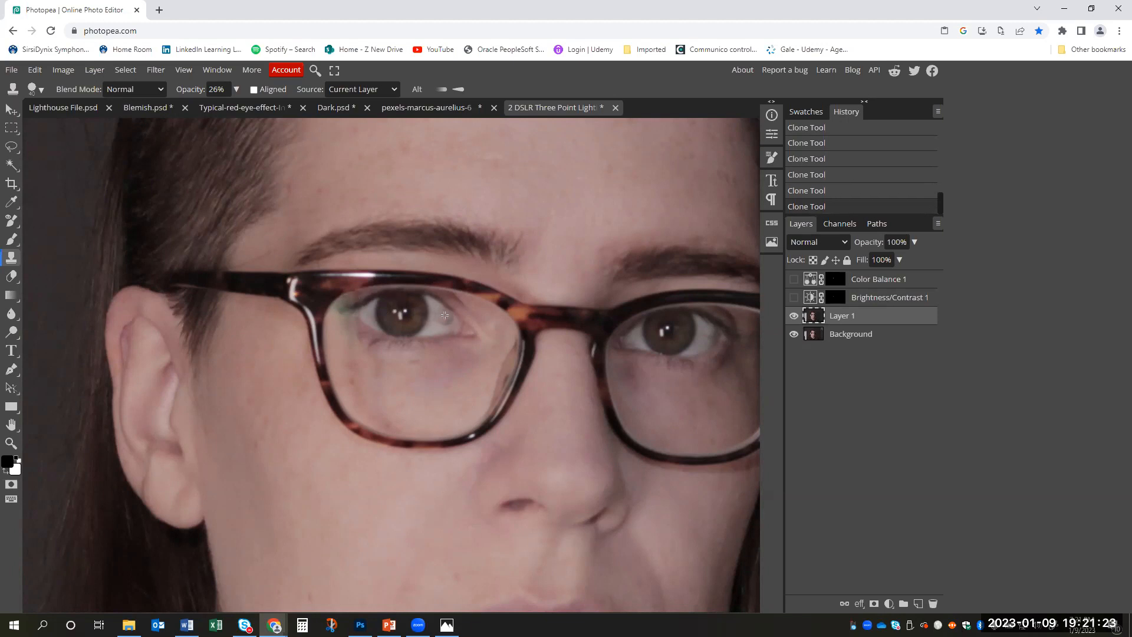
{"action": "key", "text": "ctrl+z"}
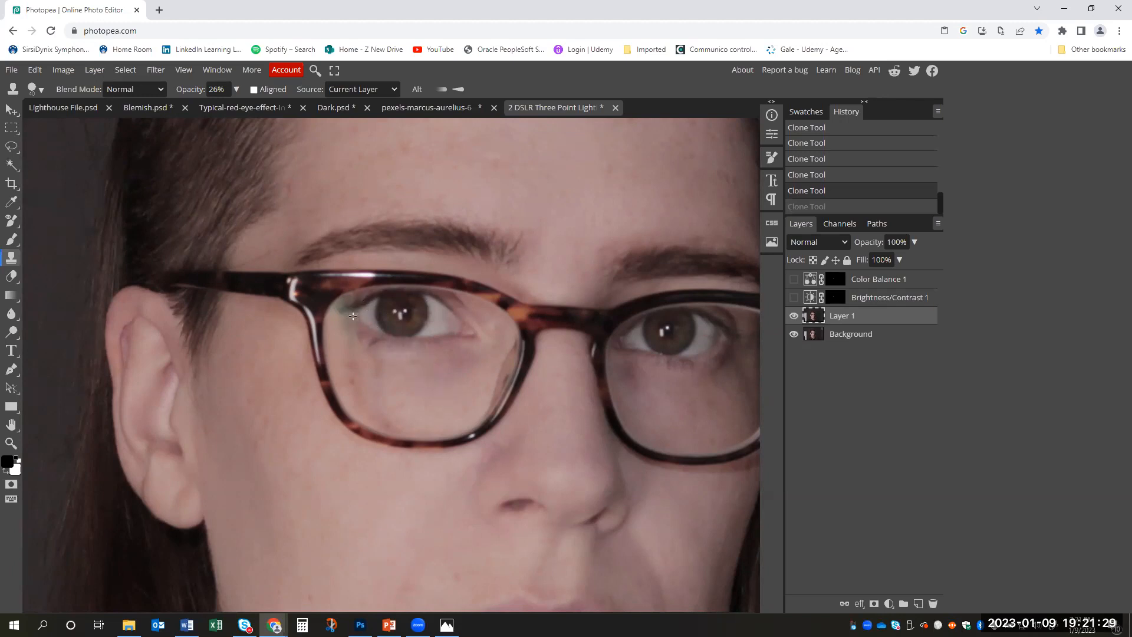
- Toggle Layer 1 to compare the cloning on the whole face, leave it hidden, and show the Brightness/Contrast and Color Balance layers
{"action": "key", "text": "z"}
{"action": "left_click", "coordinate": [525, 353], "text": "alt"}
{"action": "mouse_move", "coordinate": [504, 349]}
{"action": "left_mouse_down"}
{"action": "mouse_move", "coordinate": [493, 348]}
{"action": "mouse_move", "coordinate": [522, 352]}
{"action": "mouse_move", "coordinate": [493, 353]}
{"action": "left_mouse_up"}
{"action": "left_click", "coordinate": [794, 318]}
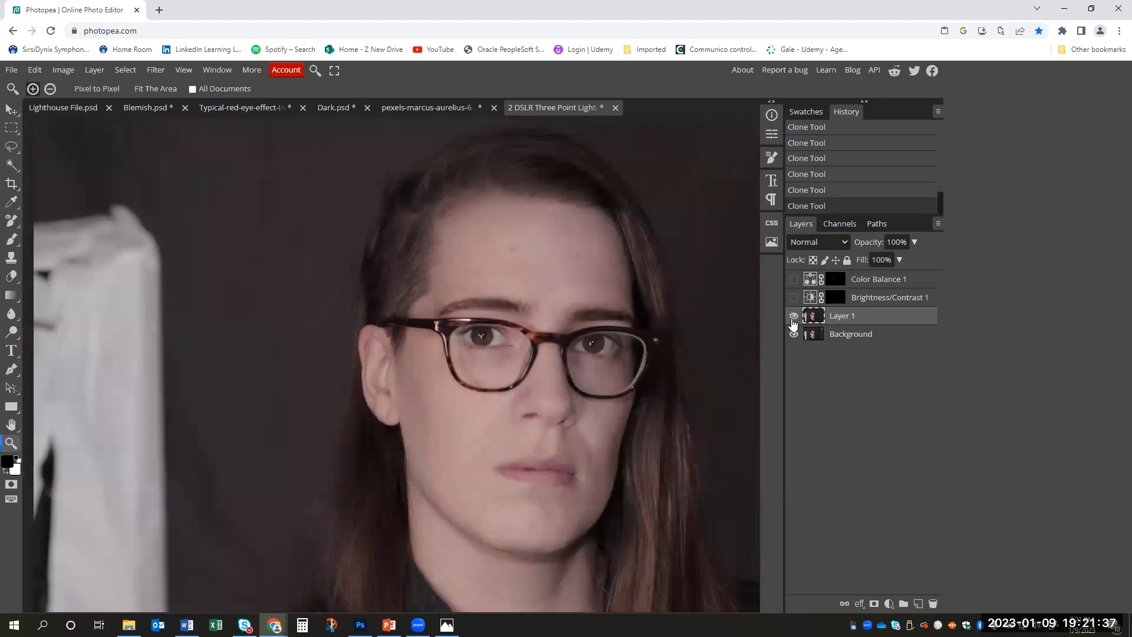
{"action": "left_click", "coordinate": [793, 320]}
{"action": "left_click", "coordinate": [793, 320]}
{"action": "left_click", "coordinate": [794, 297]}
{"action": "left_click", "coordinate": [794, 280]}
- Lasso the inside of the right-hand lens, show Layer 1 and copy the selected area to a new layer
{"action": "key", "text": "l"}
{"action": "mouse_move", "coordinate": [598, 347]}
{"action": "left_mouse_down"}
{"action": "mouse_move", "coordinate": [605, 333]}
{"action": "mouse_move", "coordinate": [576, 341]}
{"action": "mouse_move", "coordinate": [574, 364]}
{"action": "mouse_move", "coordinate": [624, 378]}
{"action": "mouse_move", "coordinate": [638, 346]}
{"action": "mouse_move", "coordinate": [607, 329]}
{"action": "mouse_move", "coordinate": [581, 337]}
{"action": "left_mouse_up"}
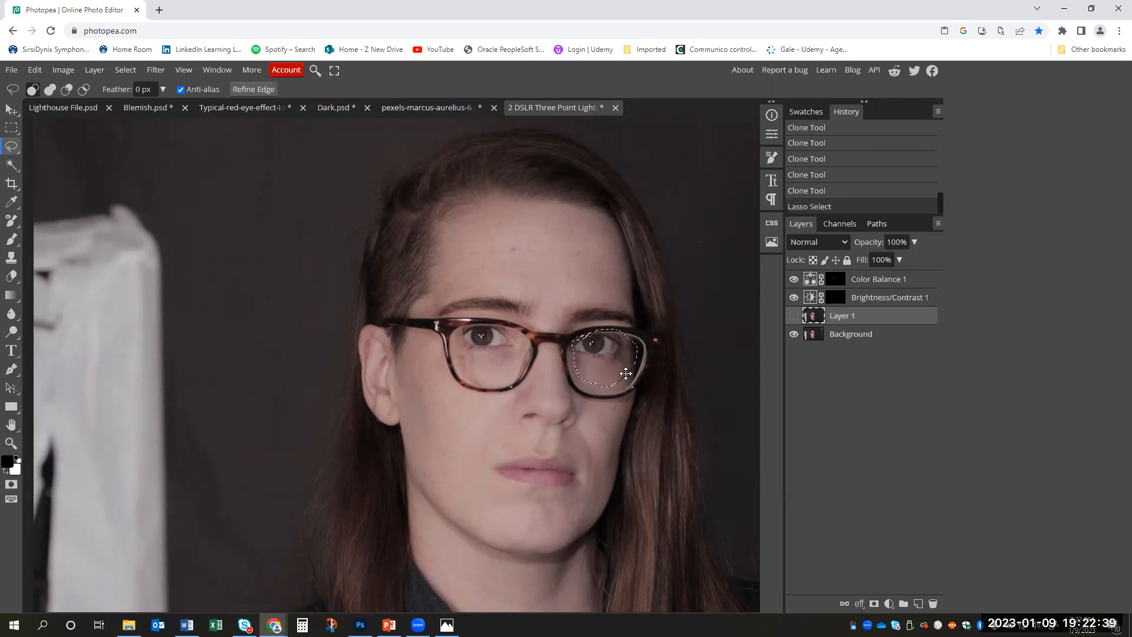
{"action": "left_click", "coordinate": [794, 316]}
{"action": "key", "text": "ctrl+j"}
{"action": "key", "text": "ctrl+t"}
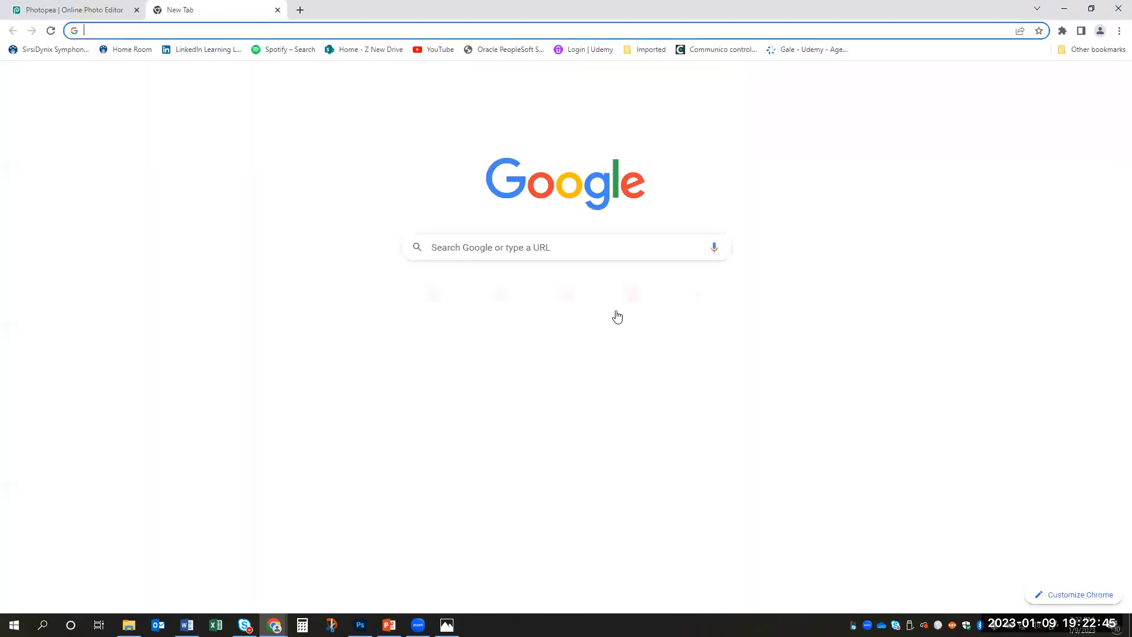
{"action": "left_click", "coordinate": [108, 8]}
{"action": "left_click", "coordinate": [11, 109]}
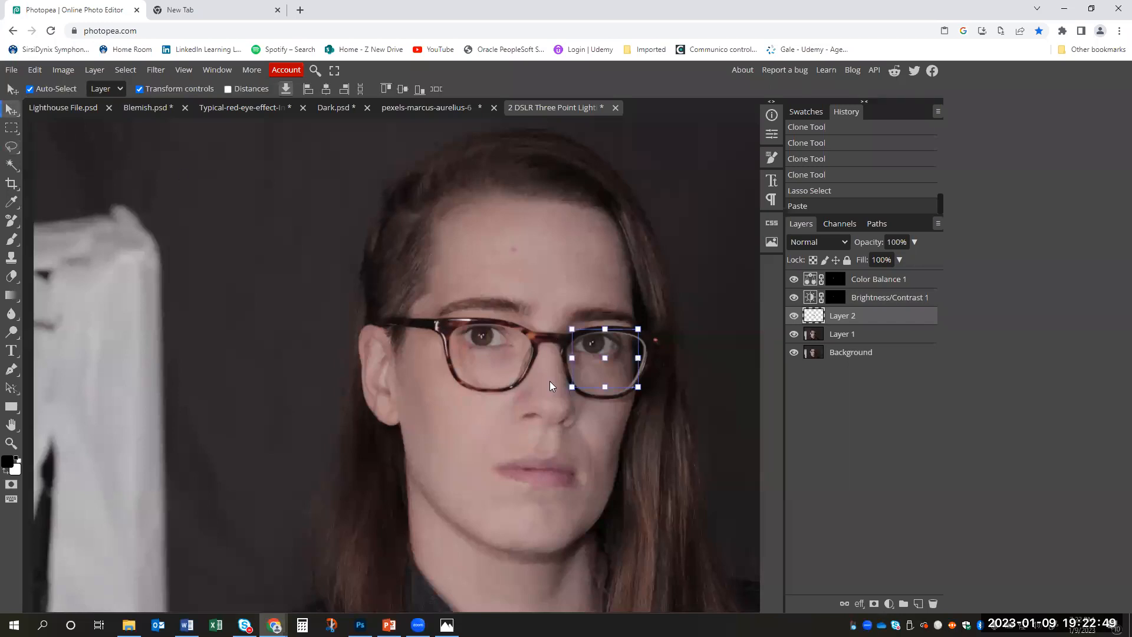
- Try the copied lens piece over the left-hand lens, move it beside the face over the hair, and hide Layer 2
{"action": "left_click_drag", "start_coordinate": [585, 338], "coordinate": [500, 333]}
{"action": "left_click_drag", "start_coordinate": [500, 334], "coordinate": [619, 341]}
{"action": "left_click_drag", "start_coordinate": [618, 340], "coordinate": [510, 371]}
{"action": "left_click_drag", "start_coordinate": [582, 354], "coordinate": [671, 361]}
{"action": "left_click", "coordinate": [794, 316]}
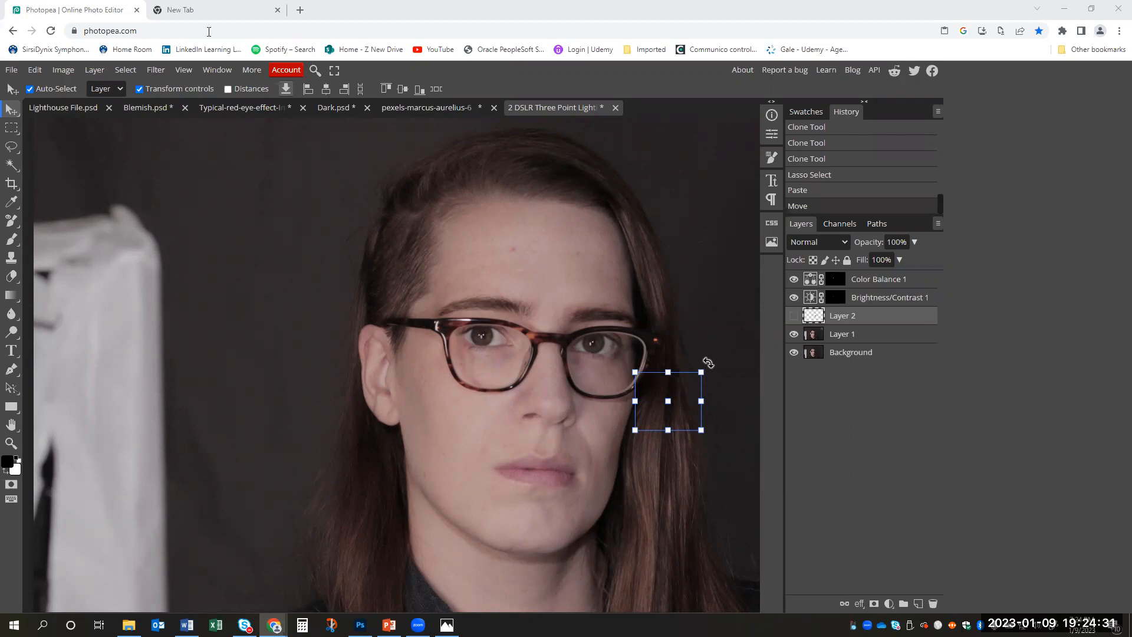
- Open a-slightly-blurred-pic.jpg and duplicate its Background layer
{"action": "left_click", "coordinate": [11, 69]}
{"action": "left_click", "coordinate": [28, 106]}
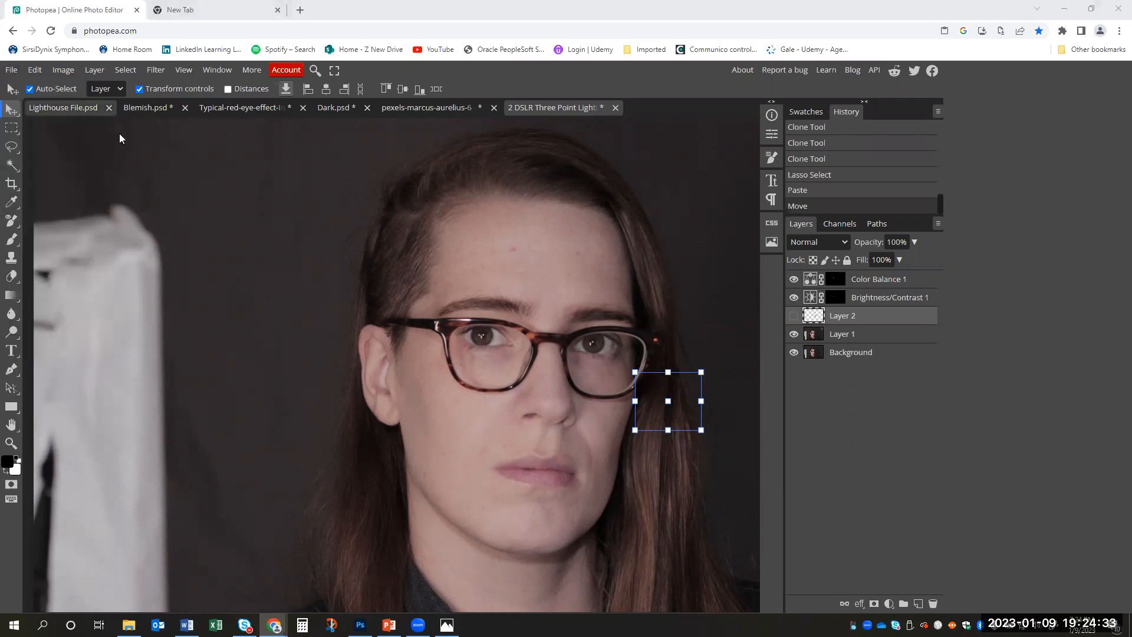
{"action": "left_click", "coordinate": [139, 118]}
{"action": "left_click", "coordinate": [466, 299]}
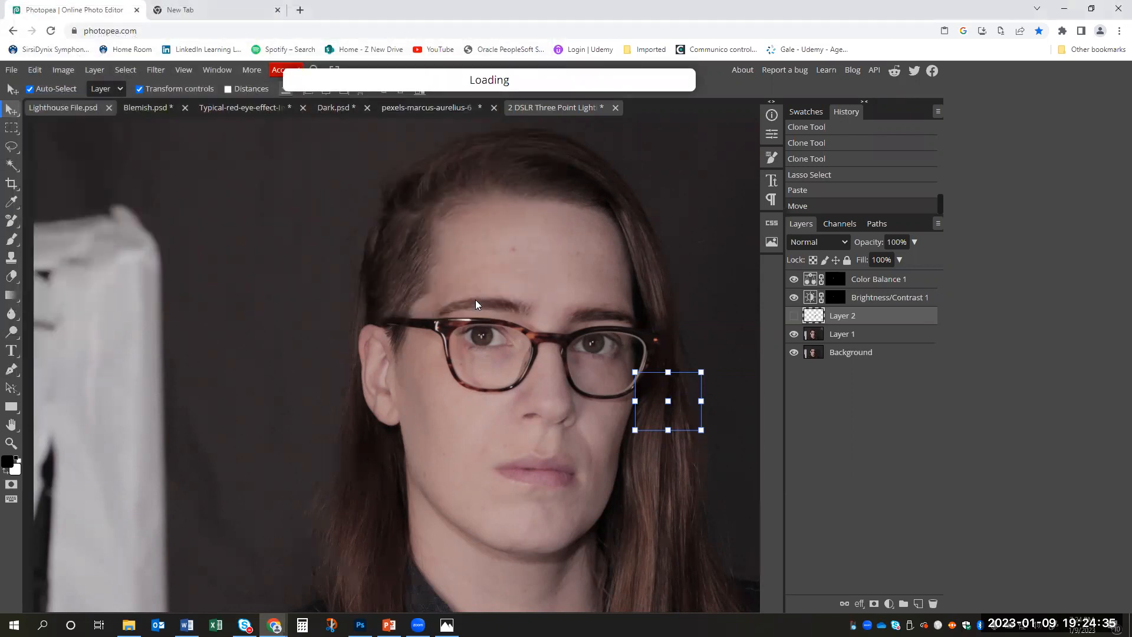
{"action": "left_click", "coordinate": [11, 130]}
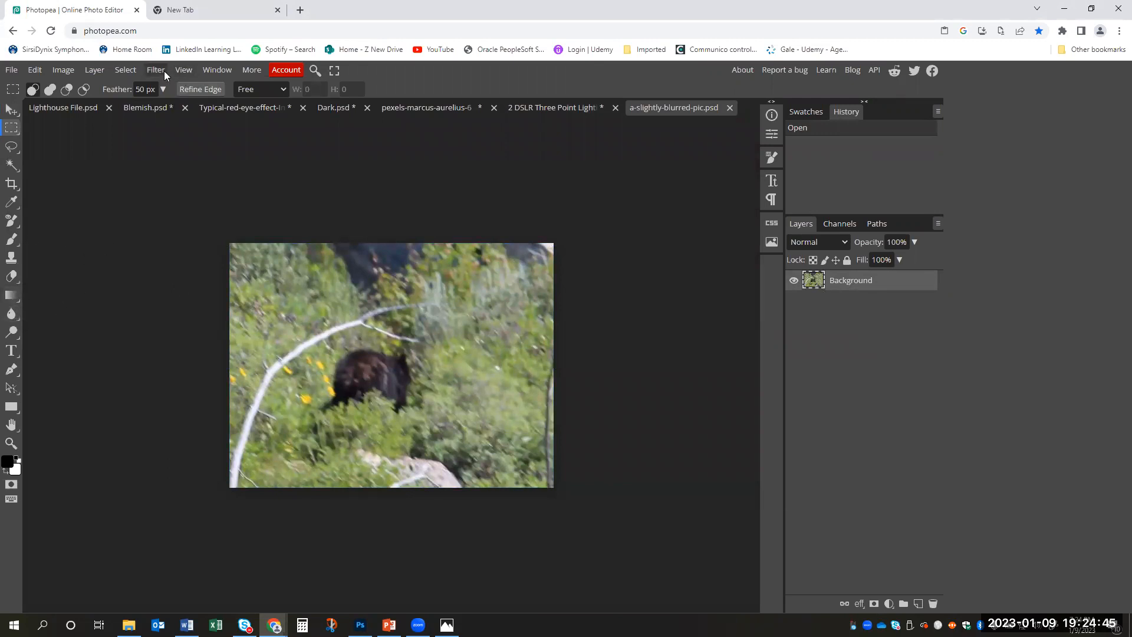
{"action": "right_click", "coordinate": [871, 285]}
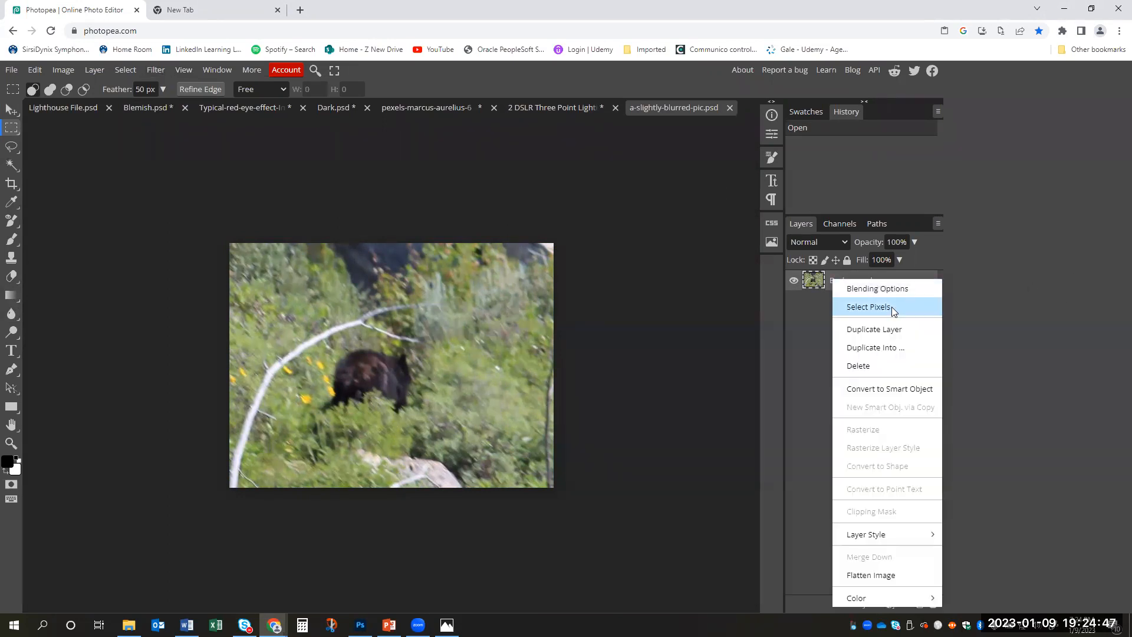
{"action": "left_click", "coordinate": [881, 330]}
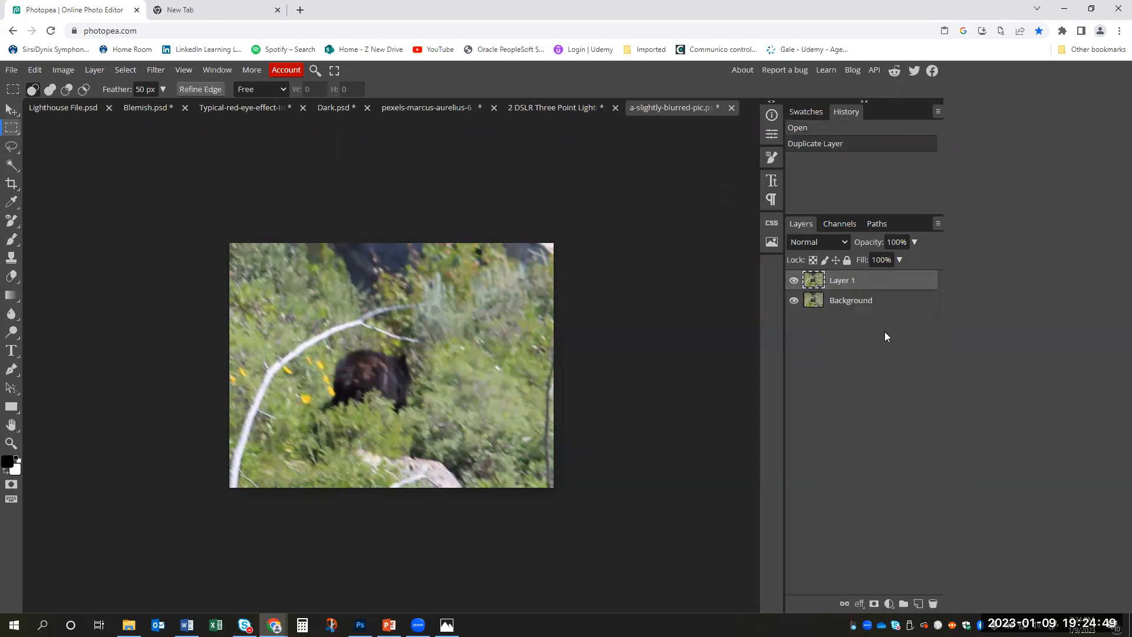
- Try the Sharpen and Sharpen More filters on Layer 1 of the bear photo and undo both
{"action": "left_click", "coordinate": [156, 71]}
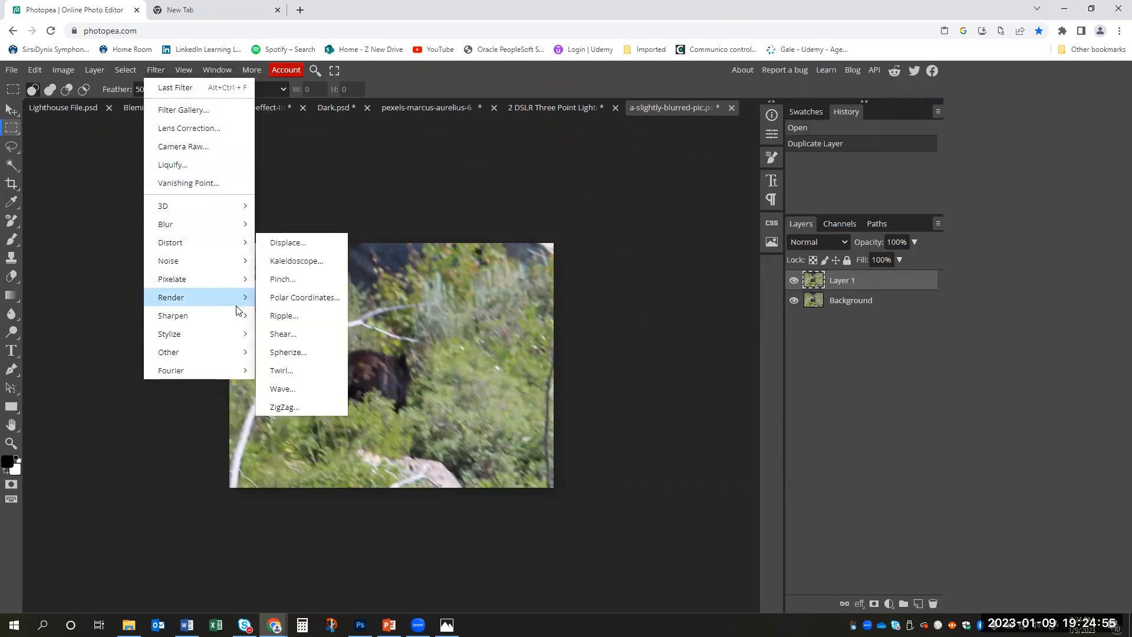
{"action": "mouse_move", "coordinate": [232, 322]}
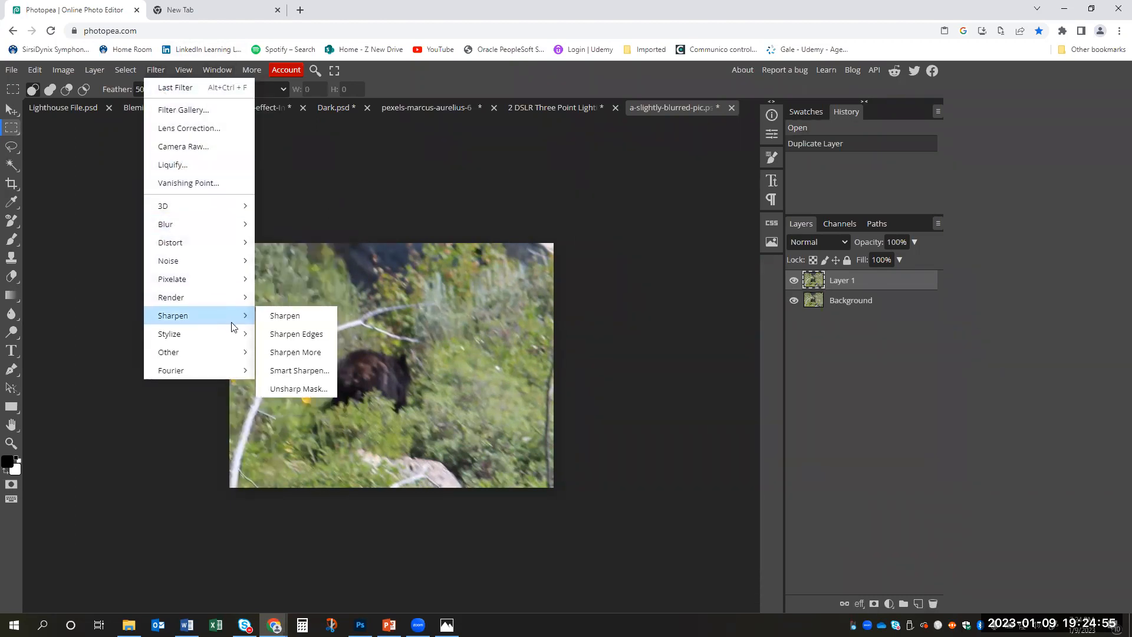
{"action": "left_click", "coordinate": [286, 316]}
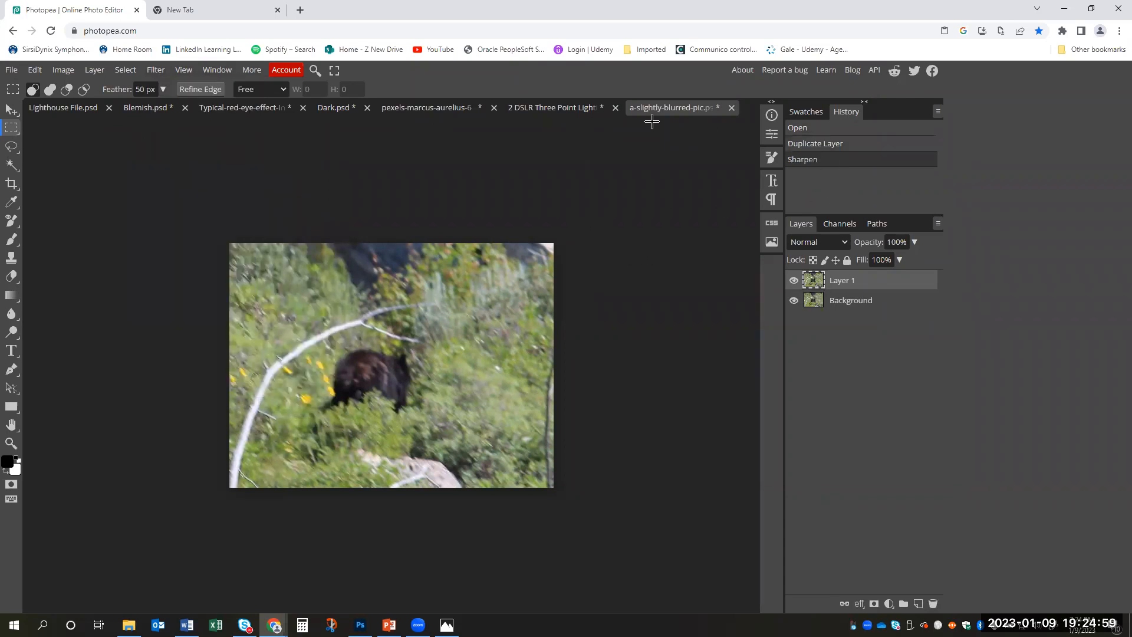
{"action": "left_click", "coordinate": [155, 70]}
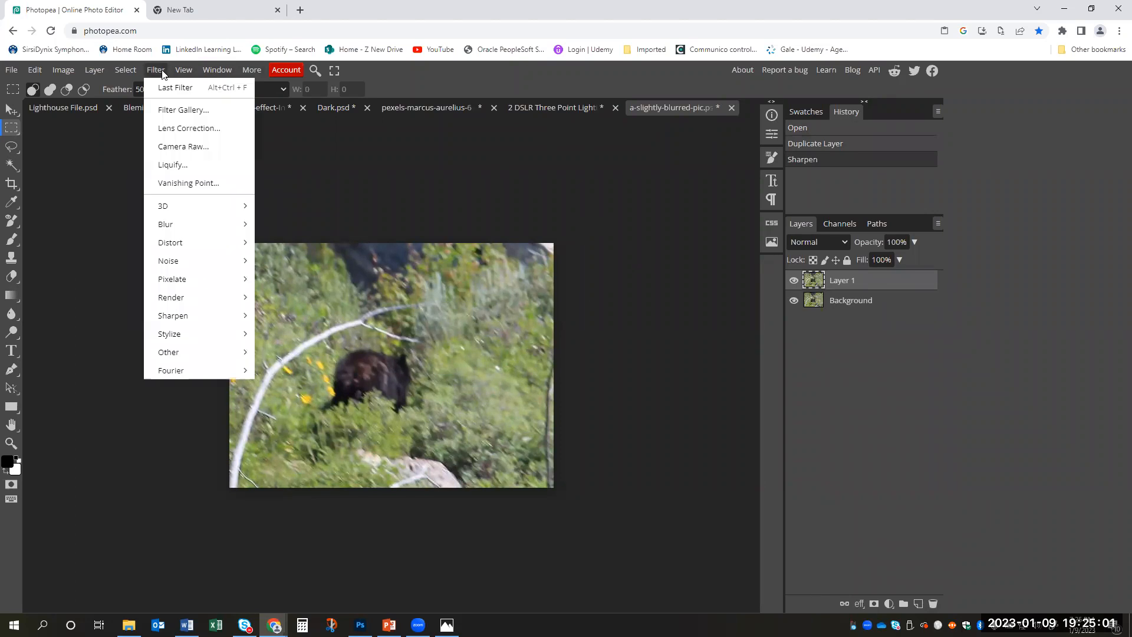
{"action": "mouse_move", "coordinate": [228, 315]}
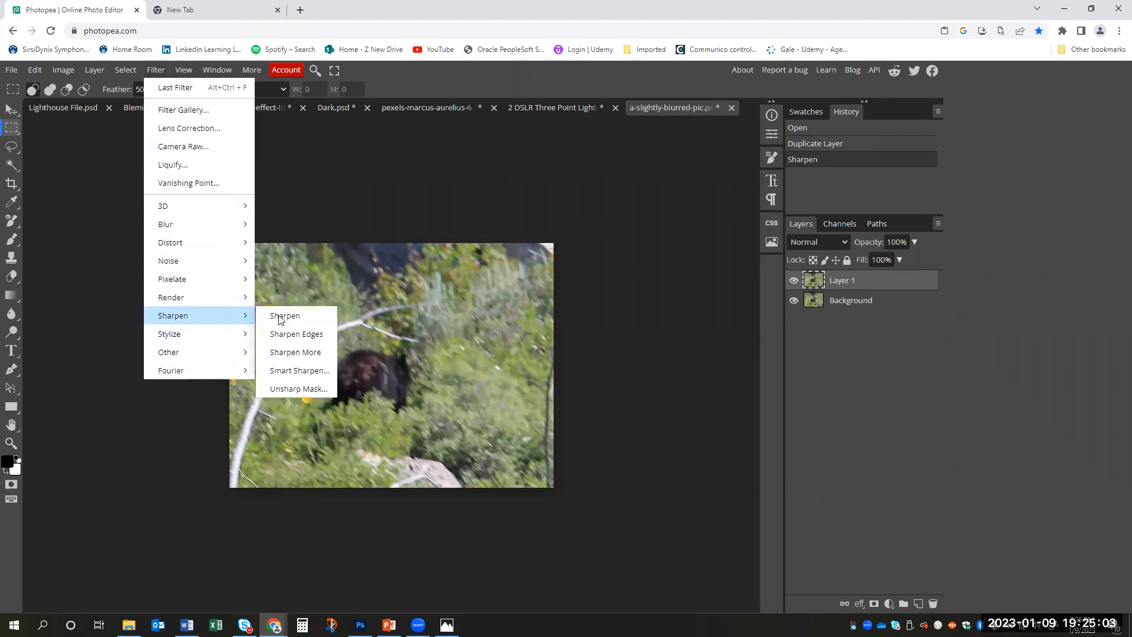
{"action": "left_click", "coordinate": [315, 352]}
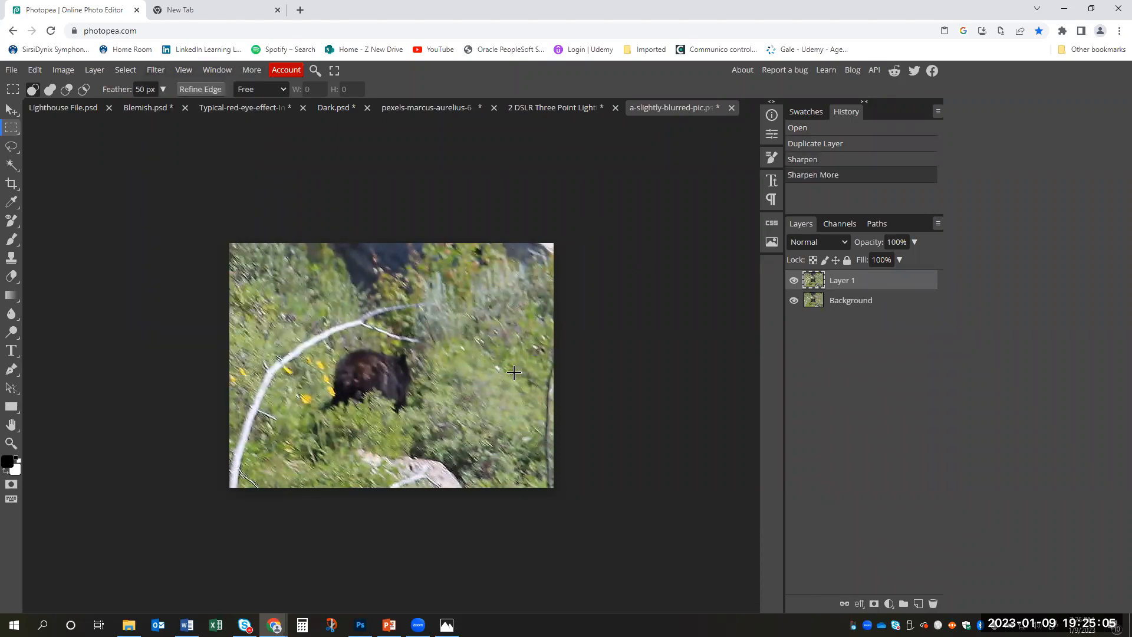
{"action": "key", "text": "z"}
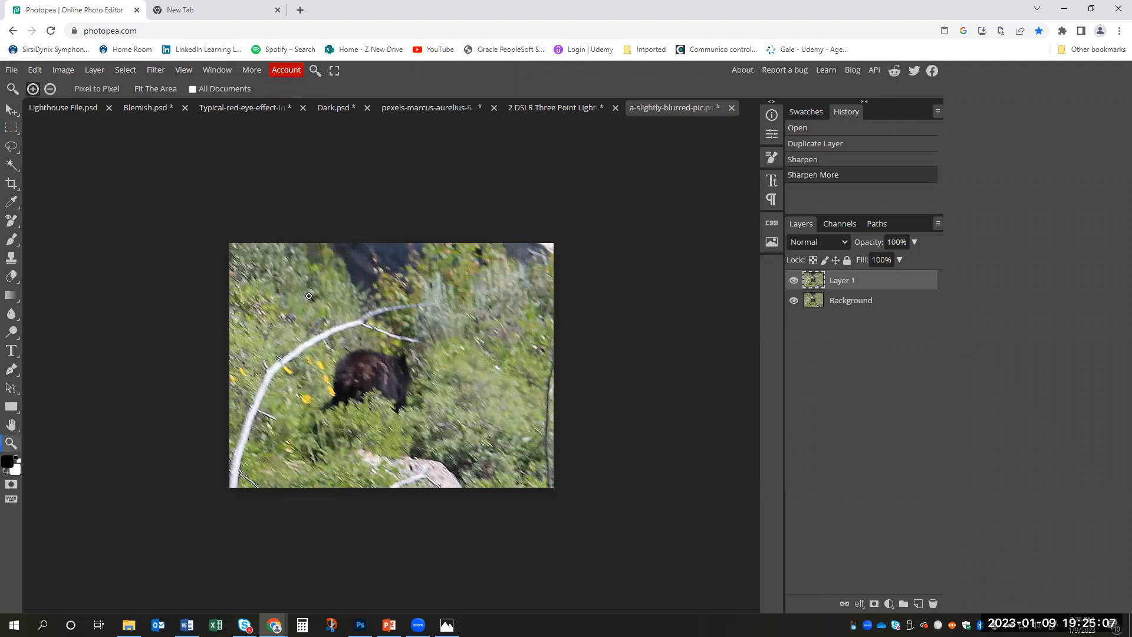
{"action": "left_click", "coordinate": [299, 299]}
{"action": "mouse_move", "coordinate": [312, 296]}
{"action": "left_mouse_down"}
{"action": "mouse_move", "coordinate": [341, 297]}
{"action": "mouse_move", "coordinate": [298, 298]}
{"action": "left_mouse_up"}
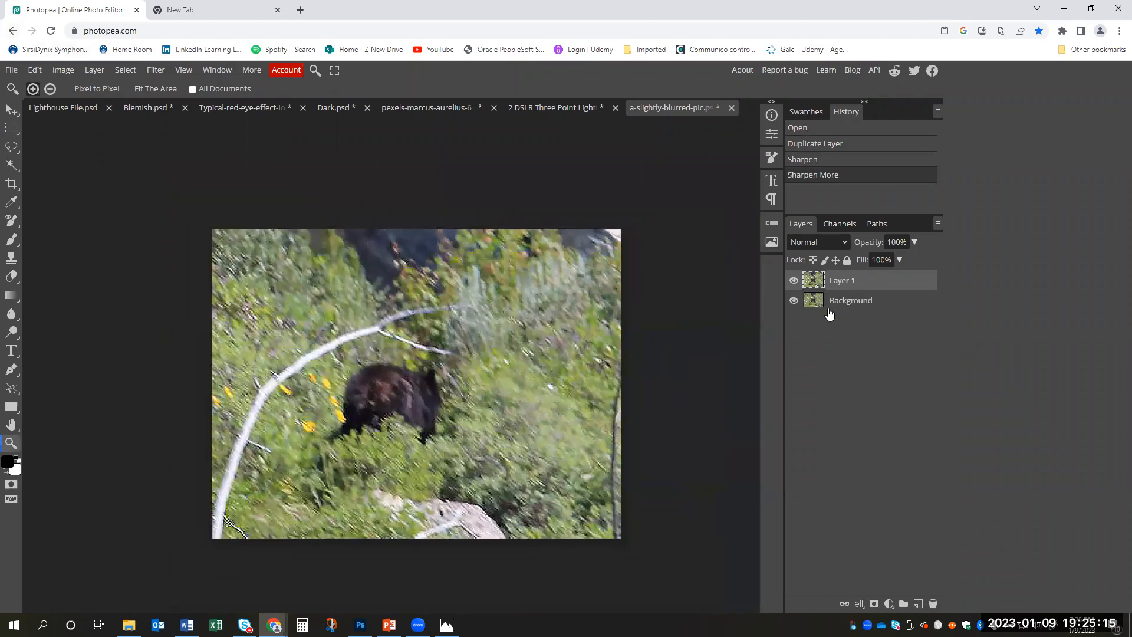
{"action": "key", "text": "ctrl+z"}
{"action": "key", "text": "ctrl+z"}
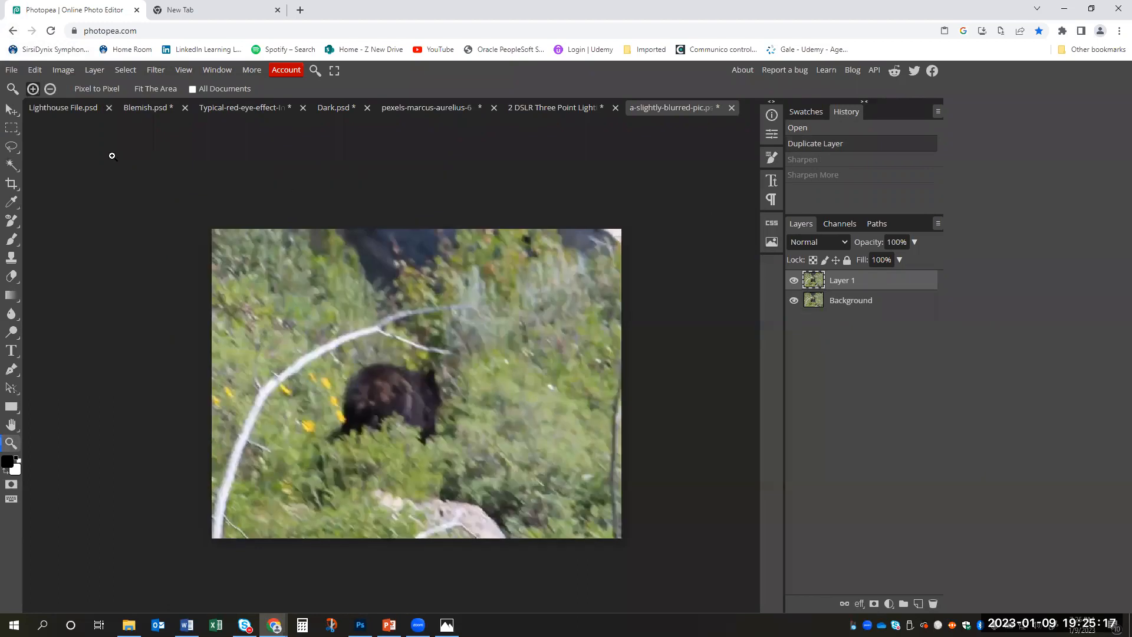
- Sharpen the branch, the bear and the foliage in the left-hand part of Layer 1 with an enlarged Sharpen Tool brush at 50% strength
{"action": "left_click", "coordinate": [11, 314]}
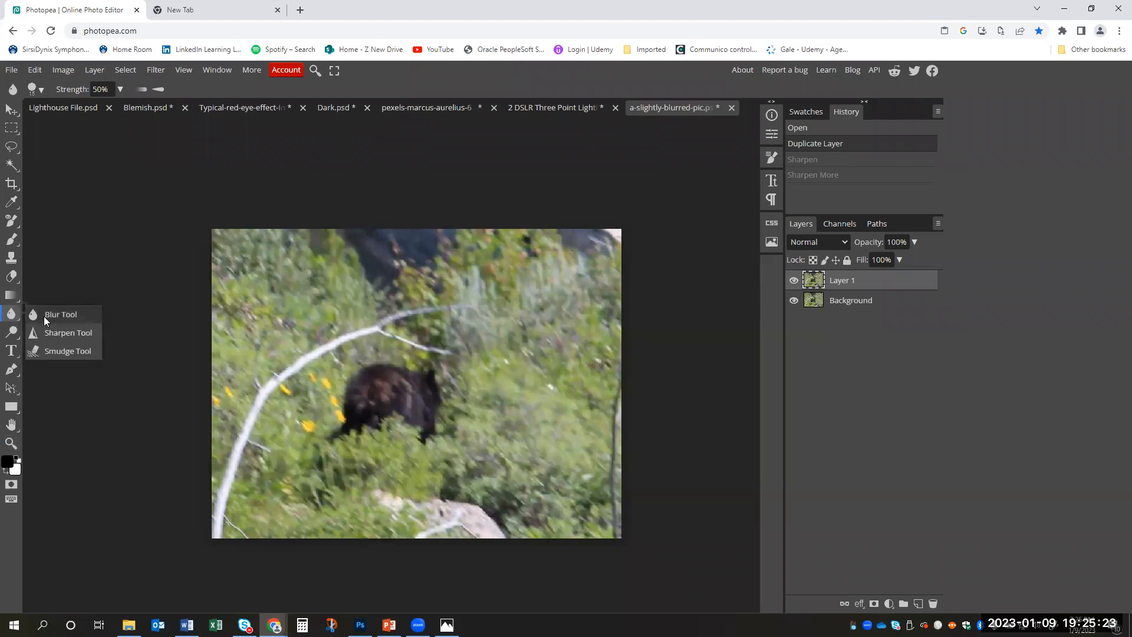
{"action": "left_click", "coordinate": [70, 333]}
{"action": "key", "text": "bracketright"}
{"action": "key", "text": "bracketright"}
{"action": "key", "text": "bracketright"}
{"action": "key", "text": "bracketright"}
{"action": "key", "text": "bracketright"}
{"action": "mouse_move", "coordinate": [369, 328]}
{"action": "left_mouse_down"}
{"action": "mouse_move", "coordinate": [335, 345]}
{"action": "mouse_move", "coordinate": [267, 415]}
{"action": "mouse_move", "coordinate": [225, 505]}
{"action": "left_mouse_up"}
{"action": "mouse_move", "coordinate": [297, 424]}
{"action": "left_mouse_down"}
{"action": "mouse_move", "coordinate": [314, 430]}
{"action": "mouse_move", "coordinate": [327, 416]}
{"action": "mouse_move", "coordinate": [285, 363]}
{"action": "mouse_move", "coordinate": [275, 371]}
{"action": "mouse_move", "coordinate": [286, 445]}
{"action": "mouse_move", "coordinate": [321, 460]}
{"action": "left_mouse_up"}
{"action": "left_click_drag", "start_coordinate": [368, 414], "coordinate": [406, 363]}
{"action": "left_click_drag", "start_coordinate": [360, 478], "coordinate": [386, 449]}
{"action": "left_click_drag", "start_coordinate": [340, 519], "coordinate": [321, 466]}
{"action": "mouse_move", "coordinate": [321, 501]}
{"action": "left_mouse_down"}
{"action": "mouse_move", "coordinate": [274, 497]}
{"action": "mouse_move", "coordinate": [323, 500]}
{"action": "mouse_move", "coordinate": [248, 508]}
{"action": "mouse_move", "coordinate": [330, 510]}
{"action": "mouse_move", "coordinate": [278, 513]}
{"action": "left_mouse_up"}
{"action": "left_click_drag", "start_coordinate": [253, 401], "coordinate": [258, 377]}
{"action": "left_click_drag", "start_coordinate": [255, 451], "coordinate": [246, 493]}
{"action": "left_click_drag", "start_coordinate": [257, 244], "coordinate": [235, 263]}
{"action": "left_click_drag", "start_coordinate": [364, 236], "coordinate": [216, 306]}
{"action": "left_click_drag", "start_coordinate": [306, 268], "coordinate": [224, 340]}
{"action": "left_click_drag", "start_coordinate": [354, 275], "coordinate": [271, 340]}
{"action": "mouse_move", "coordinate": [351, 307]}
{"action": "left_mouse_down"}
{"action": "mouse_move", "coordinate": [254, 368]}
{"action": "mouse_move", "coordinate": [355, 290]}
{"action": "mouse_move", "coordinate": [205, 247]}
{"action": "left_mouse_up"}
{"action": "mouse_move", "coordinate": [307, 257]}
{"action": "left_mouse_down"}
{"action": "mouse_move", "coordinate": [205, 248]}
{"action": "mouse_move", "coordinate": [214, 241]}
{"action": "mouse_move", "coordinate": [211, 347]}
{"action": "mouse_move", "coordinate": [228, 348]}
{"action": "mouse_move", "coordinate": [241, 370]}
{"action": "mouse_move", "coordinate": [299, 336]}
{"action": "left_mouse_up"}
{"action": "mouse_move", "coordinate": [245, 444]}
{"action": "left_mouse_down"}
{"action": "mouse_move", "coordinate": [225, 483]}
{"action": "mouse_move", "coordinate": [229, 453]}
{"action": "mouse_move", "coordinate": [267, 546]}
{"action": "mouse_move", "coordinate": [304, 524]}
{"action": "mouse_move", "coordinate": [332, 479]}
{"action": "left_mouse_up"}
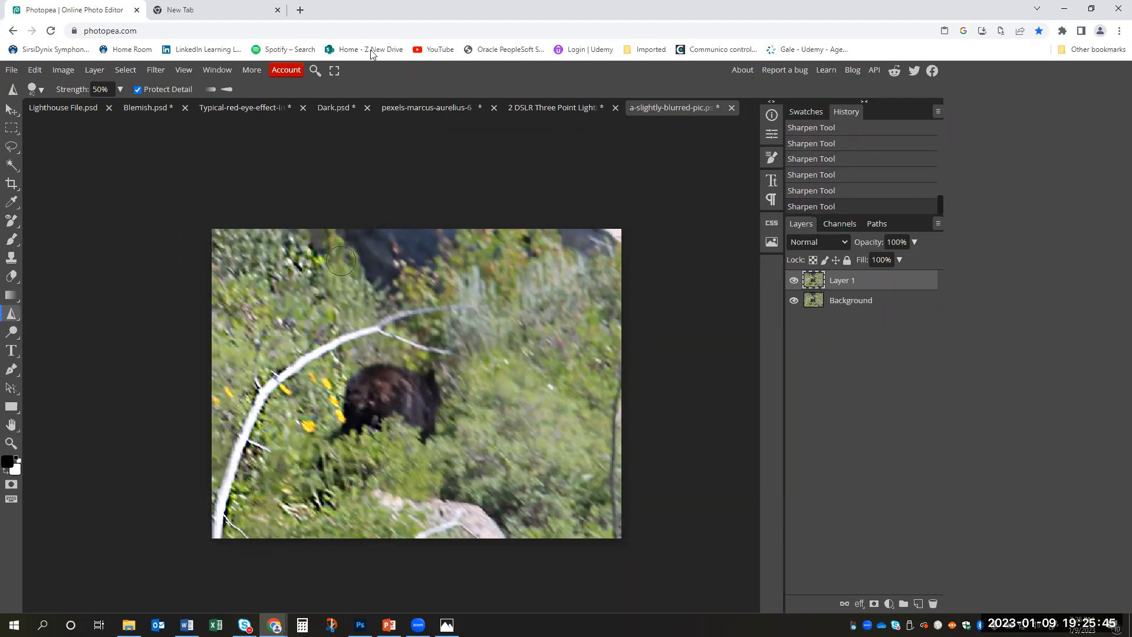
- Open the portrait file 2020_02_10-A-flash_ambient_motion.jpg from the Downloads folder
{"action": "left_click", "coordinate": [12, 70]}
{"action": "left_click", "coordinate": [28, 106]}
{"action": "left_click", "coordinate": [204, 122]}
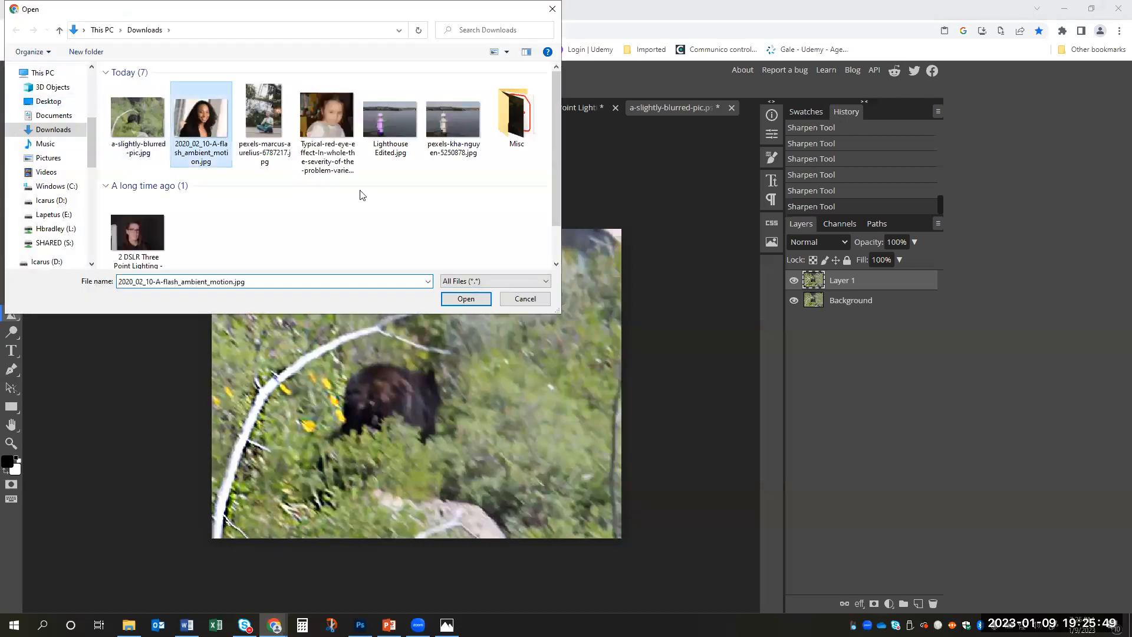
{"action": "left_click", "coordinate": [472, 300]}
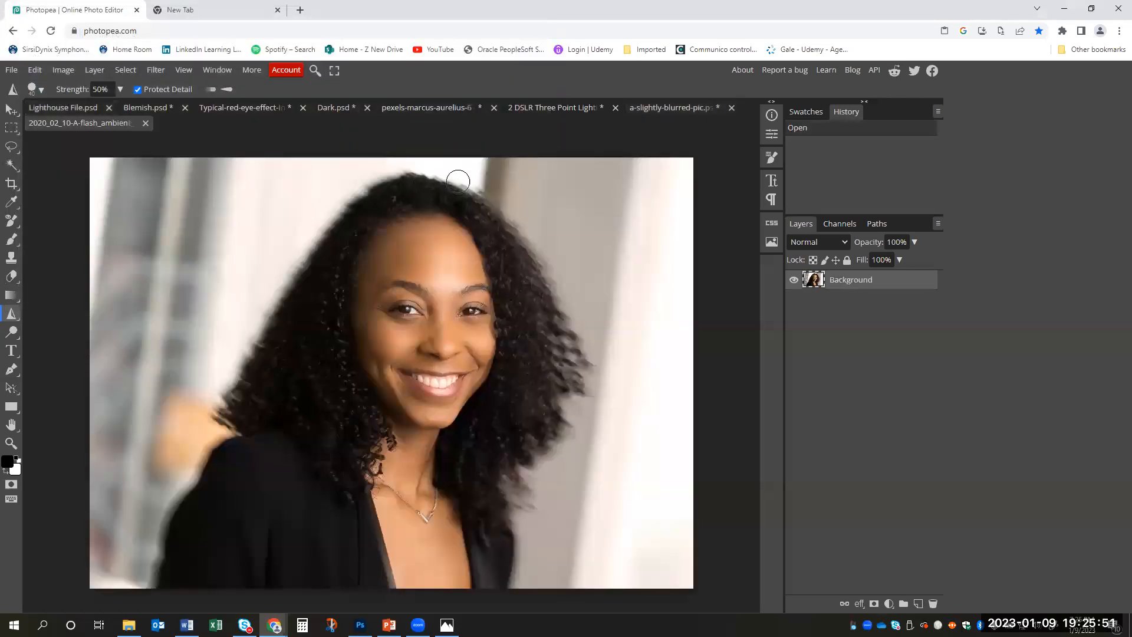
- Sharpen the woman's curly hair on both sides of her face with the Sharpen Tool at 50% strength, undoing one unwanted stroke
{"action": "mouse_move", "coordinate": [473, 188]}
{"action": "left_mouse_down"}
{"action": "mouse_move", "coordinate": [379, 185]}
{"action": "mouse_move", "coordinate": [429, 182]}
{"action": "mouse_move", "coordinate": [352, 200]}
{"action": "mouse_move", "coordinate": [267, 342]}
{"action": "left_mouse_up"}
{"action": "left_click_drag", "start_coordinate": [279, 304], "coordinate": [248, 382]}
{"action": "left_click_drag", "start_coordinate": [310, 265], "coordinate": [222, 407]}
{"action": "left_click_drag", "start_coordinate": [278, 297], "coordinate": [210, 429]}
{"action": "left_click_drag", "start_coordinate": [236, 378], "coordinate": [273, 390]}
{"action": "left_click_drag", "start_coordinate": [308, 345], "coordinate": [215, 443]}
{"action": "mouse_move", "coordinate": [213, 446]}
{"action": "left_mouse_down"}
{"action": "mouse_move", "coordinate": [196, 473]}
{"action": "mouse_move", "coordinate": [242, 431]}
{"action": "left_mouse_up"}
{"action": "mouse_move", "coordinate": [232, 383]}
{"action": "left_mouse_down"}
{"action": "mouse_move", "coordinate": [345, 226]}
{"action": "mouse_move", "coordinate": [444, 189]}
{"action": "mouse_move", "coordinate": [546, 282]}
{"action": "mouse_move", "coordinate": [567, 330]}
{"action": "left_mouse_up"}
{"action": "left_click_drag", "start_coordinate": [522, 236], "coordinate": [570, 351]}
{"action": "mouse_move", "coordinate": [534, 245]}
{"action": "left_mouse_down"}
{"action": "mouse_move", "coordinate": [579, 350]}
{"action": "mouse_move", "coordinate": [550, 274]}
{"action": "mouse_move", "coordinate": [579, 390]}
{"action": "mouse_move", "coordinate": [564, 313]}
{"action": "mouse_move", "coordinate": [588, 402]}
{"action": "left_mouse_up"}
{"action": "left_click_drag", "start_coordinate": [548, 274], "coordinate": [593, 398]}
{"action": "left_click_drag", "start_coordinate": [492, 291], "coordinate": [477, 446]}
{"action": "left_click_drag", "start_coordinate": [533, 365], "coordinate": [542, 466]}
{"action": "mouse_move", "coordinate": [570, 355]}
{"action": "left_mouse_down"}
{"action": "mouse_move", "coordinate": [543, 465]}
{"action": "mouse_move", "coordinate": [590, 370]}
{"action": "mouse_move", "coordinate": [535, 474]}
{"action": "mouse_move", "coordinate": [559, 336]}
{"action": "mouse_move", "coordinate": [578, 425]}
{"action": "left_mouse_up"}
{"action": "mouse_move", "coordinate": [587, 315]}
{"action": "left_mouse_down"}
{"action": "mouse_move", "coordinate": [574, 370]}
{"action": "mouse_move", "coordinate": [584, 394]}
{"action": "mouse_move", "coordinate": [566, 350]}
{"action": "mouse_move", "coordinate": [577, 380]}
{"action": "mouse_move", "coordinate": [584, 339]}
{"action": "left_mouse_up"}
{"action": "key", "text": "ctrl+z"}
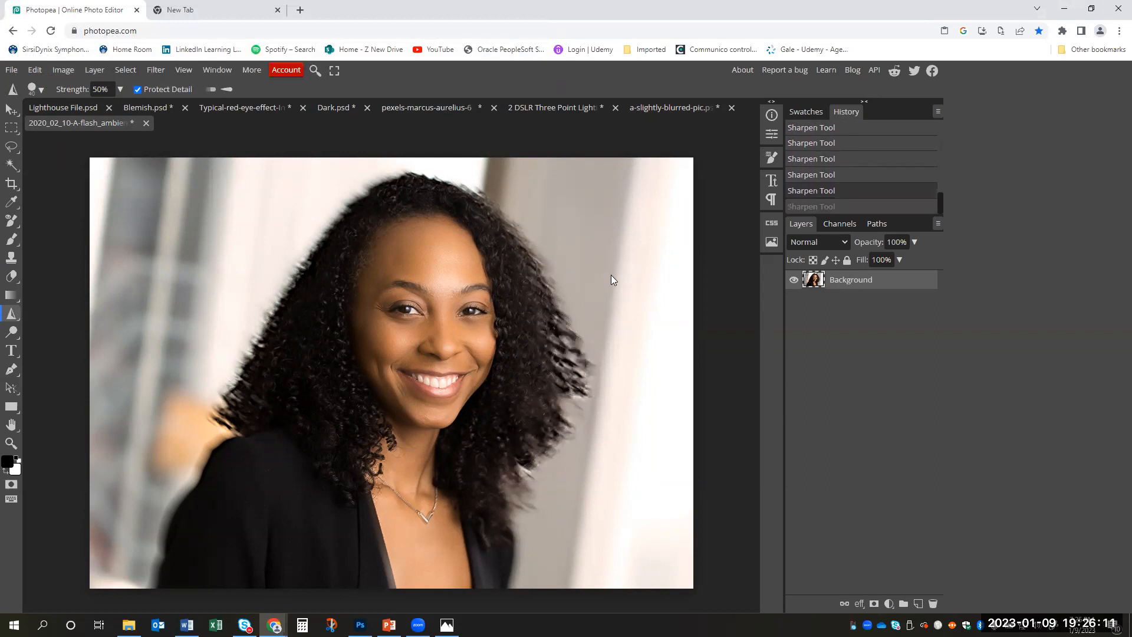
{"action": "mouse_move", "coordinate": [587, 343]}
{"action": "left_mouse_down"}
{"action": "mouse_move", "coordinate": [590, 381]}
{"action": "mouse_move", "coordinate": [559, 384]}
{"action": "mouse_move", "coordinate": [569, 407]}
{"action": "left_mouse_up"}
{"action": "mouse_move", "coordinate": [503, 470]}
{"action": "left_mouse_down"}
{"action": "mouse_move", "coordinate": [517, 457]}
{"action": "mouse_move", "coordinate": [515, 511]}
{"action": "mouse_move", "coordinate": [526, 507]}
{"action": "left_mouse_up"}
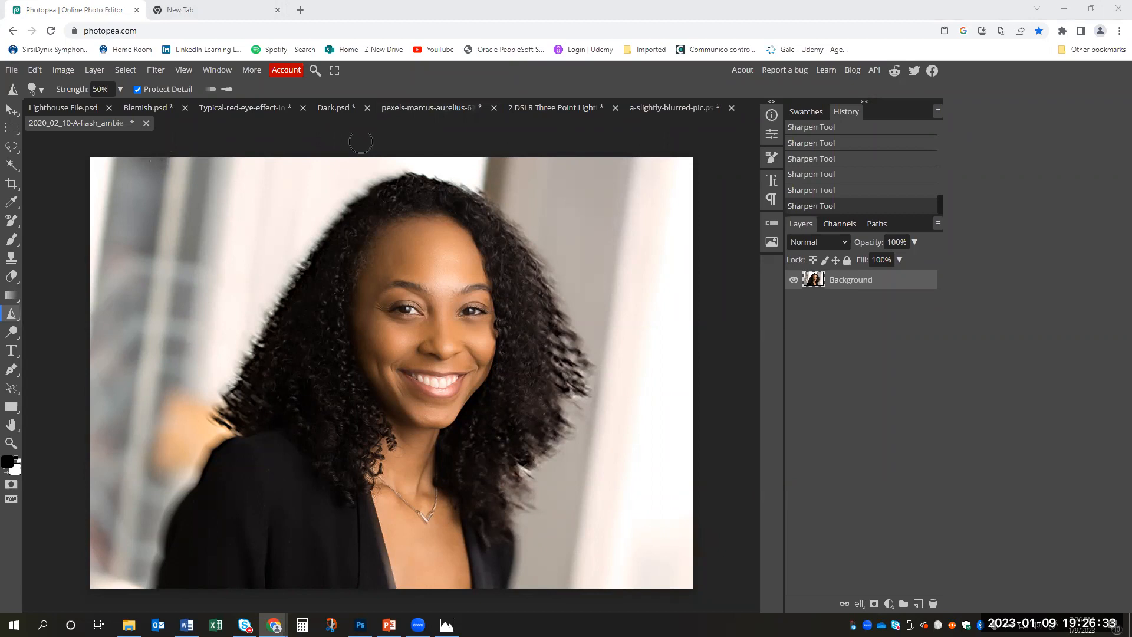
- Export the sharpened portrait as a JPG file named Edited
{"action": "left_click", "coordinate": [17, 71]}
{"action": "mouse_move", "coordinate": [87, 241]}
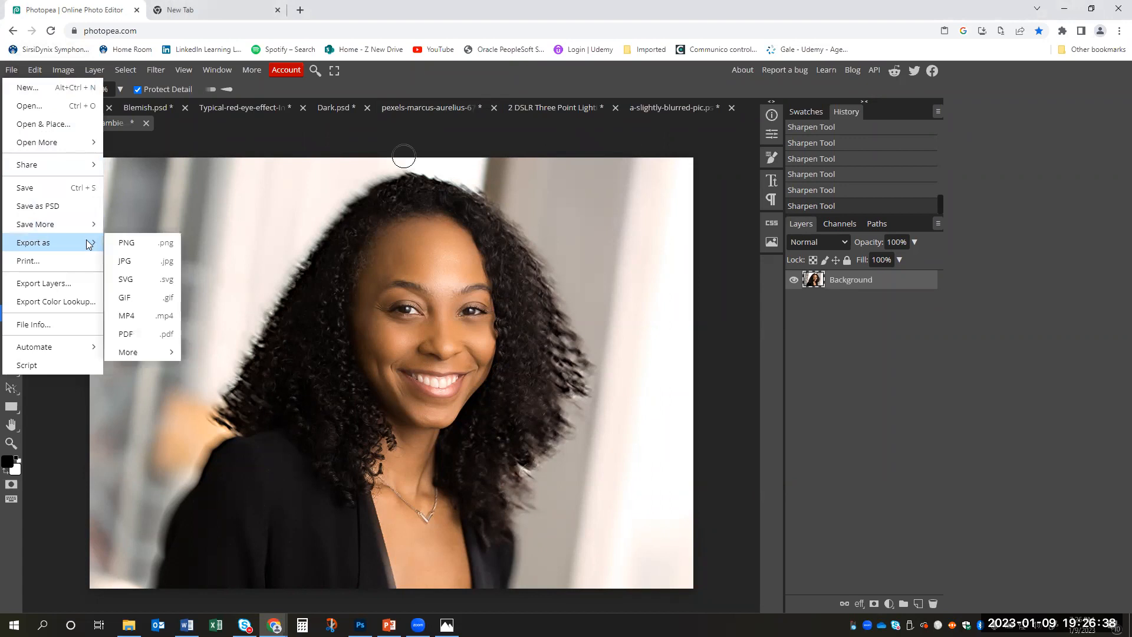
{"action": "left_click", "coordinate": [135, 264]}
{"action": "left_click", "coordinate": [459, 196]}
{"action": "key", "text": "ctrl+a"}
{"action": "type", "text": "Edited"}
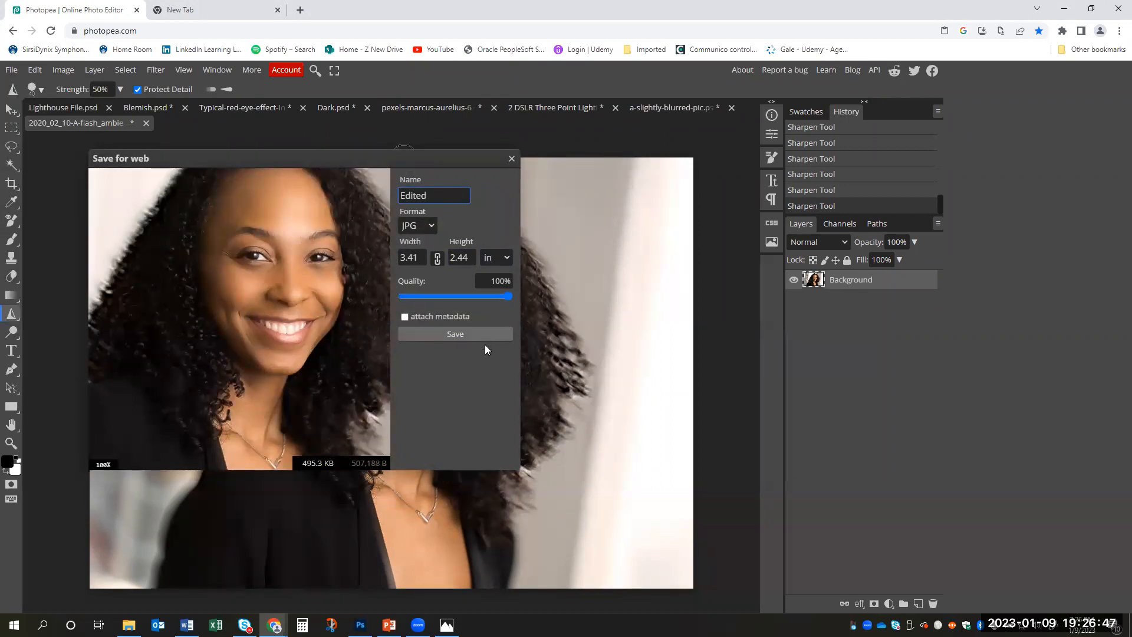
{"action": "left_click", "coordinate": [455, 333]}
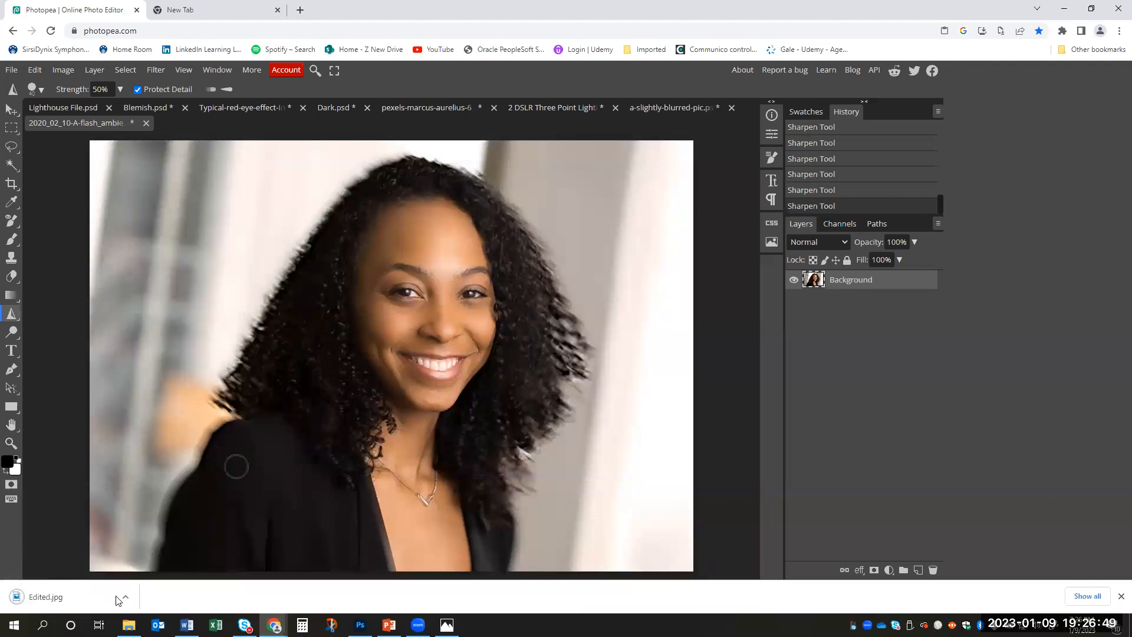
{"action": "left_click", "coordinate": [125, 598]}
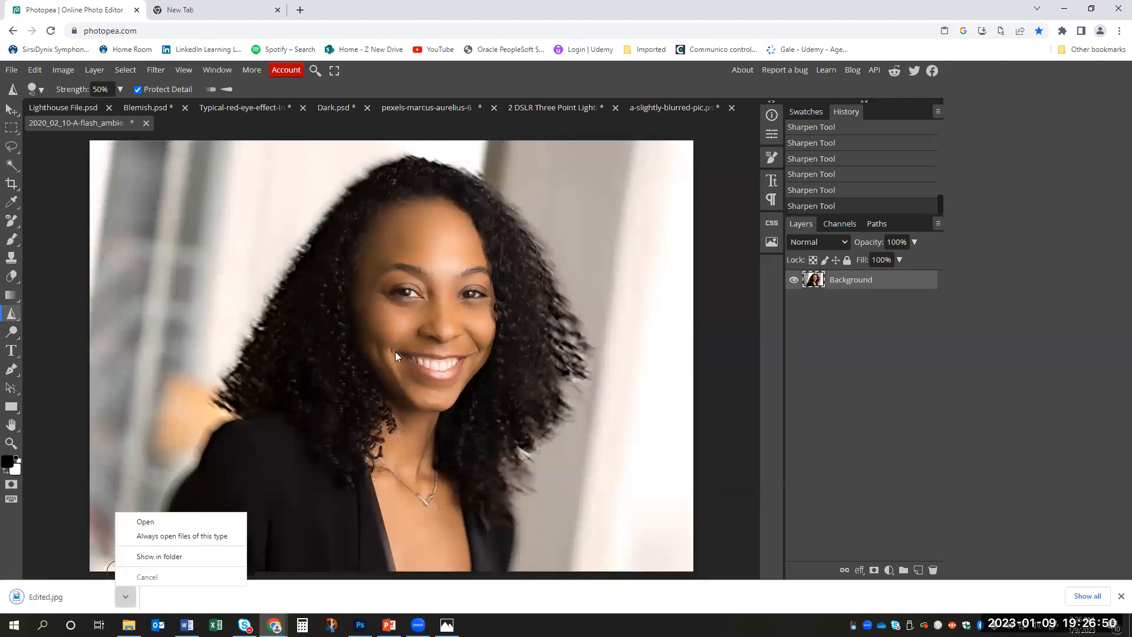
{"action": "left_click", "coordinate": [747, 273]}
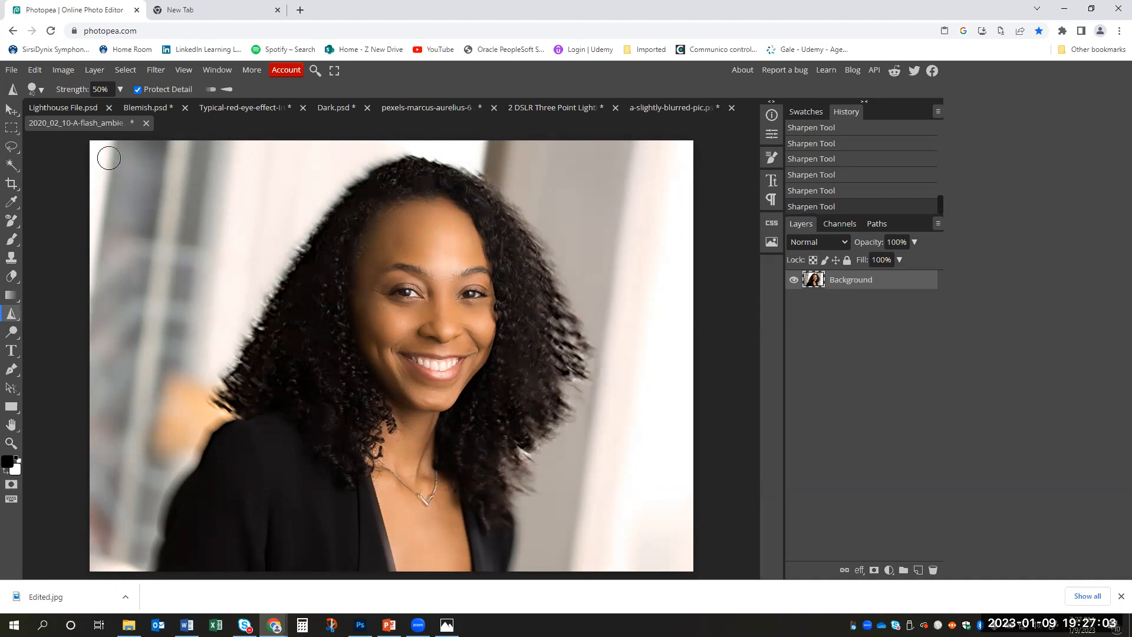
{"action": "left_click", "coordinate": [13, 71]}
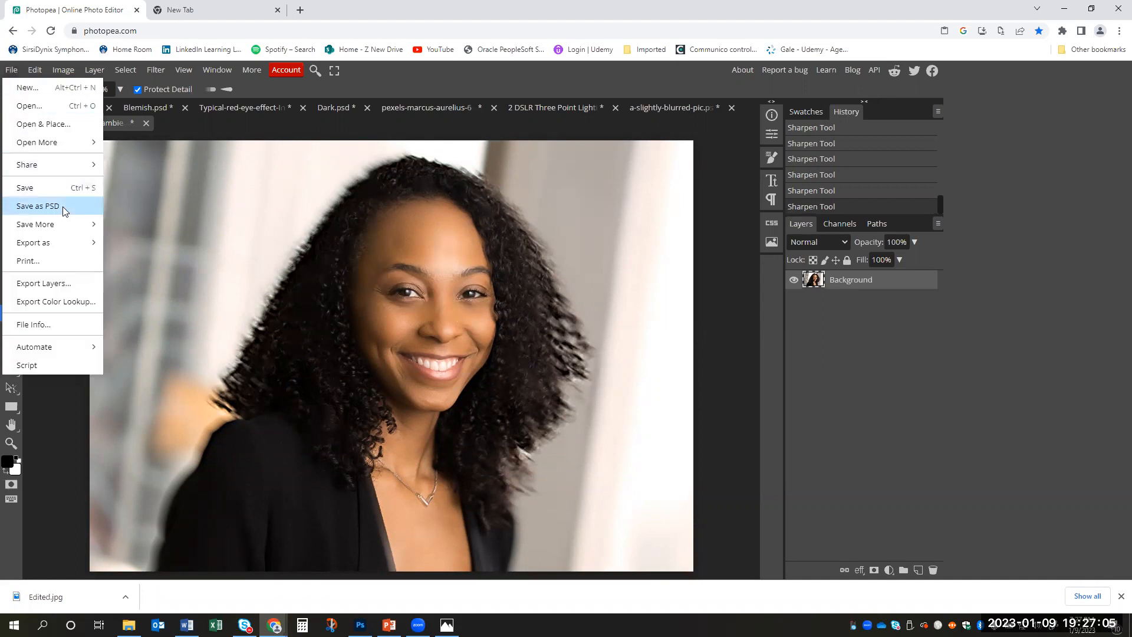
{"action": "mouse_move", "coordinate": [64, 243]}
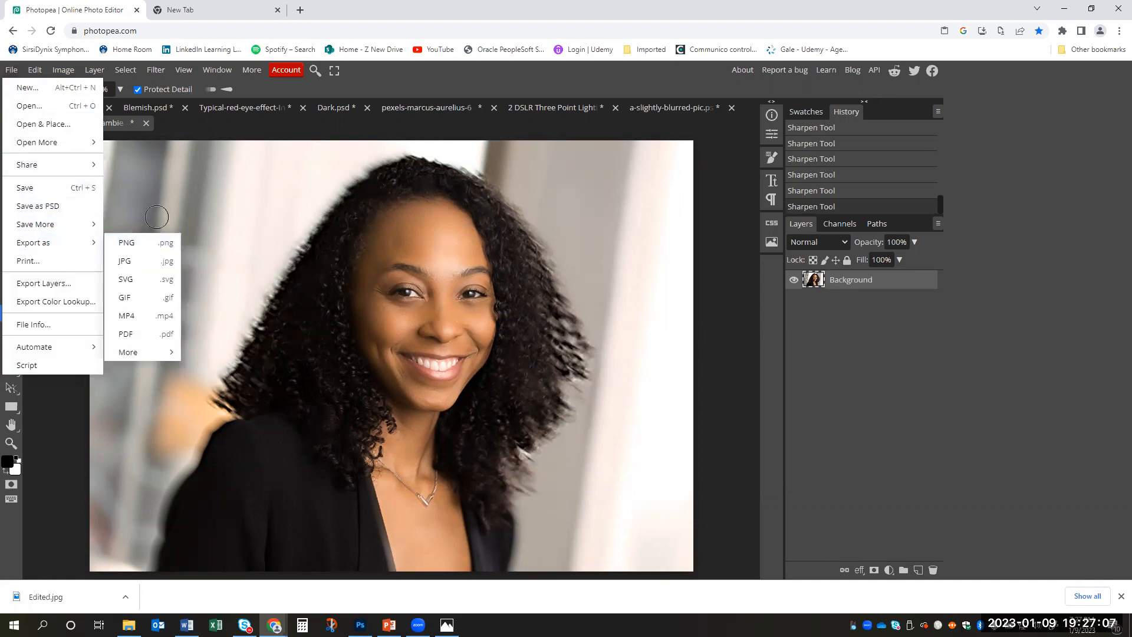
{"action": "left_click", "coordinate": [730, 159]}
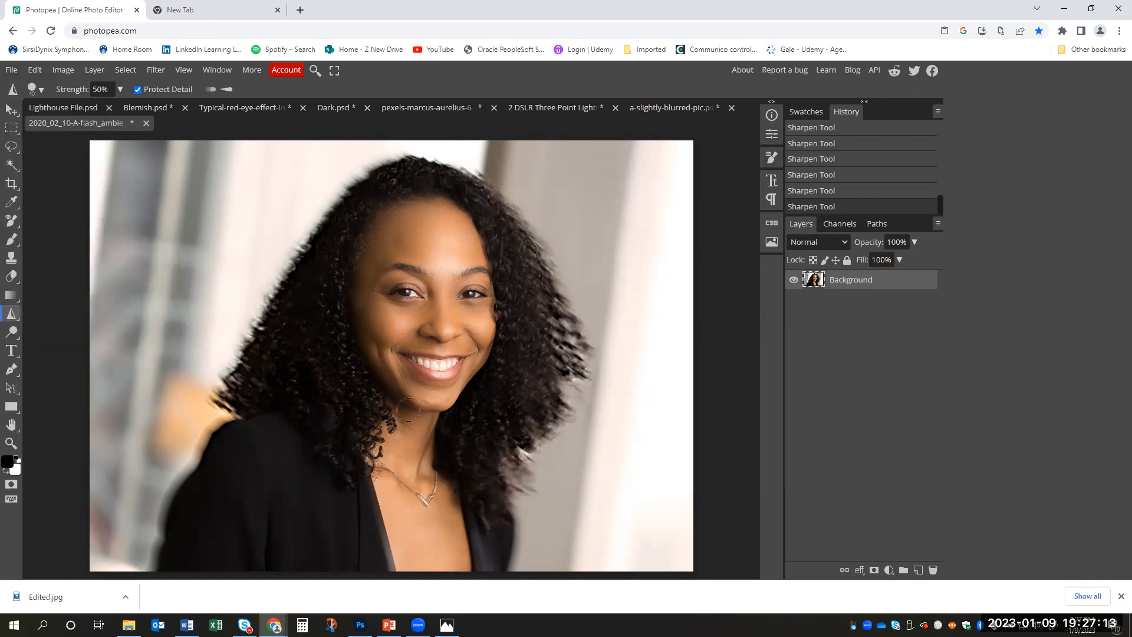
- Switch to the open PowerPoint.pptx presentation in PowerPoint
{"action": "left_click", "coordinate": [389, 625]}
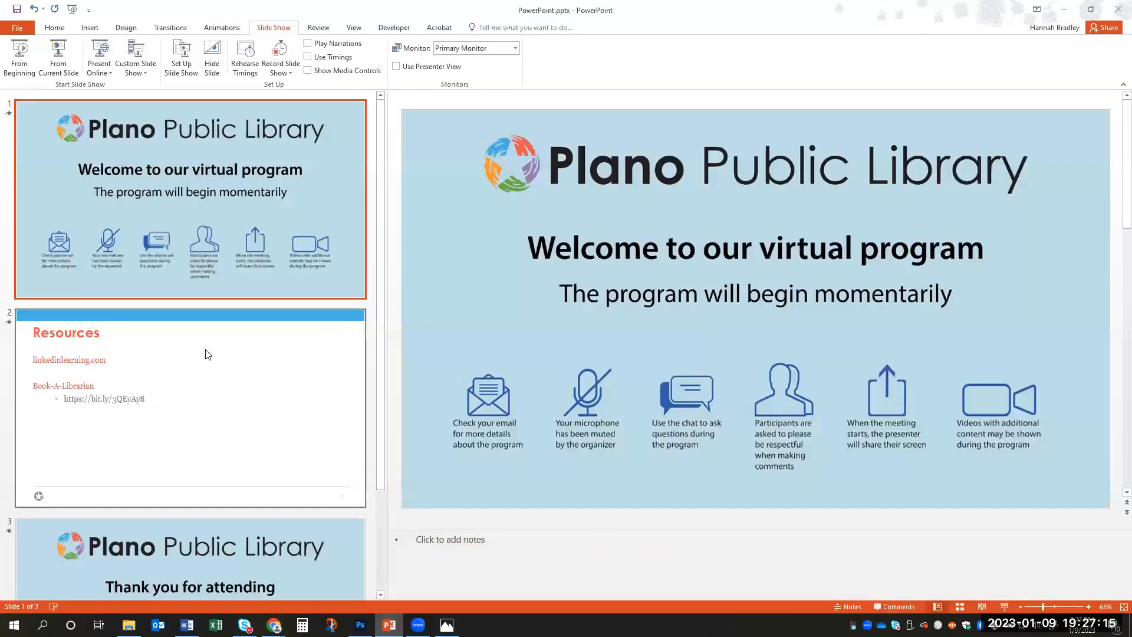